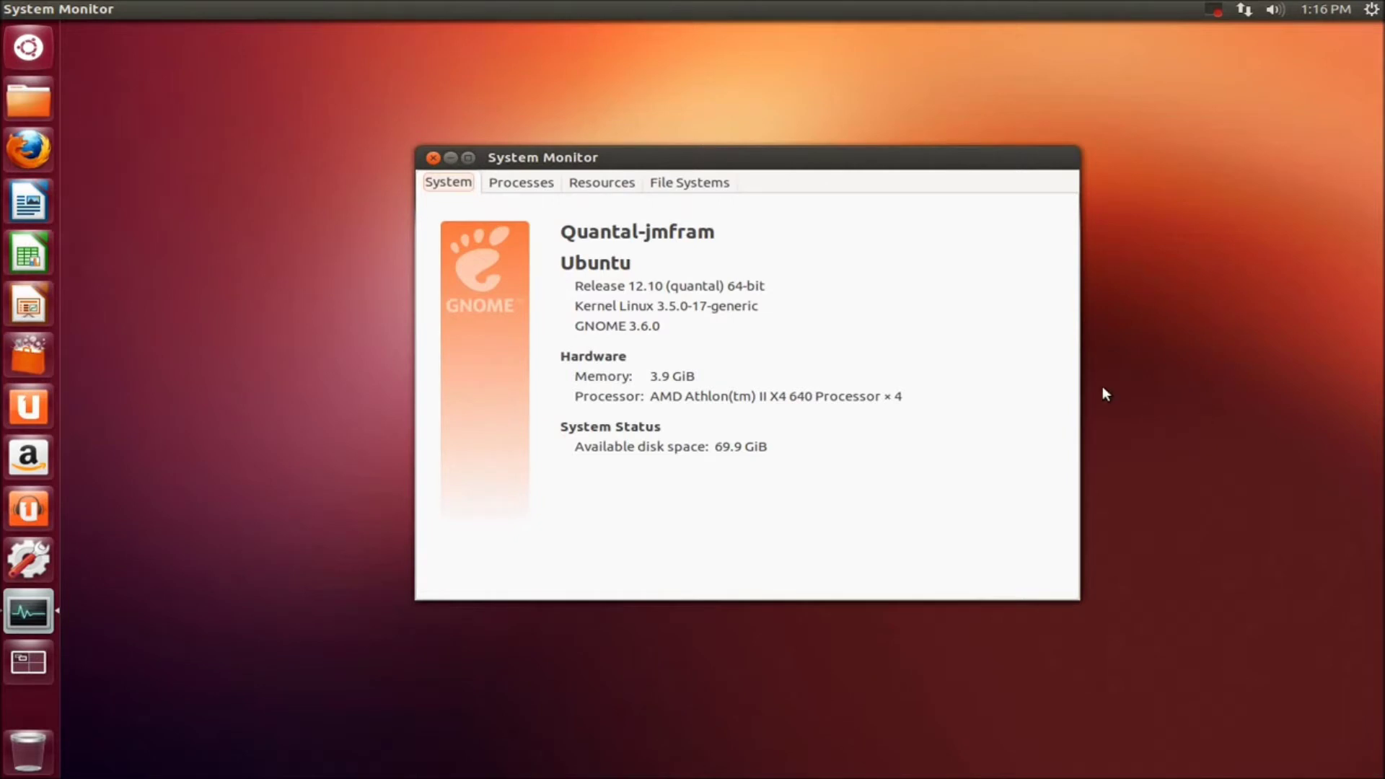
# View the CPU, memory and network history graphs in System Monitor, and close its window.
pyautogui.click(601, 183)
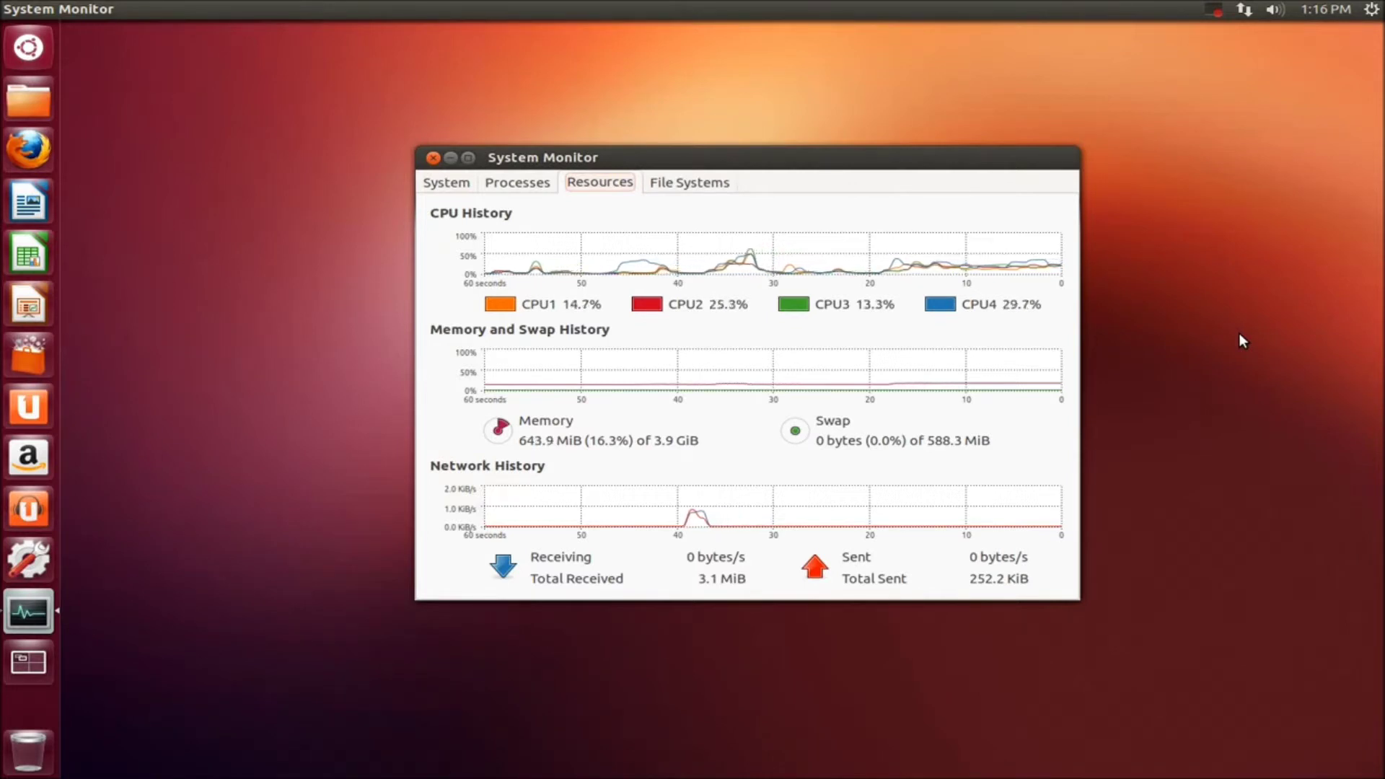
pyautogui.click(433, 158)
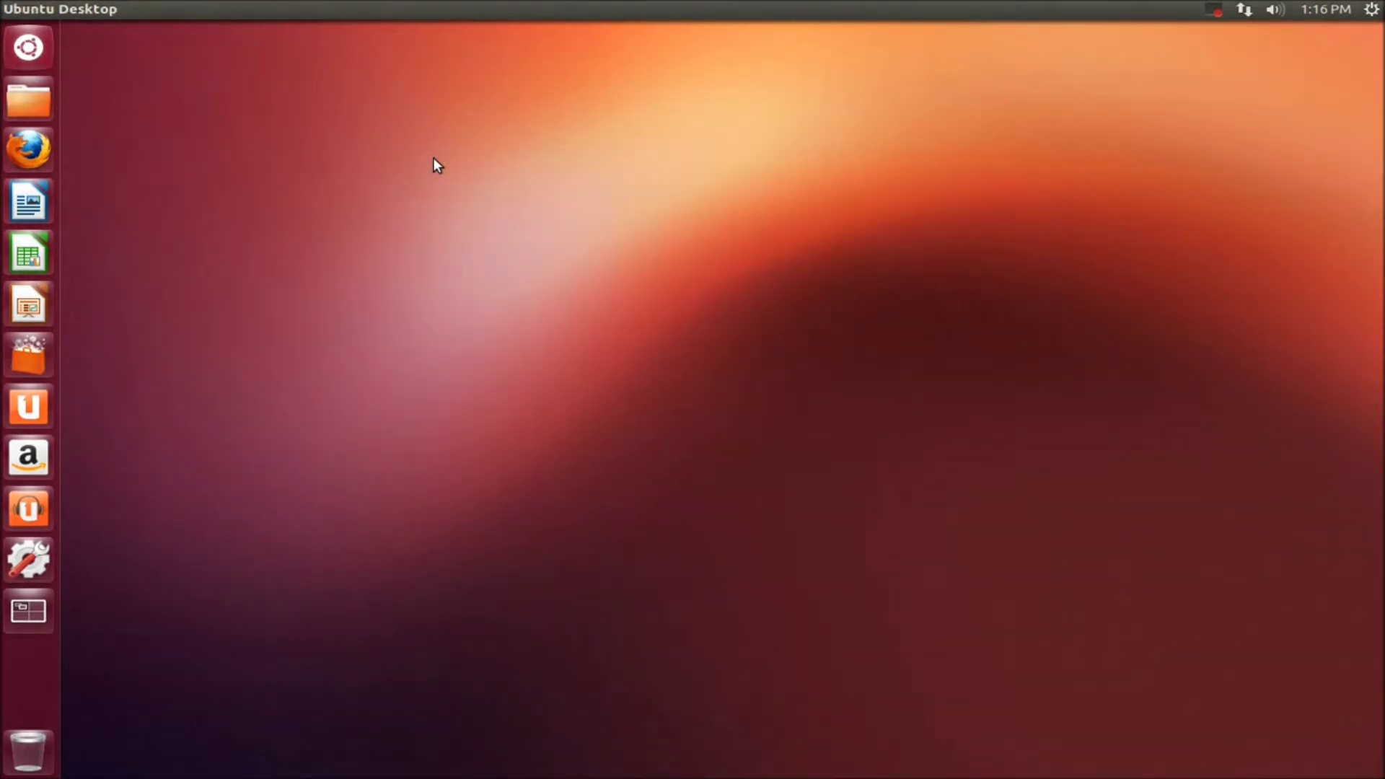
# Set the launcher icon size to 38 and the desktop background to the Pantano de Orellana wallpaper in the Appearance settings.
pyautogui.rightClick(674, 346)
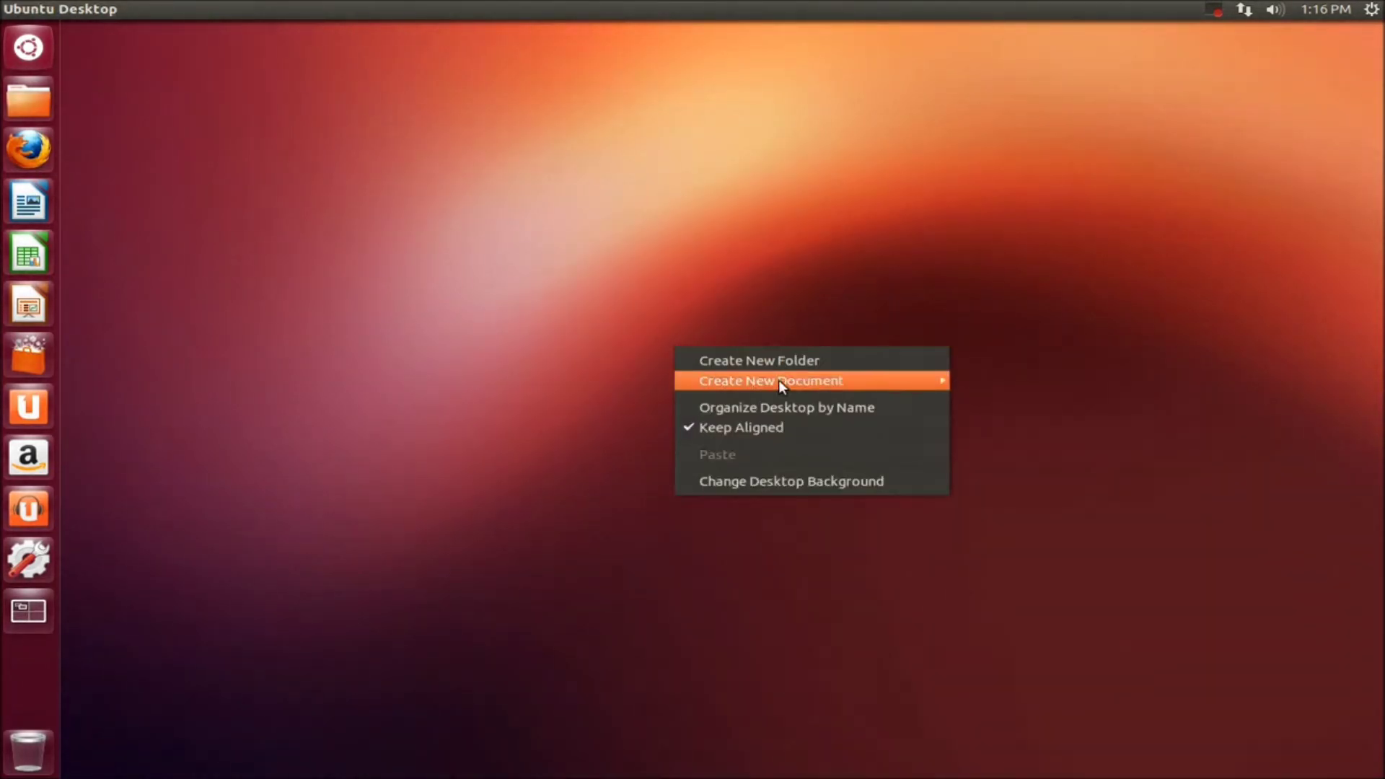
pyautogui.click(786, 482)
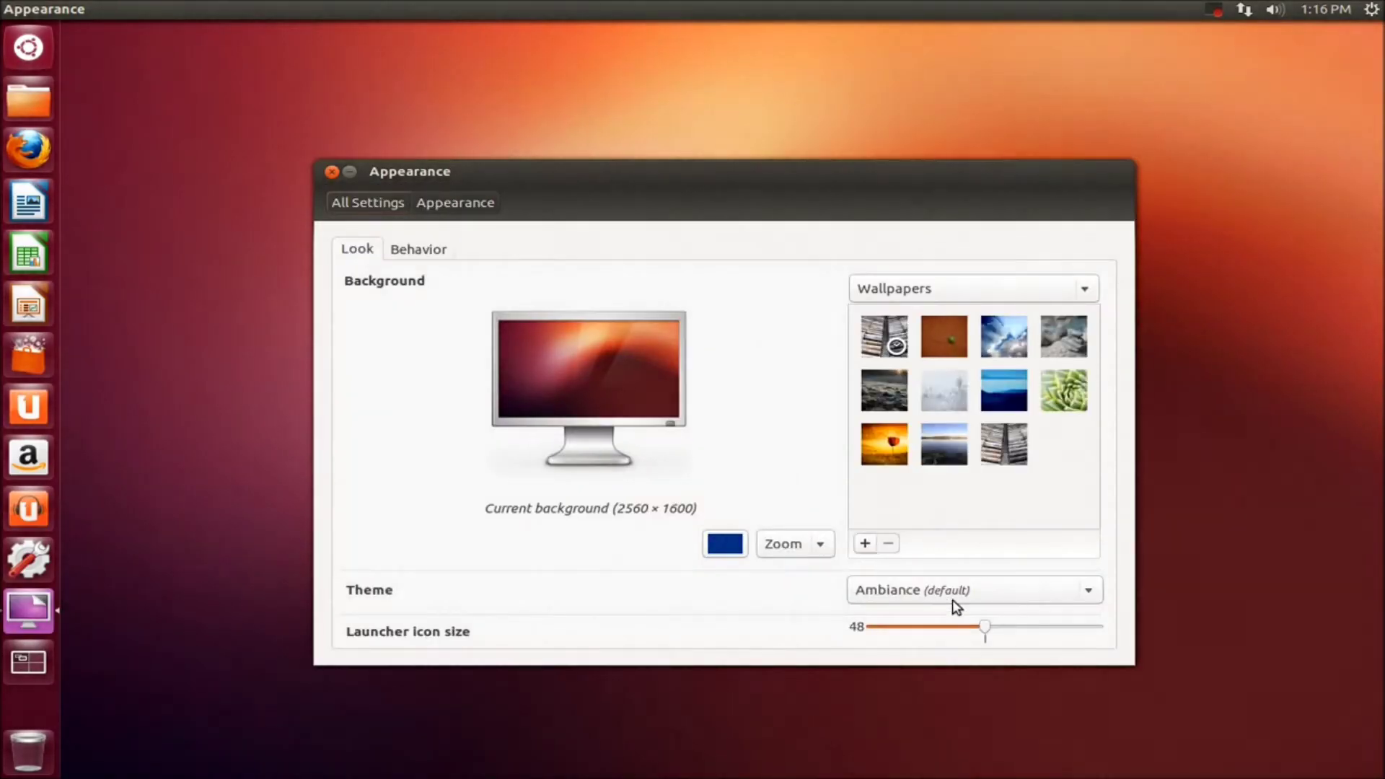
pyautogui.moveTo(986, 628); pyautogui.dragTo(913, 632)
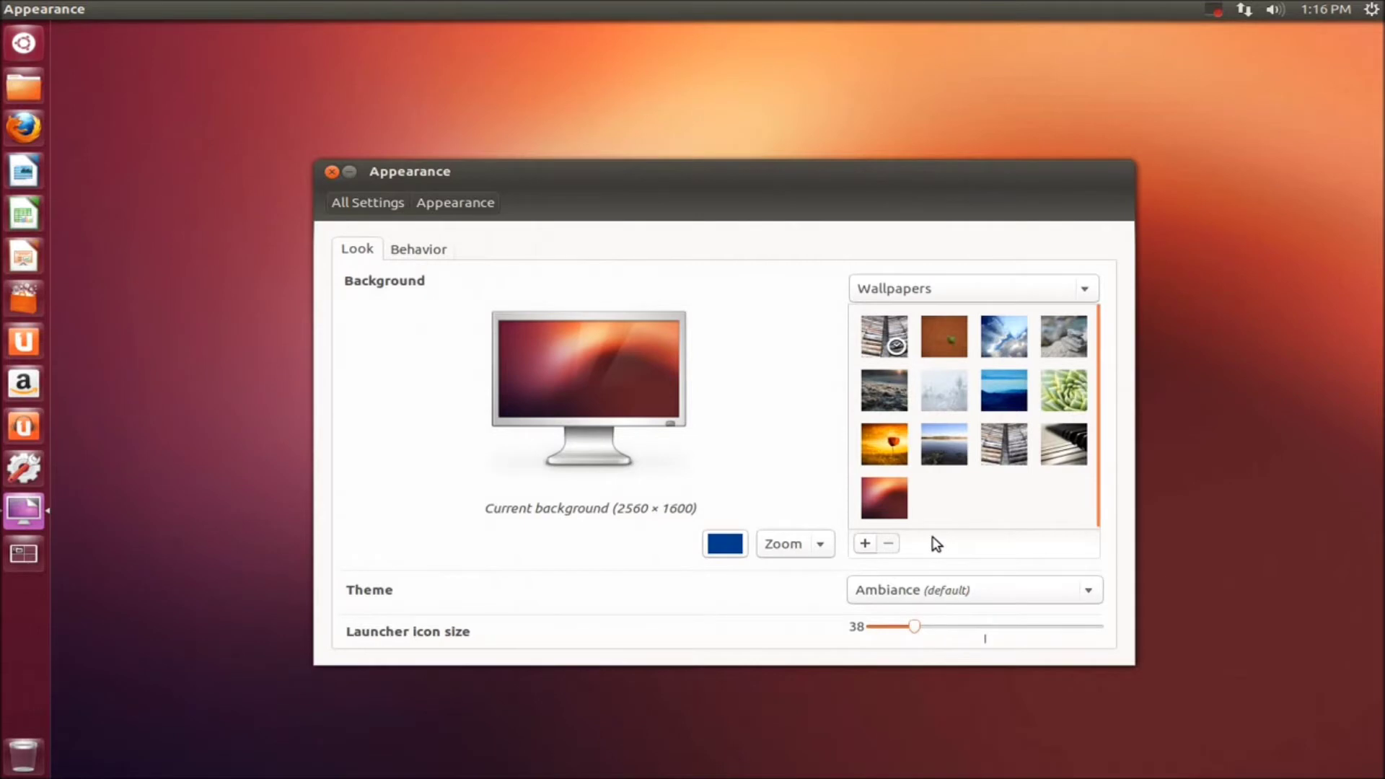
pyautogui.click(937, 449)
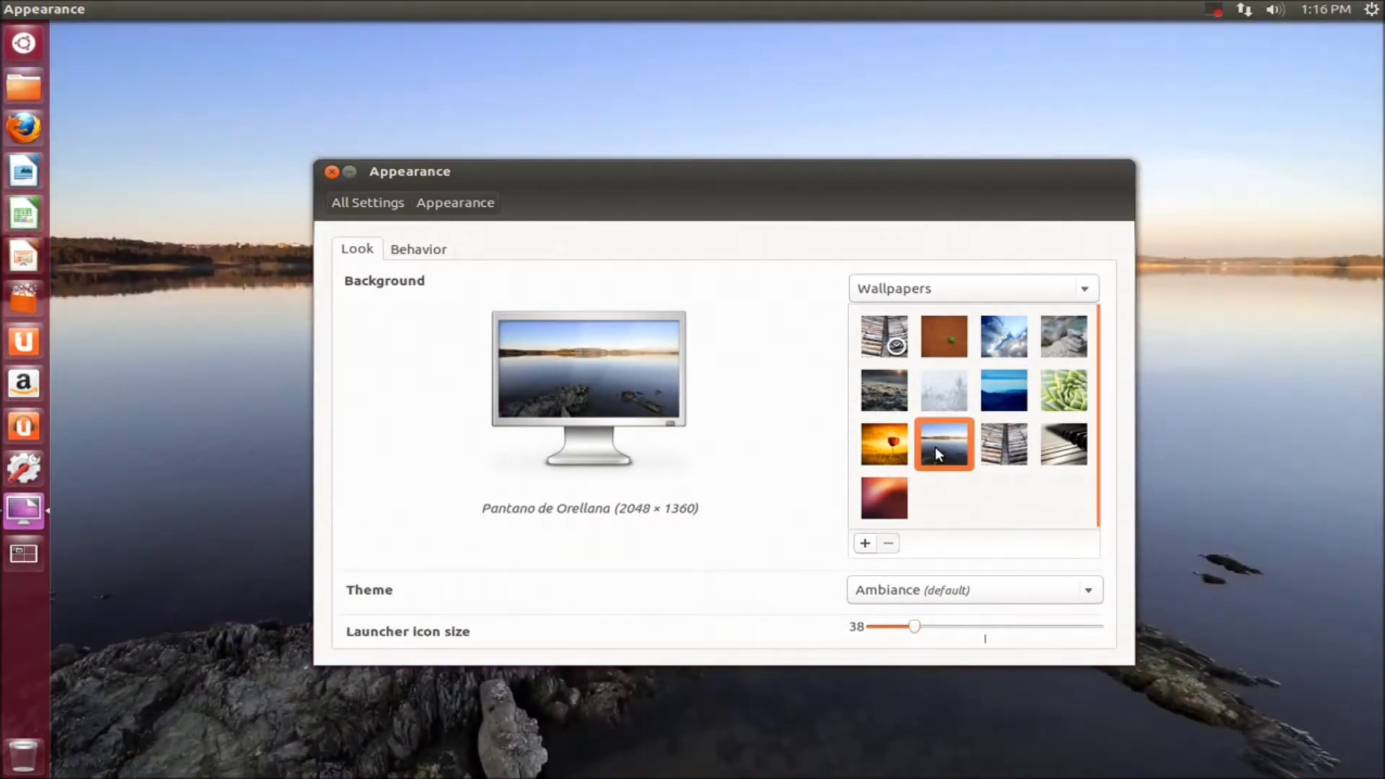
pyautogui.click(332, 174)
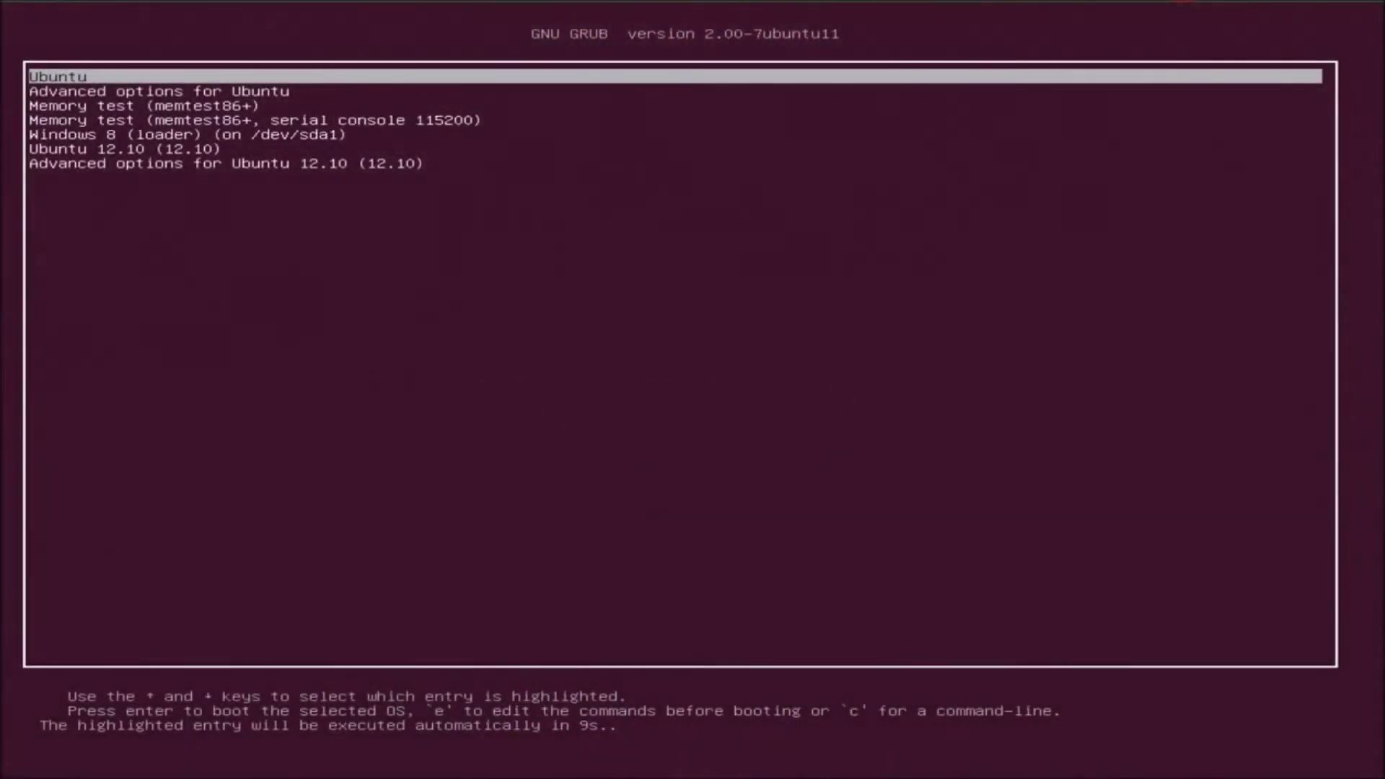
# Look at the Advanced options for Ubuntu submenu in the GRUB boot menu and return to the main list.
pyautogui.press('Down')
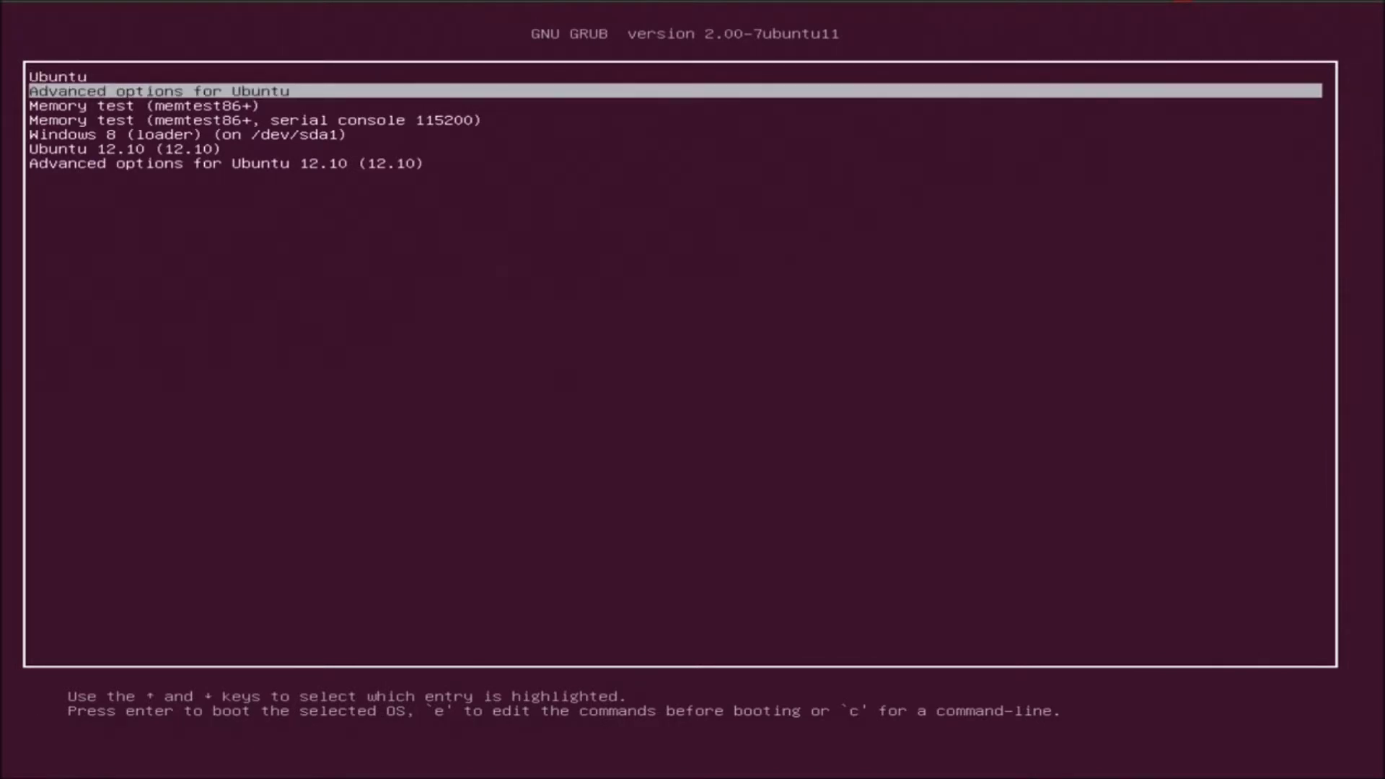
pyautogui.press('Return')
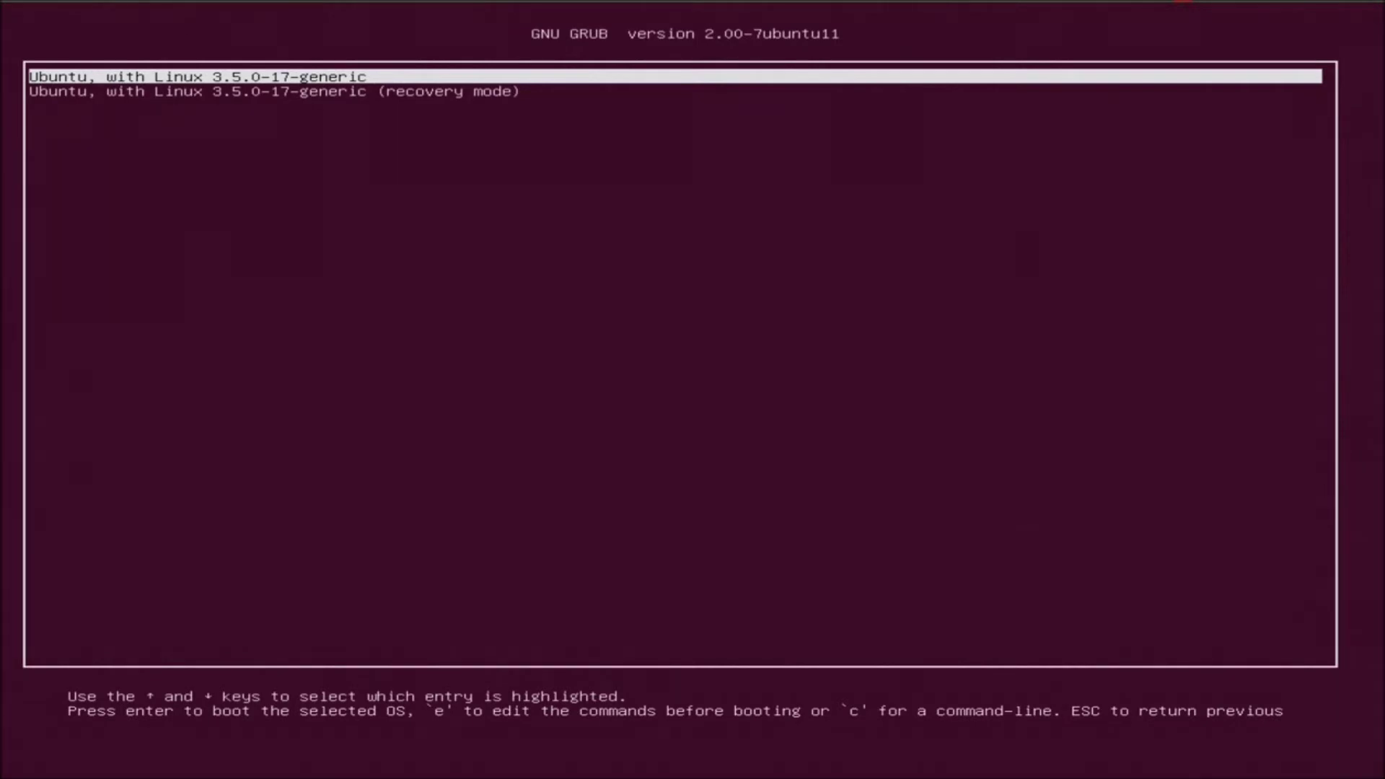
pyautogui.press('Escape')
# Go through the remaining boot entries, view the Advanced options for Ubuntu 12.10 (12.10) submenu and return to the main list.
pyautogui.press('Down')
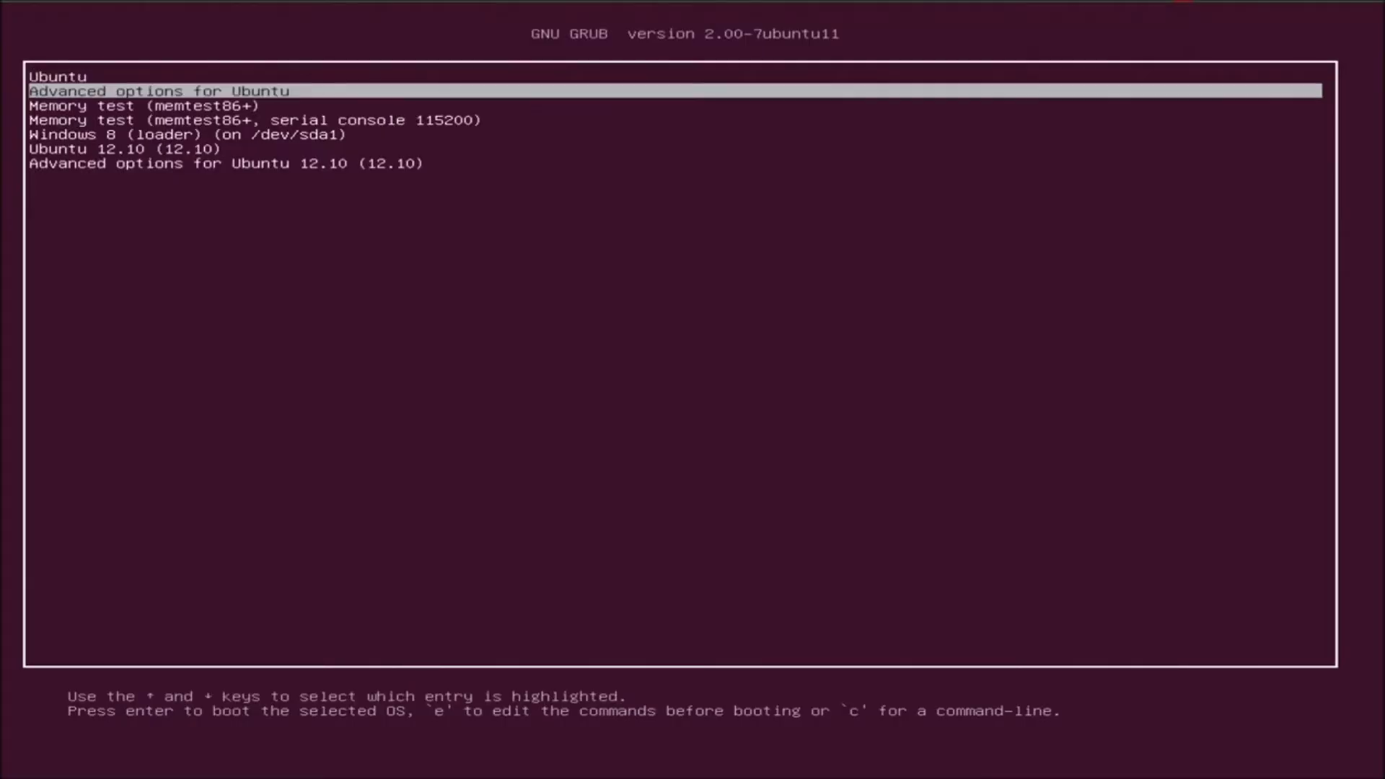
pyautogui.press('Down')
pyautogui.press('Down')
pyautogui.press('Down')
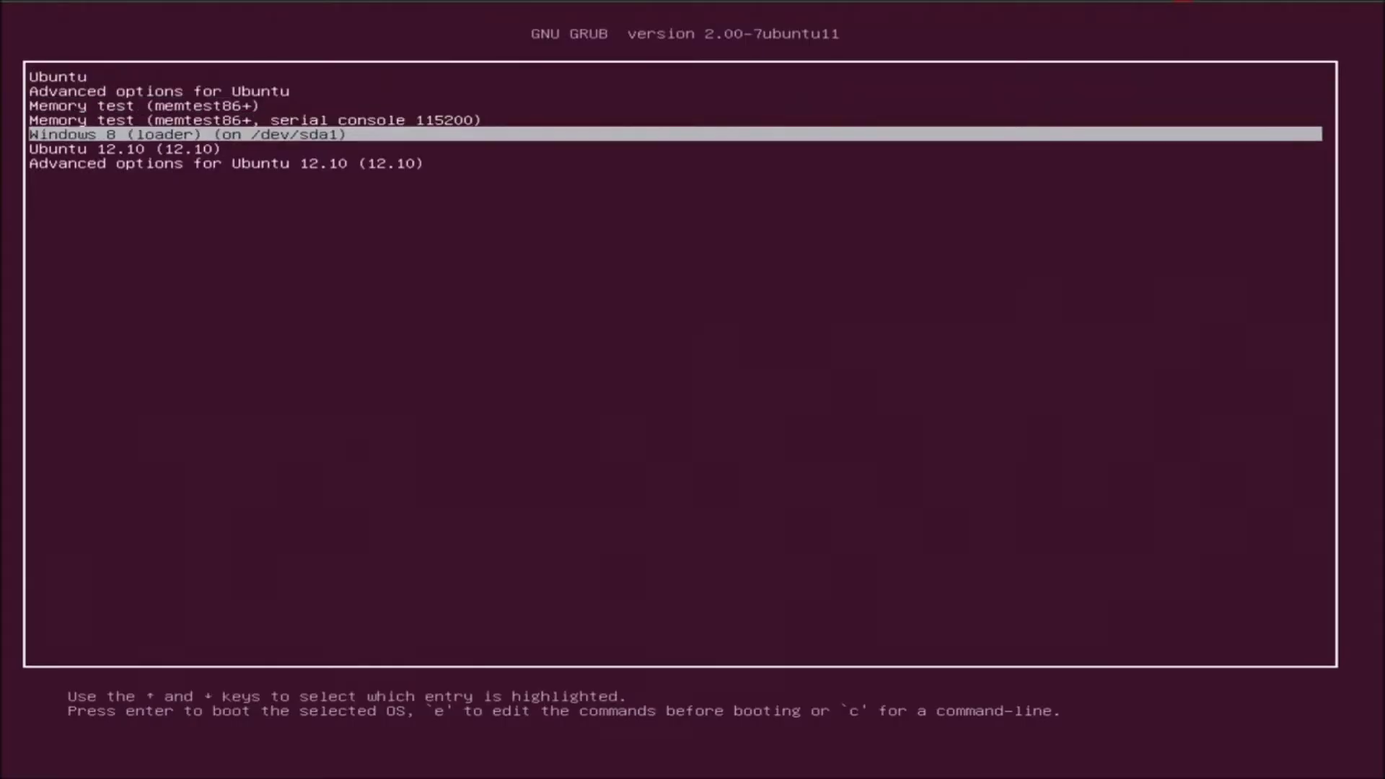
pyautogui.press('Down')
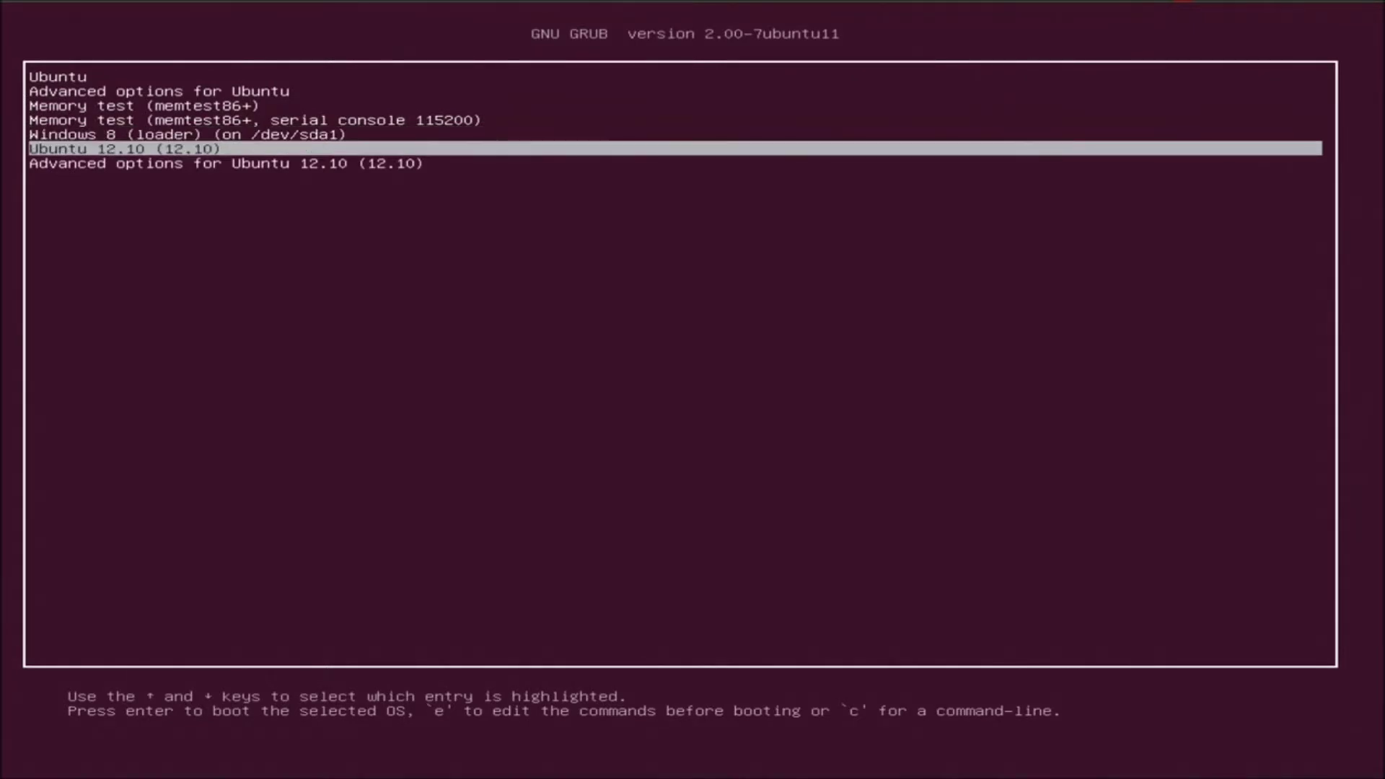
pyautogui.press('Down')
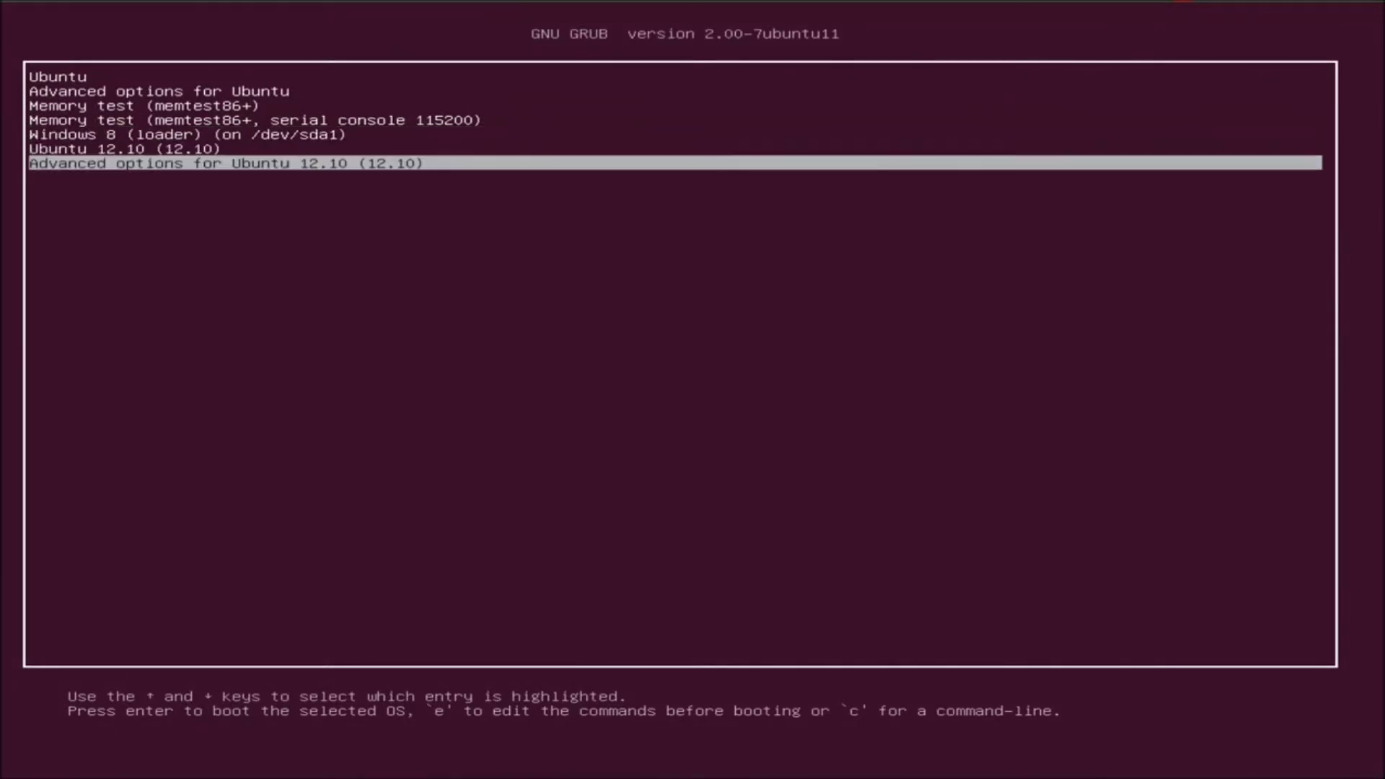
pyautogui.press('Return')
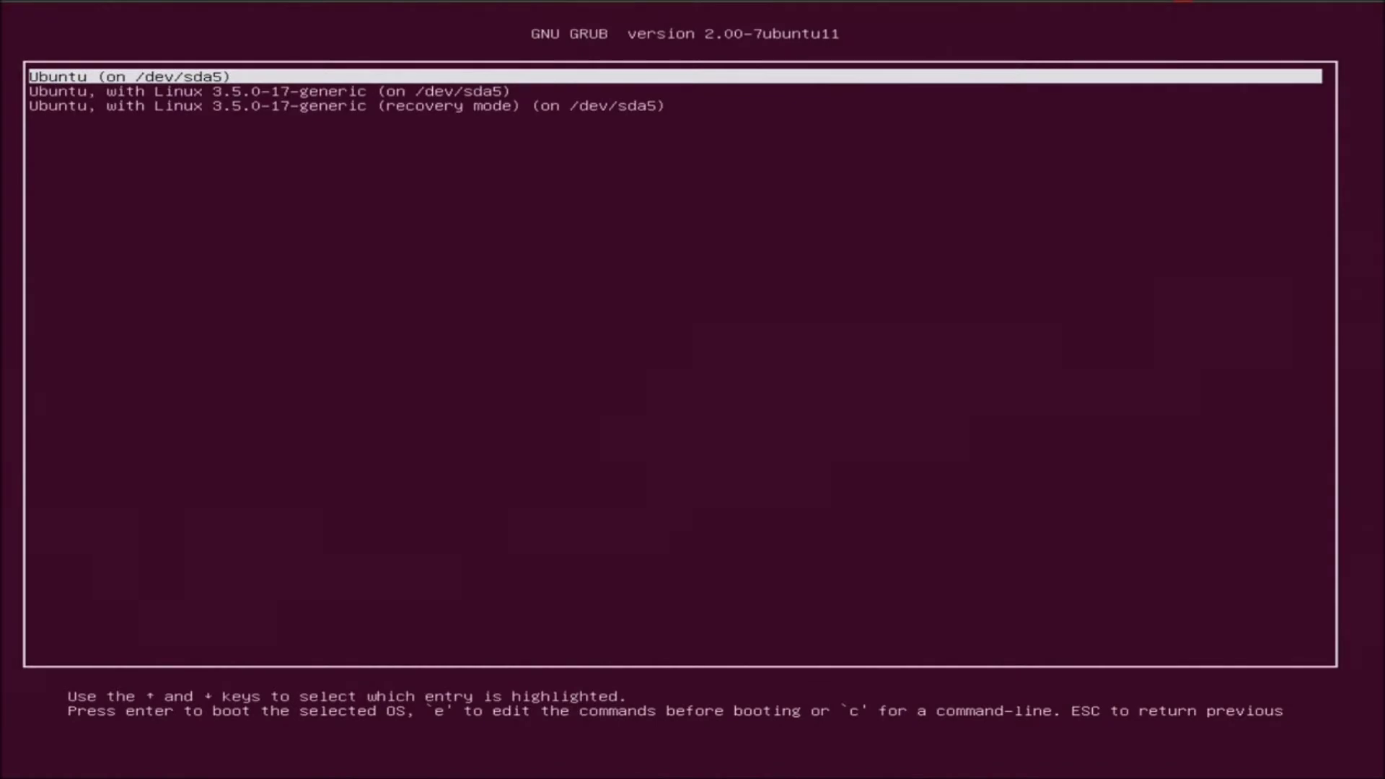
pyautogui.press('Escape')
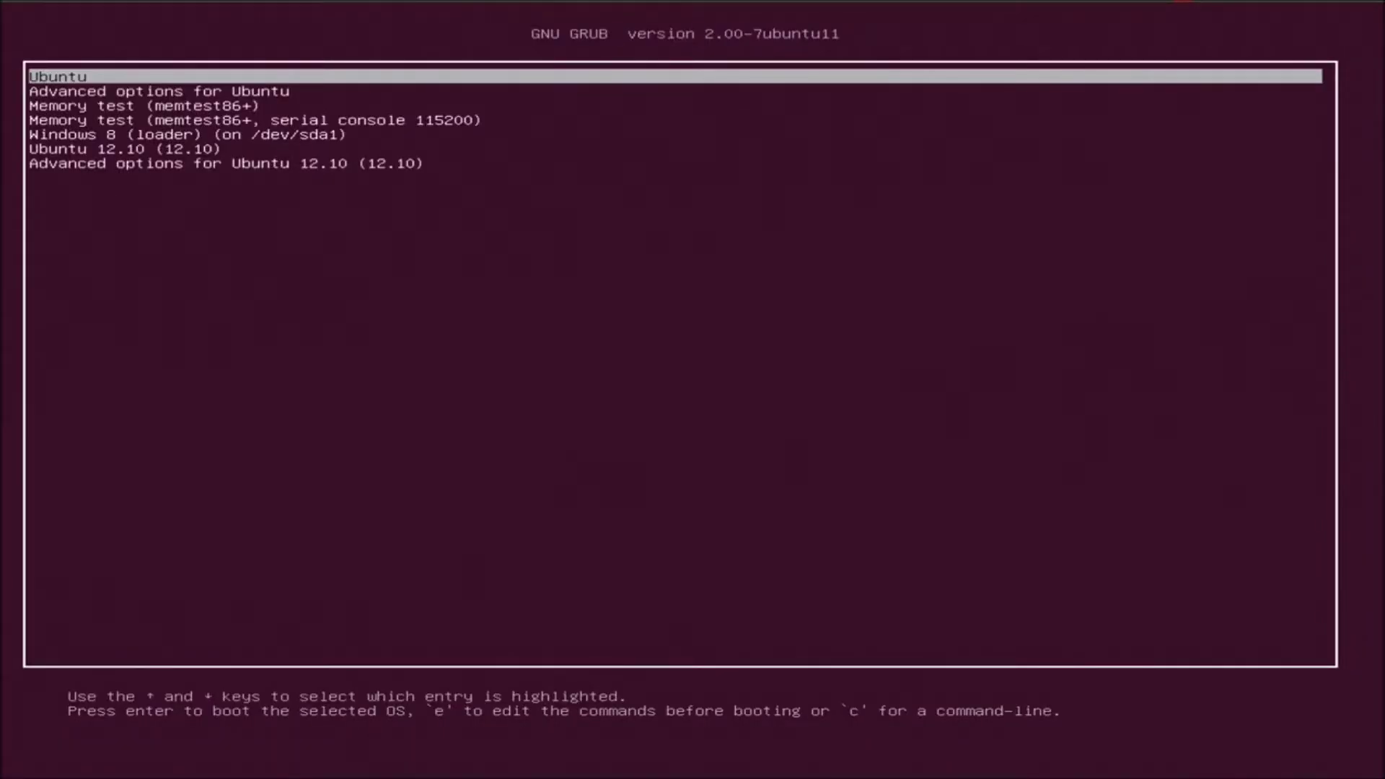
# Boot the Ubuntu entry and look through the Guest Session and Remote Login options on the login screen, returning to the user account.
pyautogui.press('Return')
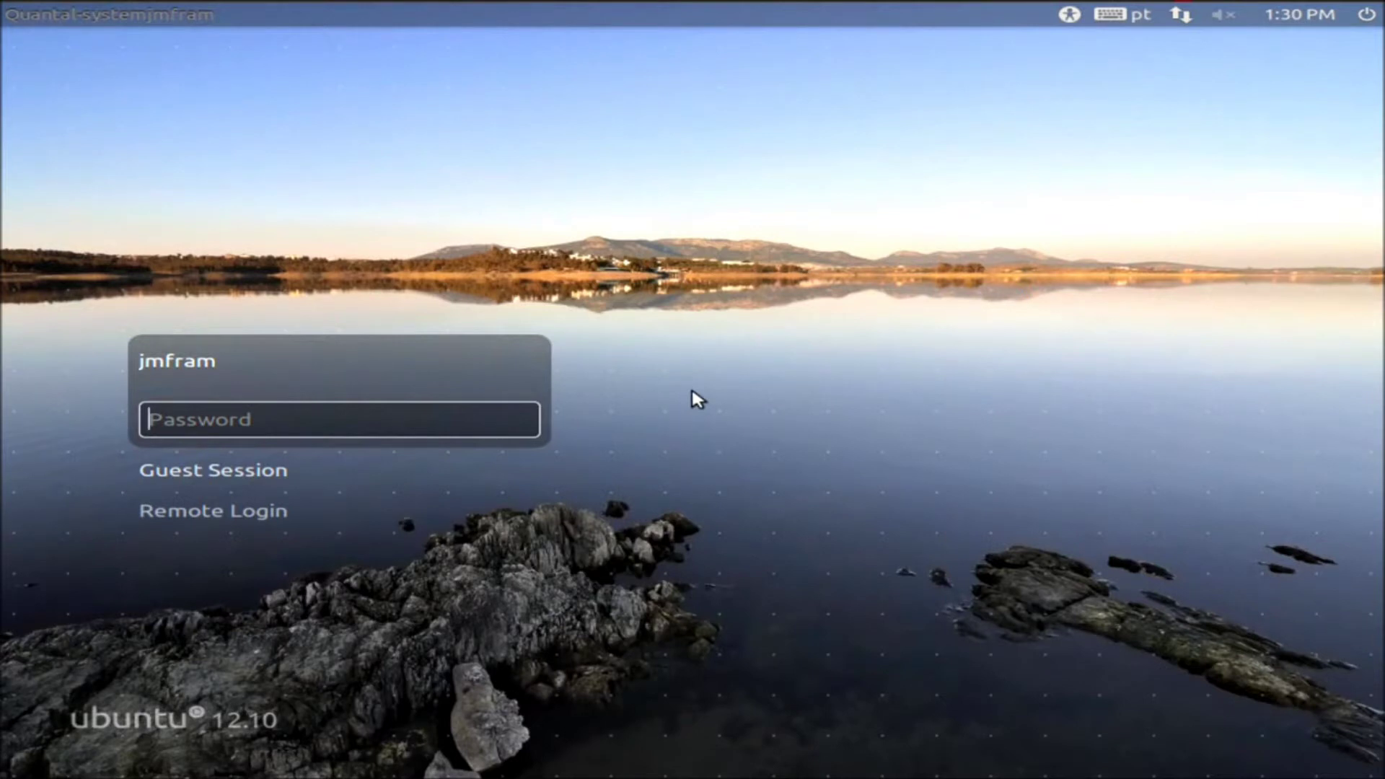
pyautogui.press('Down')
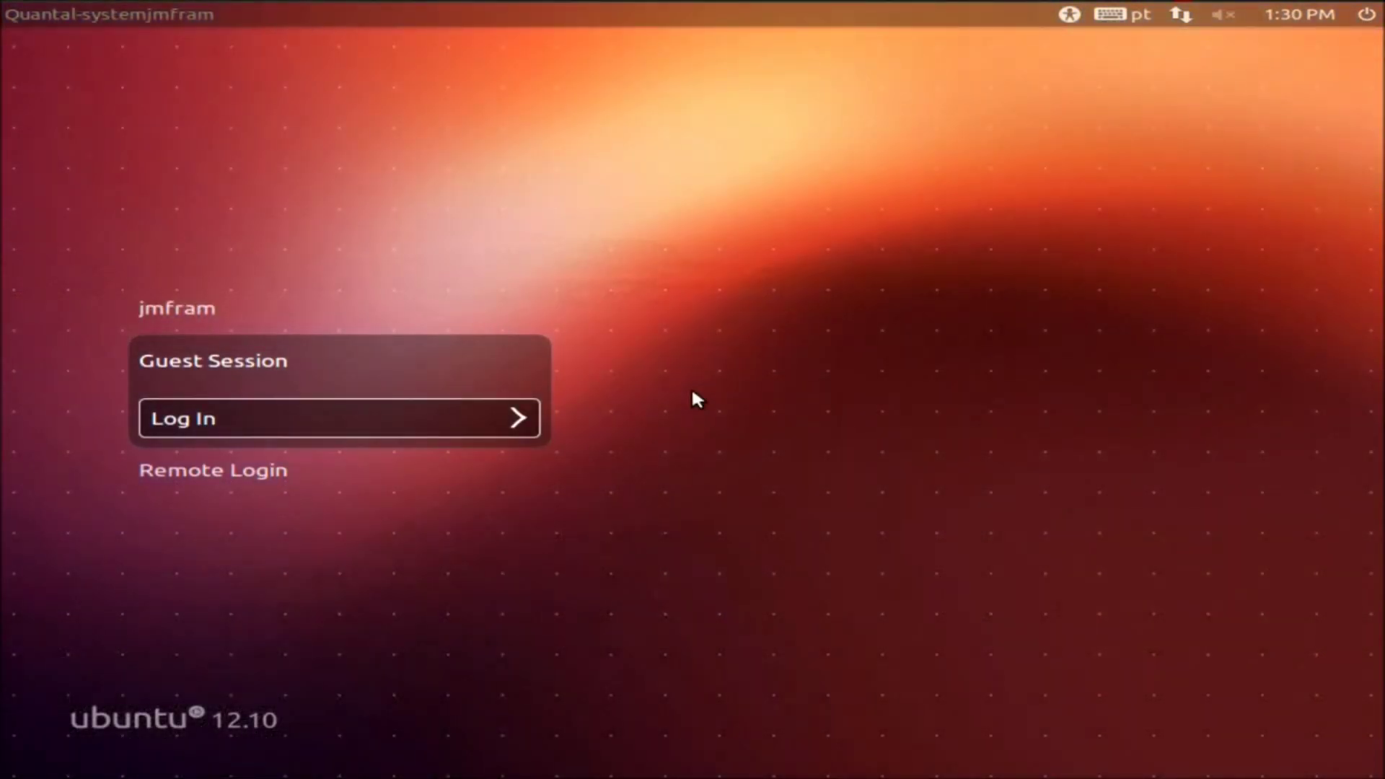
pyautogui.press('Down')
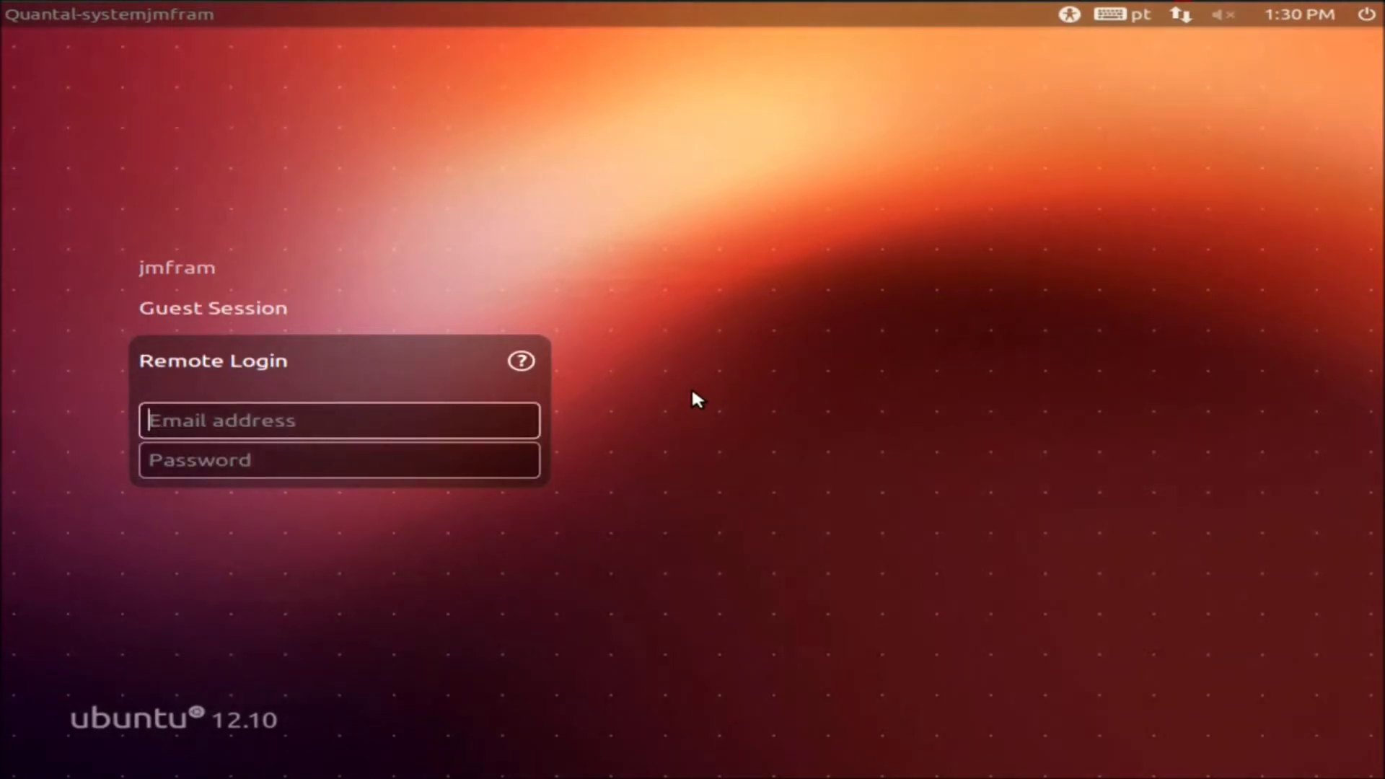
pyautogui.press('Up')
pyautogui.press('Up')
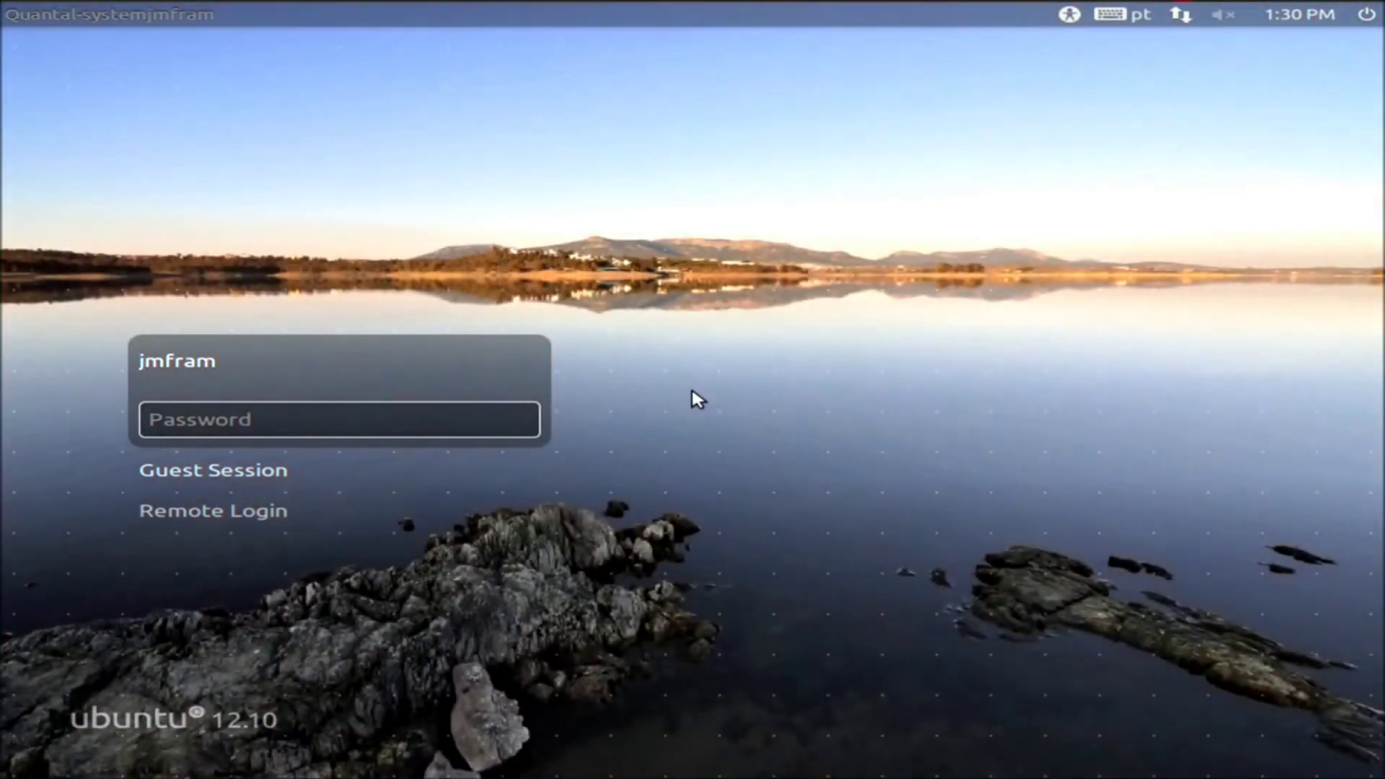
# Enter the account password on the login screen and log in to the desktop session.
pyautogui.write('•••••••••')
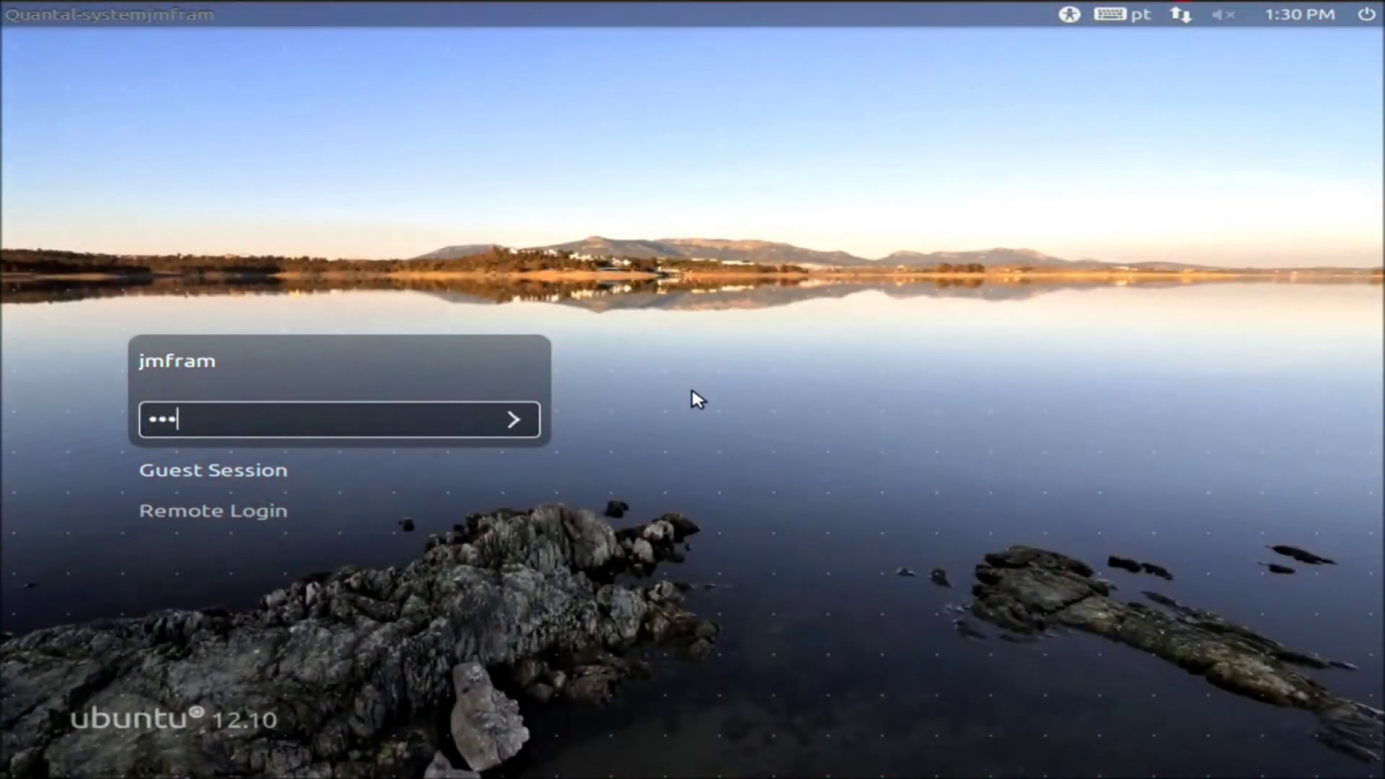
pyautogui.write('••••')
pyautogui.press('Return')
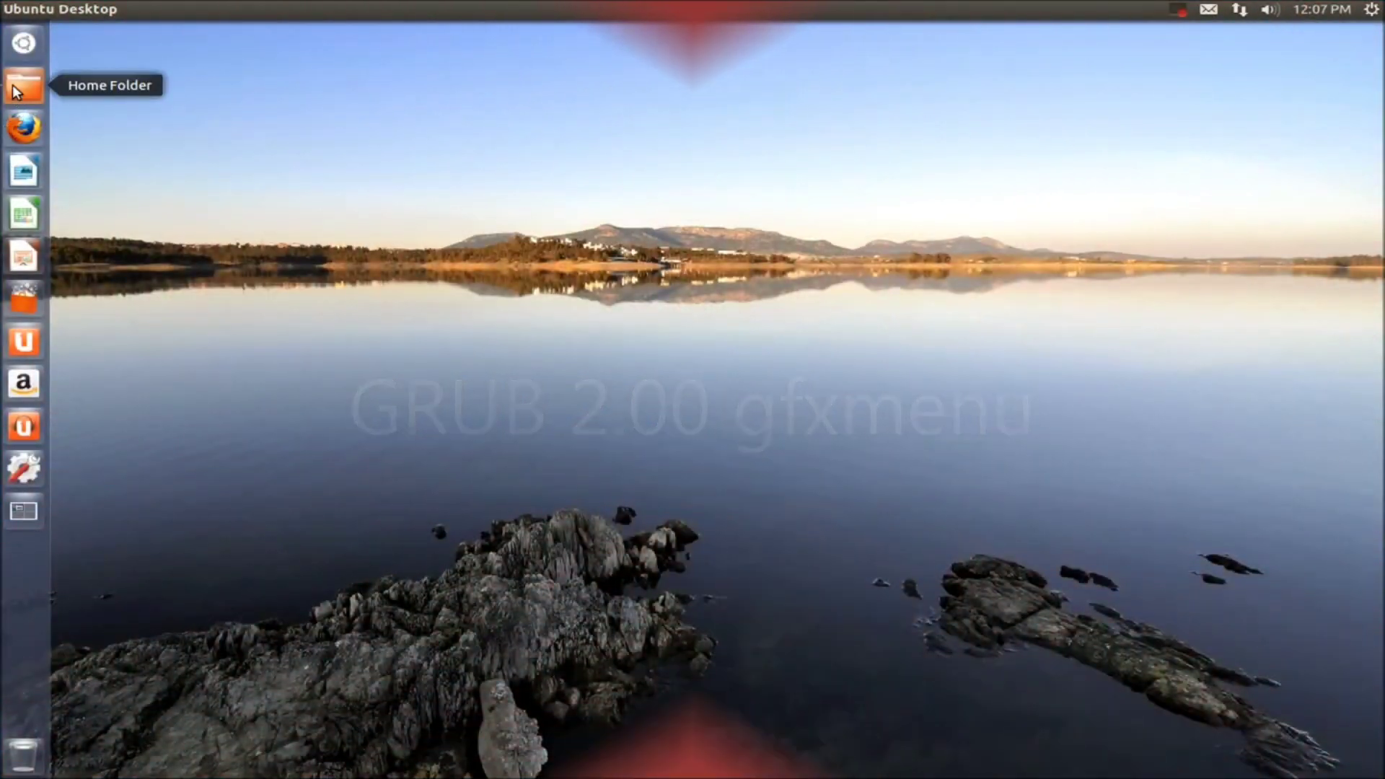
# Show the contents of the themejmfram folder from Home in a maximized file manager window.
pyautogui.click(14, 86)
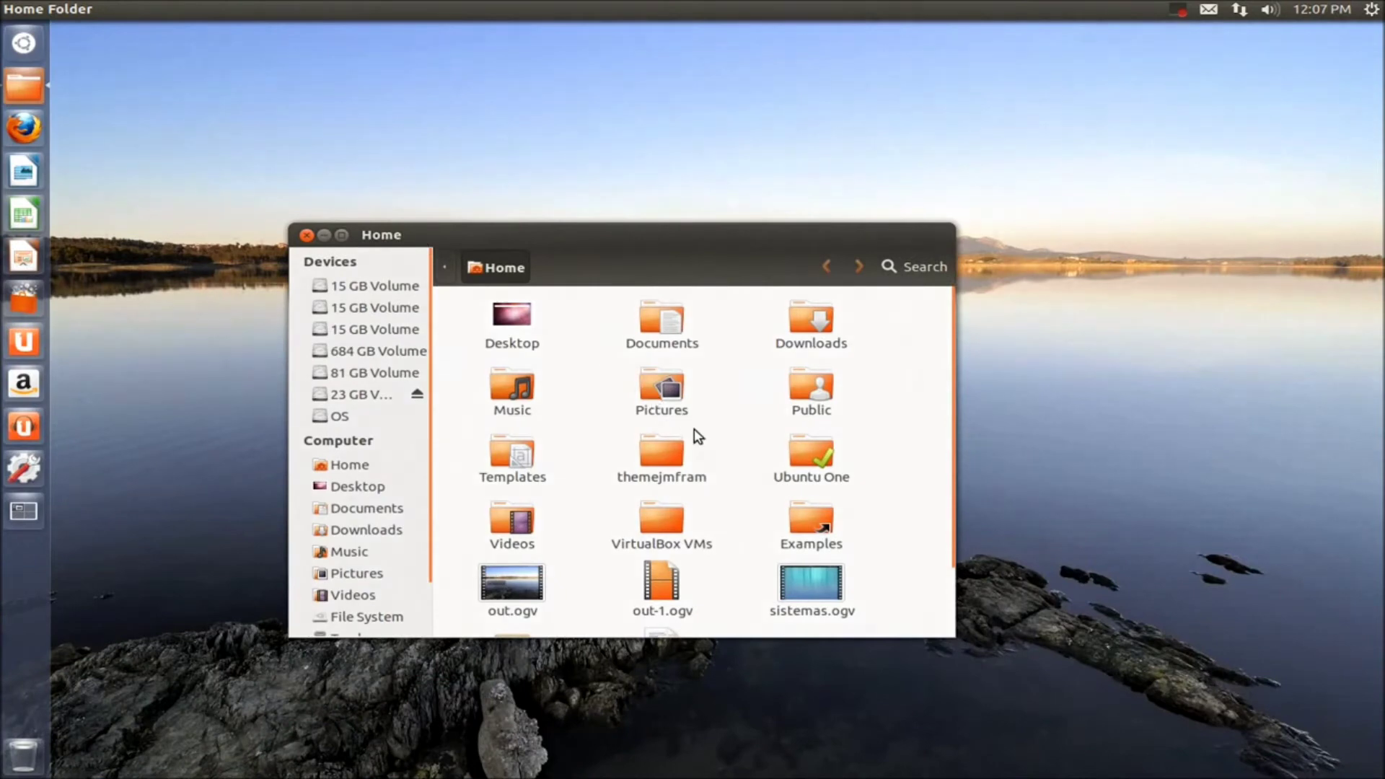
pyautogui.doubleClick(661, 448)
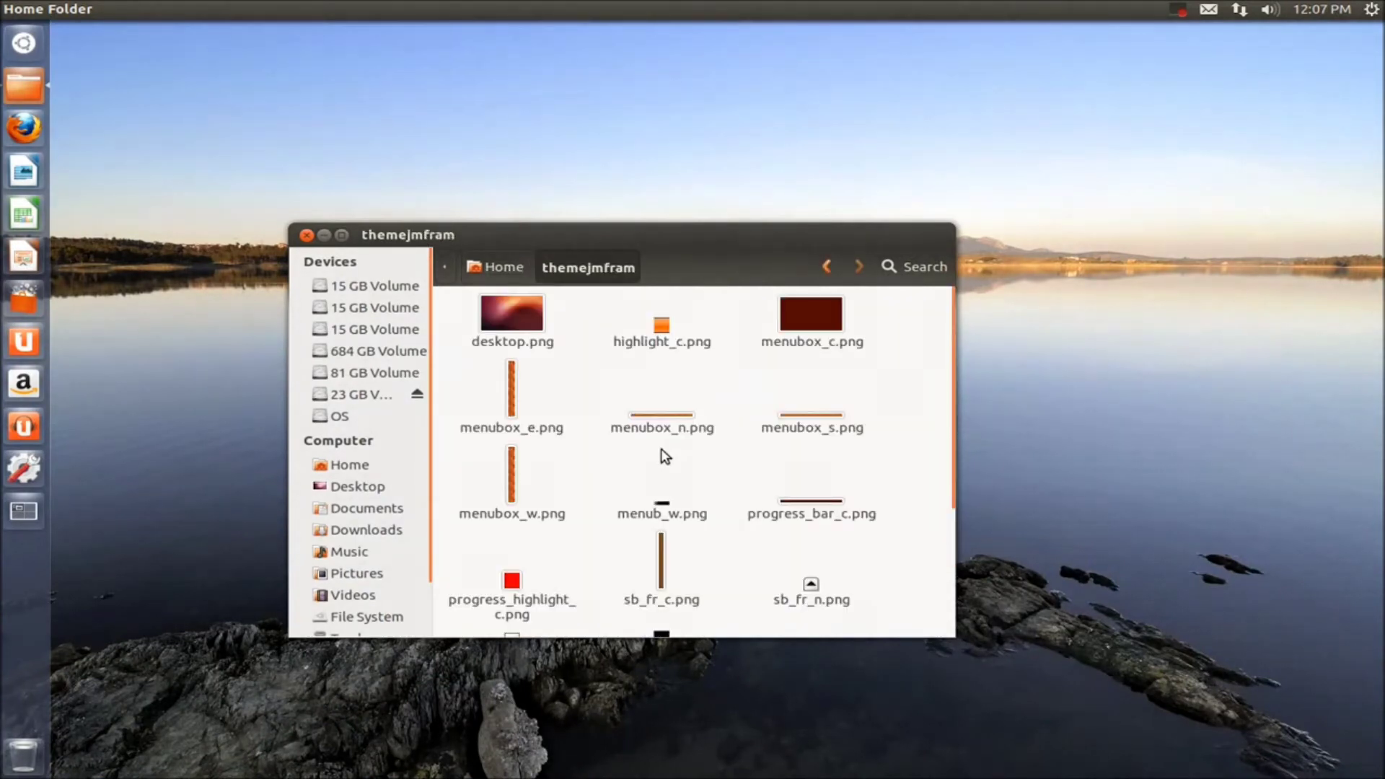
pyautogui.click(338, 235)
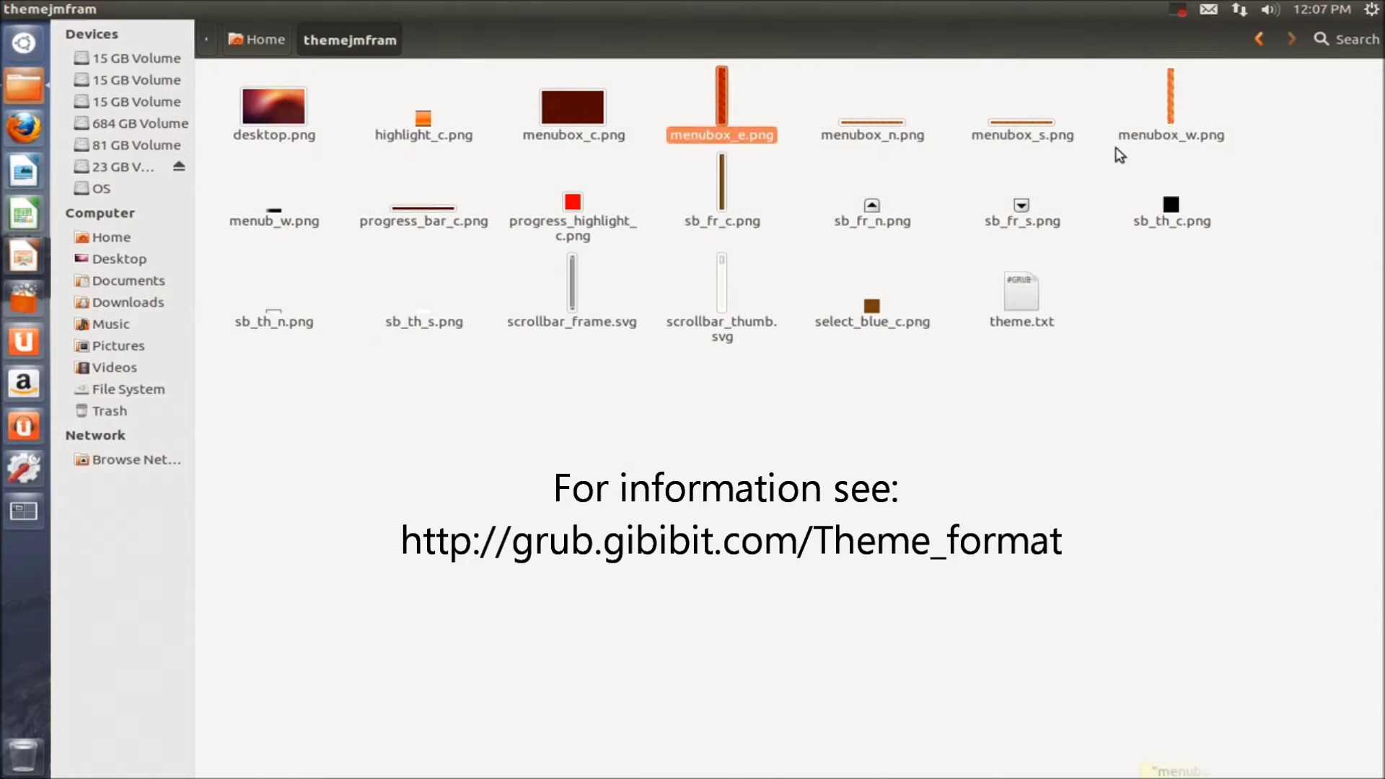
# Open theme.txt and examine its title-text line, Boot menu section and scrollbar setting by highlighting each of them.
pyautogui.doubleClick(1021, 294)
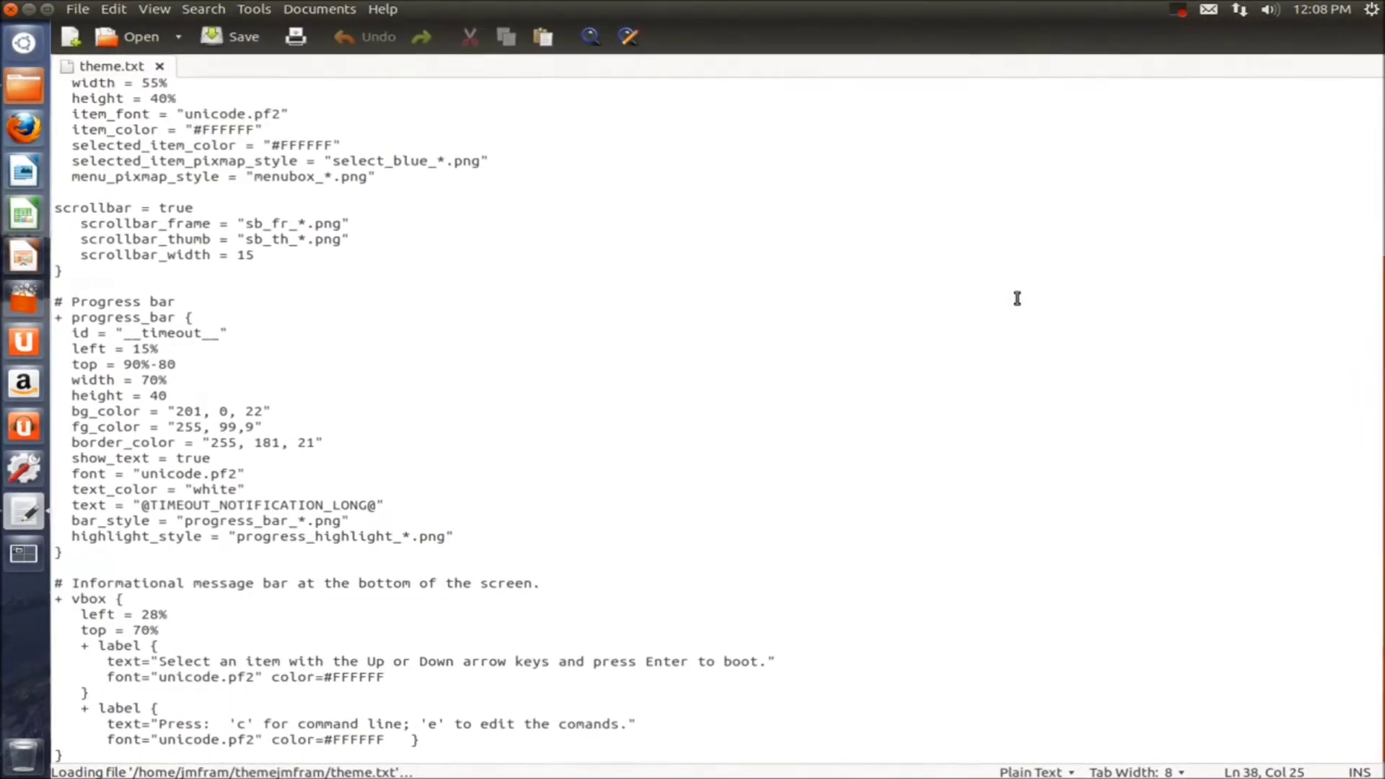
pyautogui.scroll(5, 1376, 318)
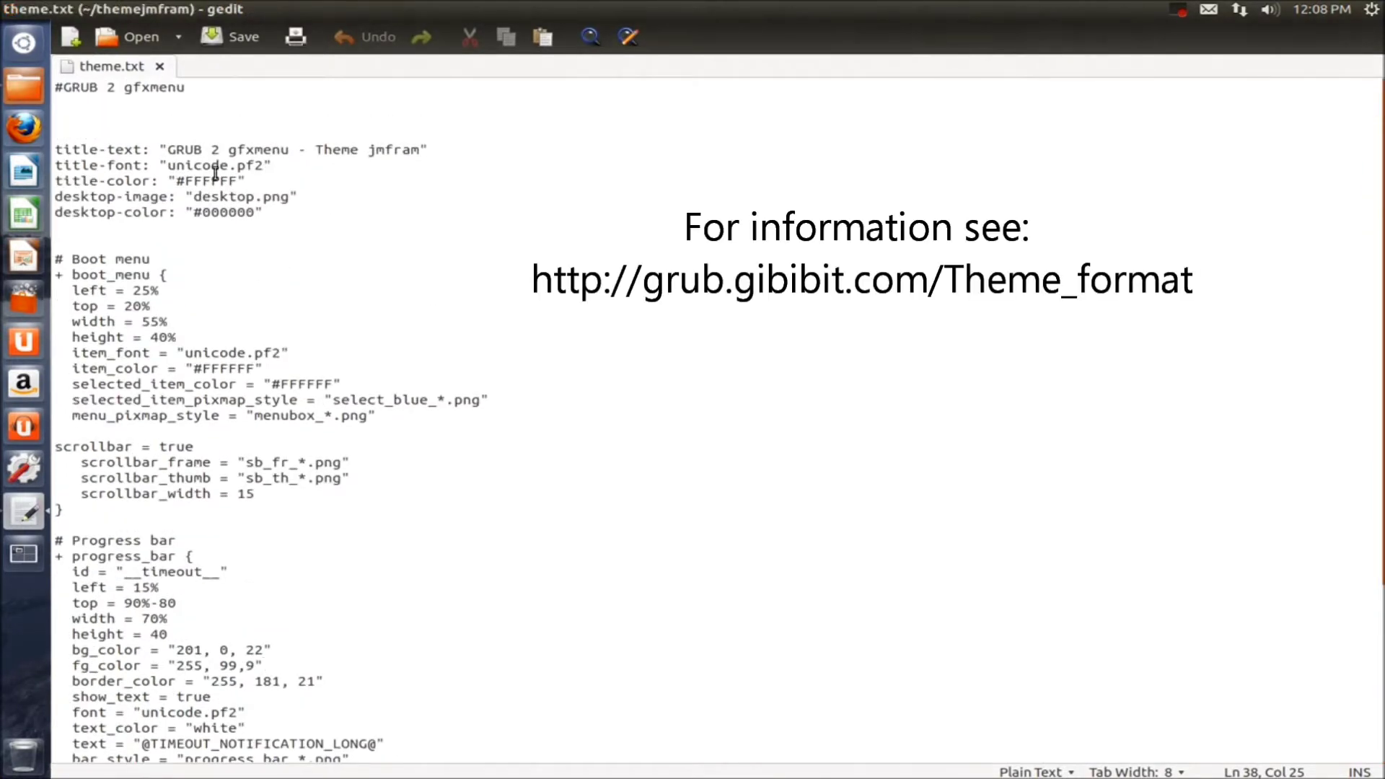
pyautogui.click(55, 150)
pyautogui.moveTo(55, 149); pyautogui.dragTo(444, 149)
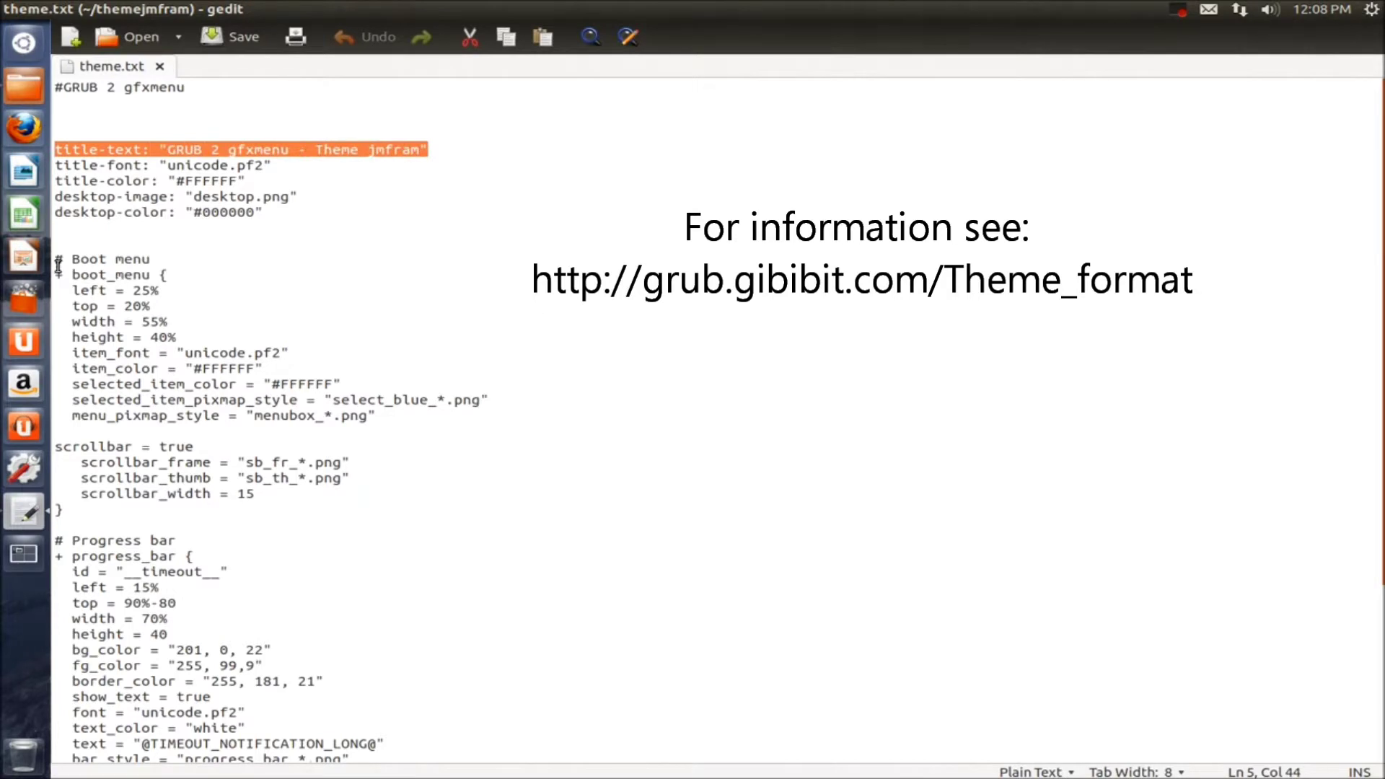
pyautogui.moveTo(55, 258); pyautogui.dragTo(216, 258)
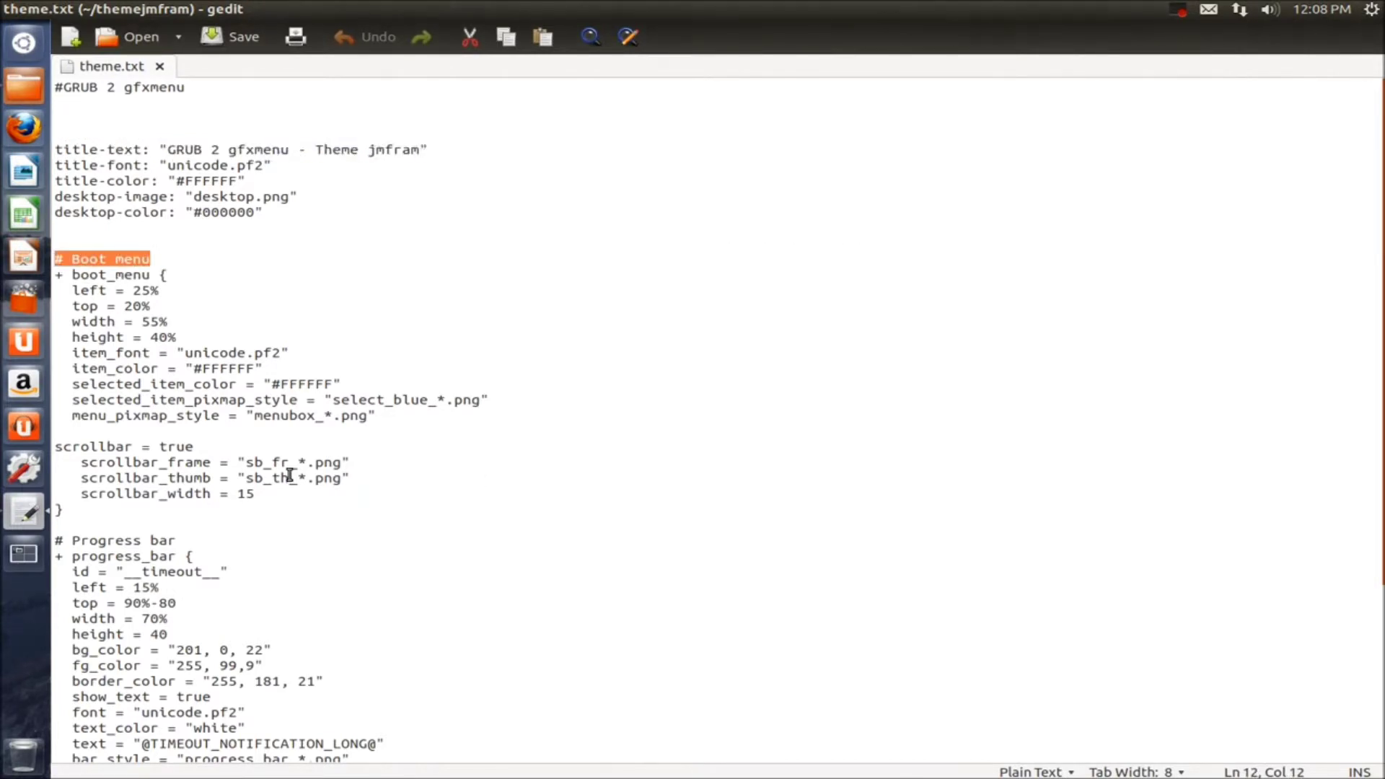
pyautogui.moveTo(55, 447); pyautogui.dragTo(195, 447)
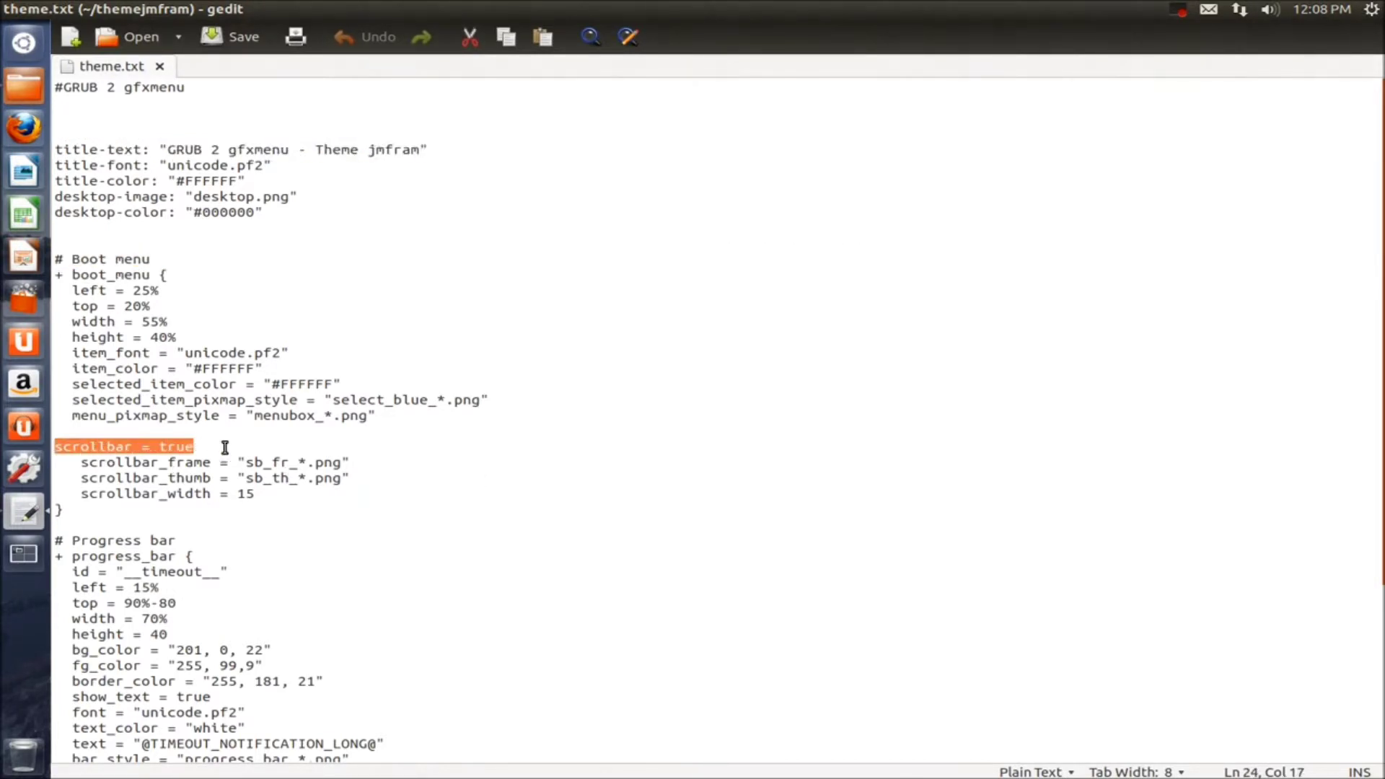
# Switch to Terminal and run sudo gedit /etc/default/grub, authenticating with the account password.
pyautogui.click(24, 513)
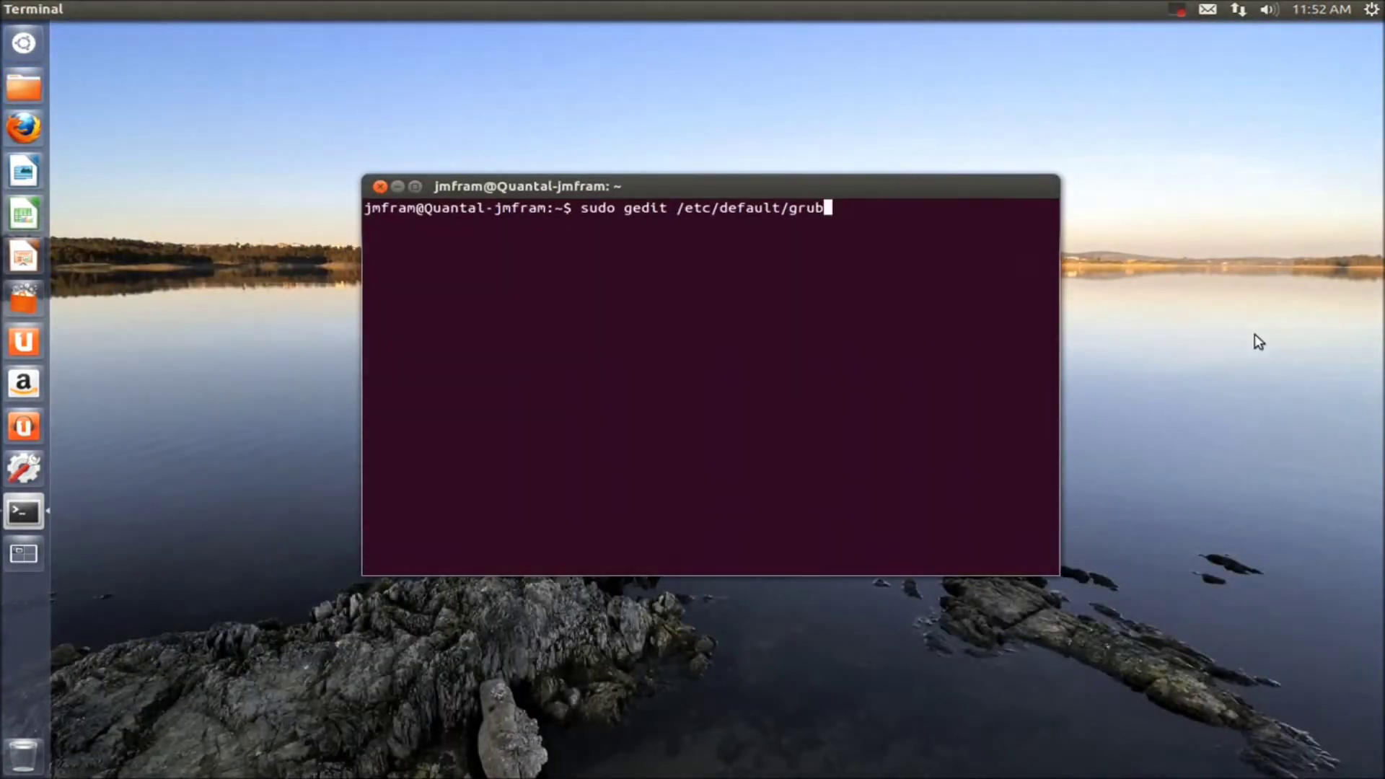
pyautogui.press('Return')
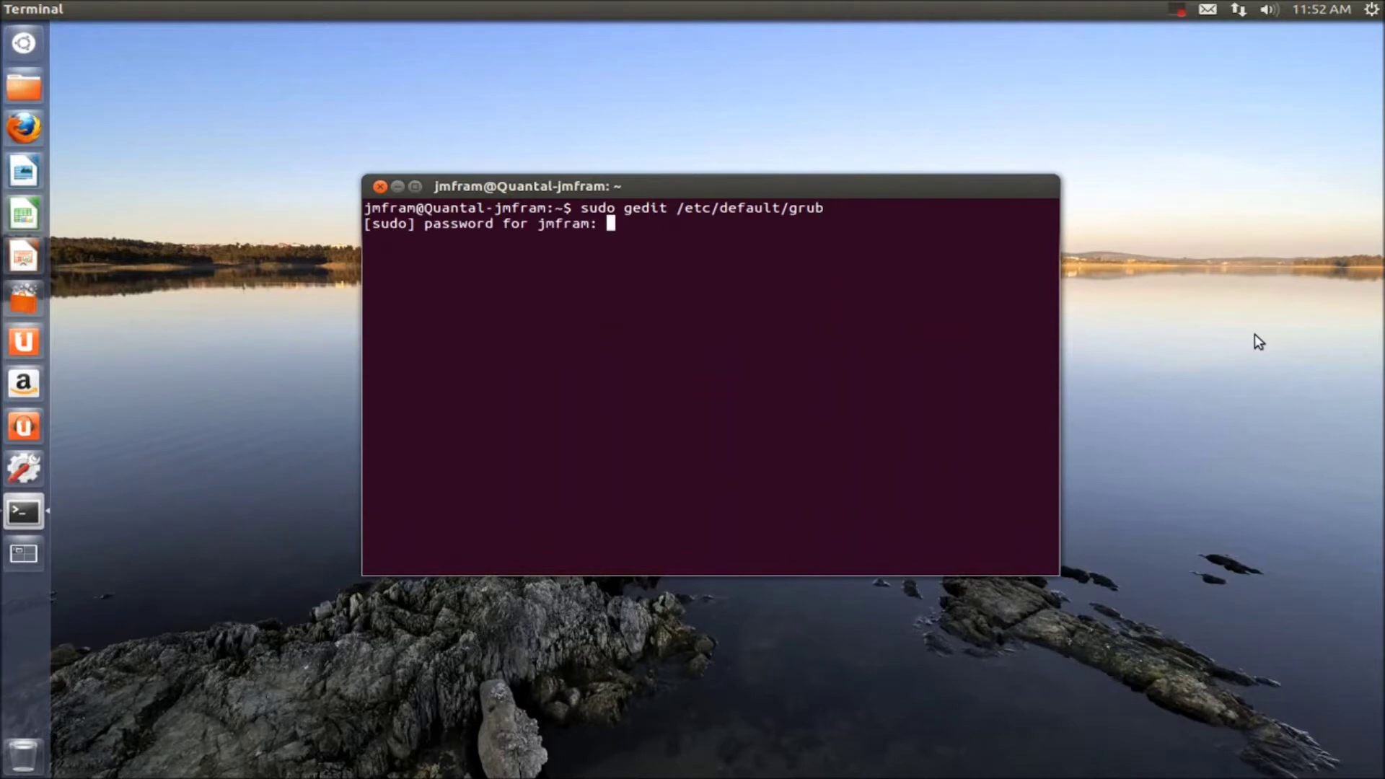
pyautogui.press('Return')
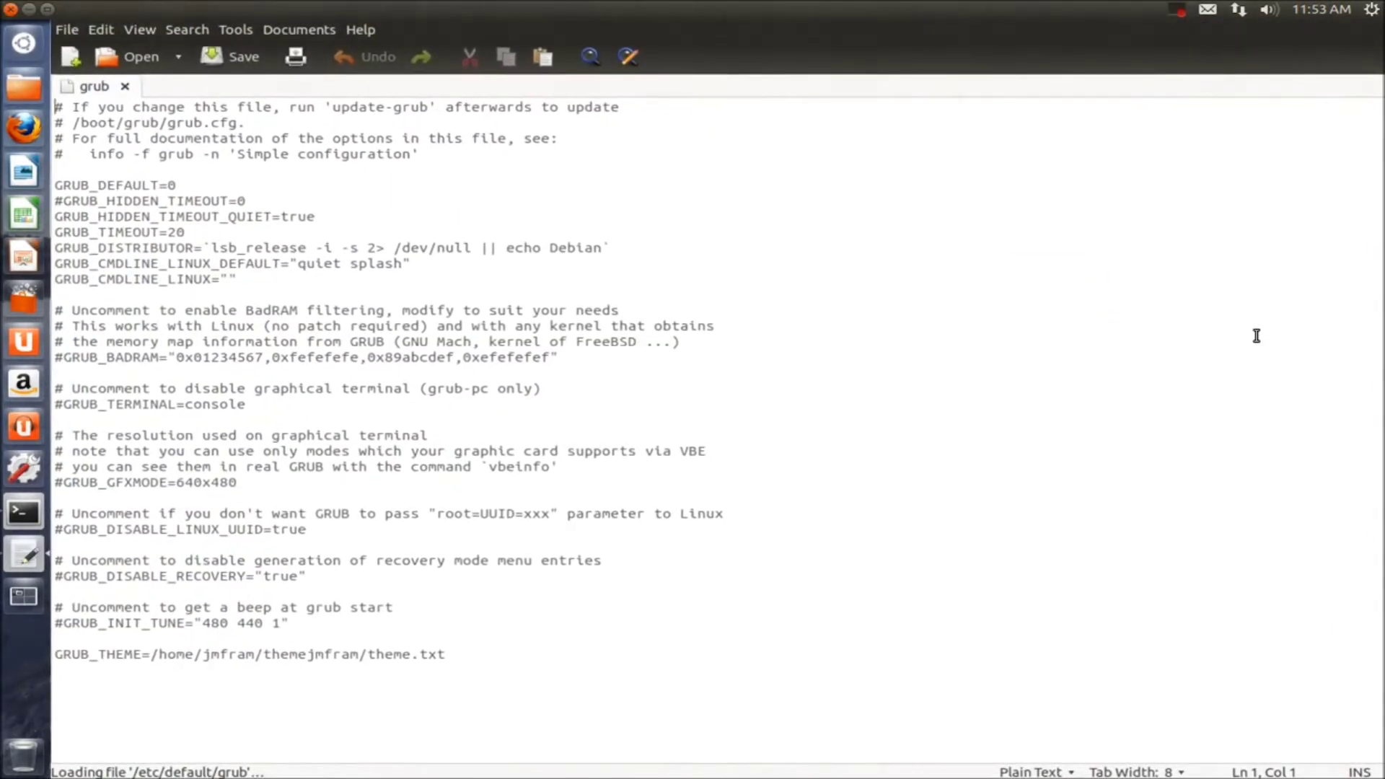
# Examine the GRUB_THEME line with the path to theme.txt at the end of the grub file by highlighting it.
pyautogui.click(54, 654)
pyautogui.moveTo(54, 654); pyautogui.dragTo(477, 654)
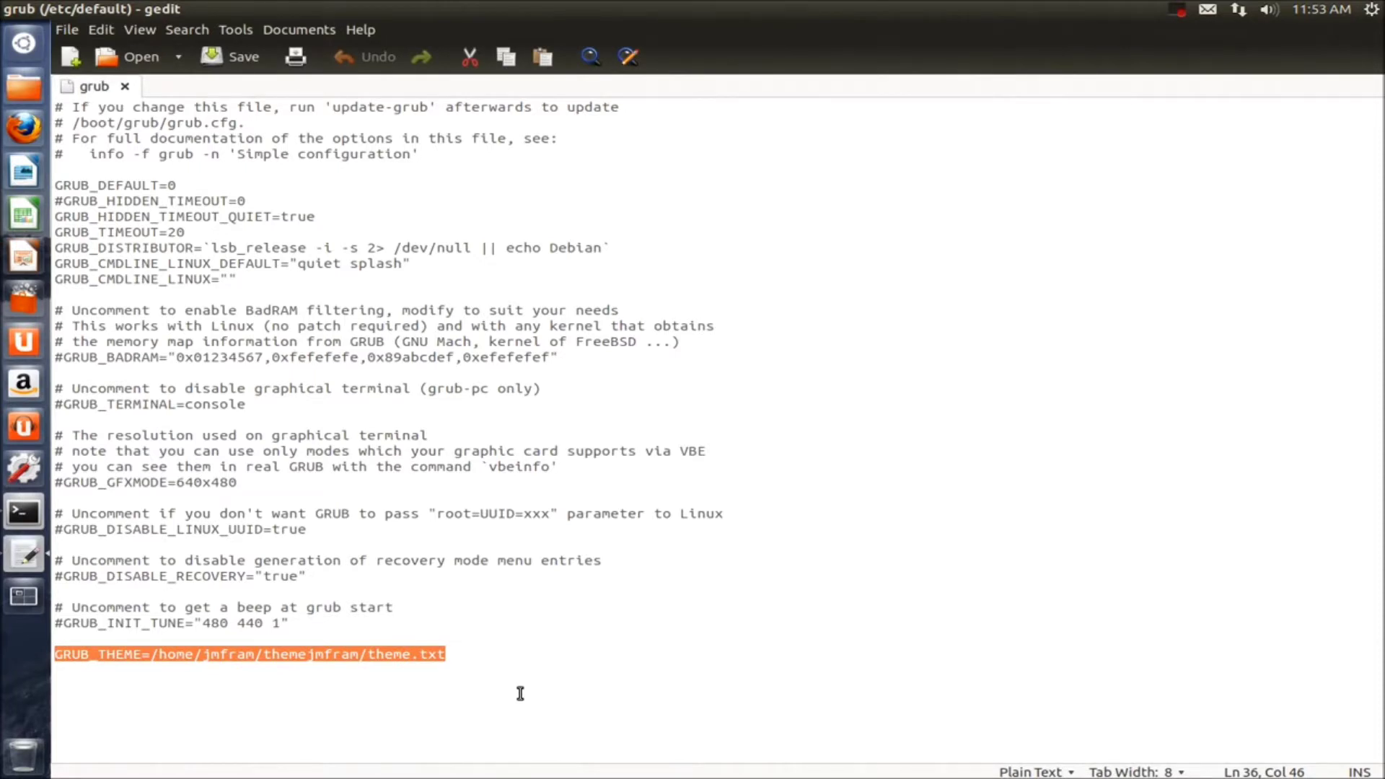
pyautogui.click(299, 679)
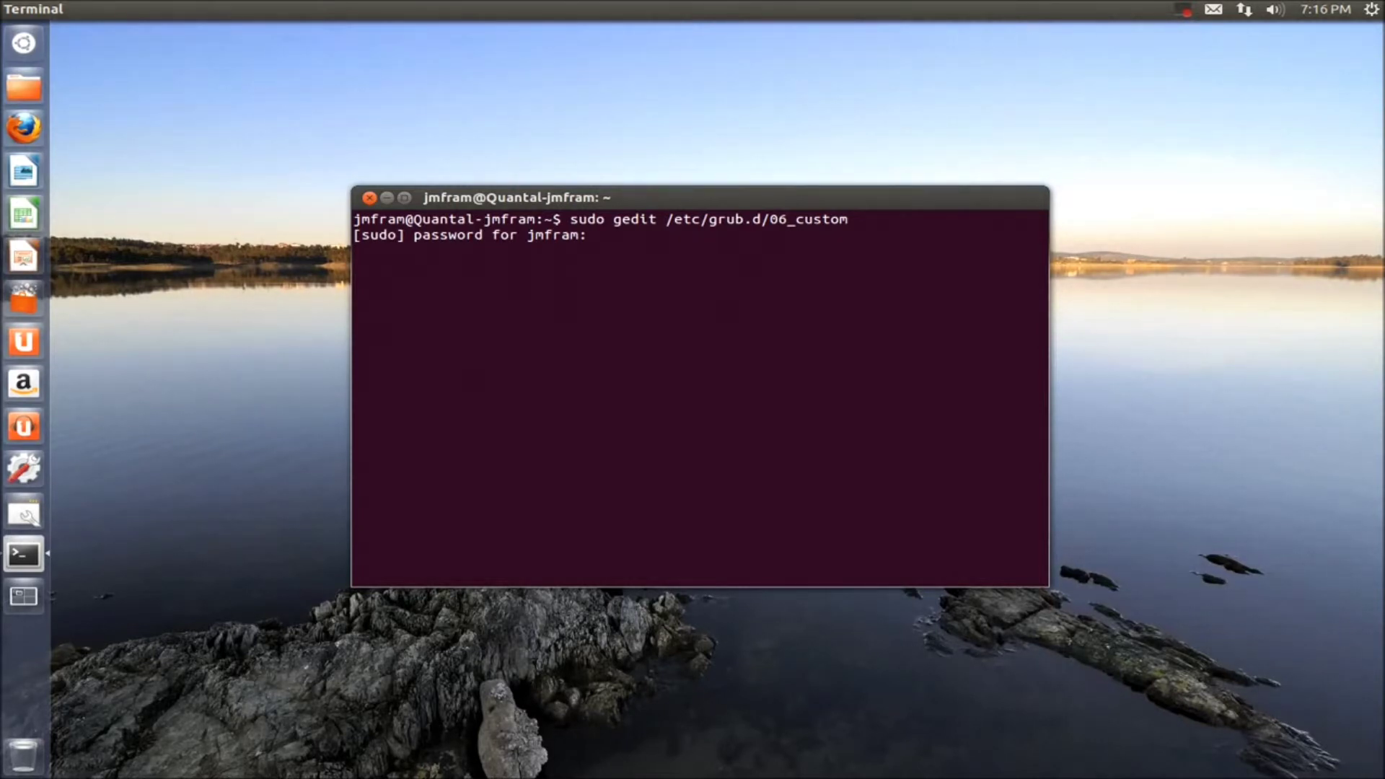
# Open /etc/grub.d/06_custom in gedit with sudo, authenticating with the account password.
pyautogui.press('Return')
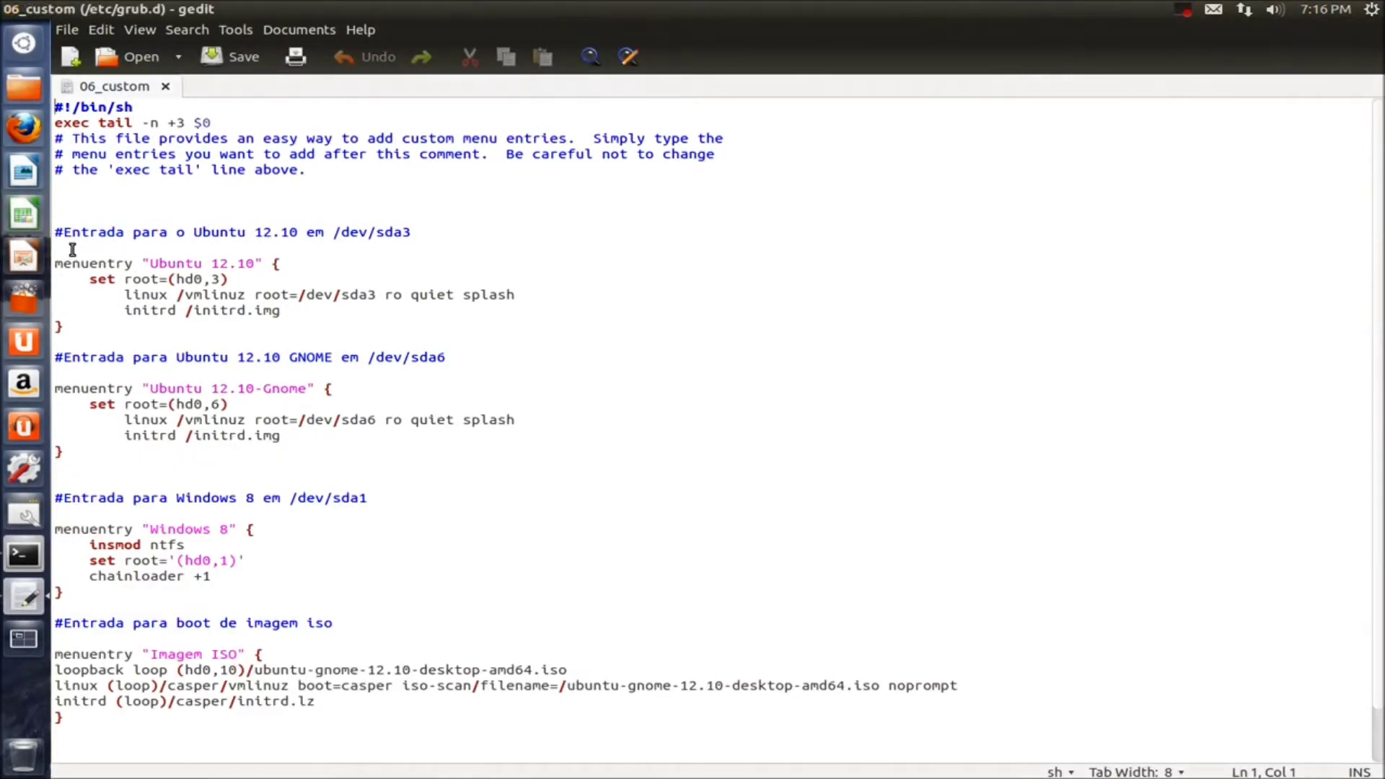
# Examine the "Ubuntu 12.10" and "Ubuntu 12.10-Gnome" menuentry names in 06_custom by highlighting them, and close the file.
pyautogui.moveTo(147, 263); pyautogui.dragTo(265, 266)
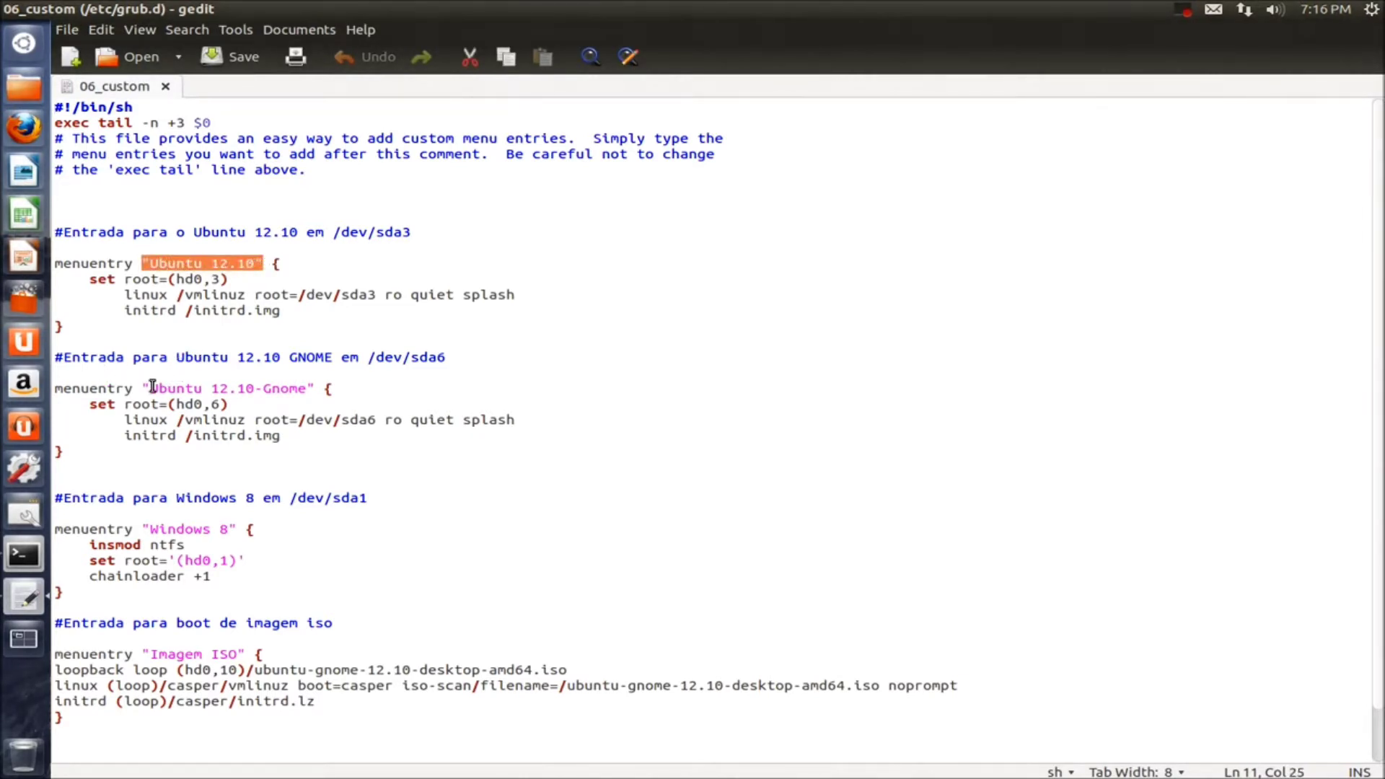
pyautogui.moveTo(143, 388); pyautogui.dragTo(315, 389)
pyautogui.click(144, 466)
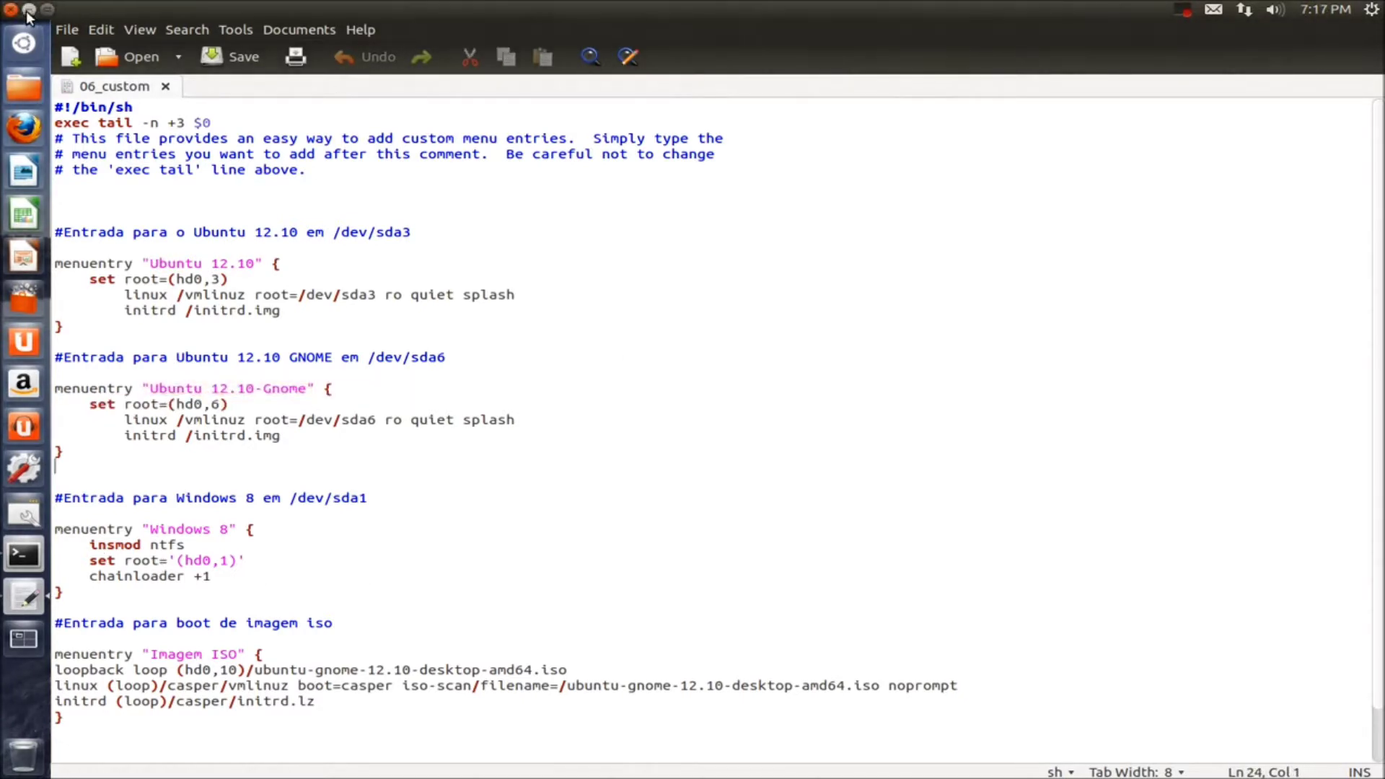
pyautogui.click(10, 10)
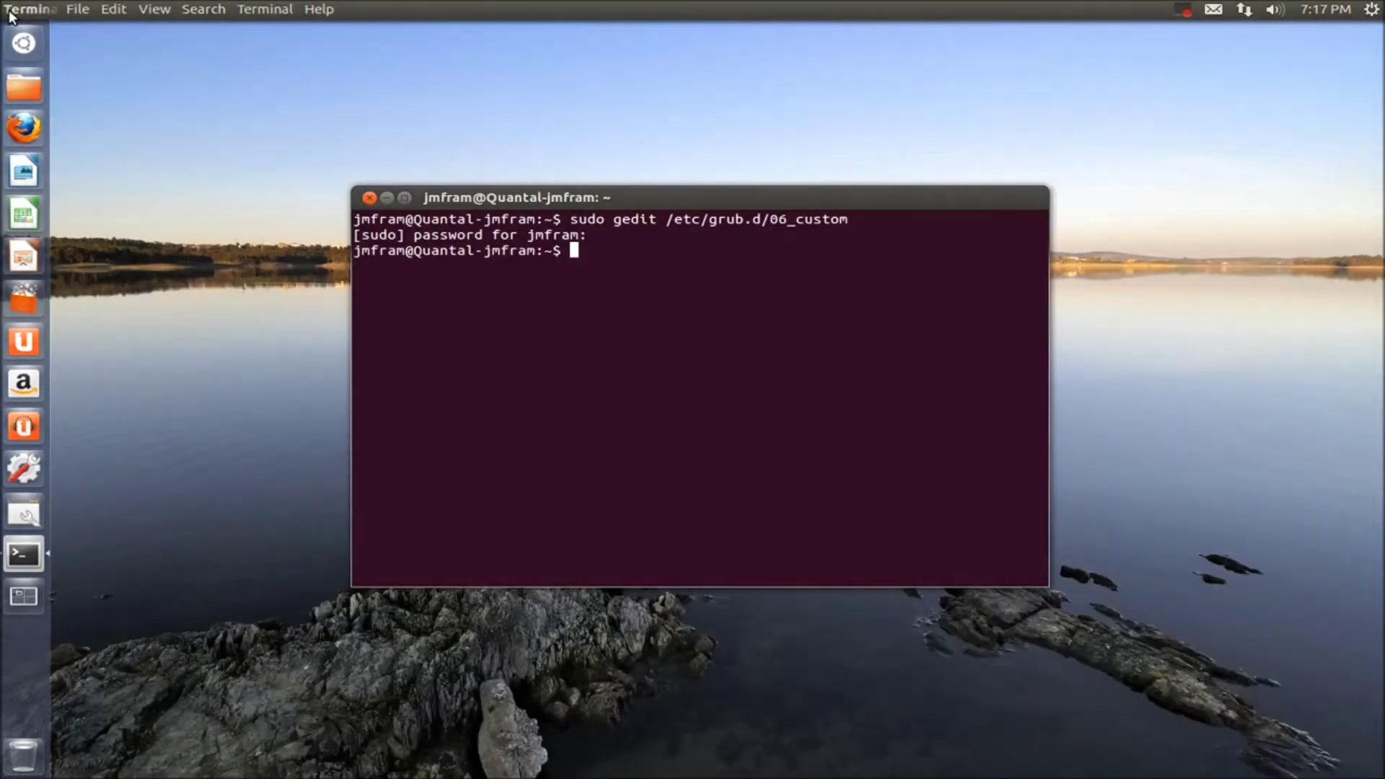
# Run sudo update-grub in Terminal and examine the "Found theme" line of its output by highlighting it.
pyautogui.press('Up')
pyautogui.press('Up')
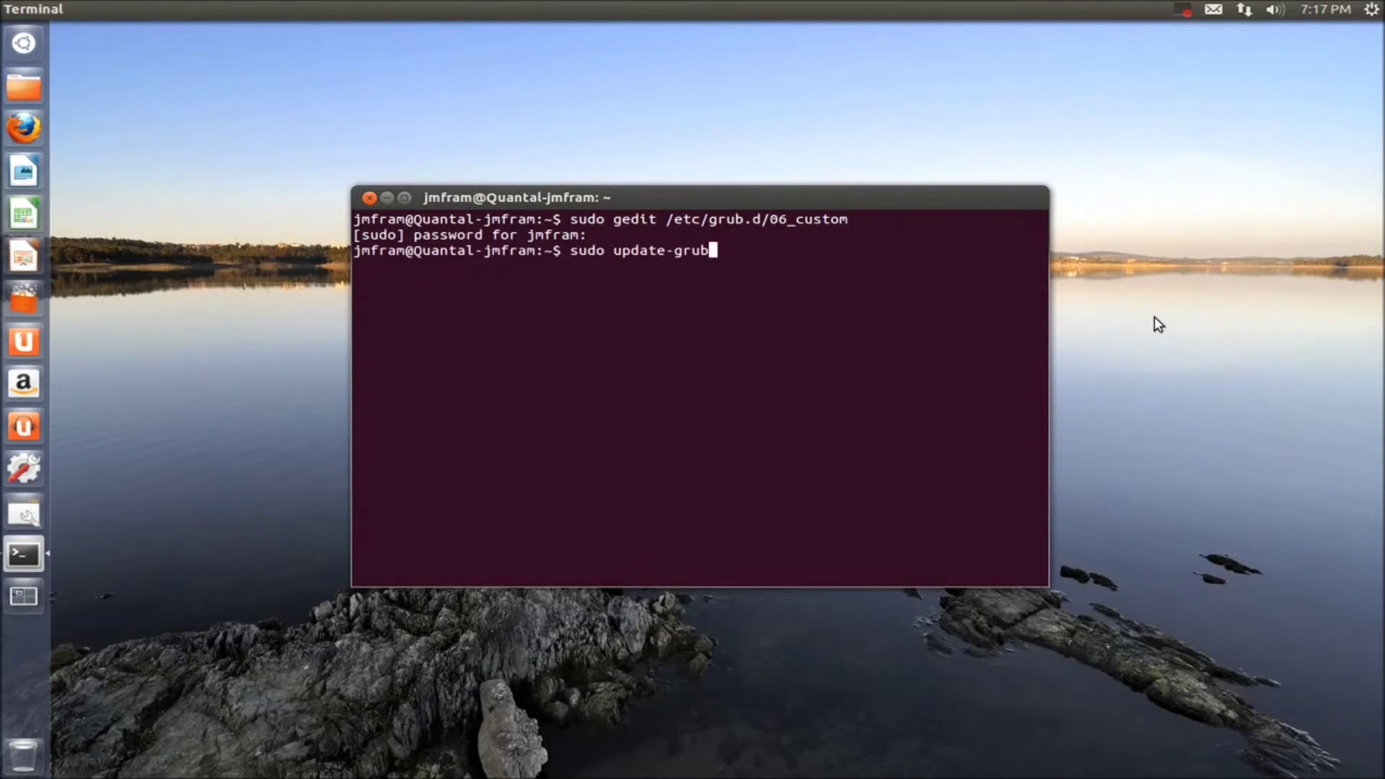
pyautogui.press('Return')
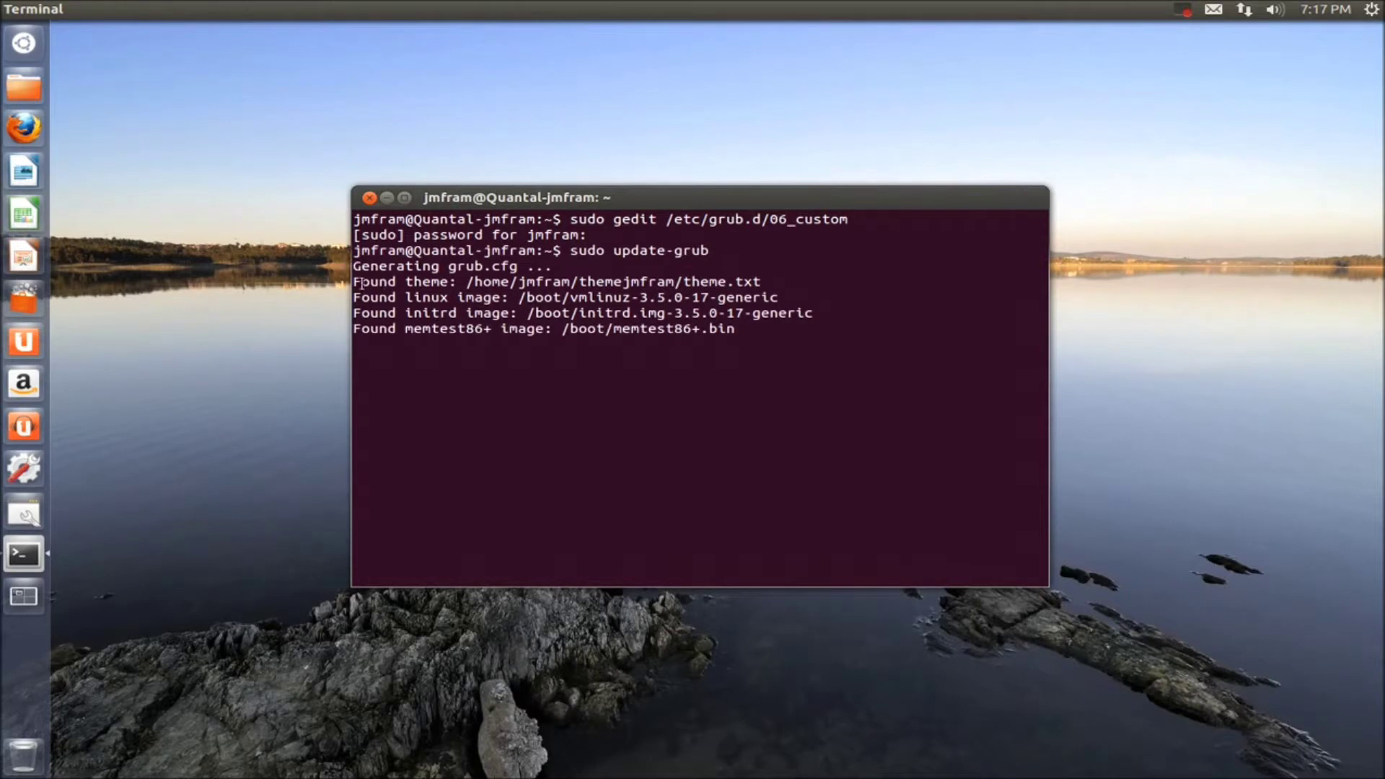
pyautogui.moveTo(355, 282); pyautogui.dragTo(435, 281)
pyautogui.moveTo(722, 296); pyautogui.dragTo(927, 278)
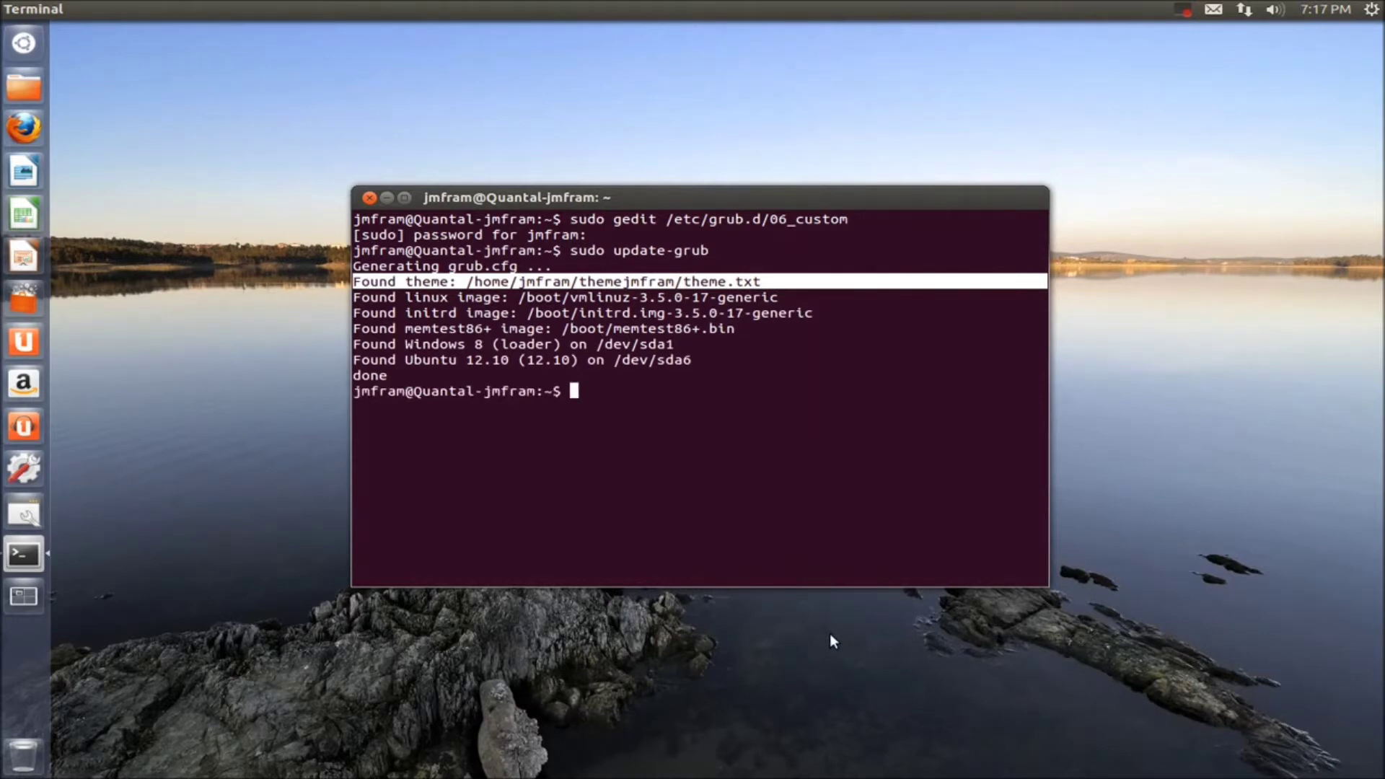
# Close Terminal and restart the computer to reach the GRUB boot menu.
pyautogui.click(370, 198)
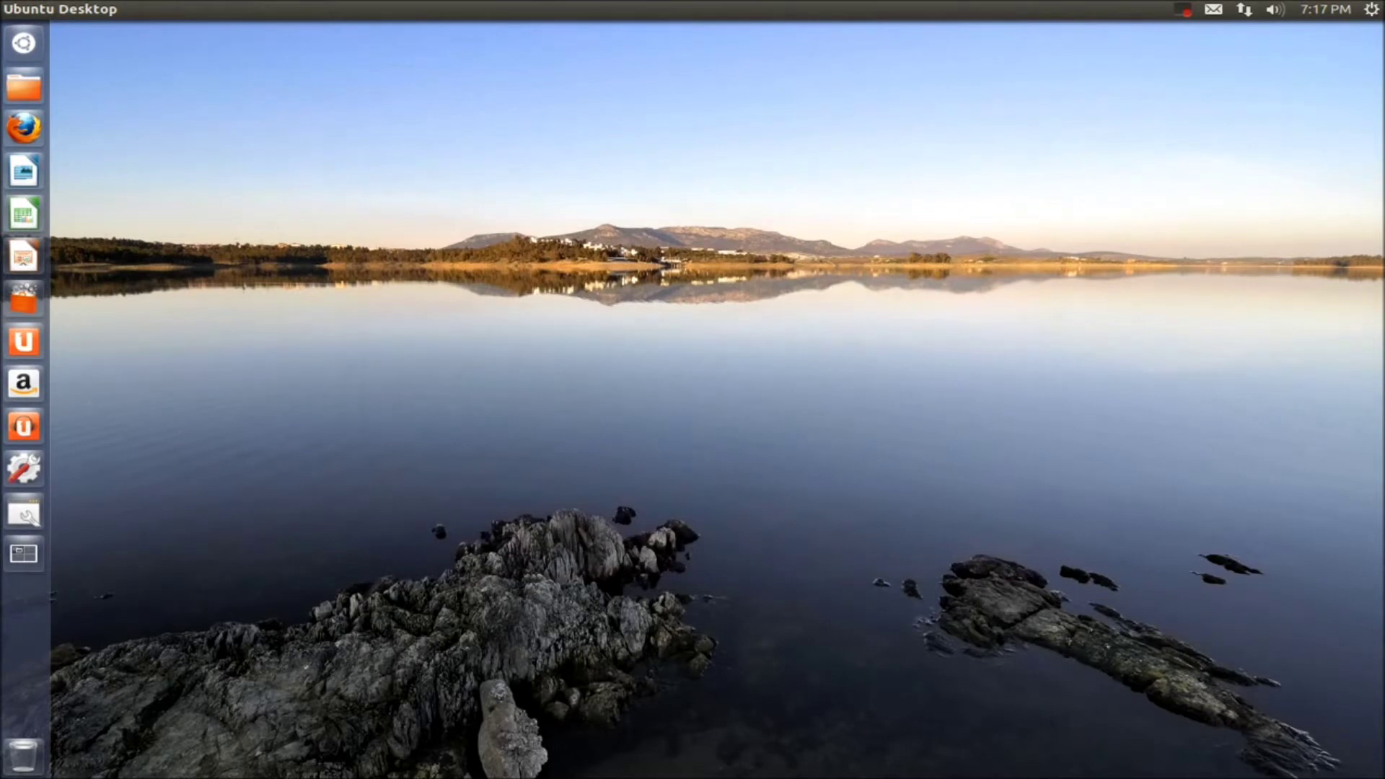
pyautogui.click(1371, 10)
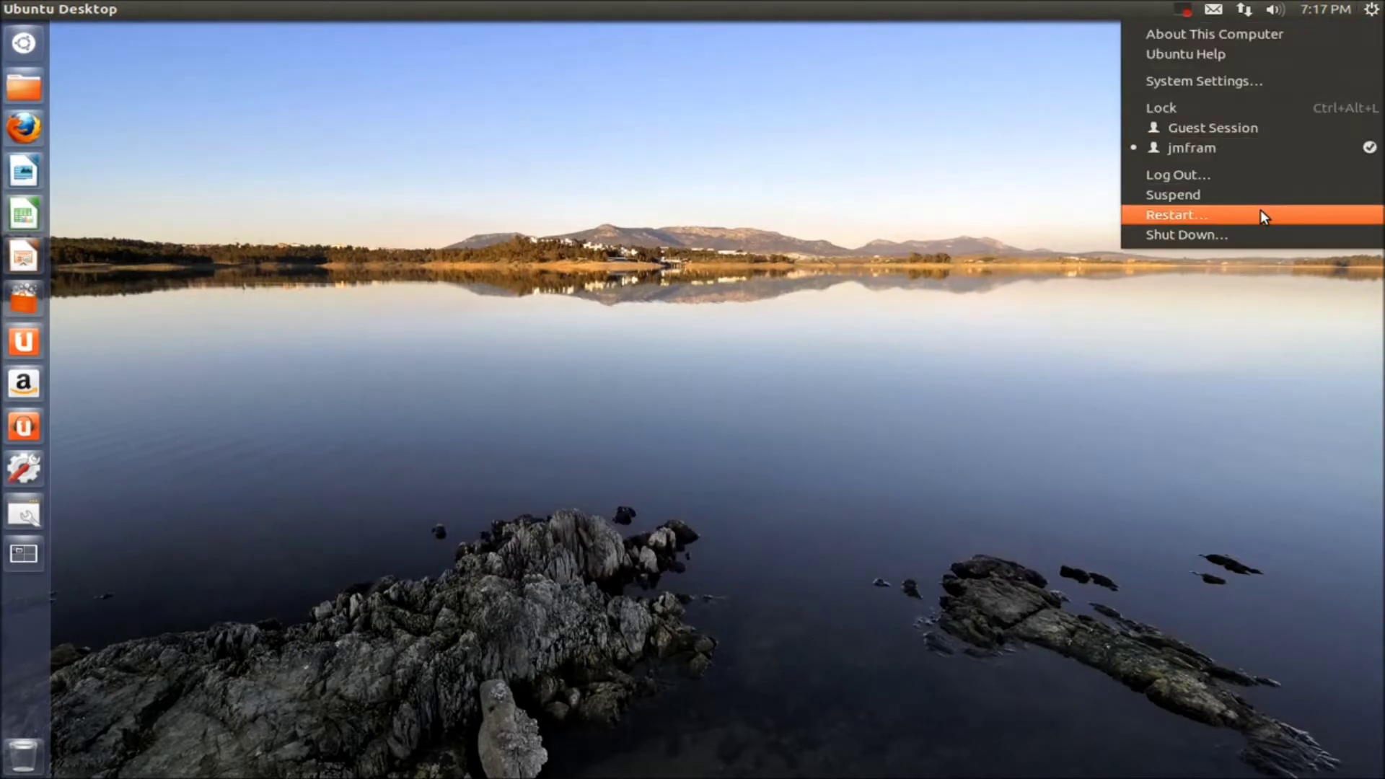
pyautogui.click(1258, 216)
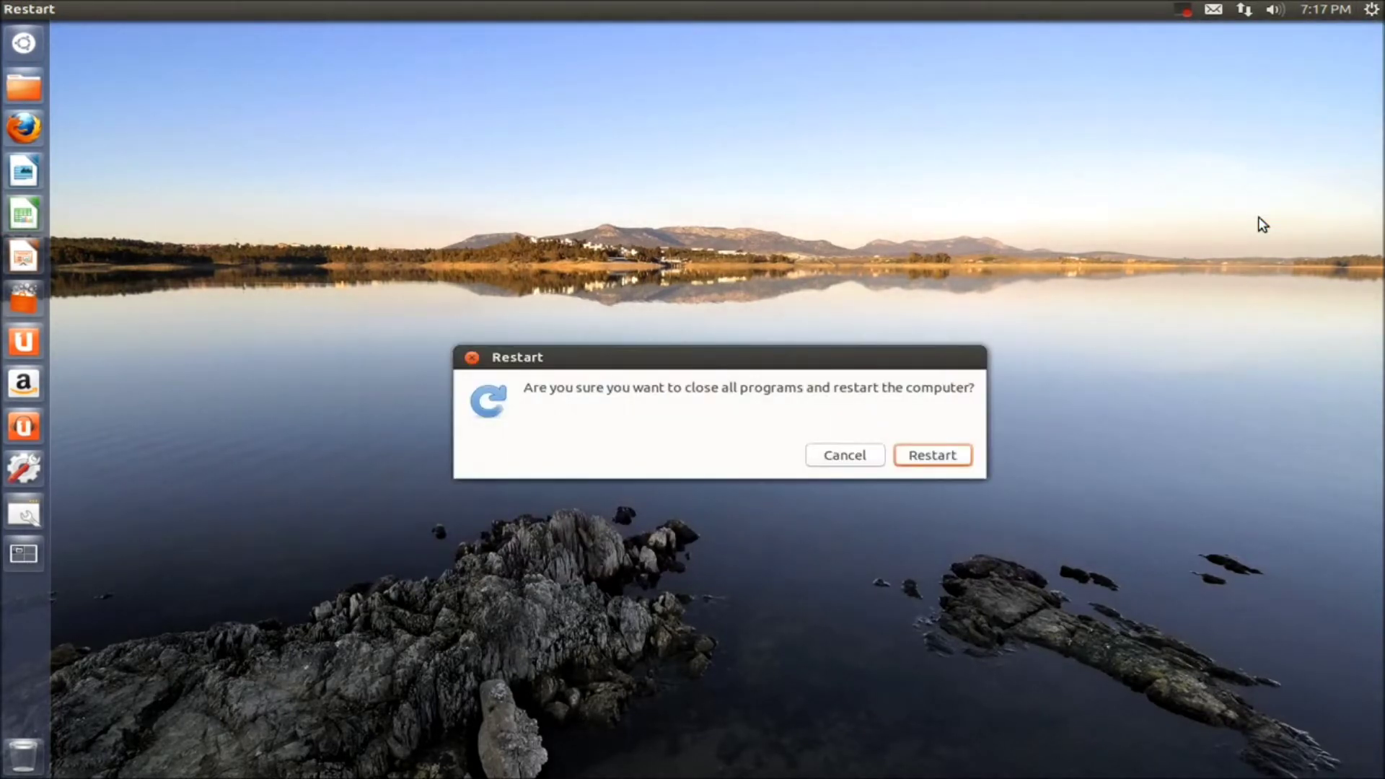
pyautogui.click(938, 456)
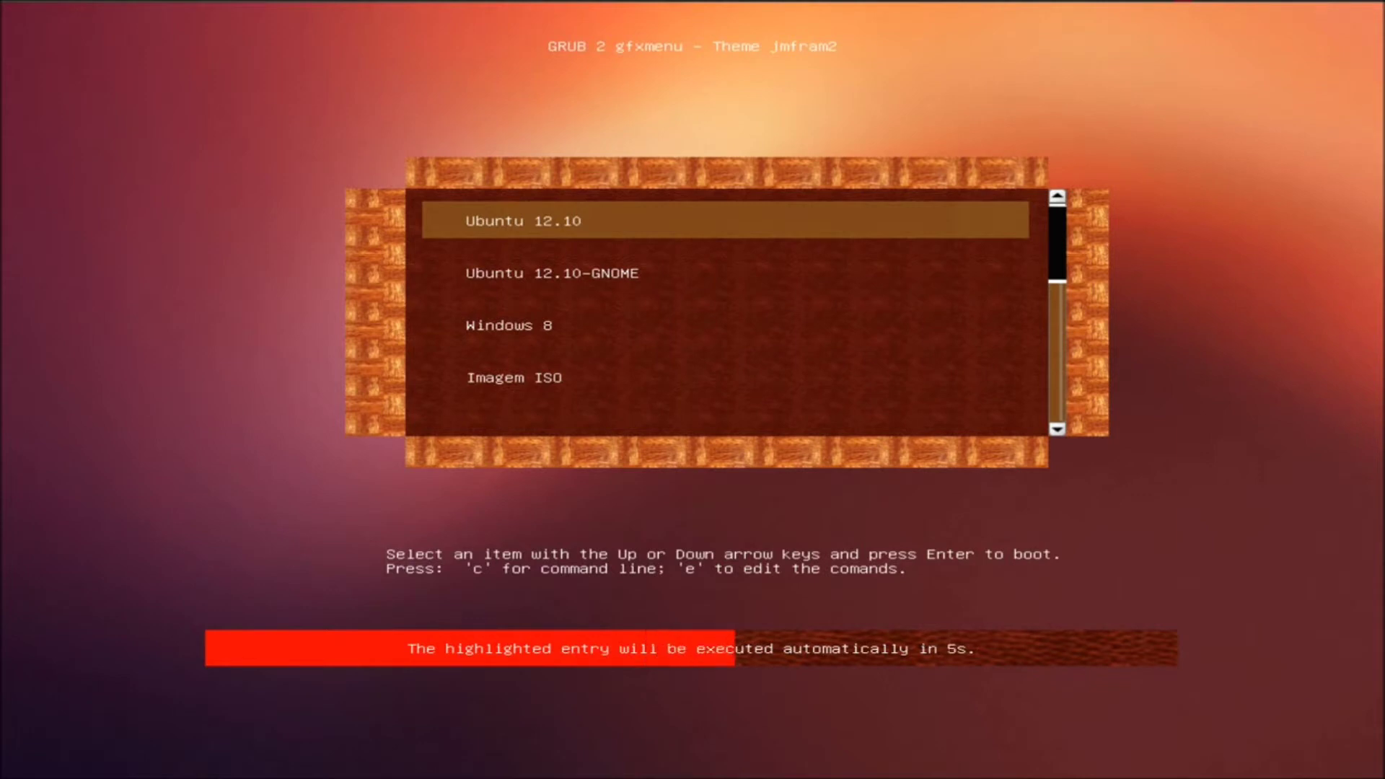
# Look through the boot entries down to Advanced options for Ubuntu, view its submenu and return to the main menu.
pyautogui.press('Down')
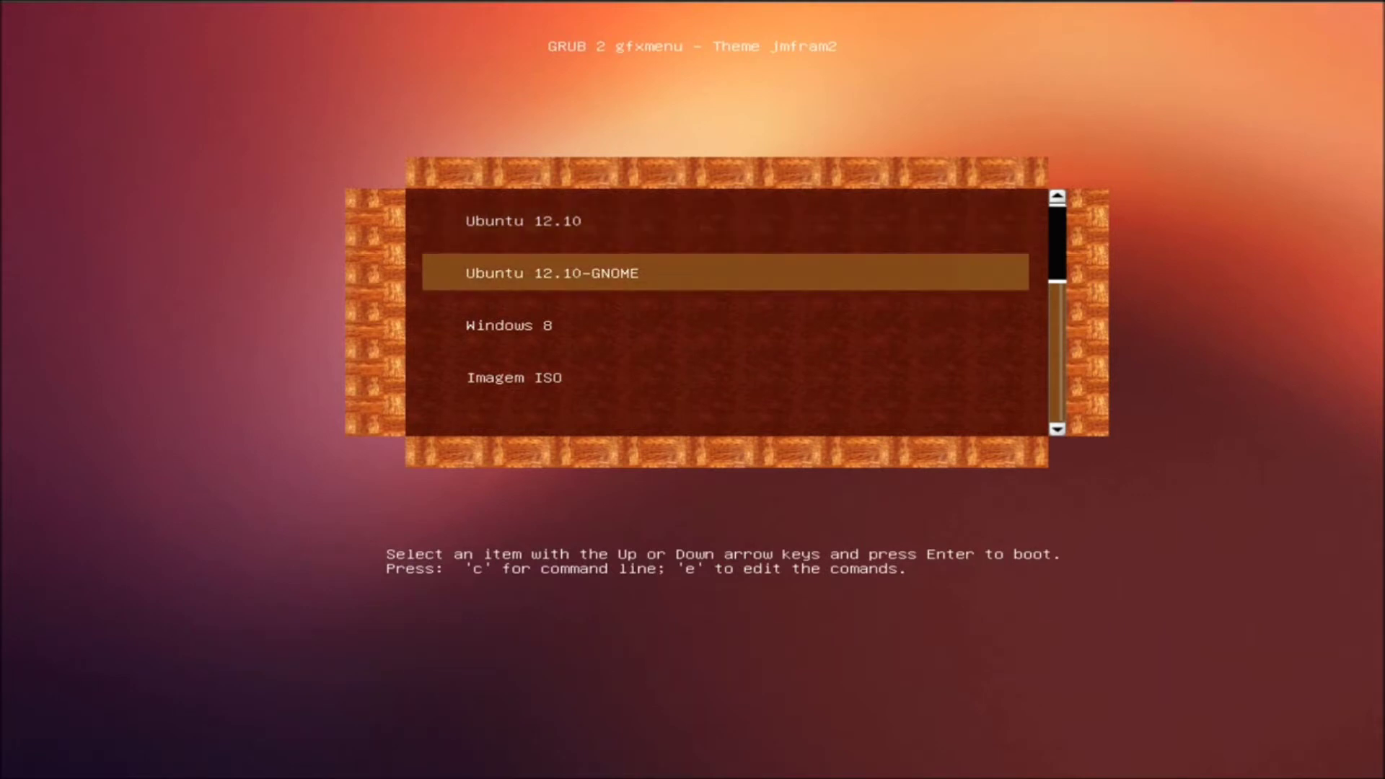
pyautogui.press('Down')
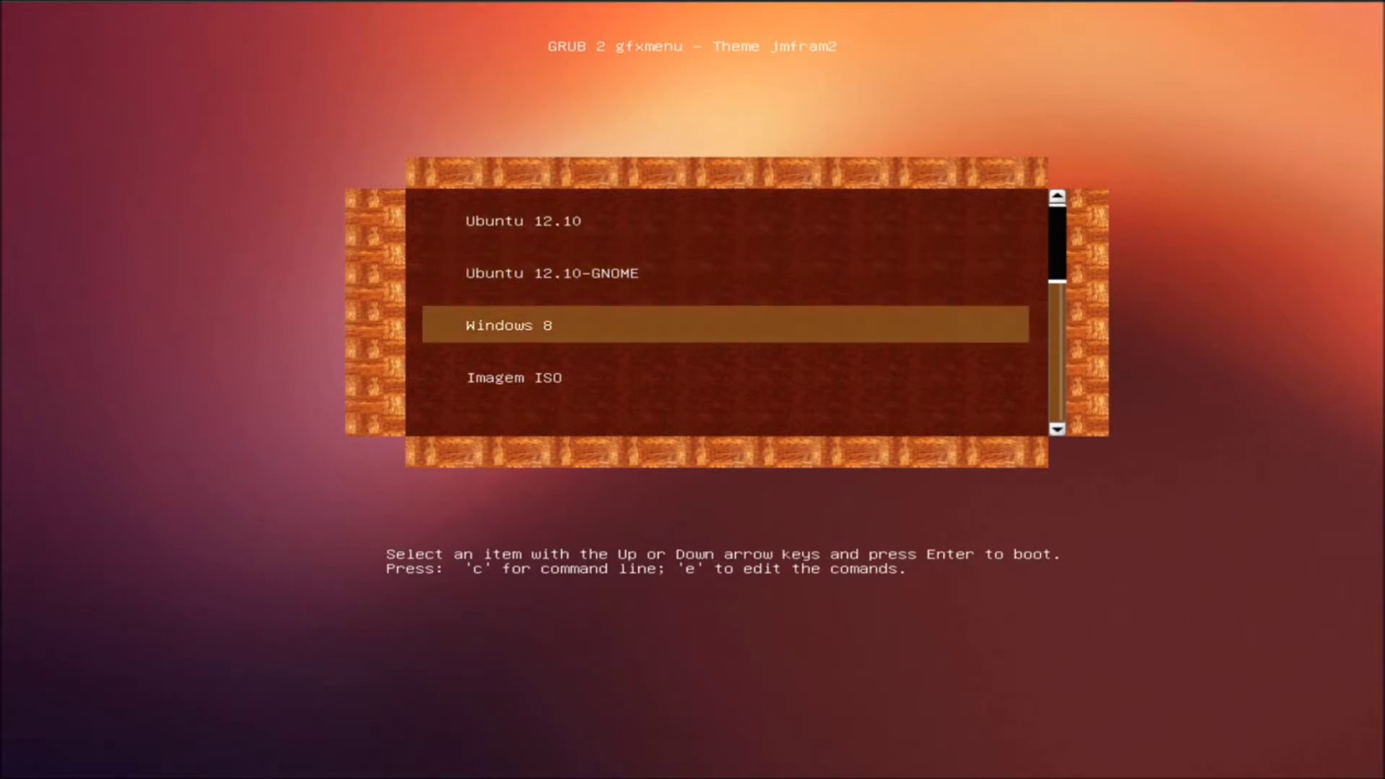
pyautogui.press('Down')
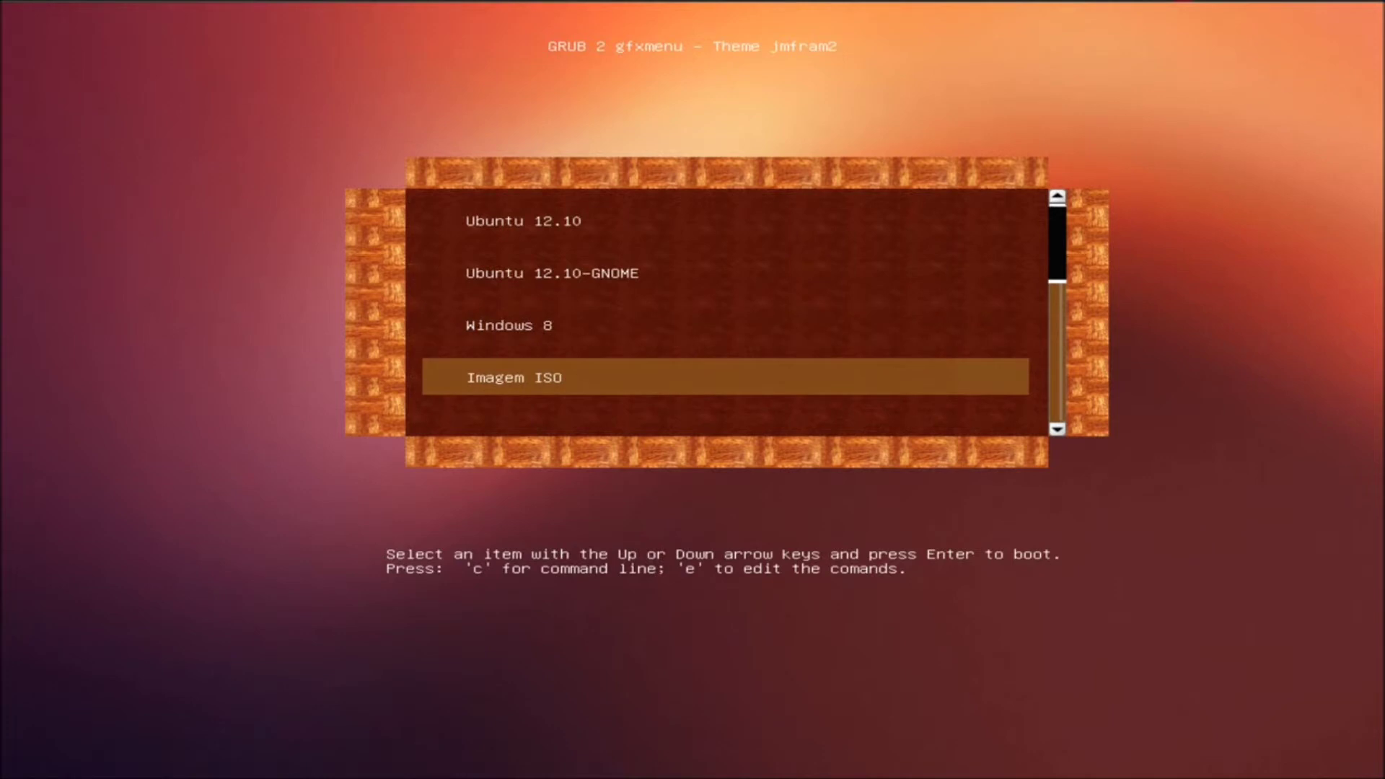
pyautogui.press('Down')
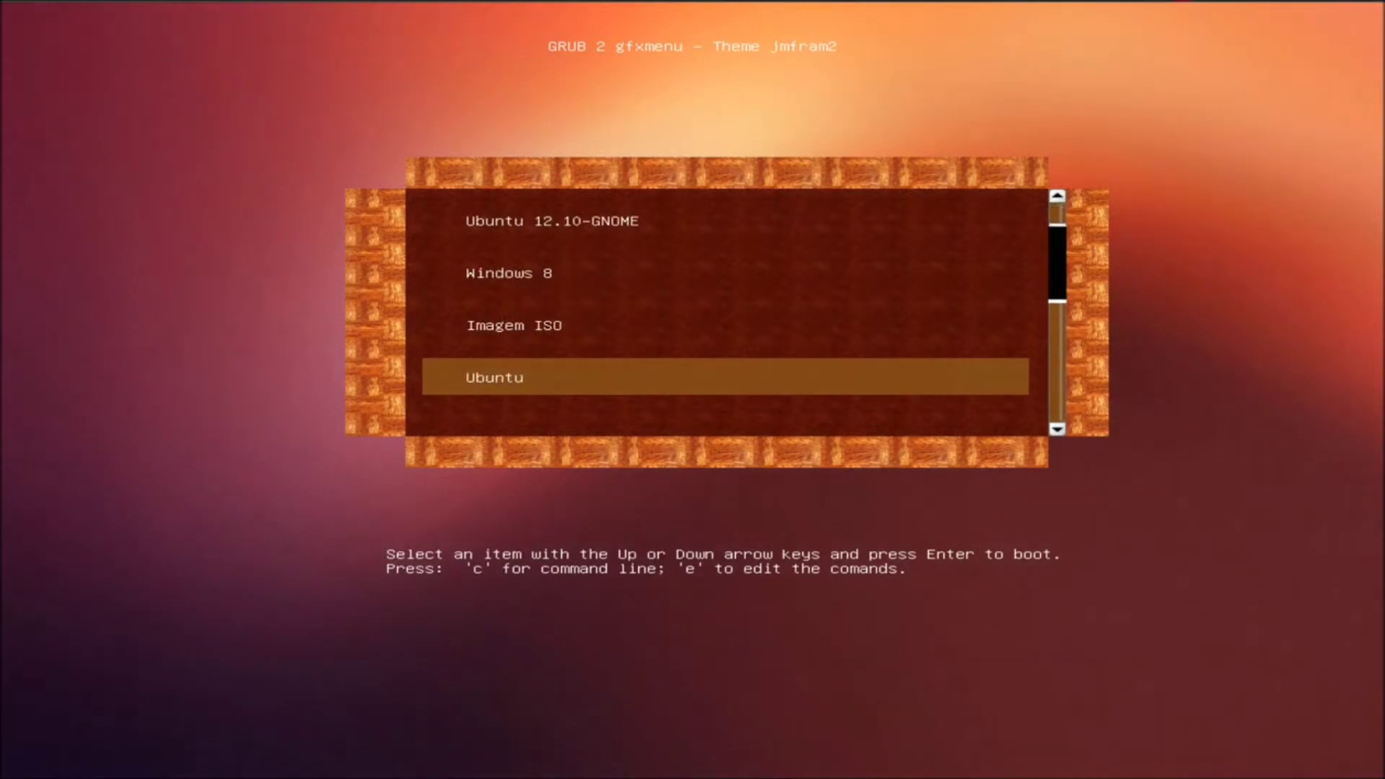
pyautogui.press('Down')
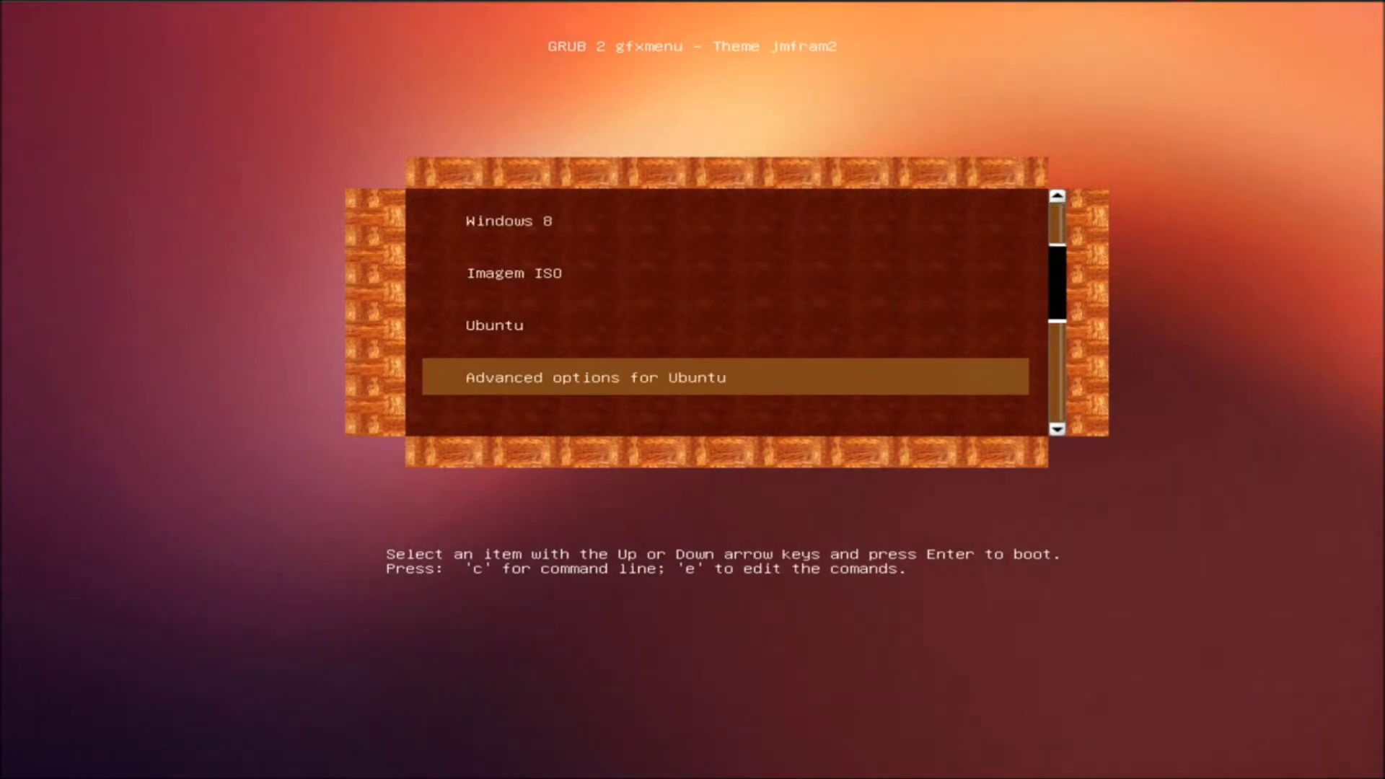
pyautogui.press('Return')
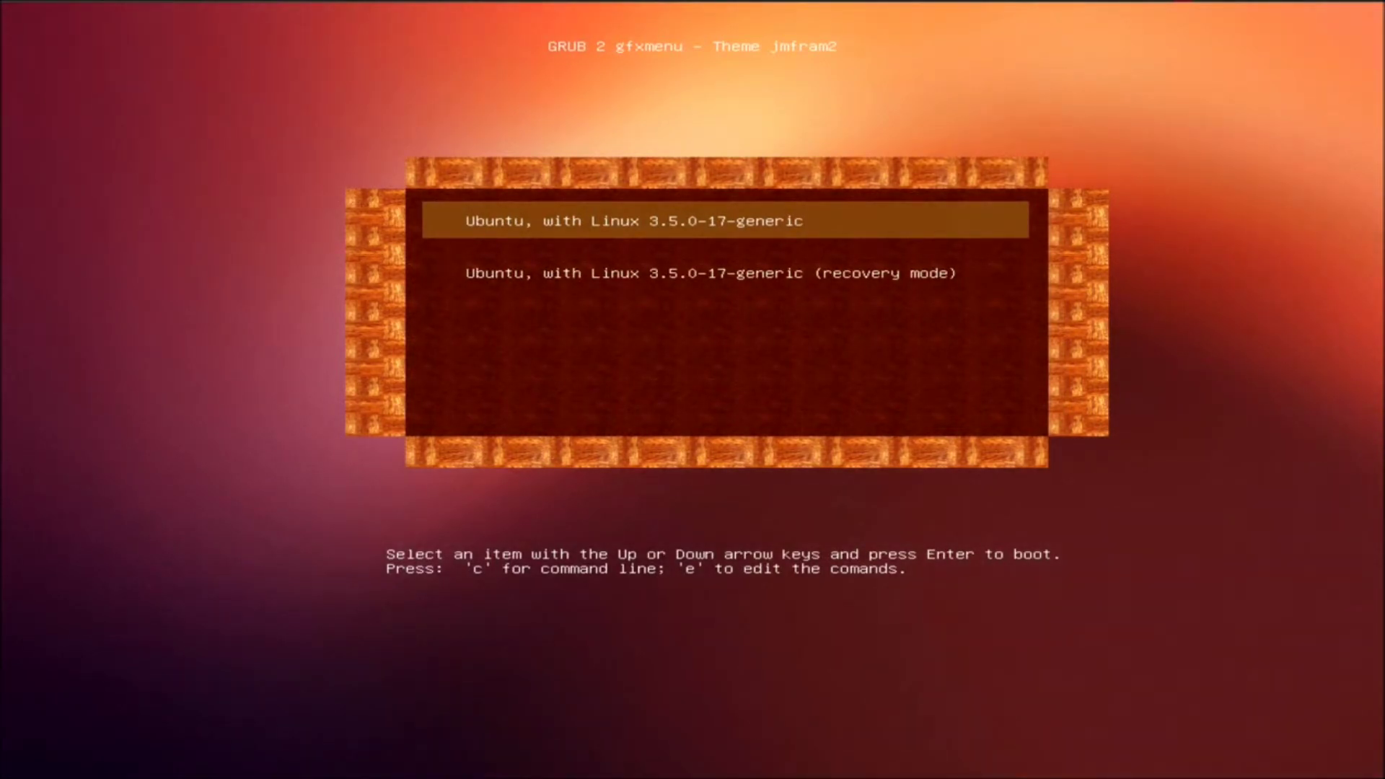
pyautogui.press('Escape')
# Look through the remaining boot entries down to Advanced options for Ubuntu 12.10 (12.10), view its submenu and return to the main menu.
pyautogui.press('Down')
pyautogui.press('Down')
pyautogui.press('Down')
pyautogui.press('Down')
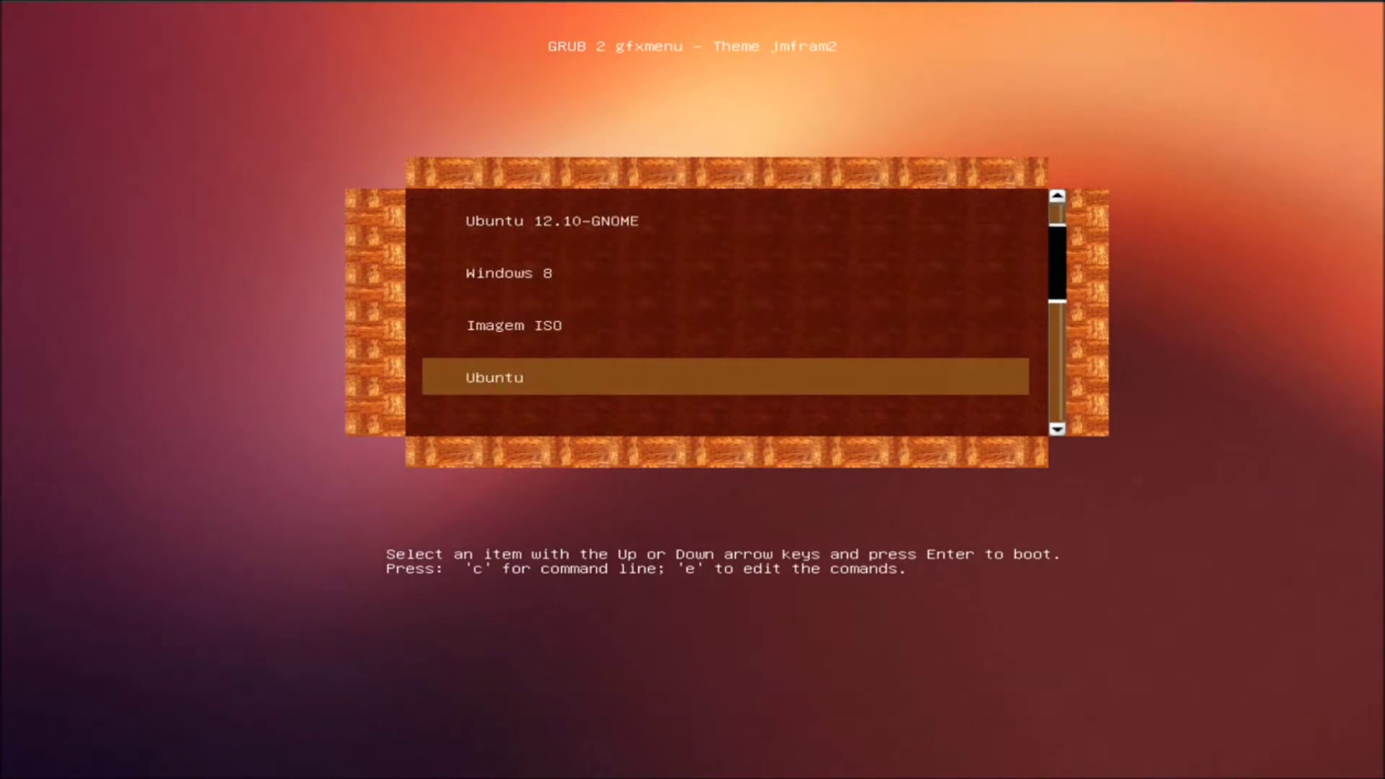
pyautogui.press('Down')
pyautogui.press('Down')
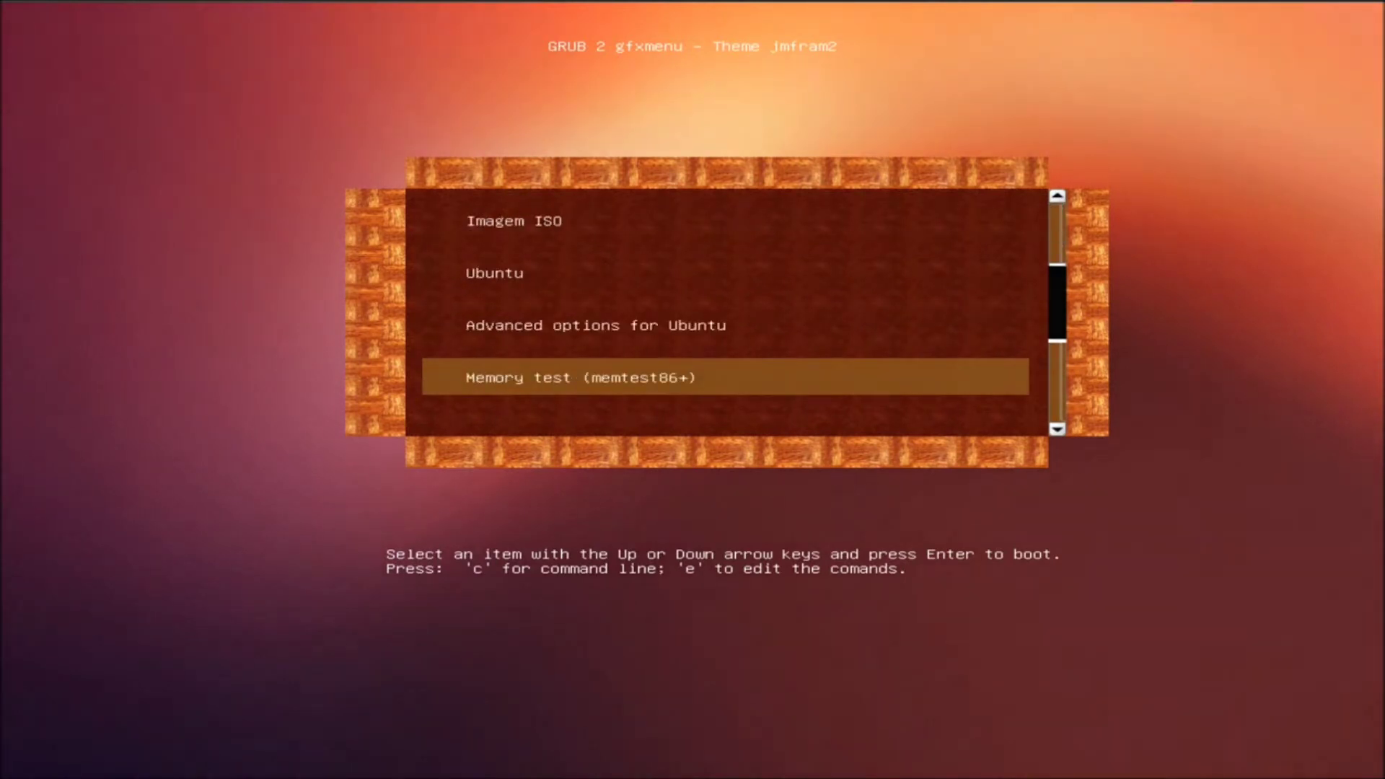
pyautogui.press('Down')
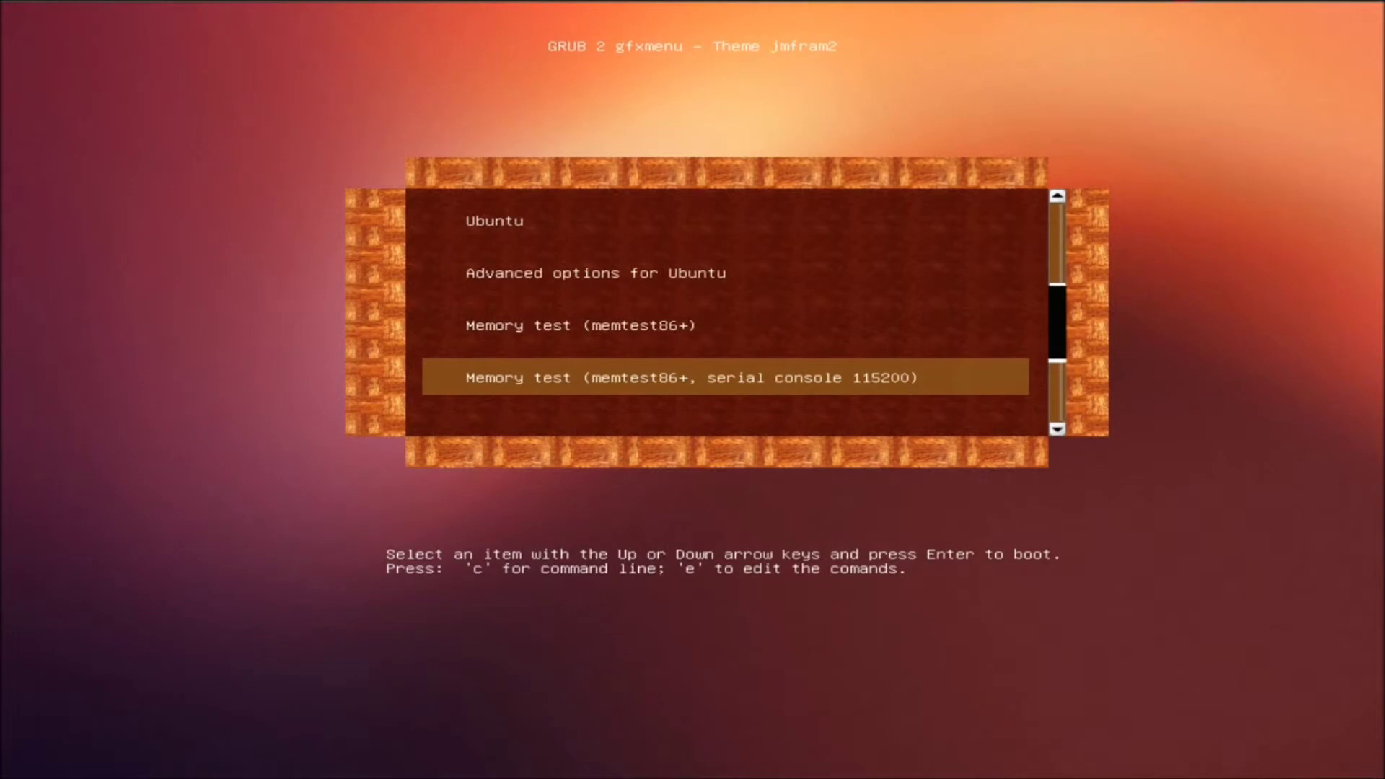
pyautogui.press('Down')
pyautogui.press('Down')
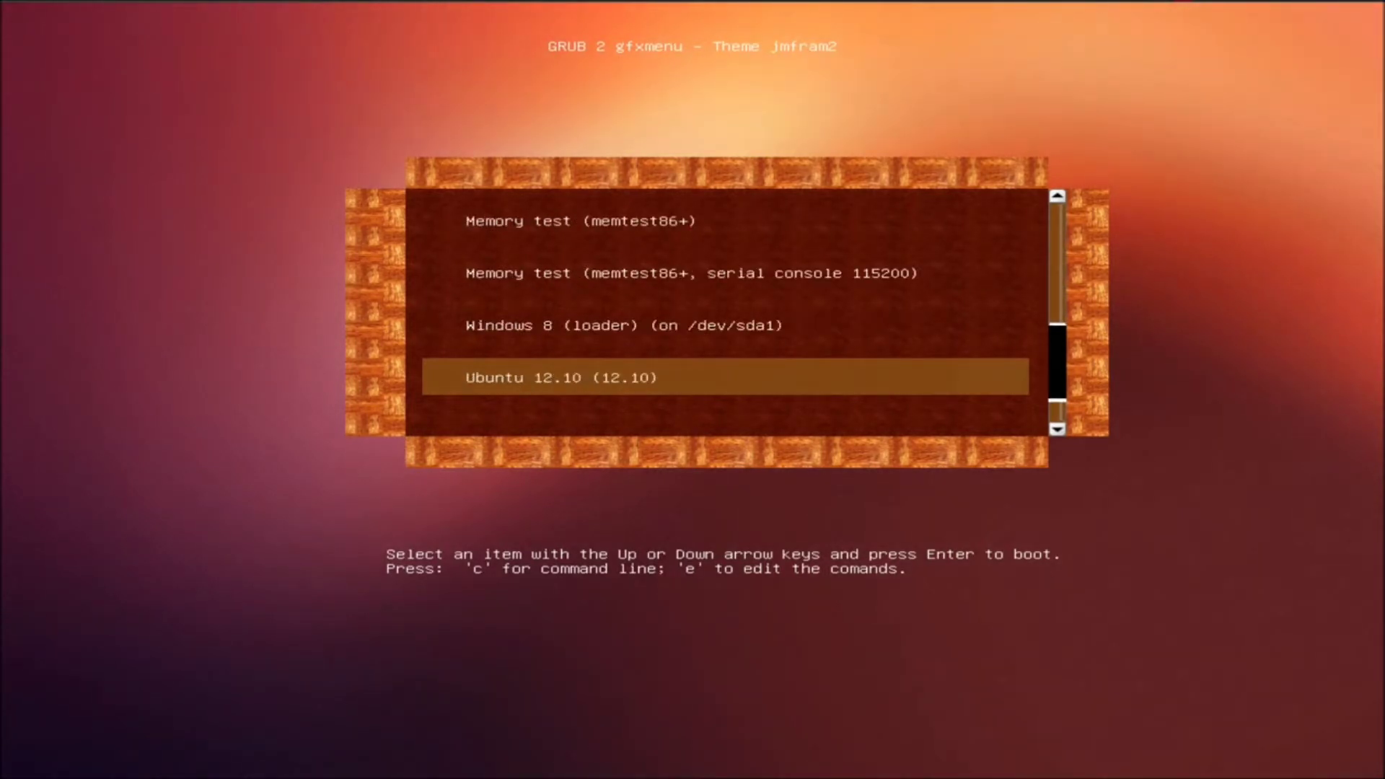
pyautogui.press('Down')
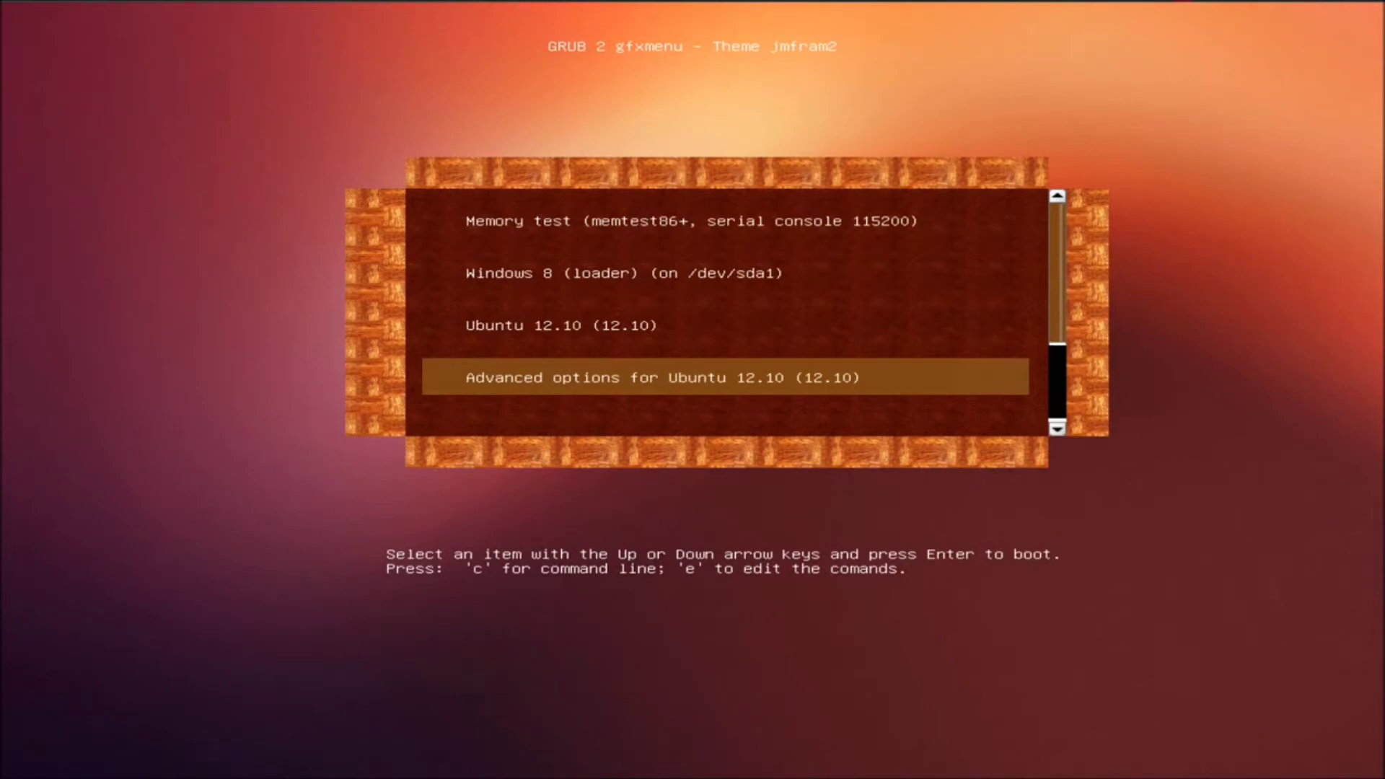
pyautogui.press('Return')
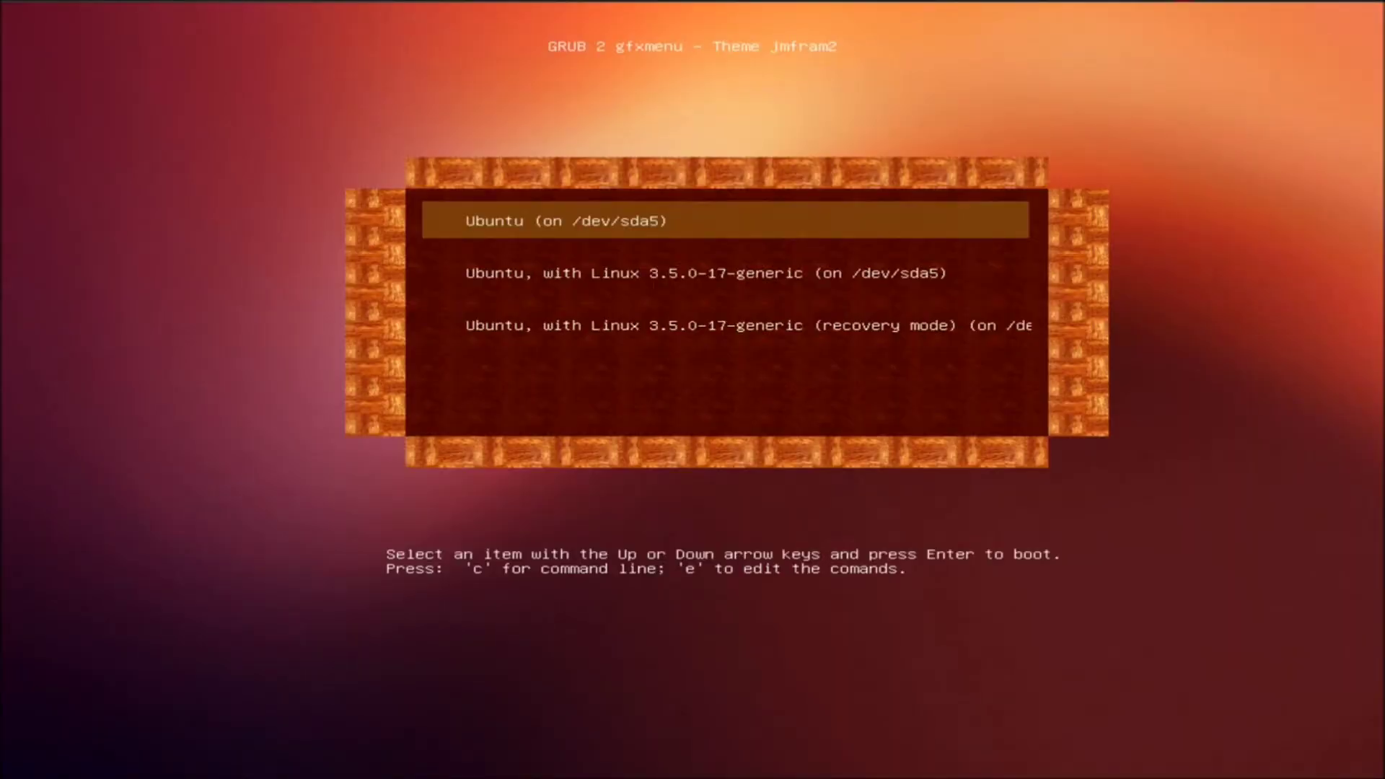
pyautogui.press('Escape')
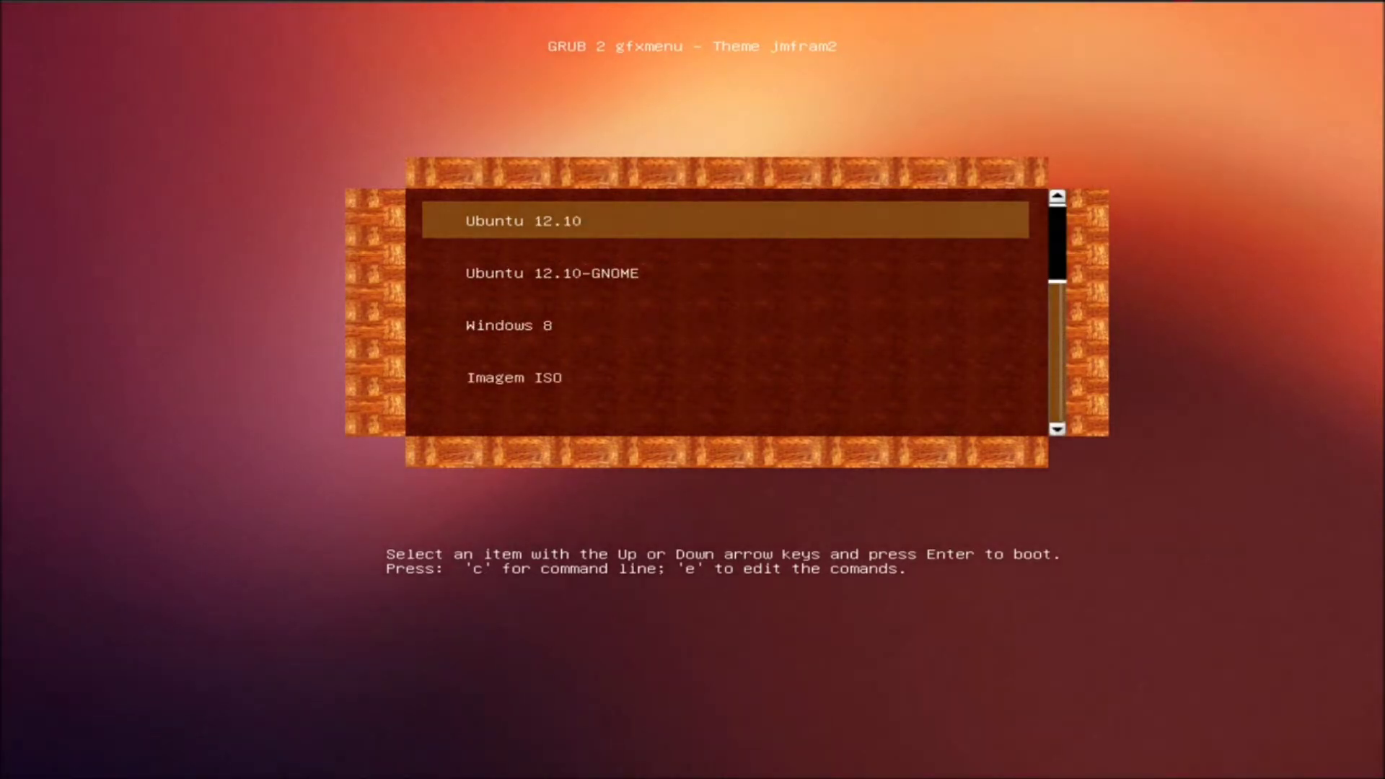
# Boot the Ubuntu 12.10-GNOME entry and select the listed account on the sign-in screen.
pyautogui.press('Down')
pyautogui.press('Return')
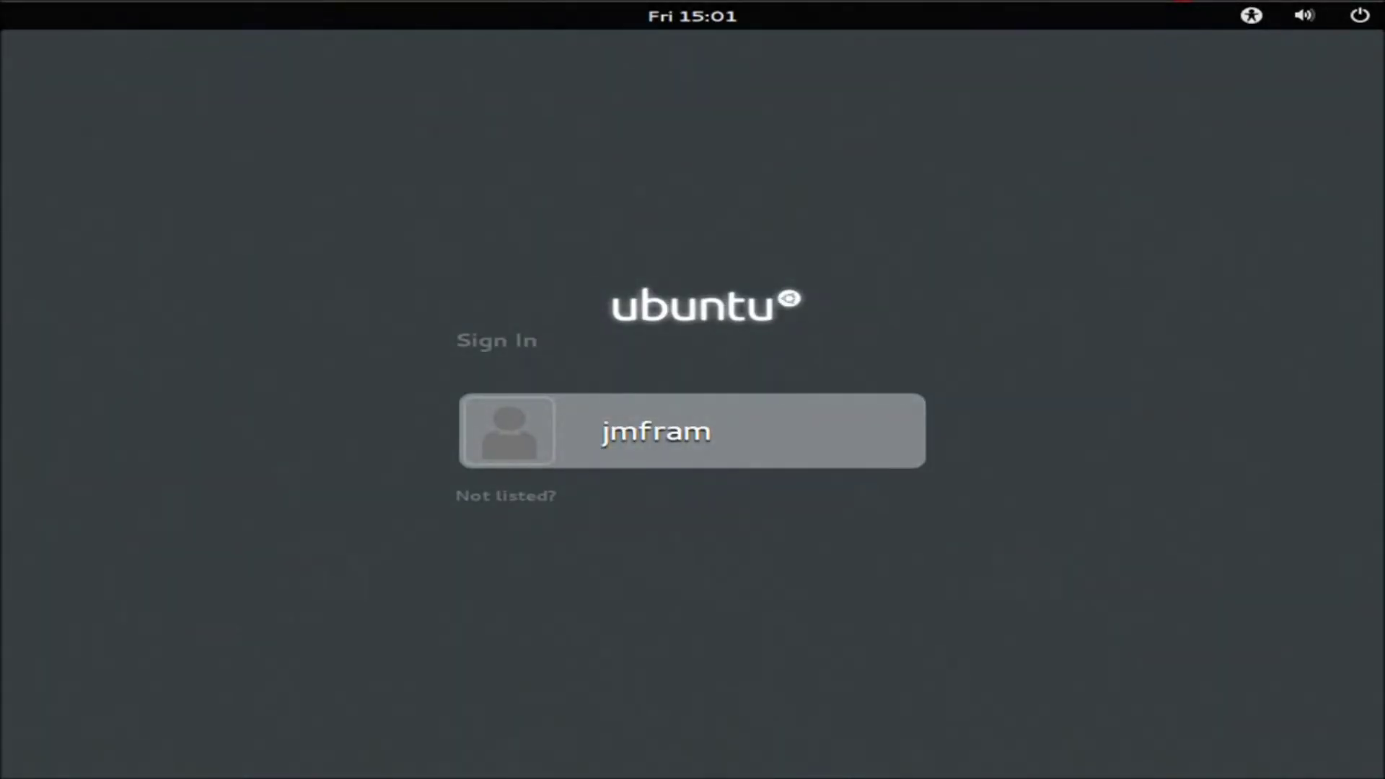
pyautogui.press('Return')
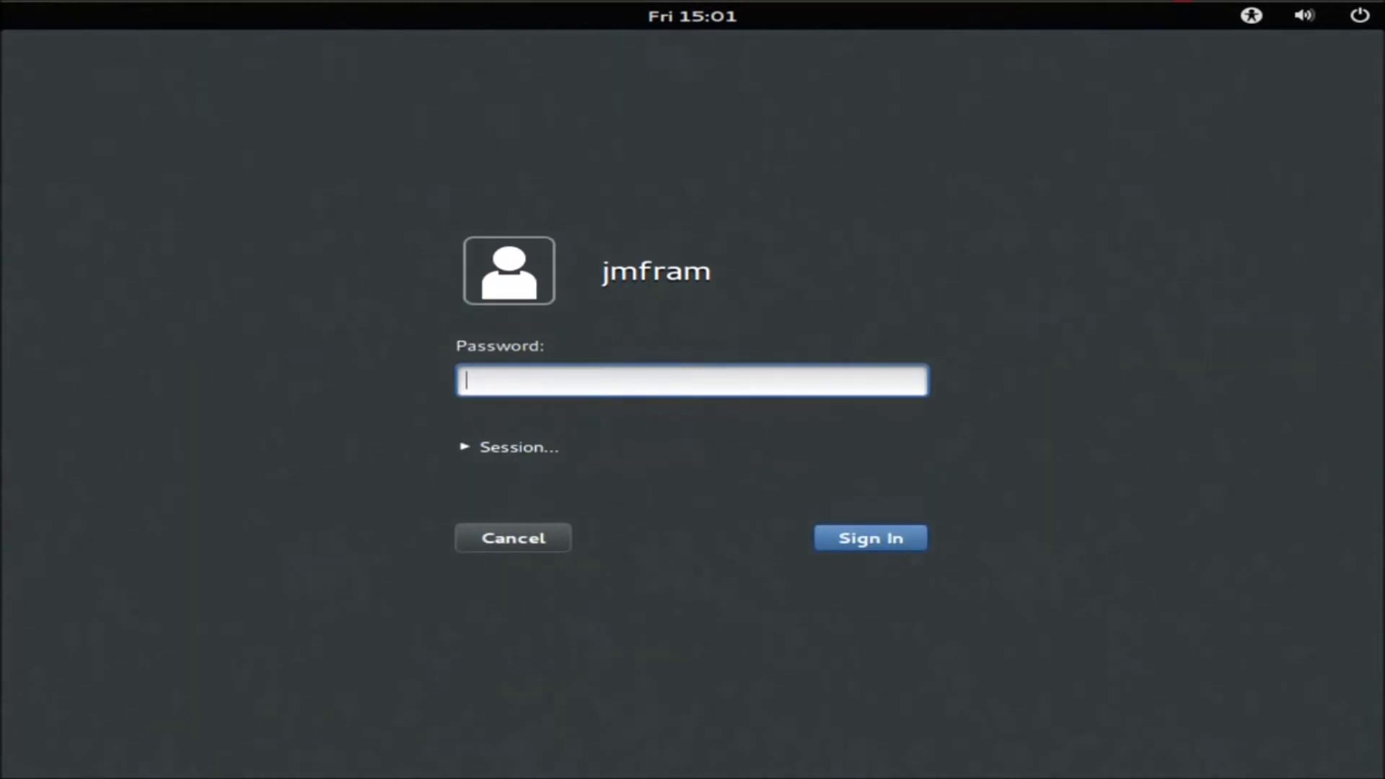
# View the available session types and sign in by entering the account password.
pyautogui.click(465, 455)
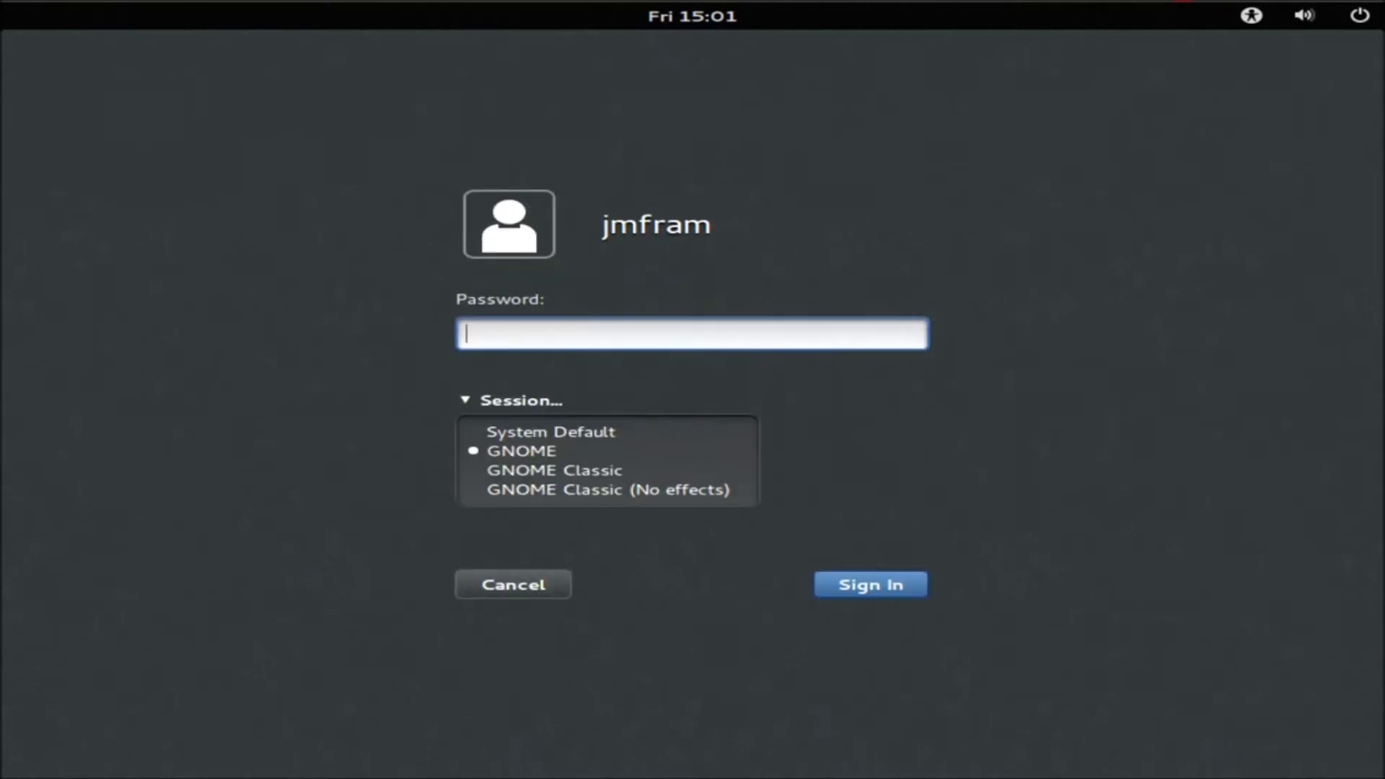
pyautogui.click(467, 402)
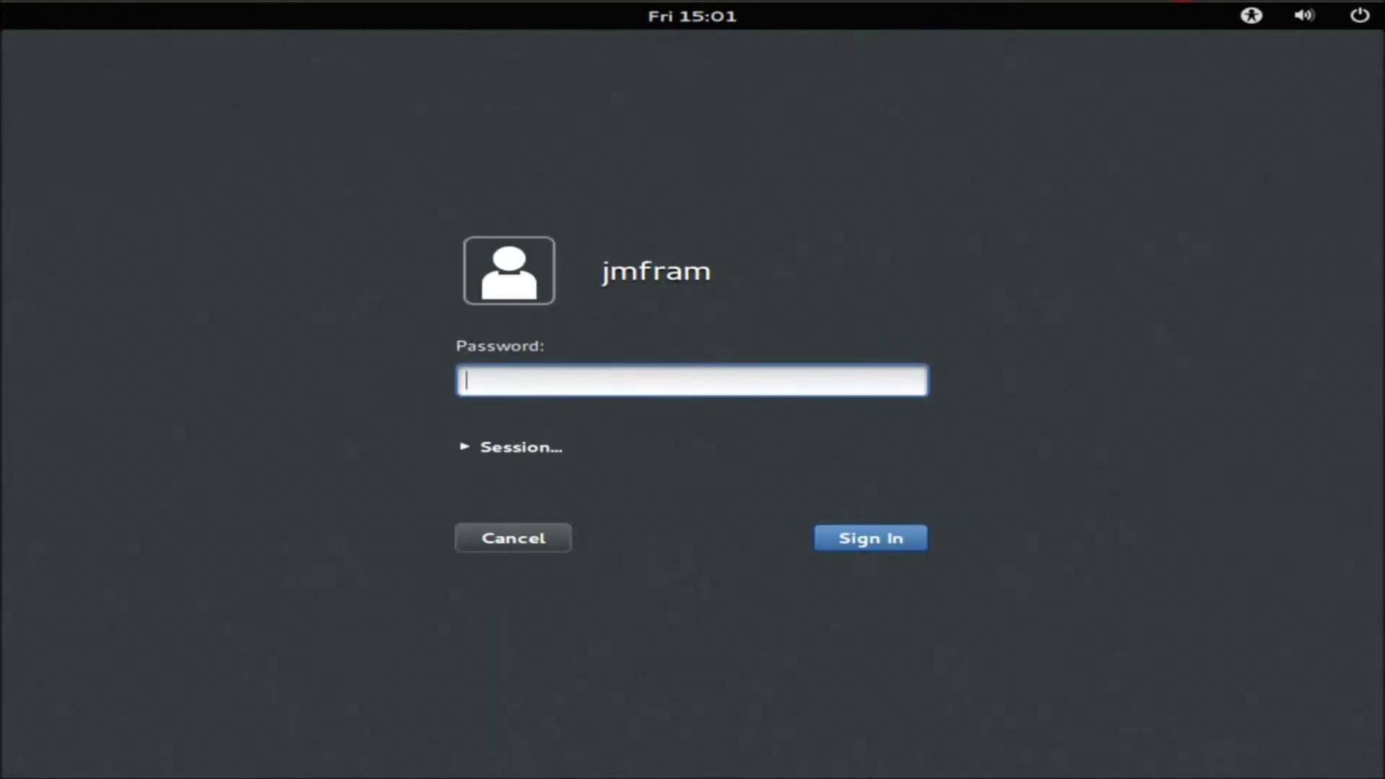
pyautogui.write('••••••••••')
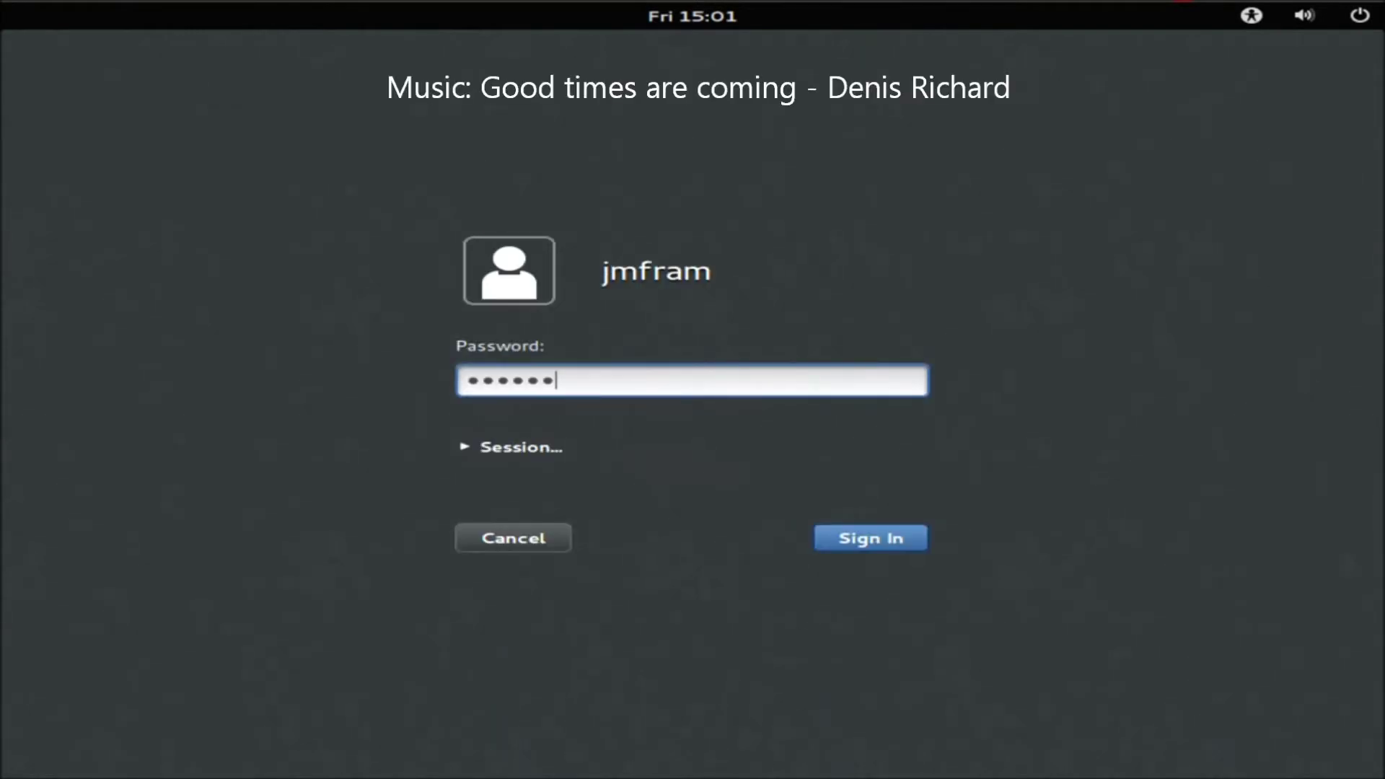
pyautogui.write('•••')
pyautogui.press('Return')
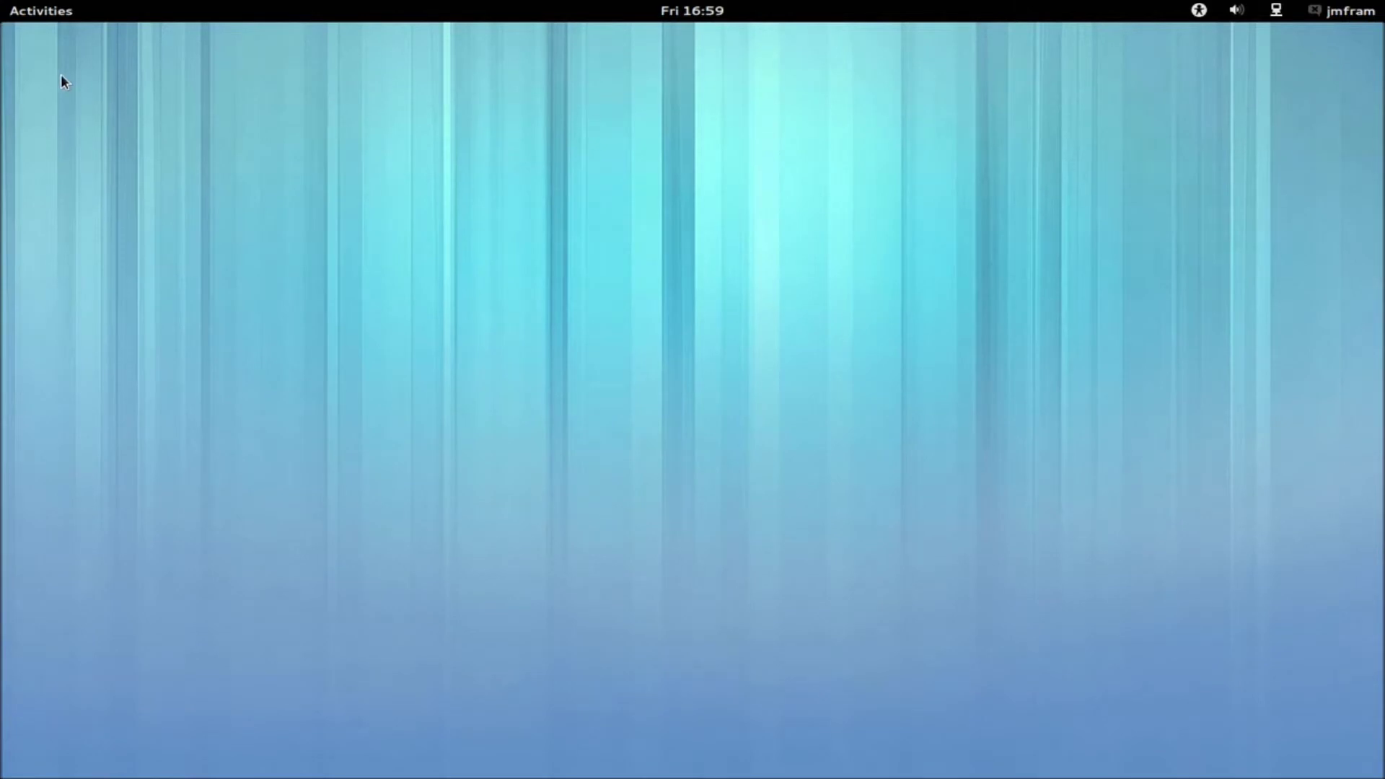
# View the GNOME Activities overview and restart the computer to return to the boot menu.
pyautogui.click(40, 13)
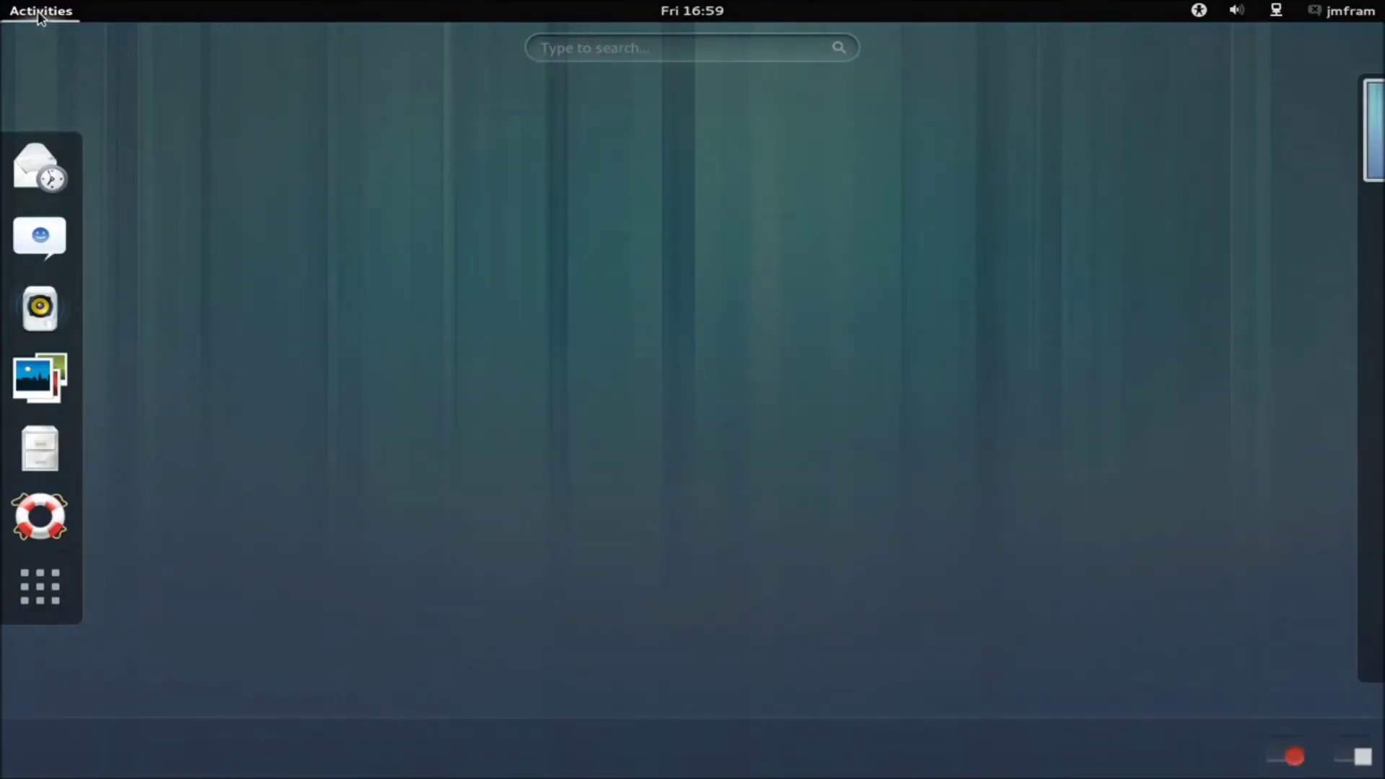
pyautogui.moveTo(1380, 101)
pyautogui.click(1348, 13)
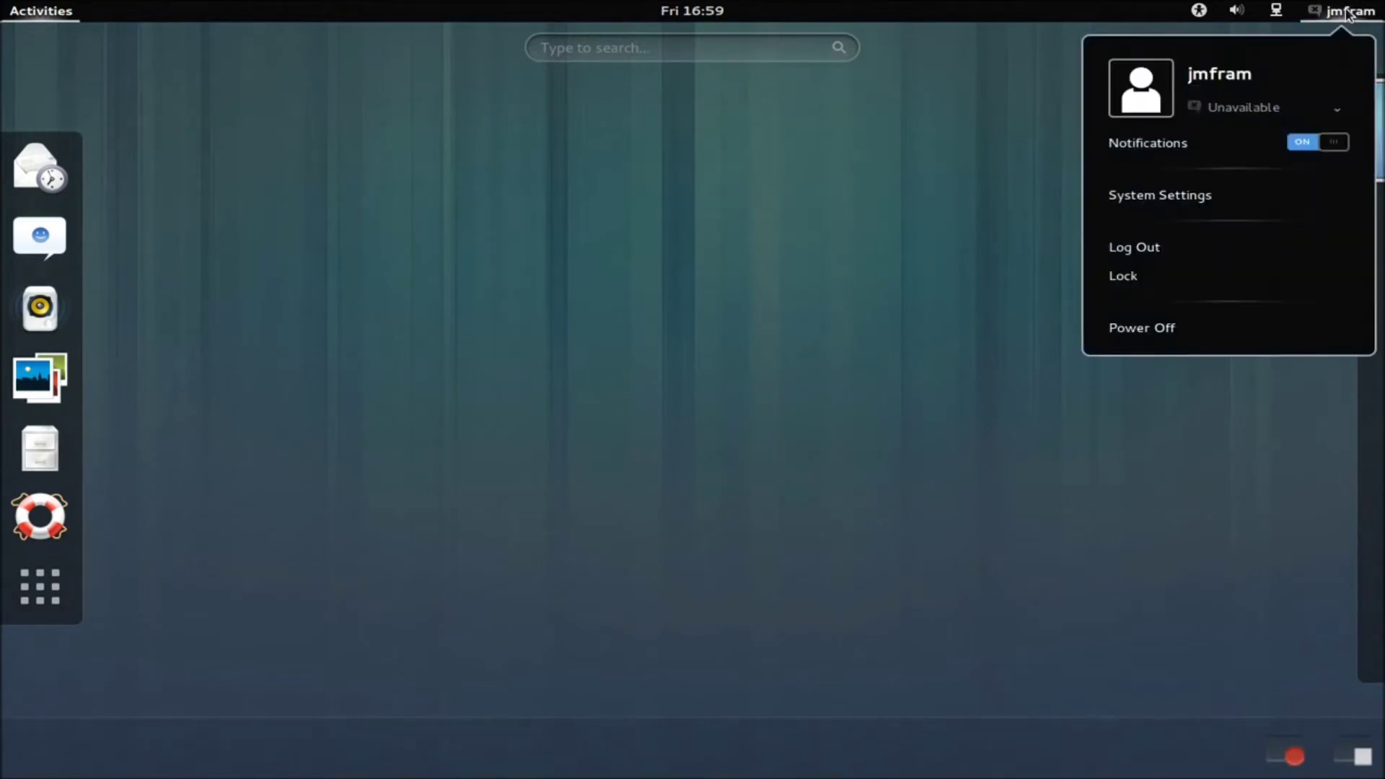
pyautogui.click(1243, 339)
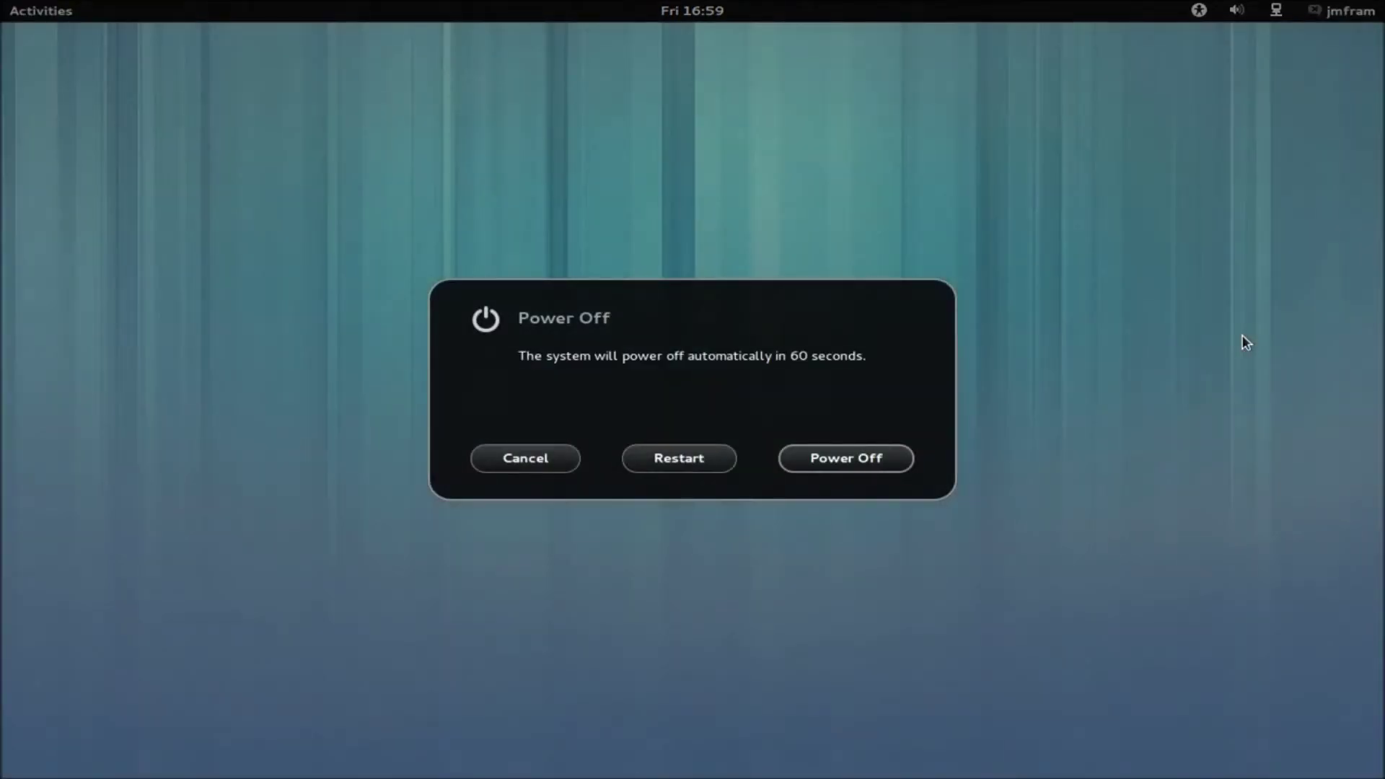
pyautogui.click(679, 459)
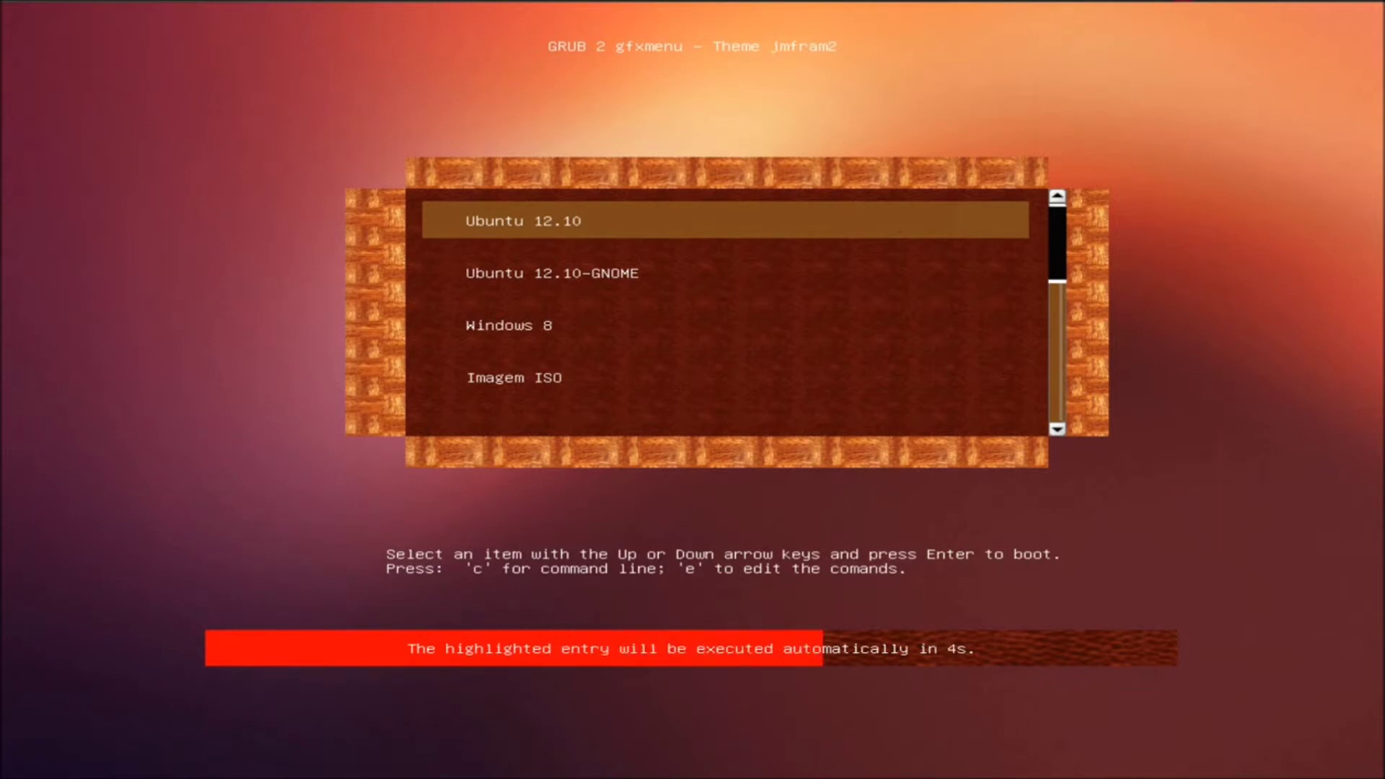
# Boot the Ubuntu 12.10 entry and open the Ubuntu Unity Plugin settings in CompizConfig Settings Manager, accepting the caution message.
pyautogui.press('Return')
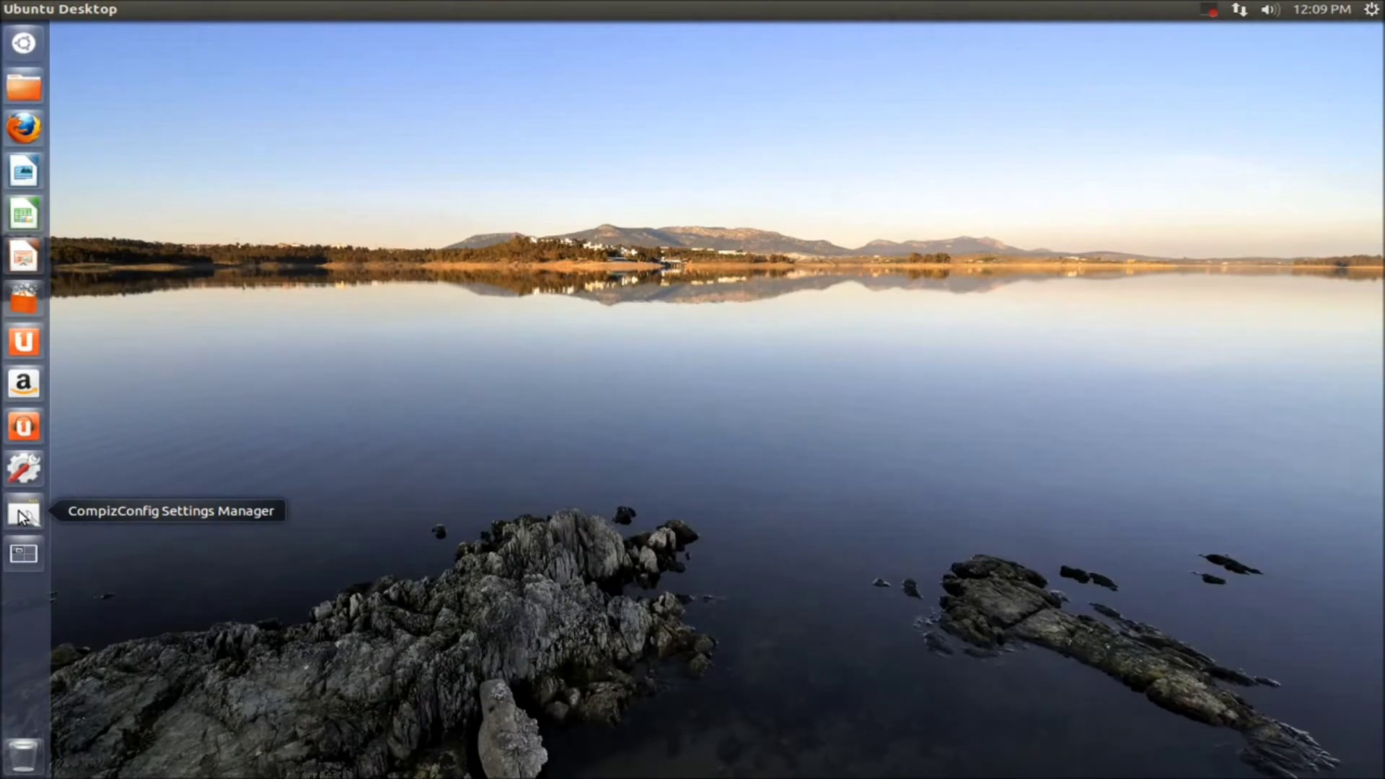
pyautogui.click(23, 514)
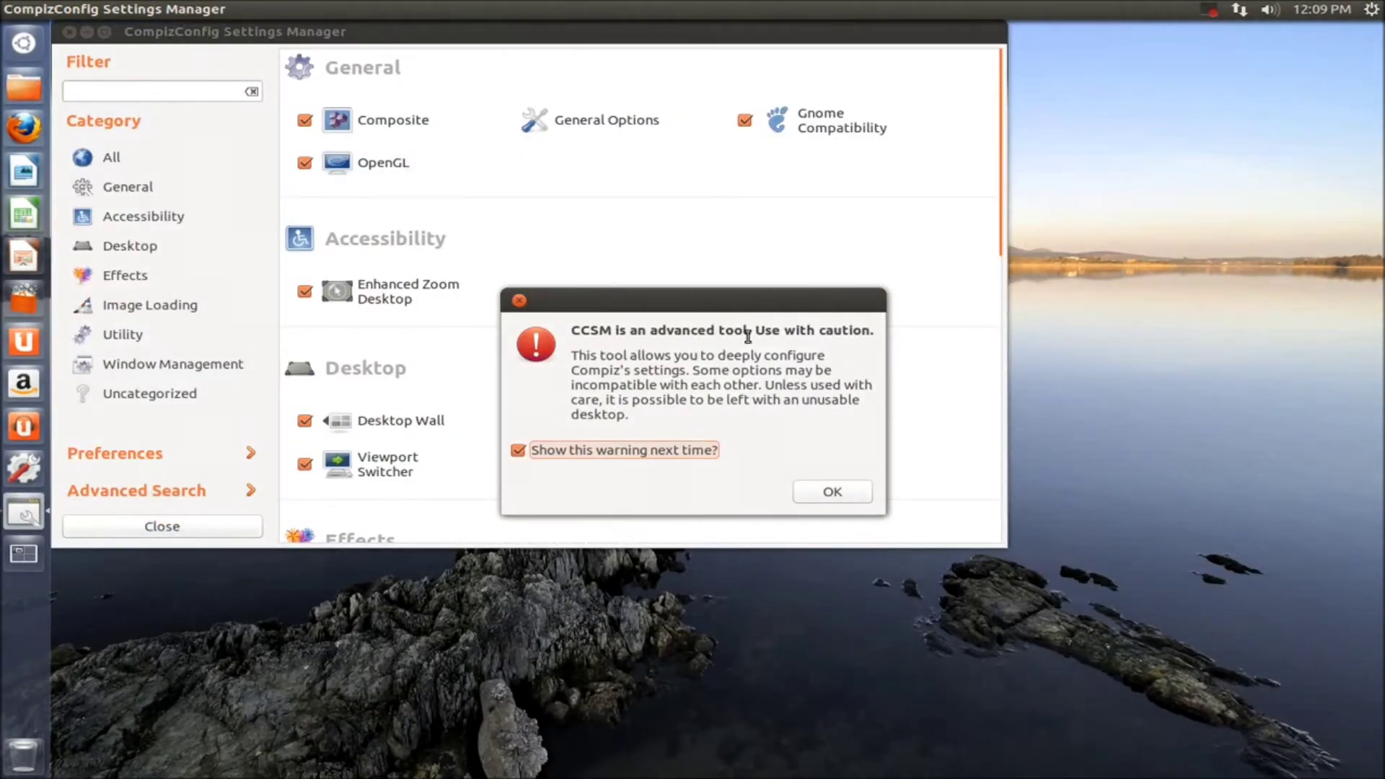
pyautogui.click(835, 492)
pyautogui.moveTo(588, 32); pyautogui.dragTo(821, 214)
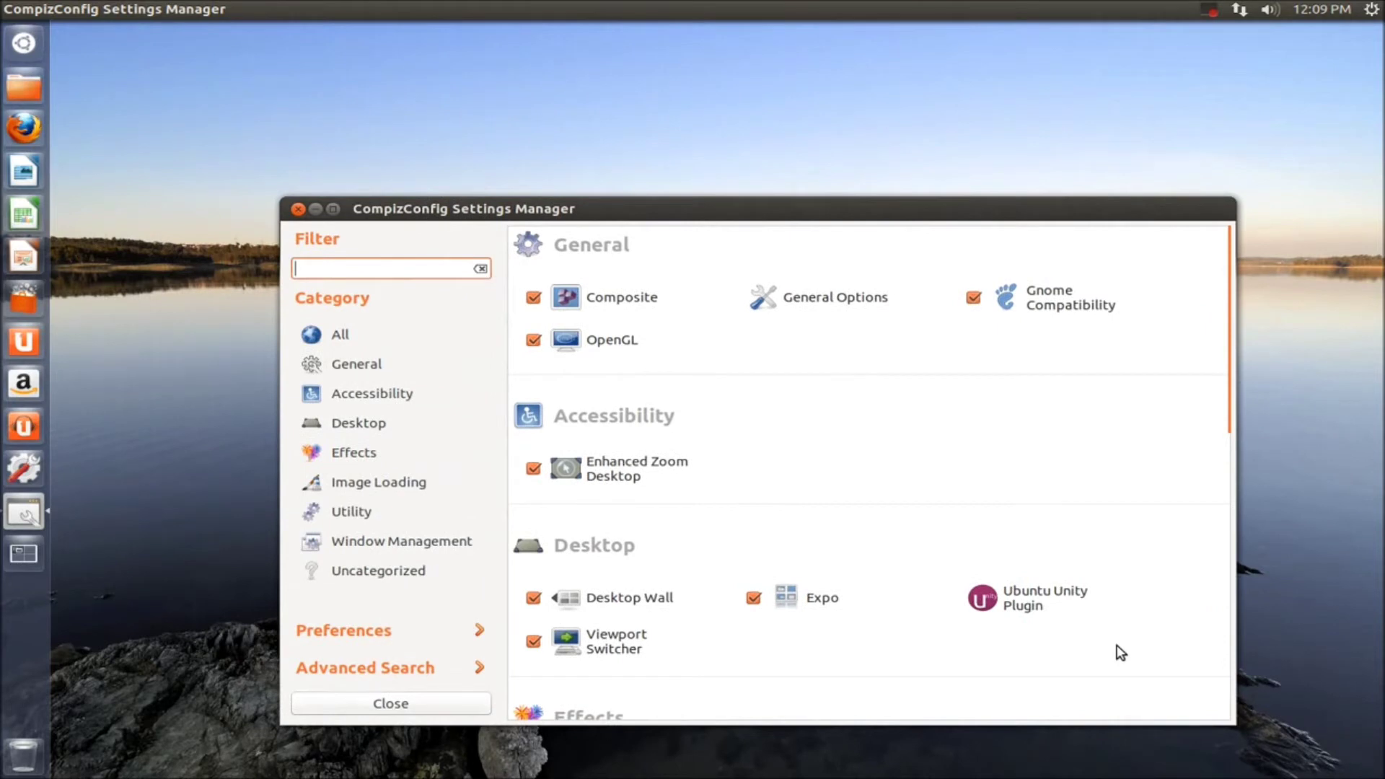
pyautogui.click(1052, 607)
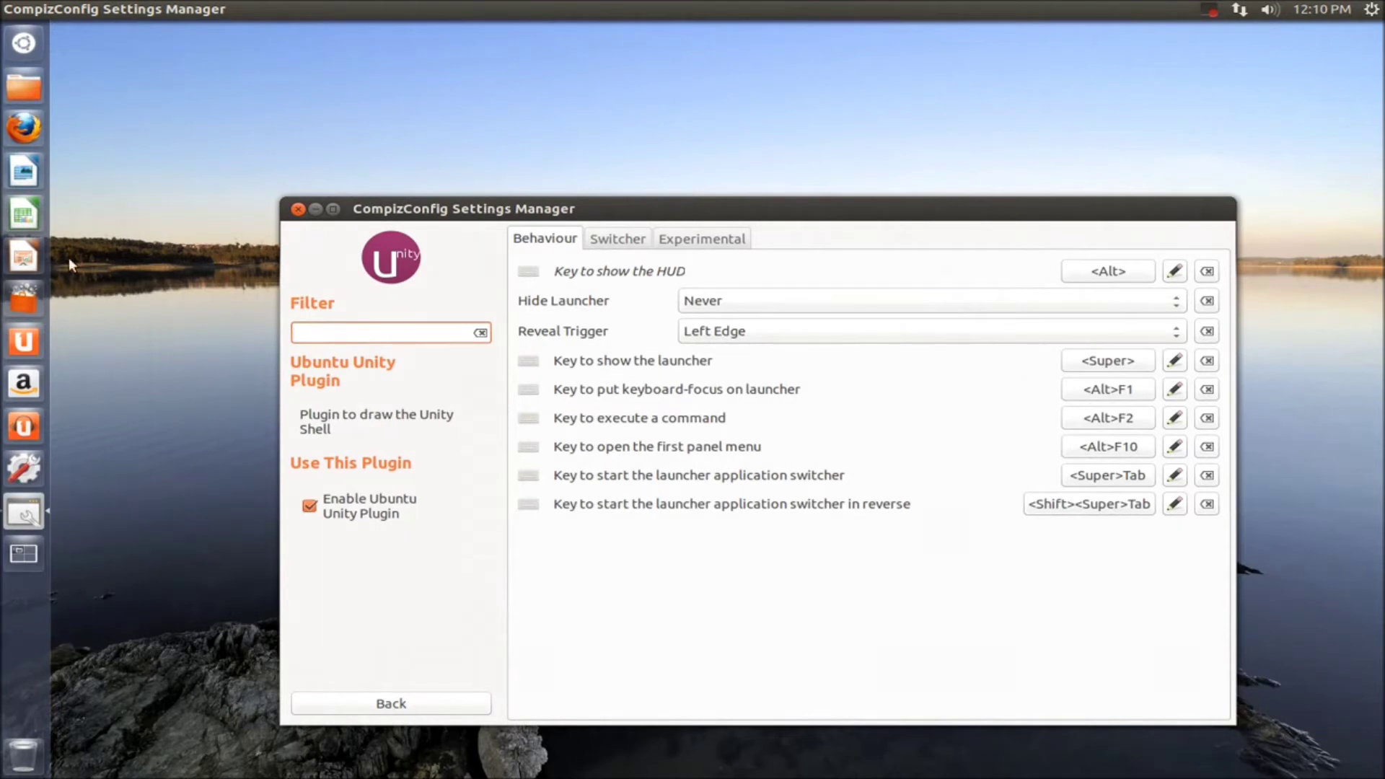
# Set Hide Launcher to Autohide for the Unity plugin and test revealing the launcher at the screen edge.
pyautogui.click(1176, 303)
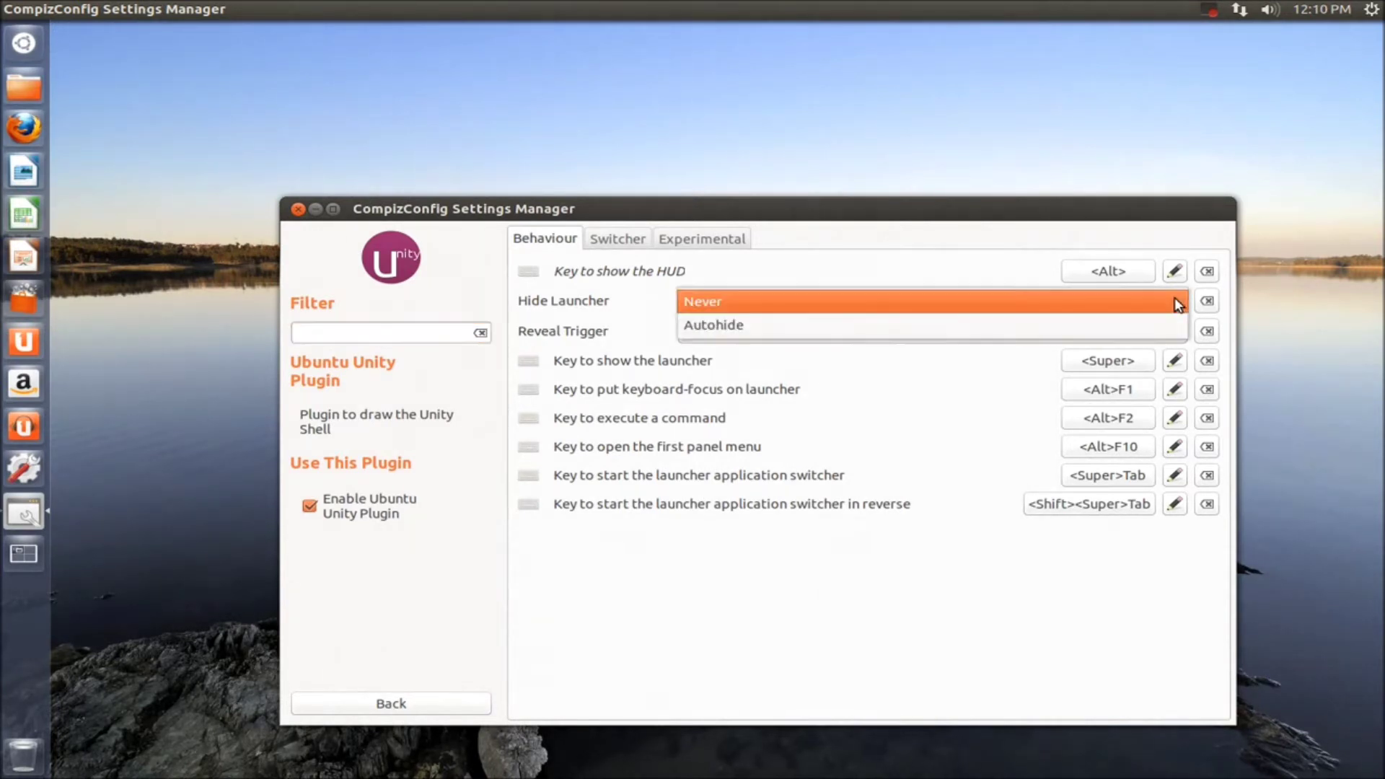
pyautogui.click(857, 329)
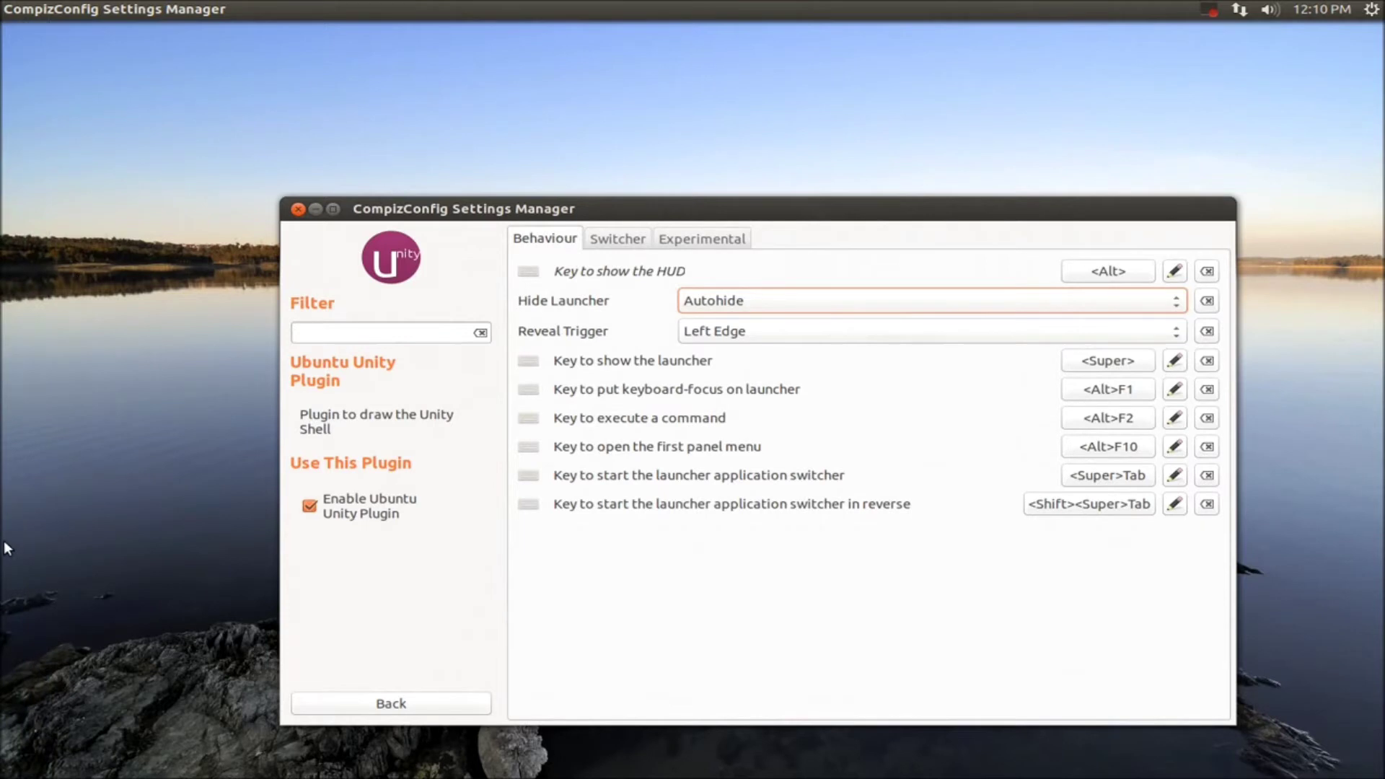
pyautogui.moveTo(3, 574)
# Try Top Left Corner as the launcher's Reveal Trigger and restore it to Left Edge.
pyautogui.click(1181, 334)
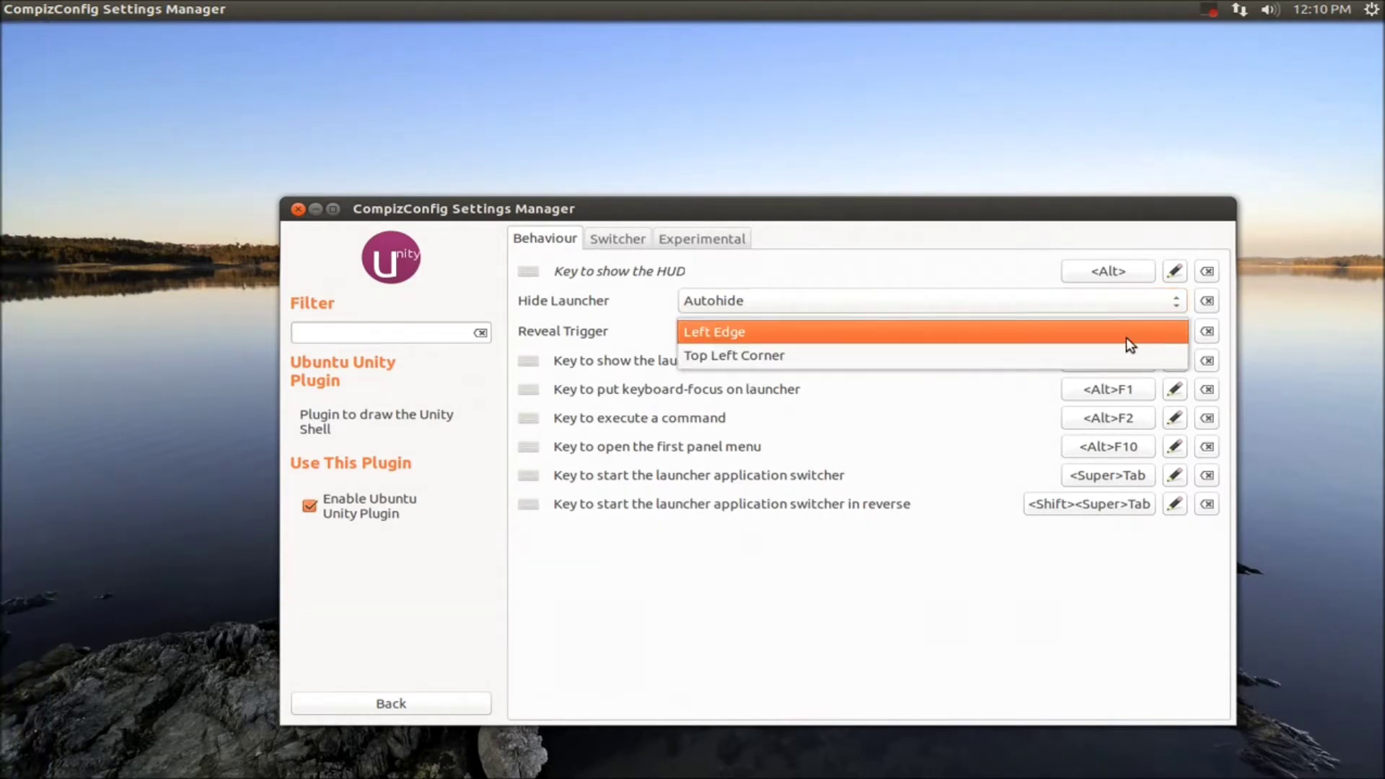
pyautogui.click(987, 355)
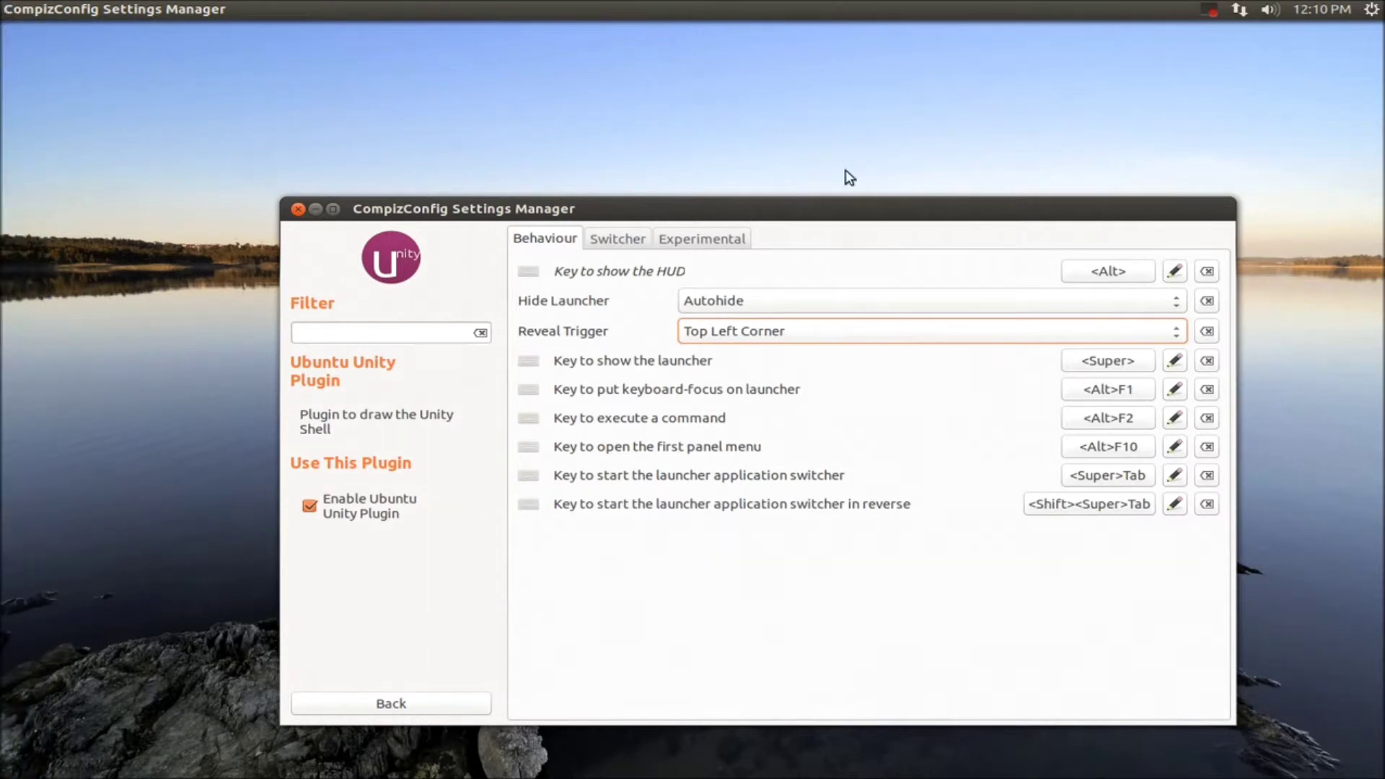
pyautogui.click(1180, 339)
pyautogui.click(909, 308)
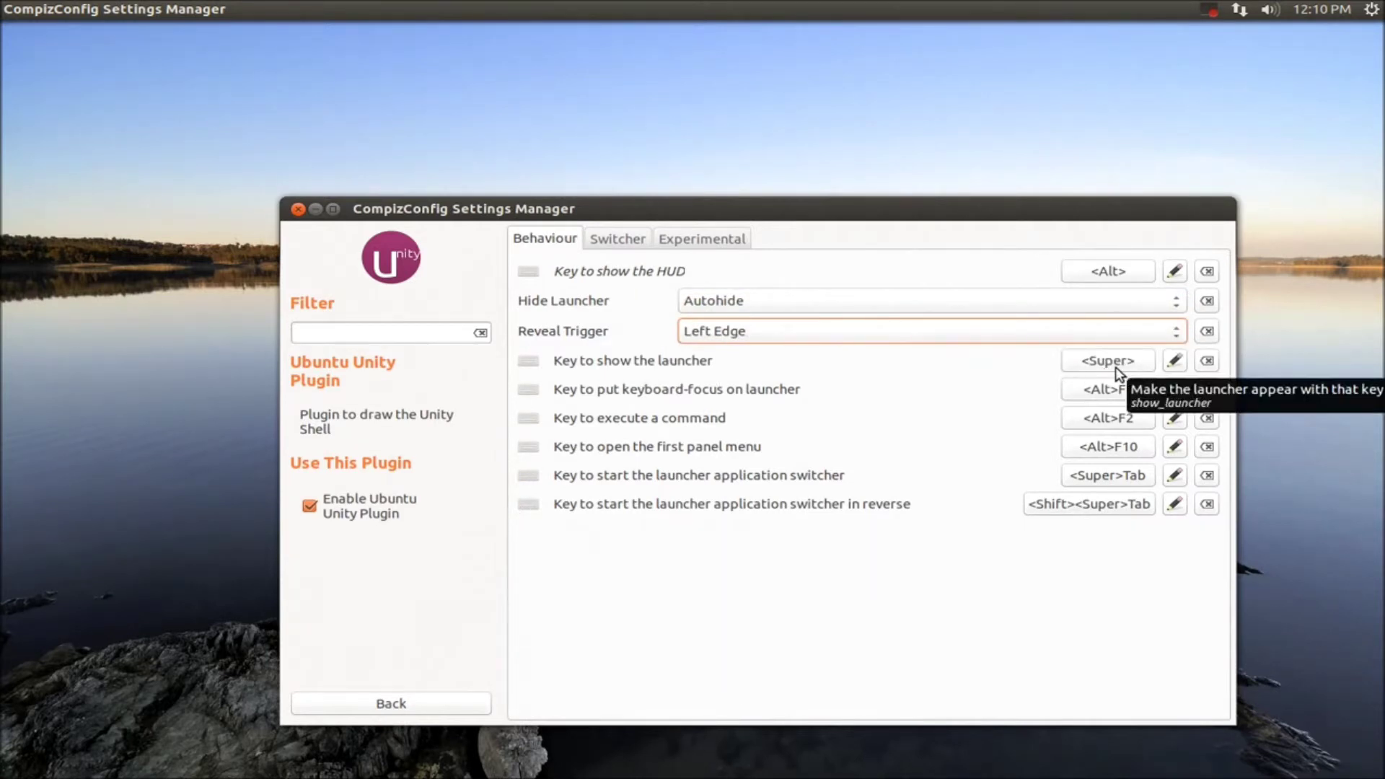
# Test showing the Dash, and move the keyboard focus through the launcher as far as Ubuntu Software Center before leaving it.
pyautogui.press('super')
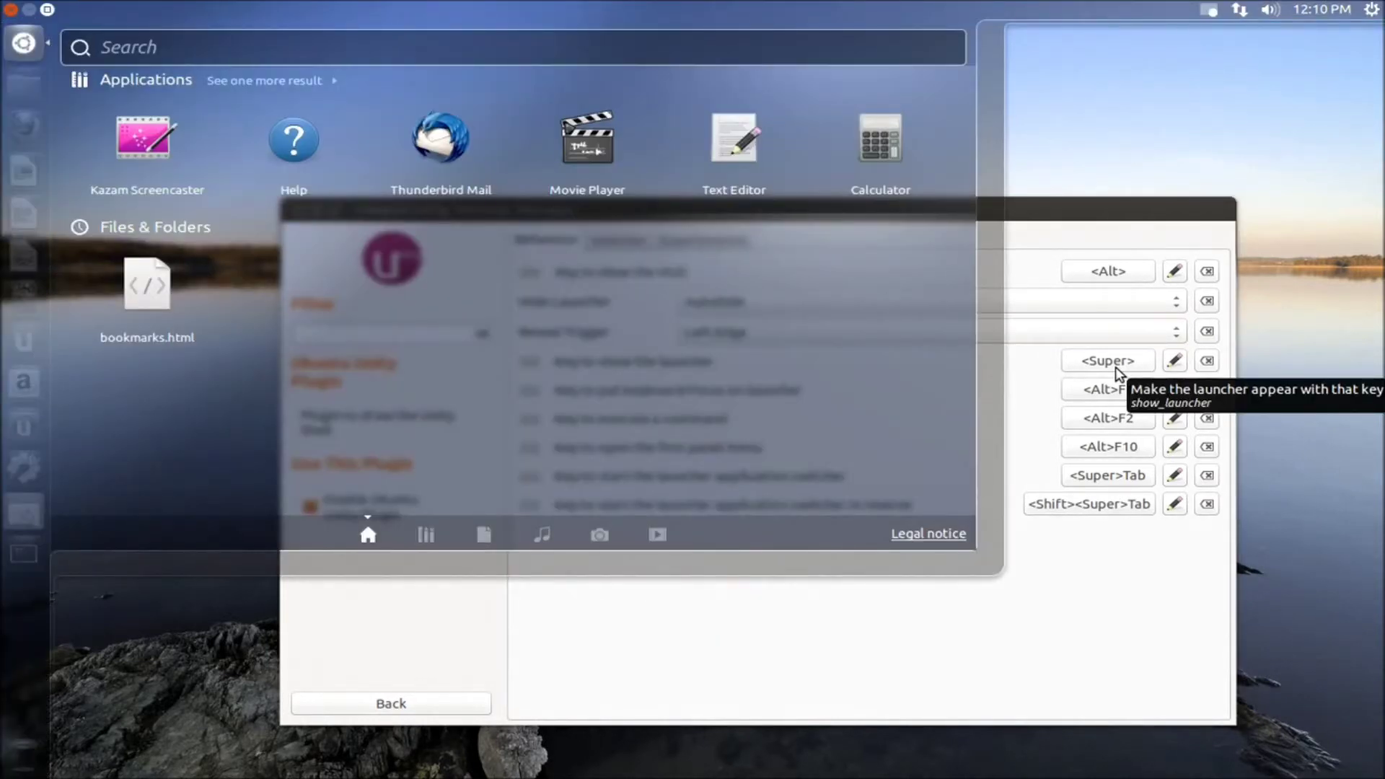
pyautogui.press('super')
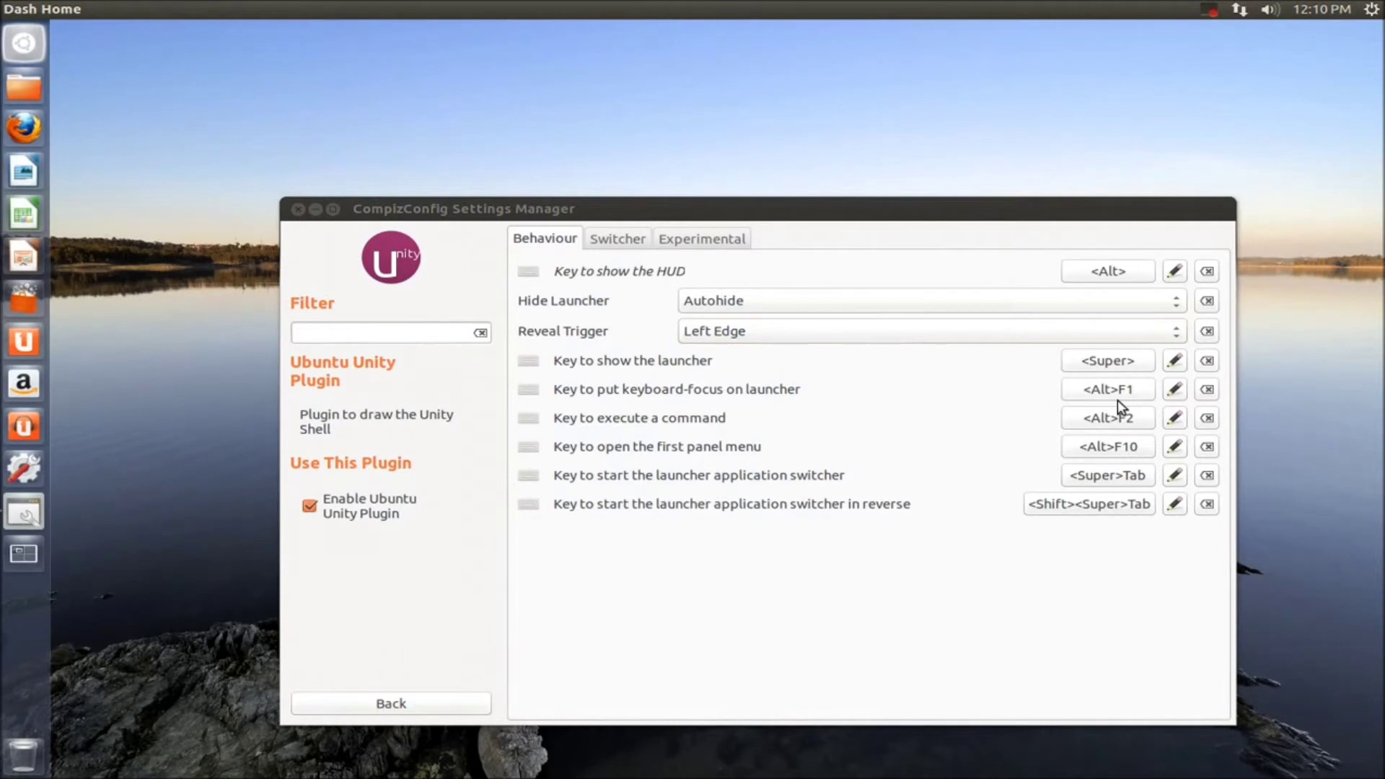
pyautogui.press('Down')
pyautogui.press('Down')
pyautogui.press('Down')
pyautogui.press('Down')
pyautogui.press('Down')
pyautogui.press('Down')
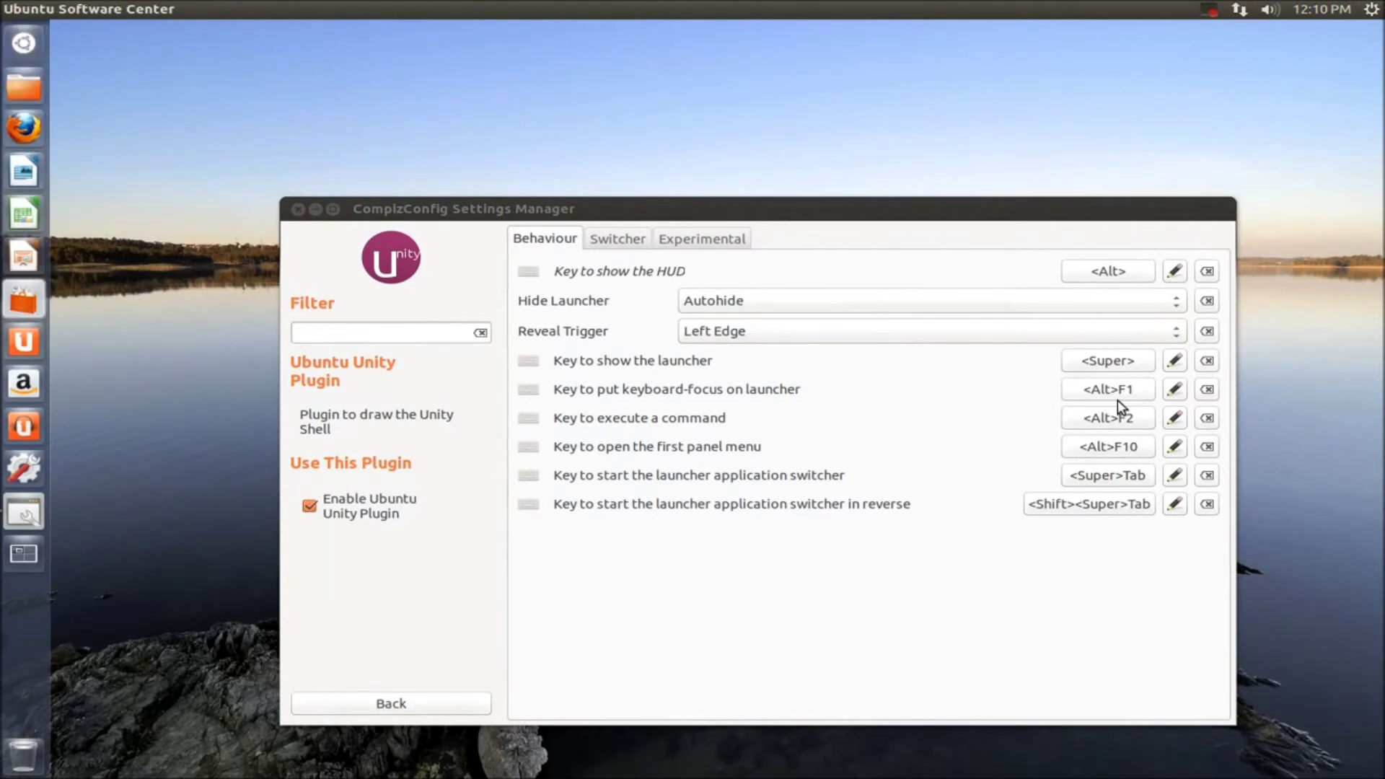
pyautogui.press('Escape')
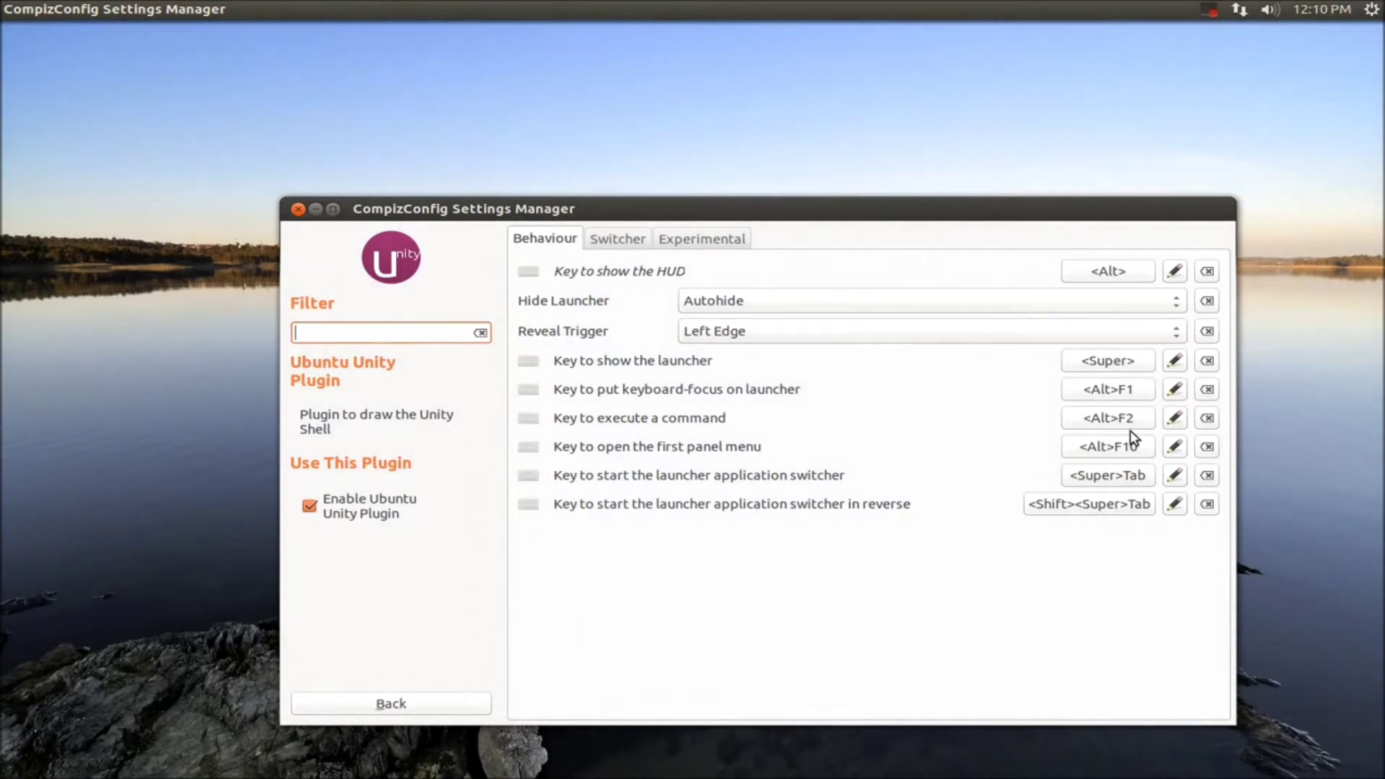
# Start Firefox and move its window down so that the plugin's shortcut settings stay visible.
pyautogui.press('super')
pyautogui.press('Escape')
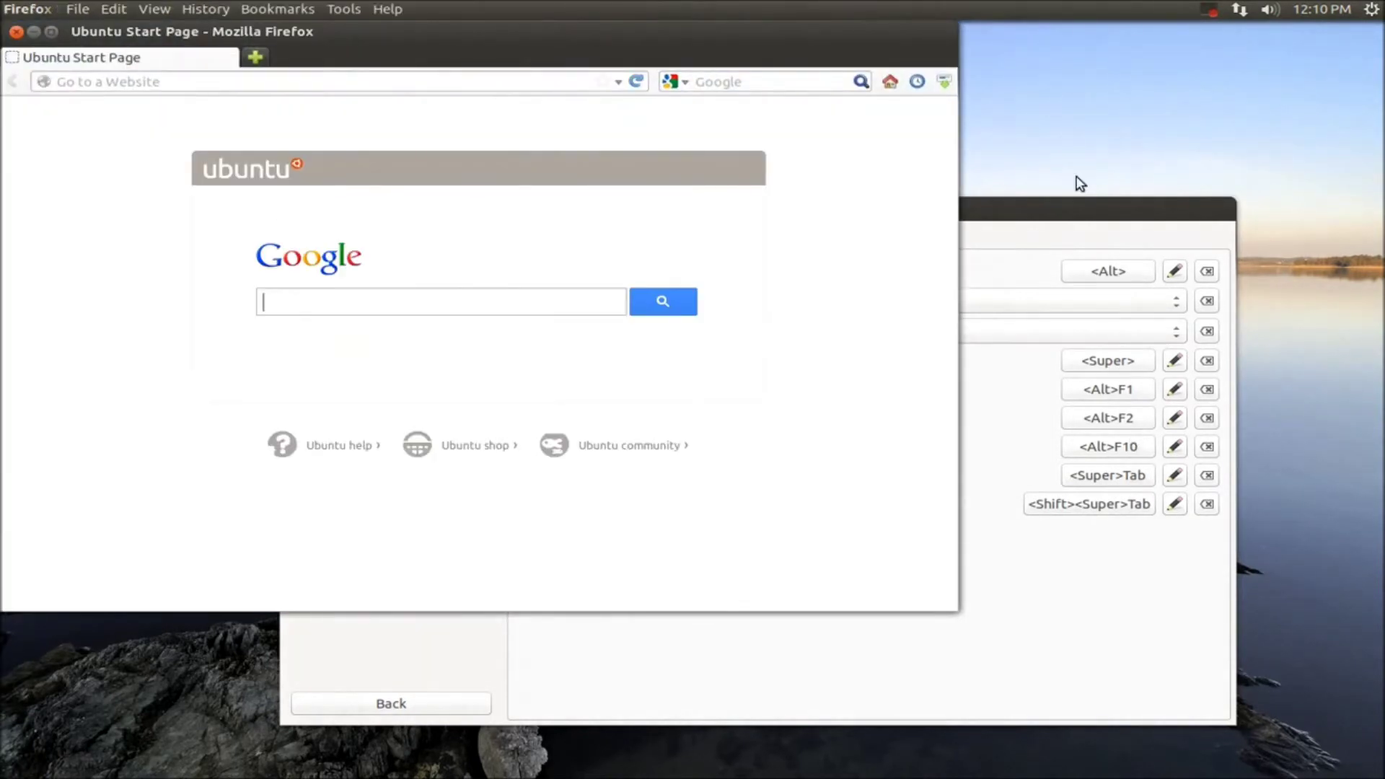
pyautogui.moveTo(539, 28); pyautogui.dragTo(844, 470)
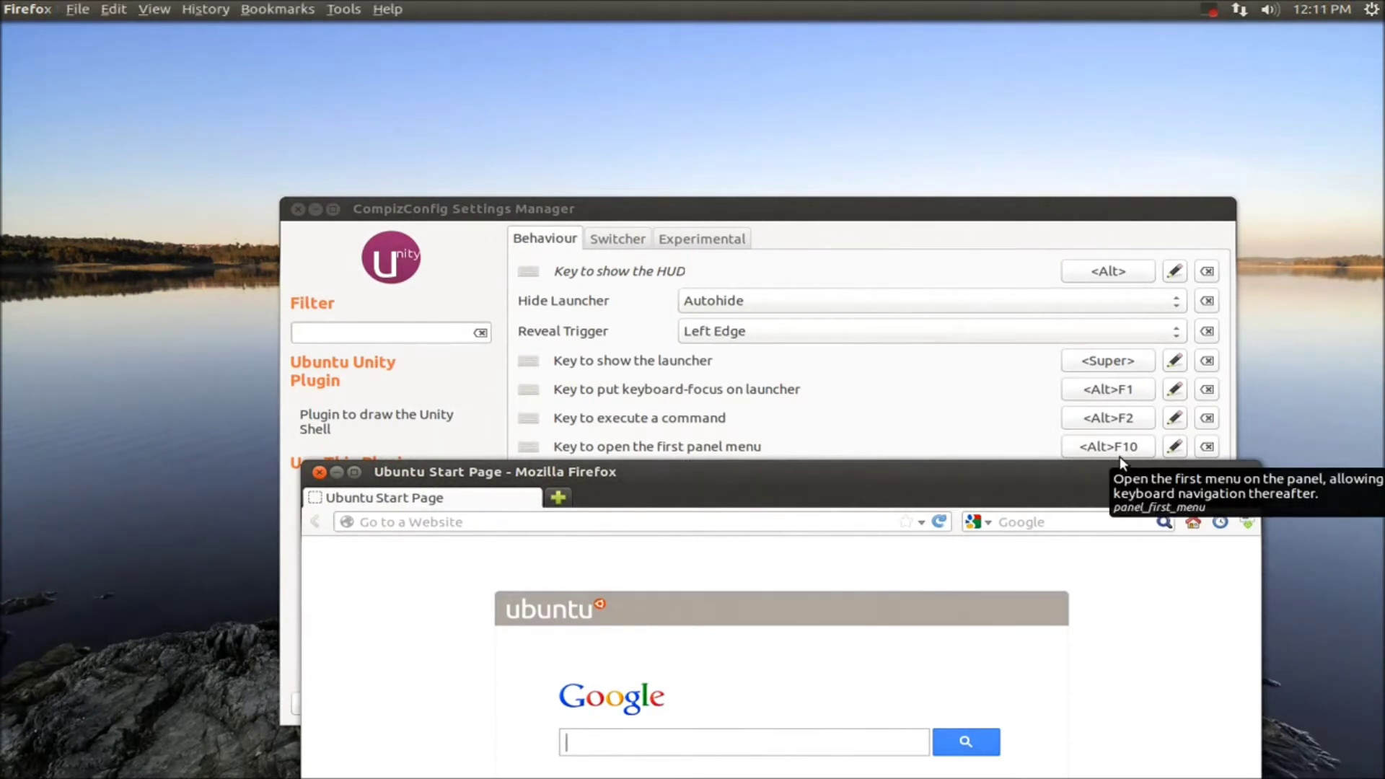
# Test the first panel menu shortcut by stepping through Firefox's menus to the system menu and closing it.
pyautogui.hotkey('alt', 'F10')
pyautogui.press('Right')
pyautogui.press('Right')
pyautogui.press('Right')
pyautogui.press('Right')
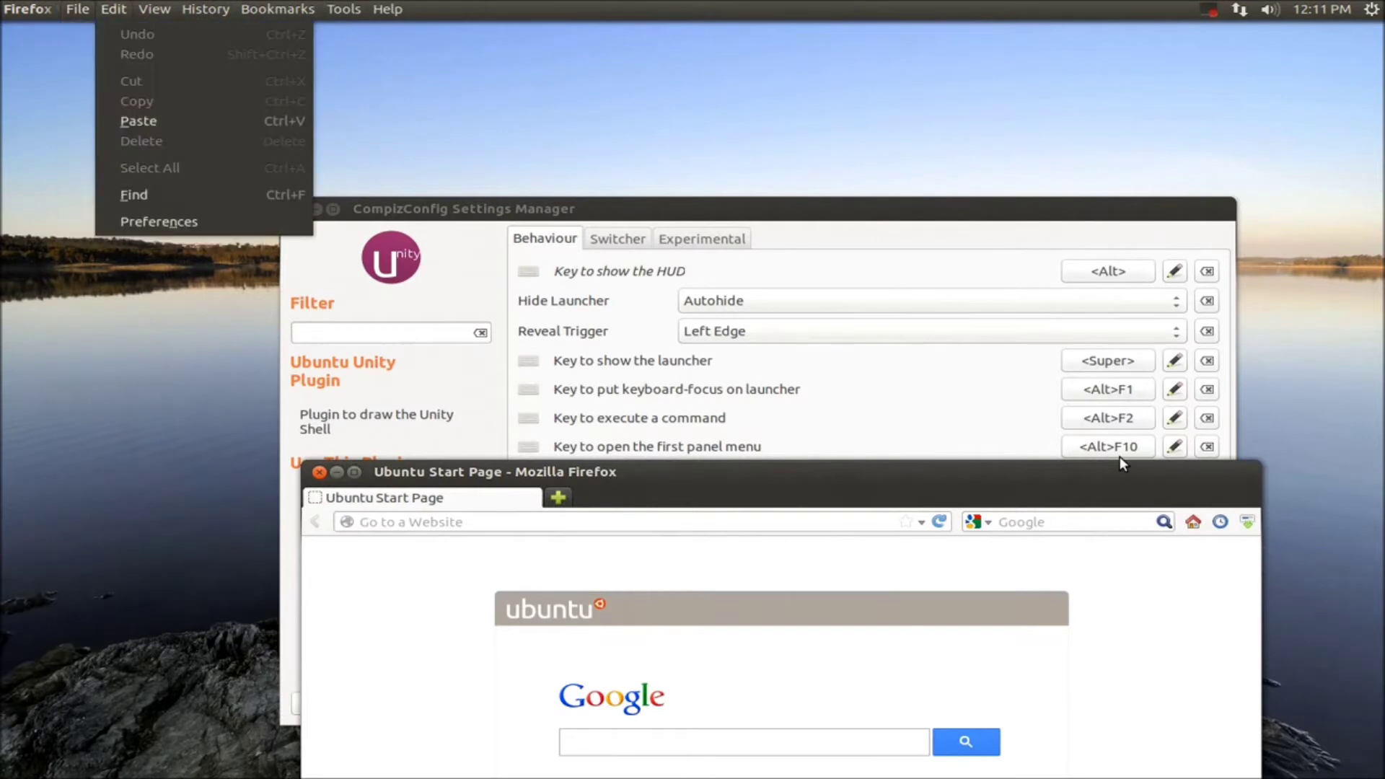
pyautogui.press('Right')
pyautogui.press('Right')
pyautogui.press('Right')
pyautogui.press('Right')
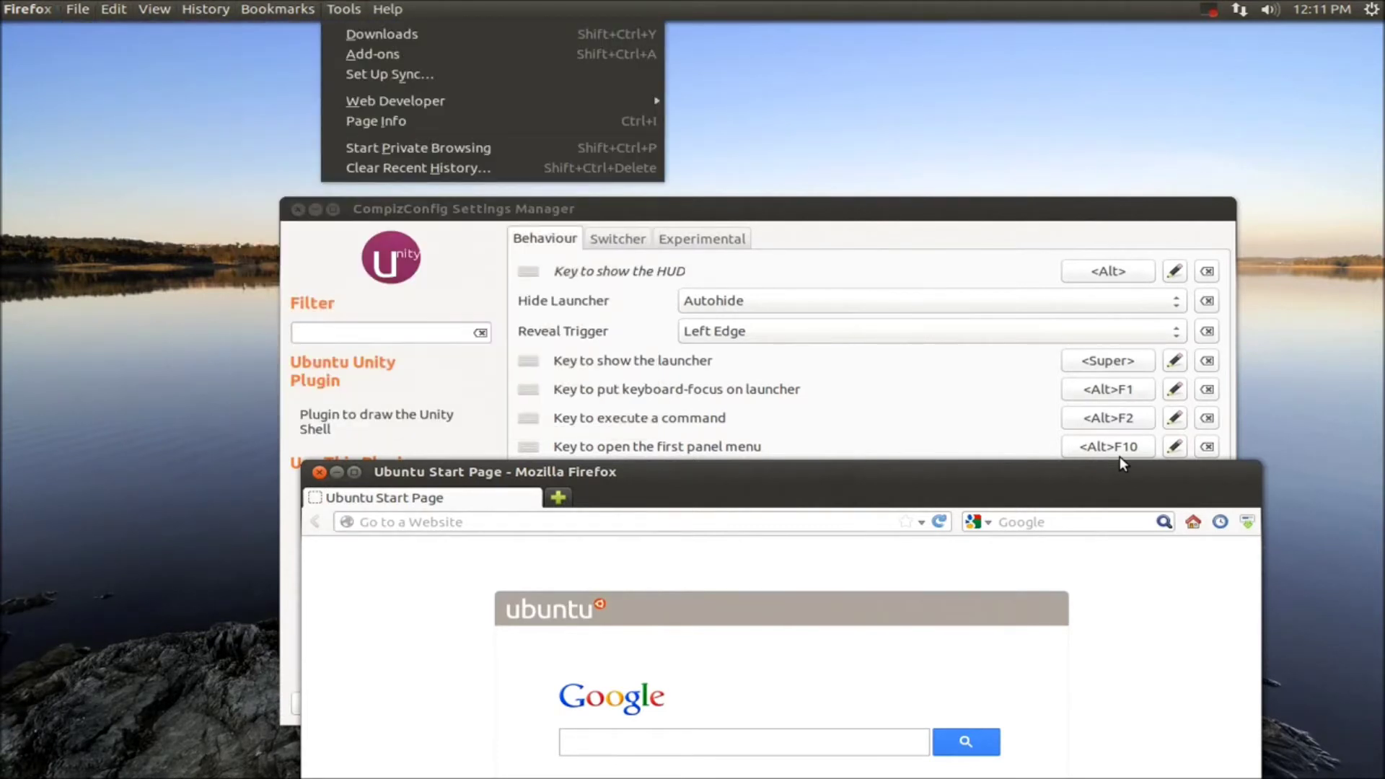
pyautogui.press('Right')
pyautogui.press('Right')
pyautogui.press('Right')
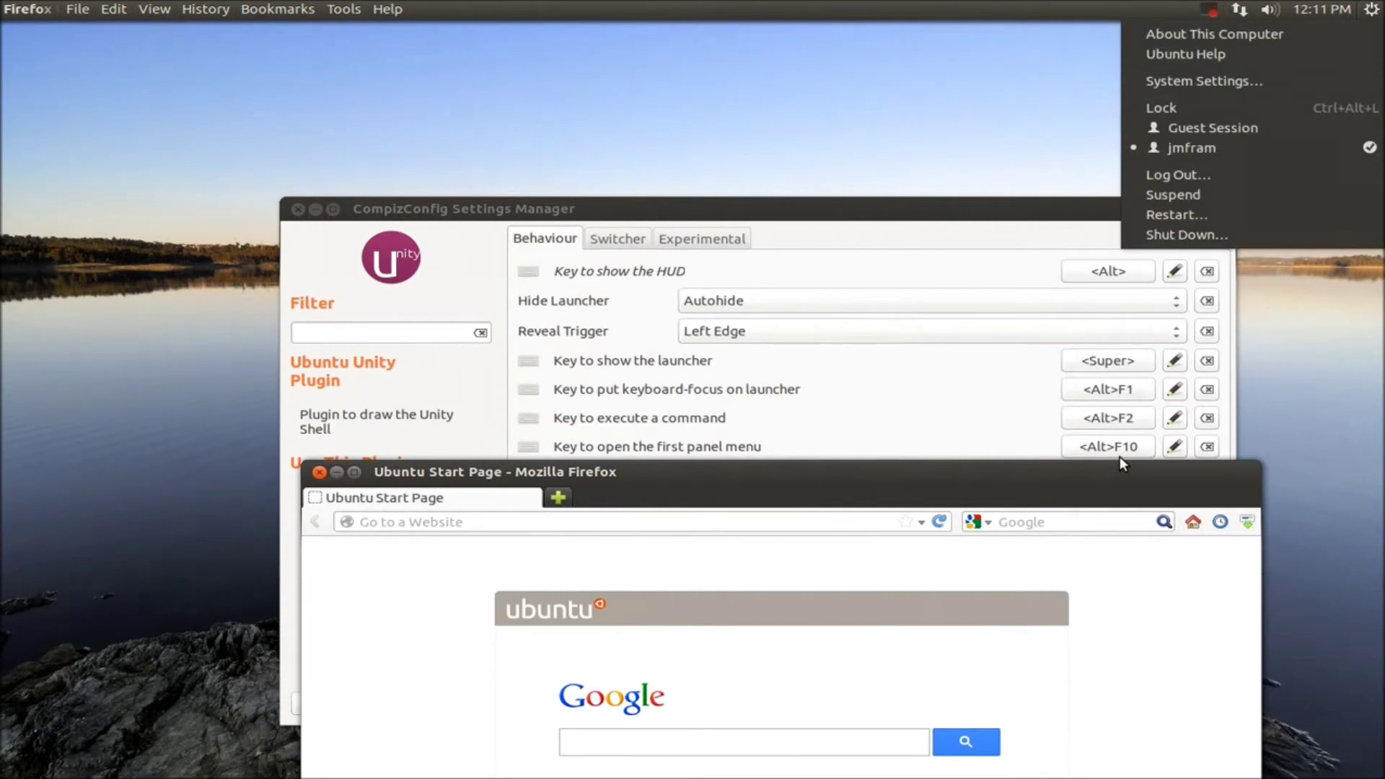
pyautogui.press('Escape')
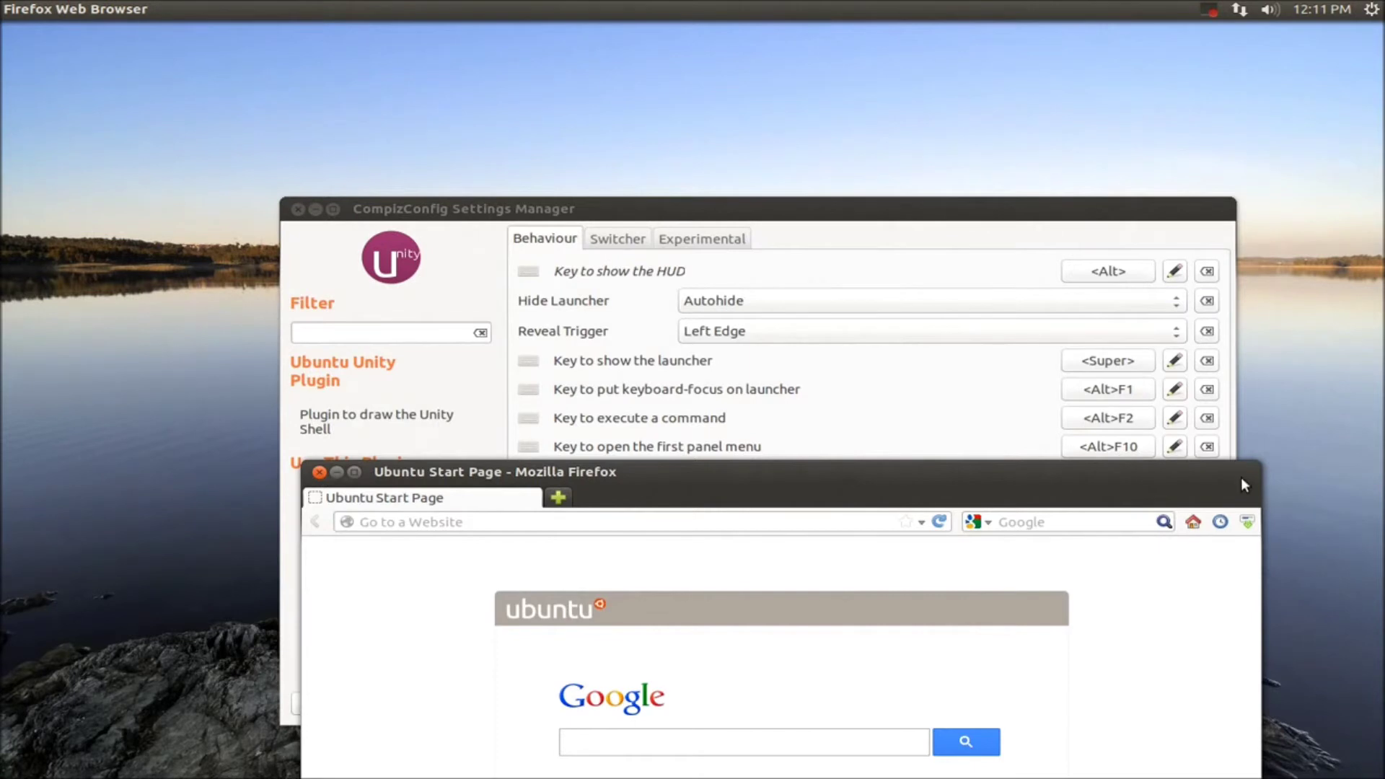
# Open the Home Folder, move its window down, and display the Unity plugin's Switcher settings.
pyautogui.moveTo(1, 217)
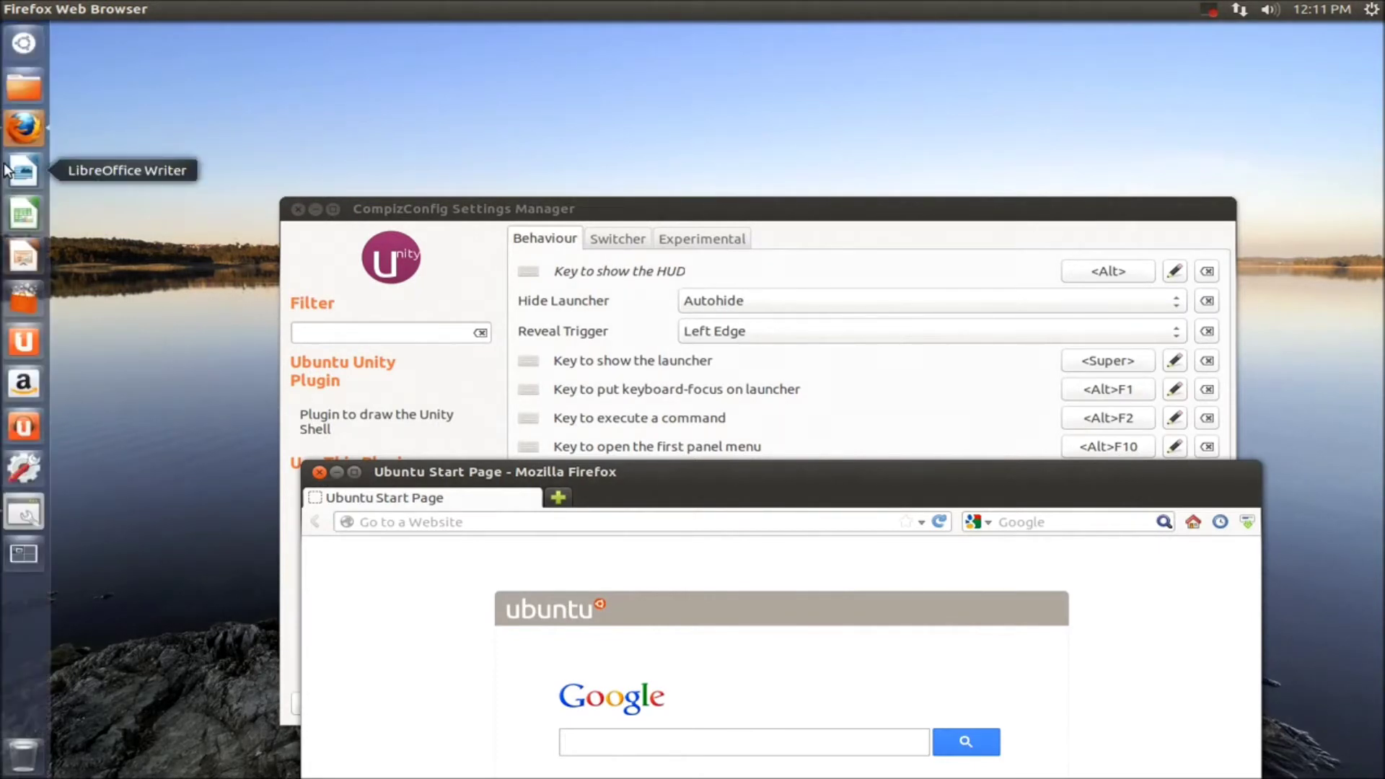
pyautogui.click(21, 85)
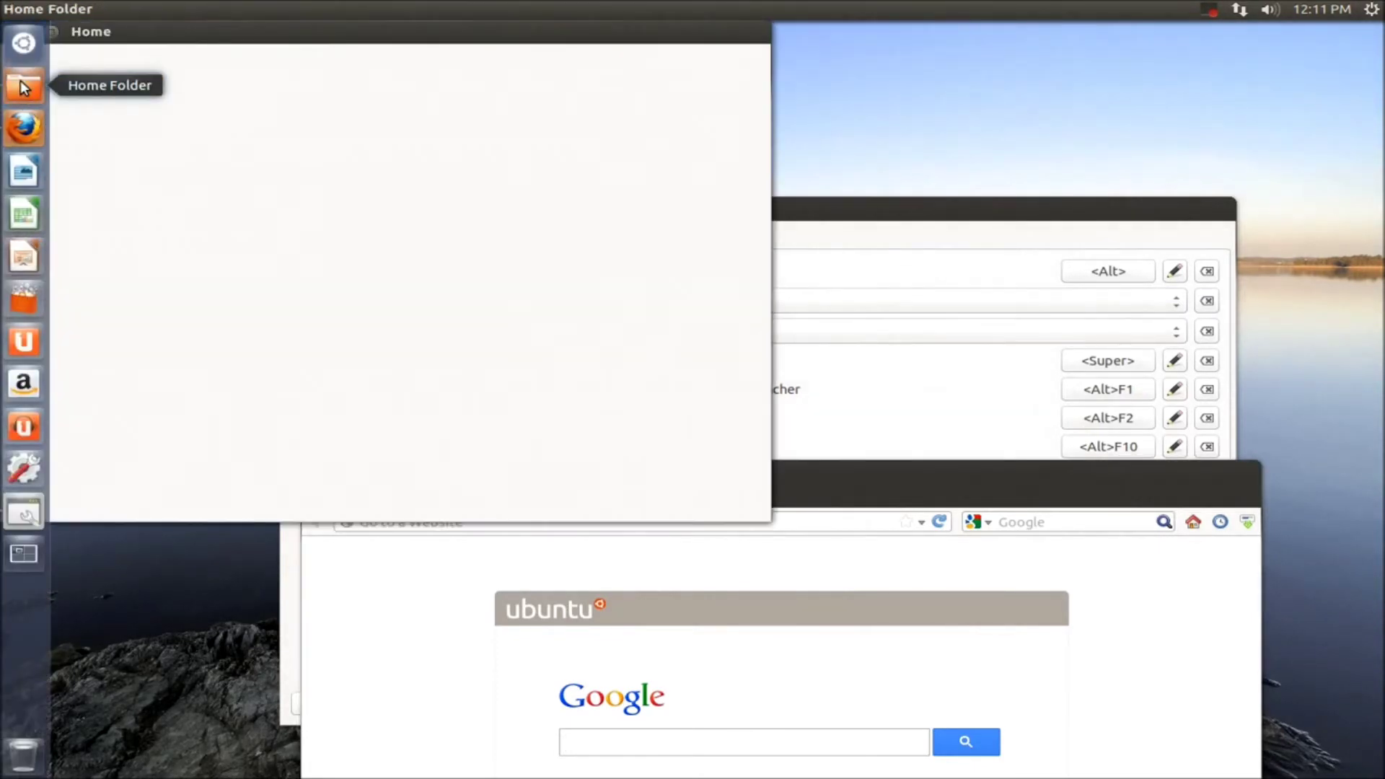
pyautogui.moveTo(508, 34); pyautogui.dragTo(821, 375)
pyautogui.click(614, 235)
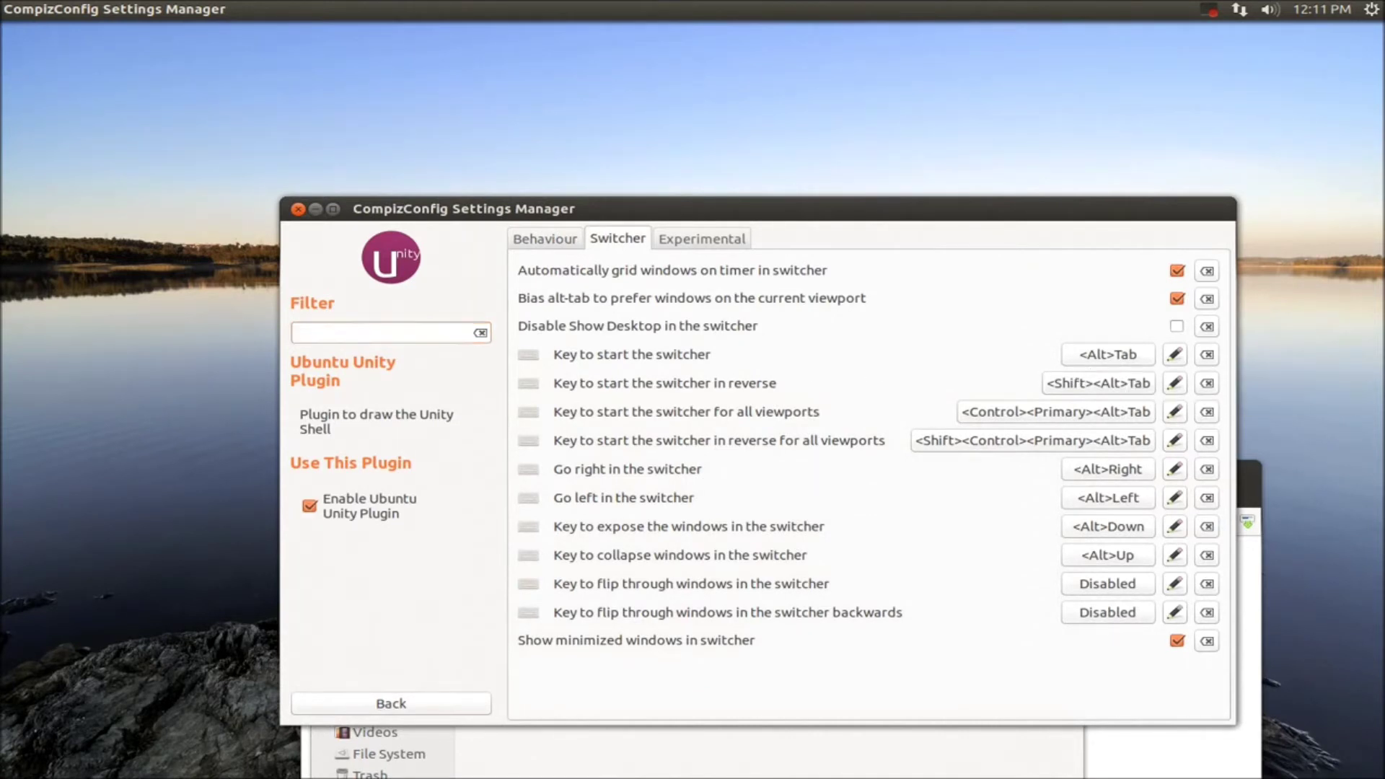
# Switch to the Home window and close it, and reopen the Home Folder with its window moved over the settings.
pyautogui.hotkey('alt', 'Tab')
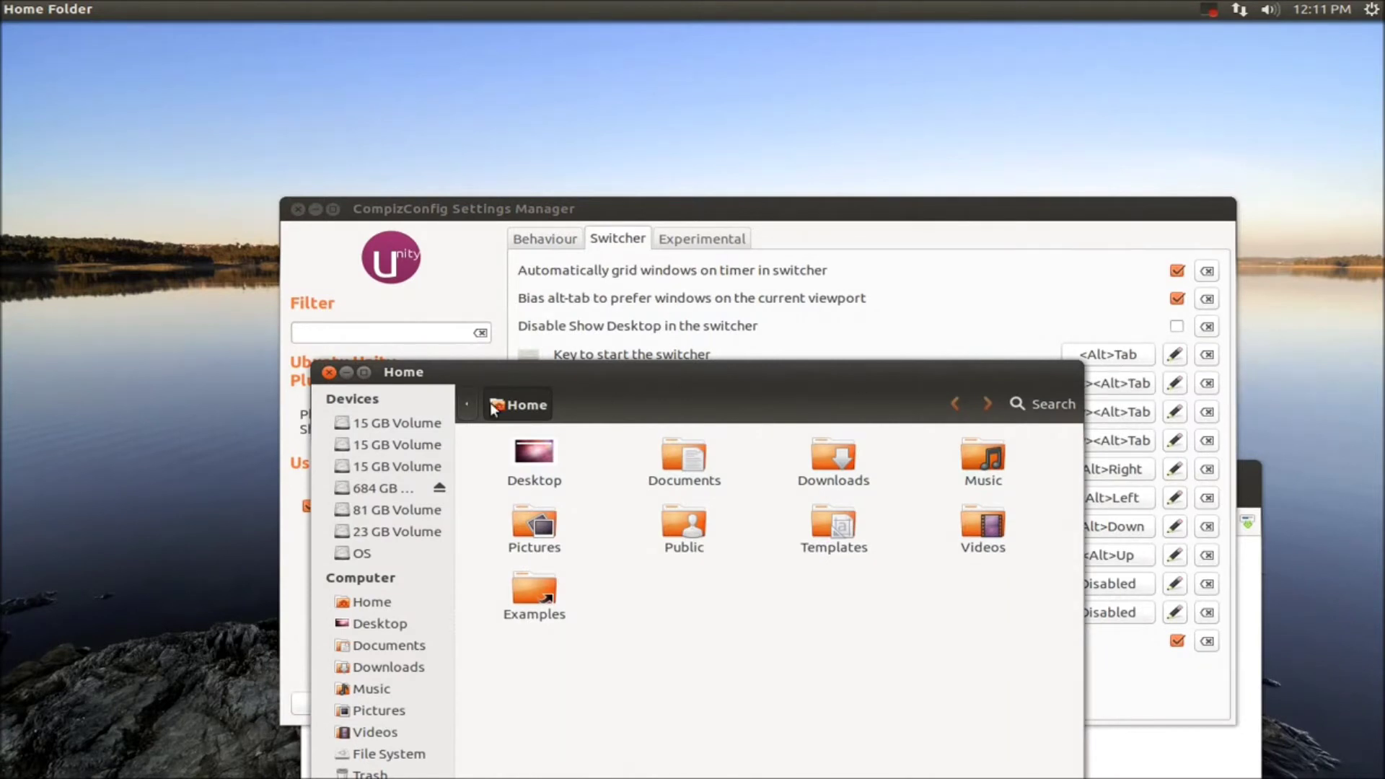
pyautogui.click(328, 371)
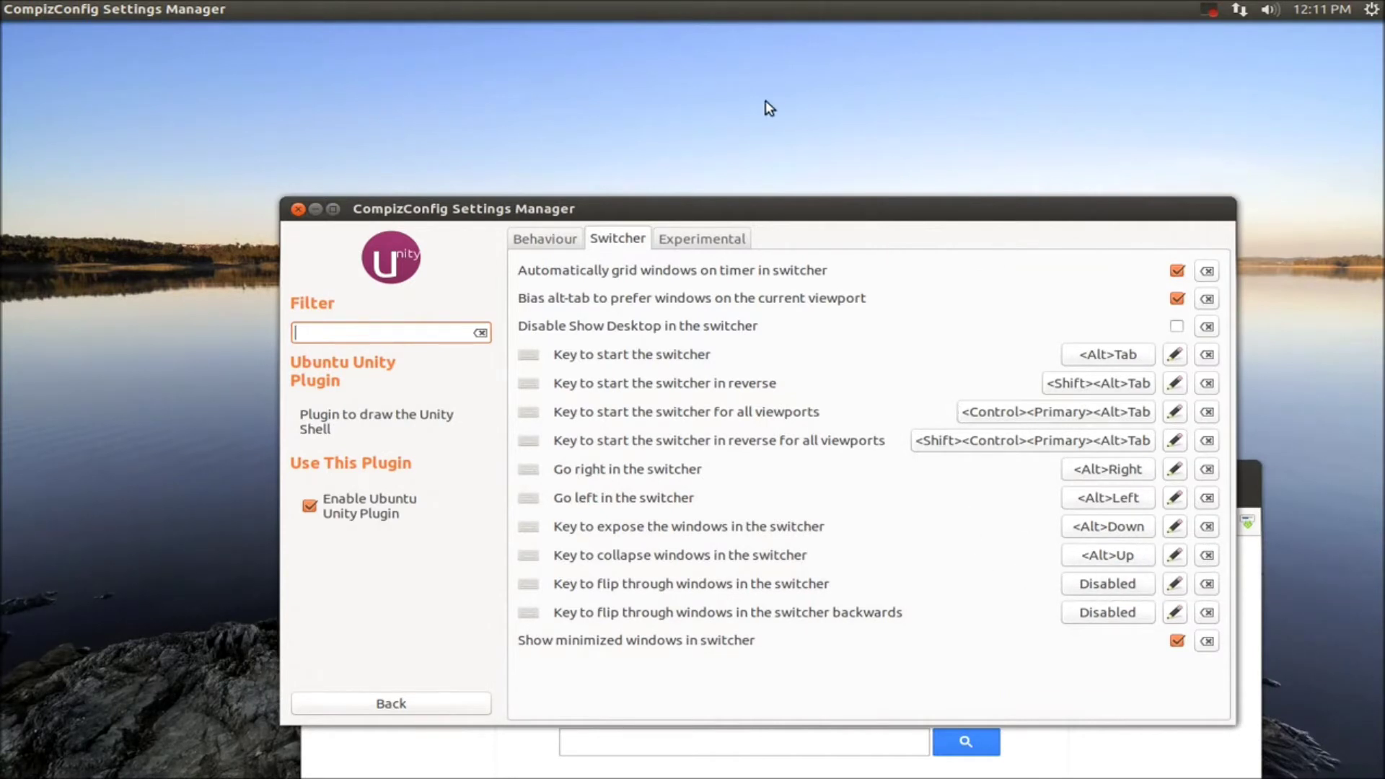
pyautogui.moveTo(3, 199)
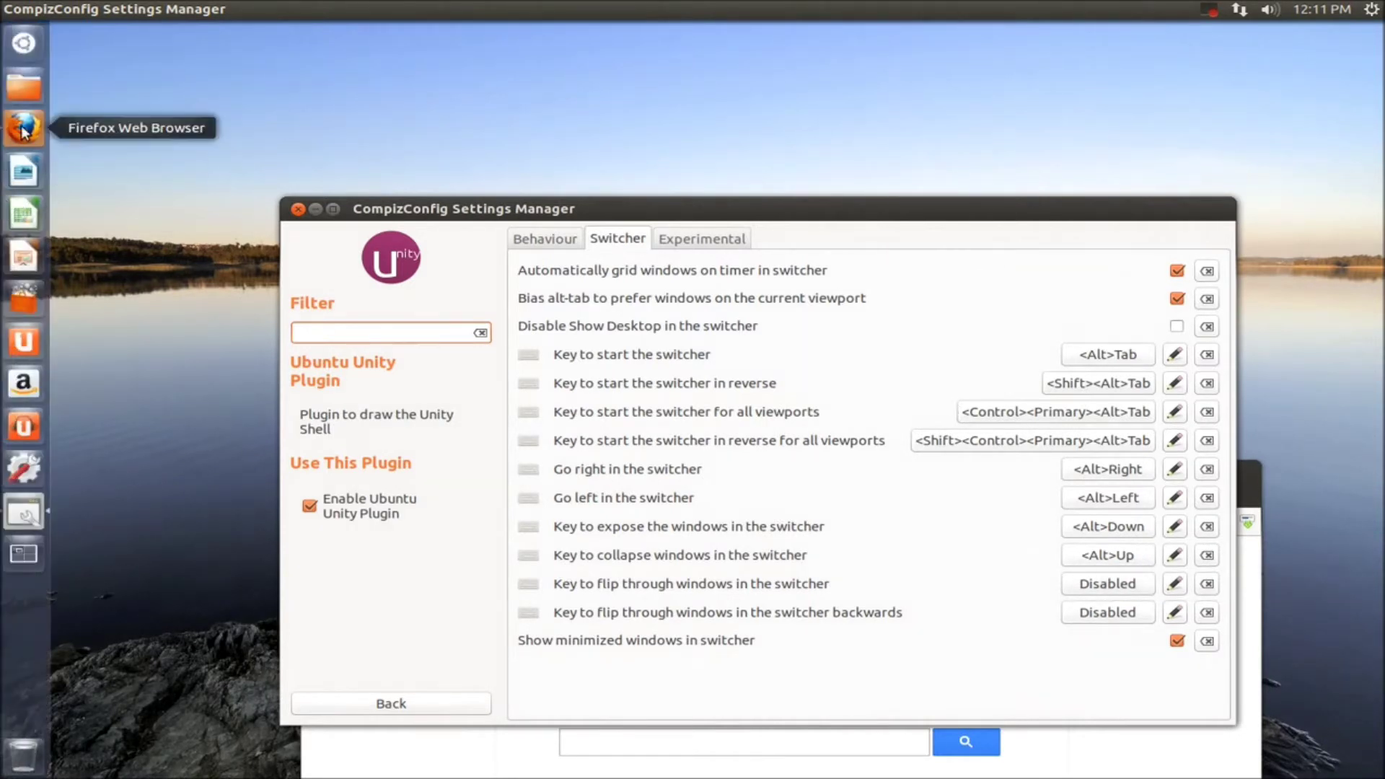
pyautogui.click(25, 80)
pyautogui.moveTo(534, 31); pyautogui.dragTo(775, 298)
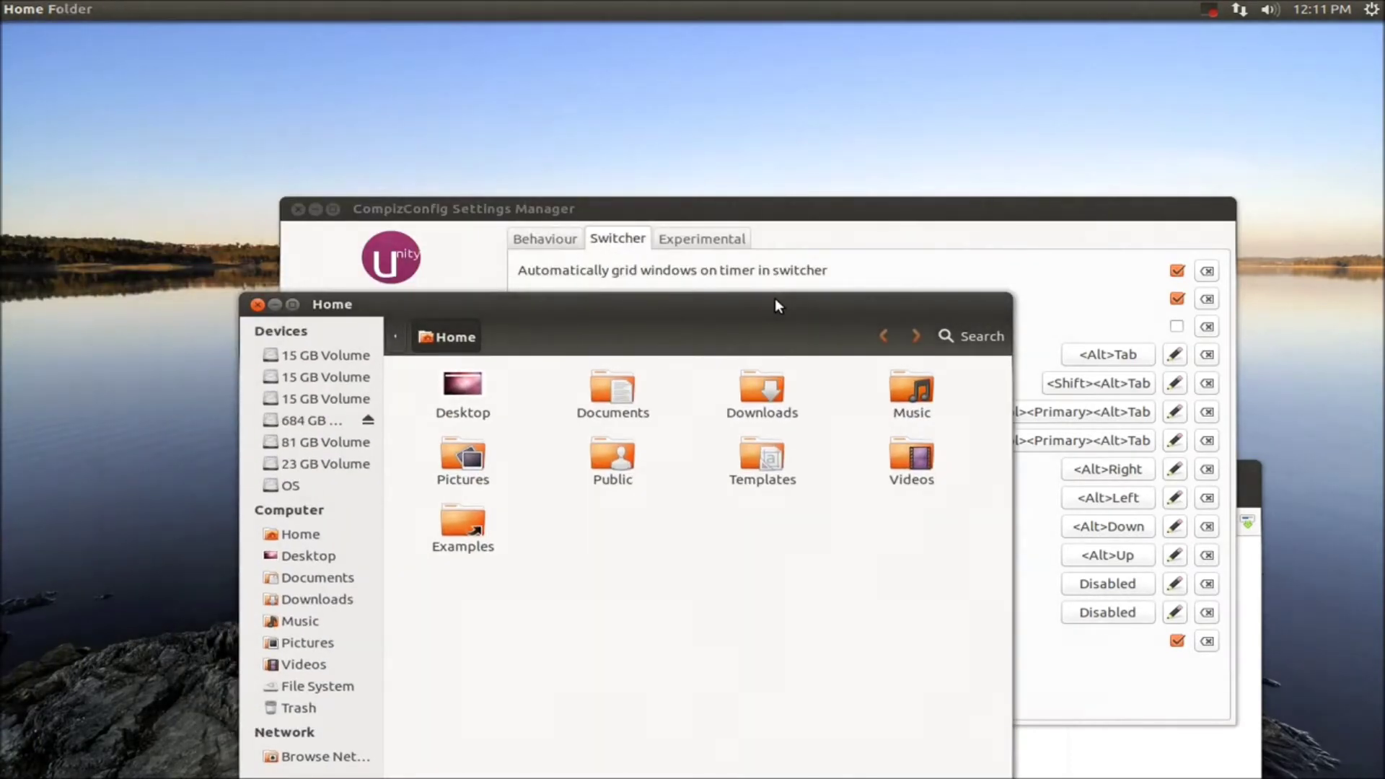
# Test the window switcher by previewing the Home, CompizConfig and Firefox windows, finishing on CompizConfig Settings Manager.
pyautogui.press('alt')
pyautogui.hotkey('alt', 'Tab')
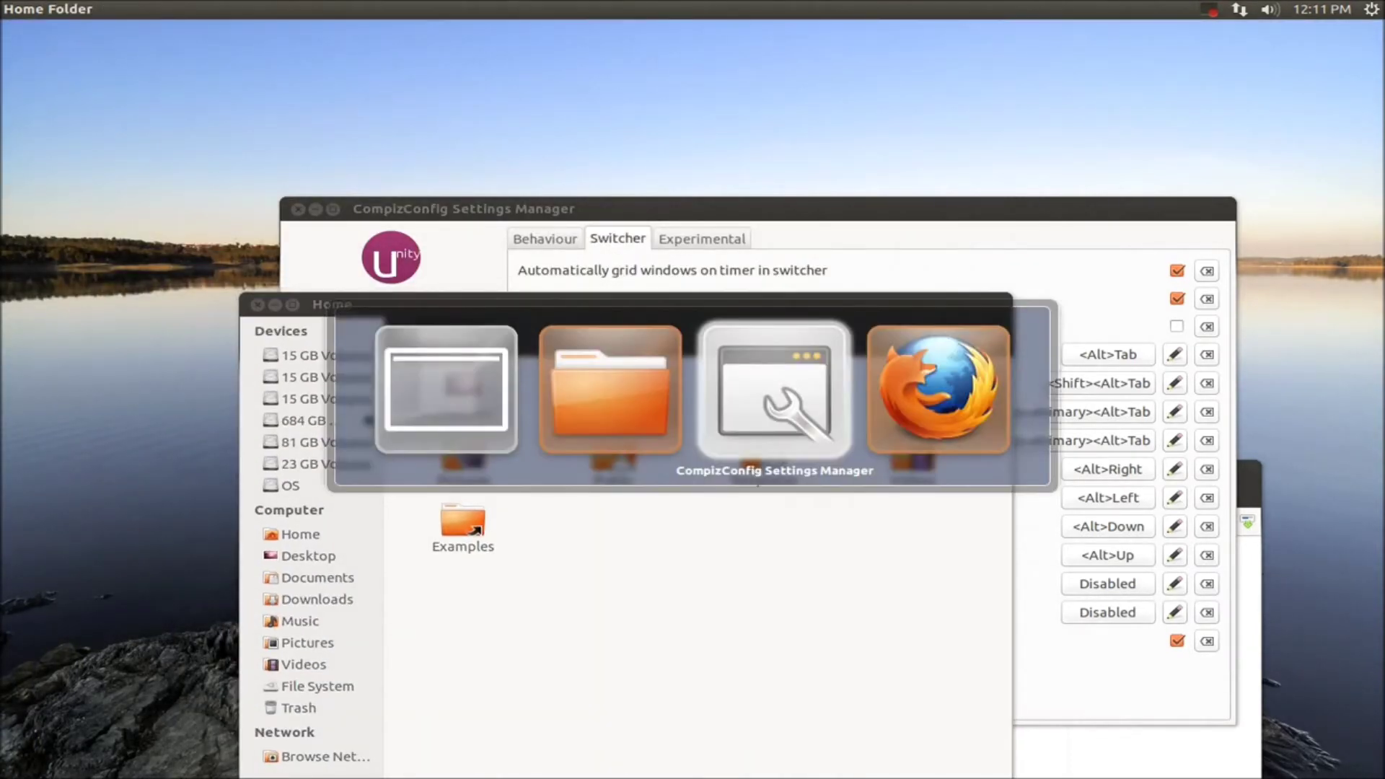
pyautogui.hotkey('alt', 'shift', 'Tab')
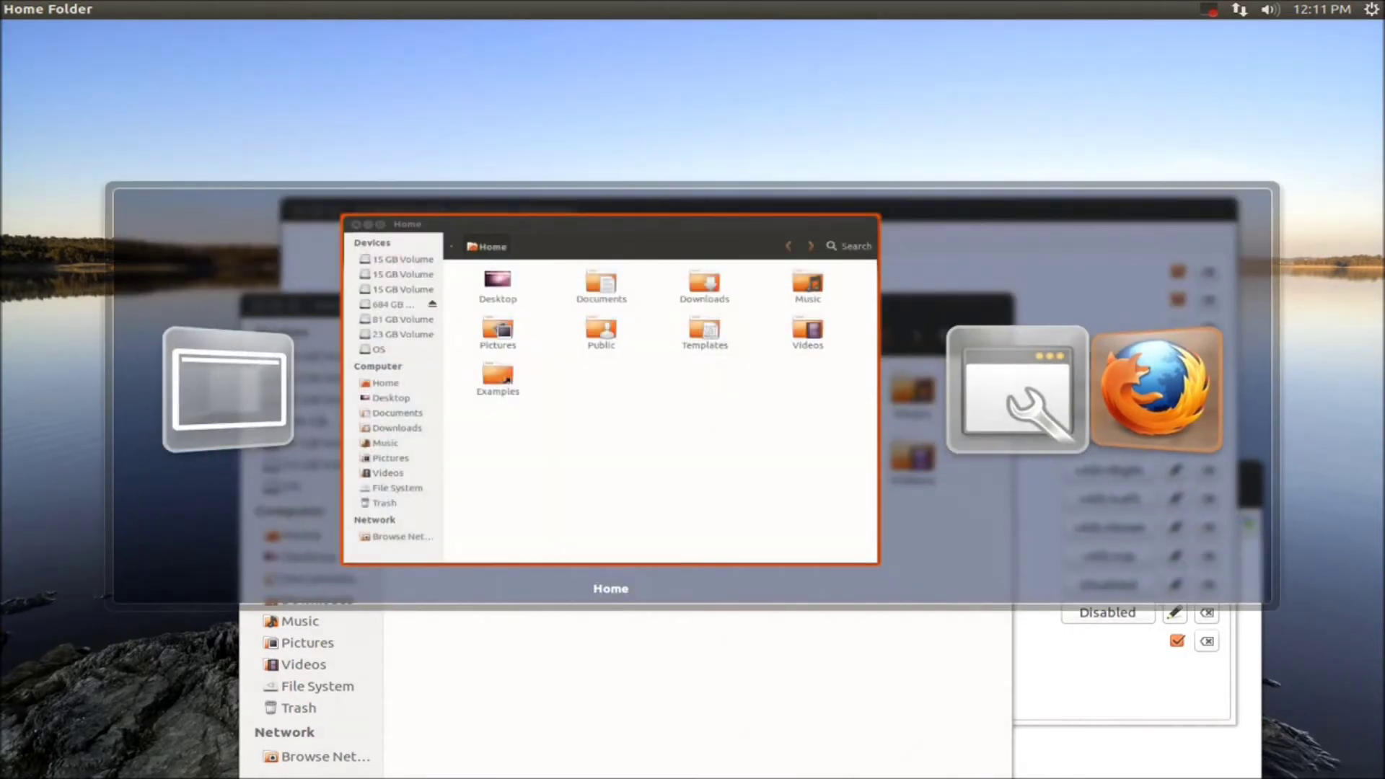
pyautogui.hotkey('alt', 'Up')
pyautogui.hotkey('alt', 'Tab')
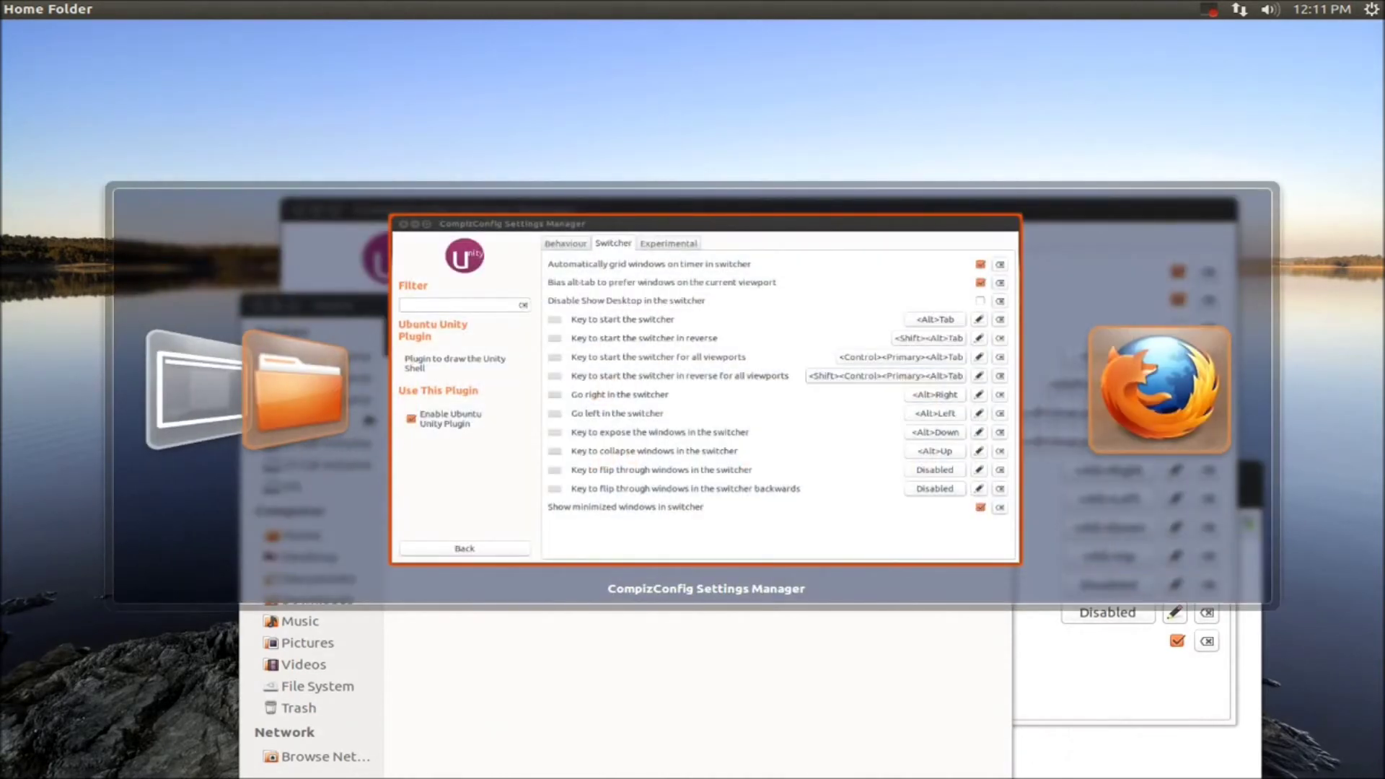
pyautogui.hotkey('alt', 'Up')
pyautogui.hotkey('alt', 'Tab')
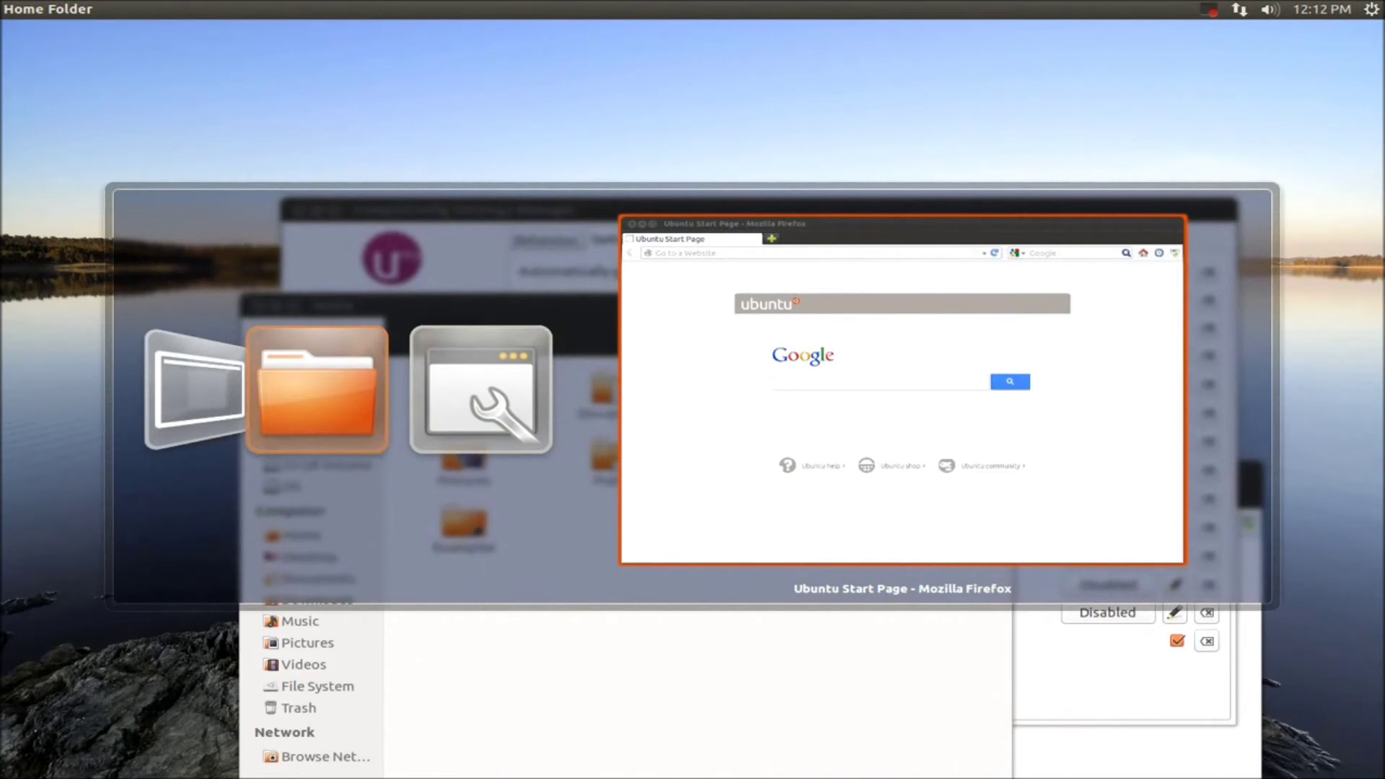
pyautogui.hotkey('alt', 'Up')
pyautogui.hotkey('alt', 'shift', 'Tab')
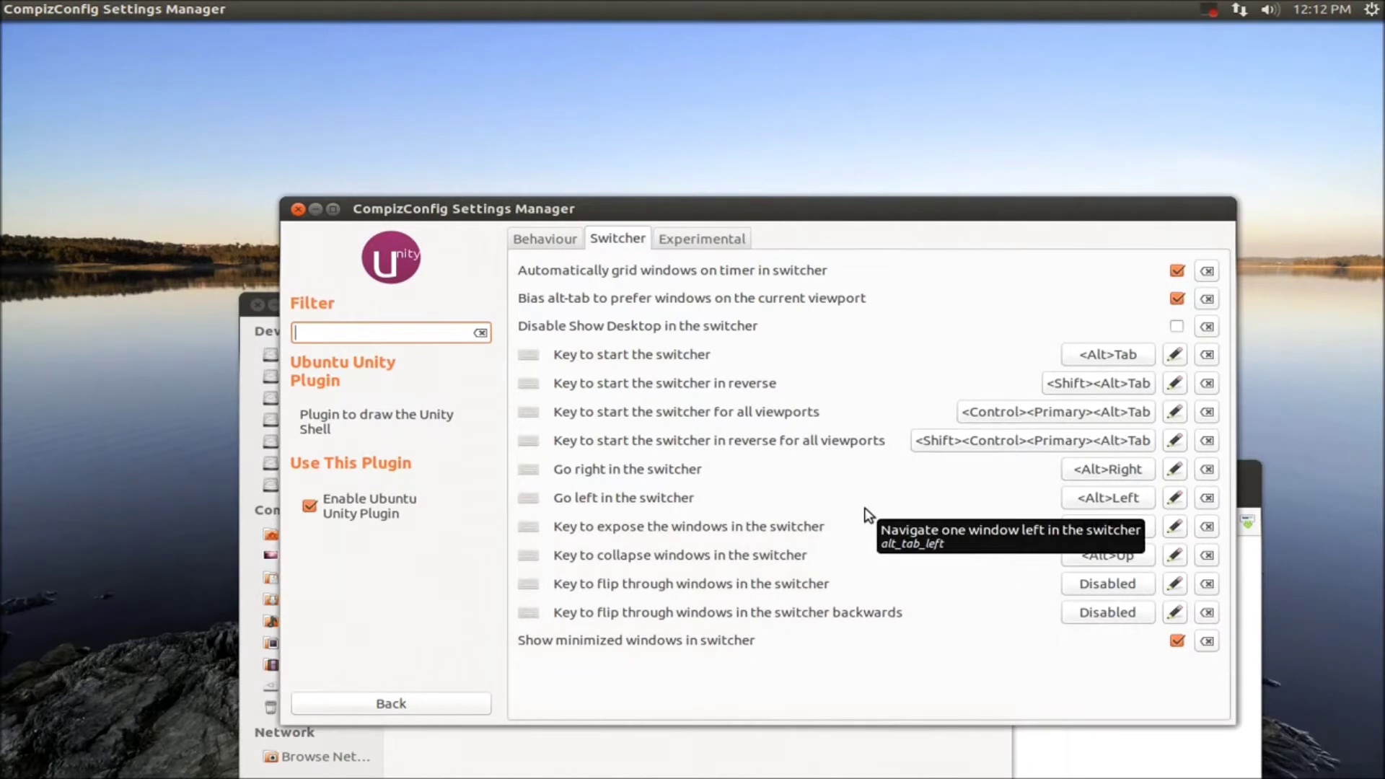
# View the Unity plugin's Experimental settings, reveal the launcher for comparison, and return to the Behaviour settings.
pyautogui.click(704, 245)
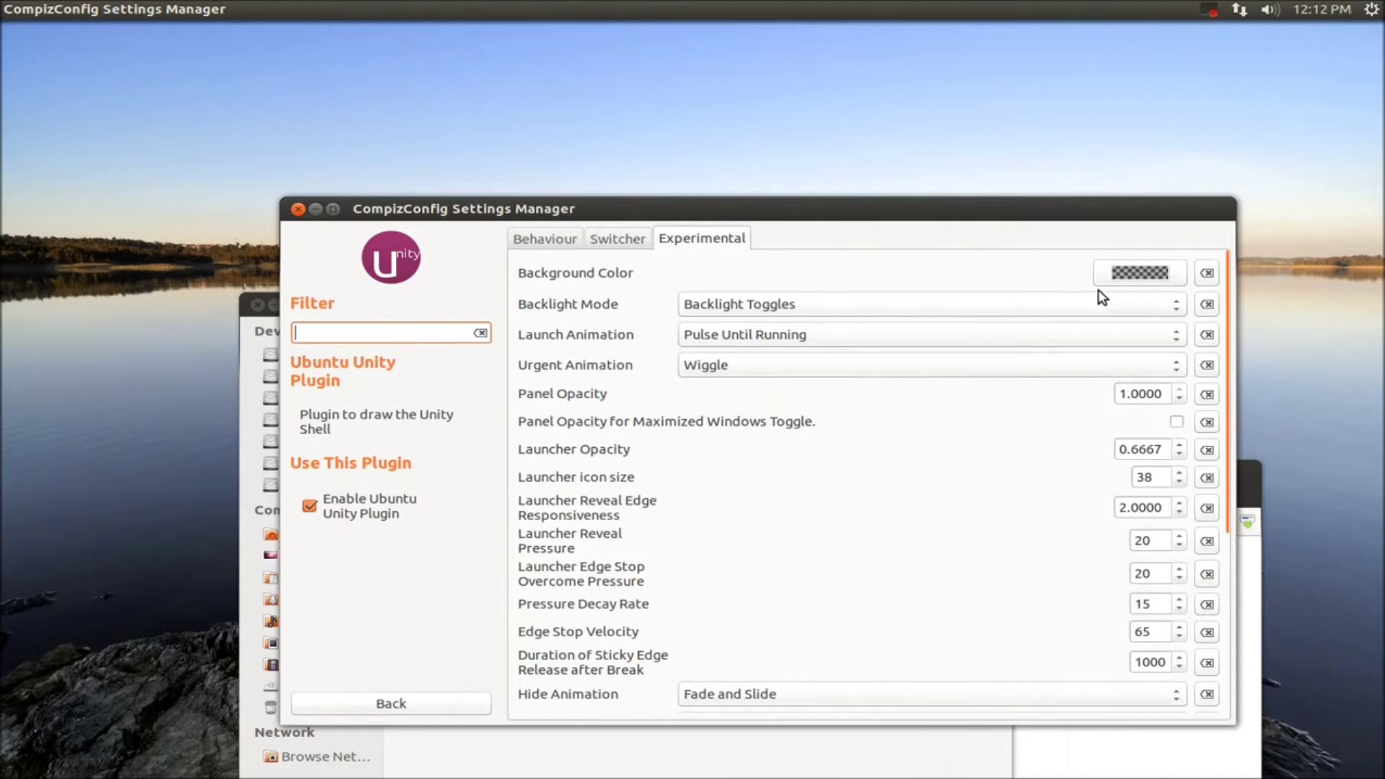
pyautogui.moveTo(5, 376)
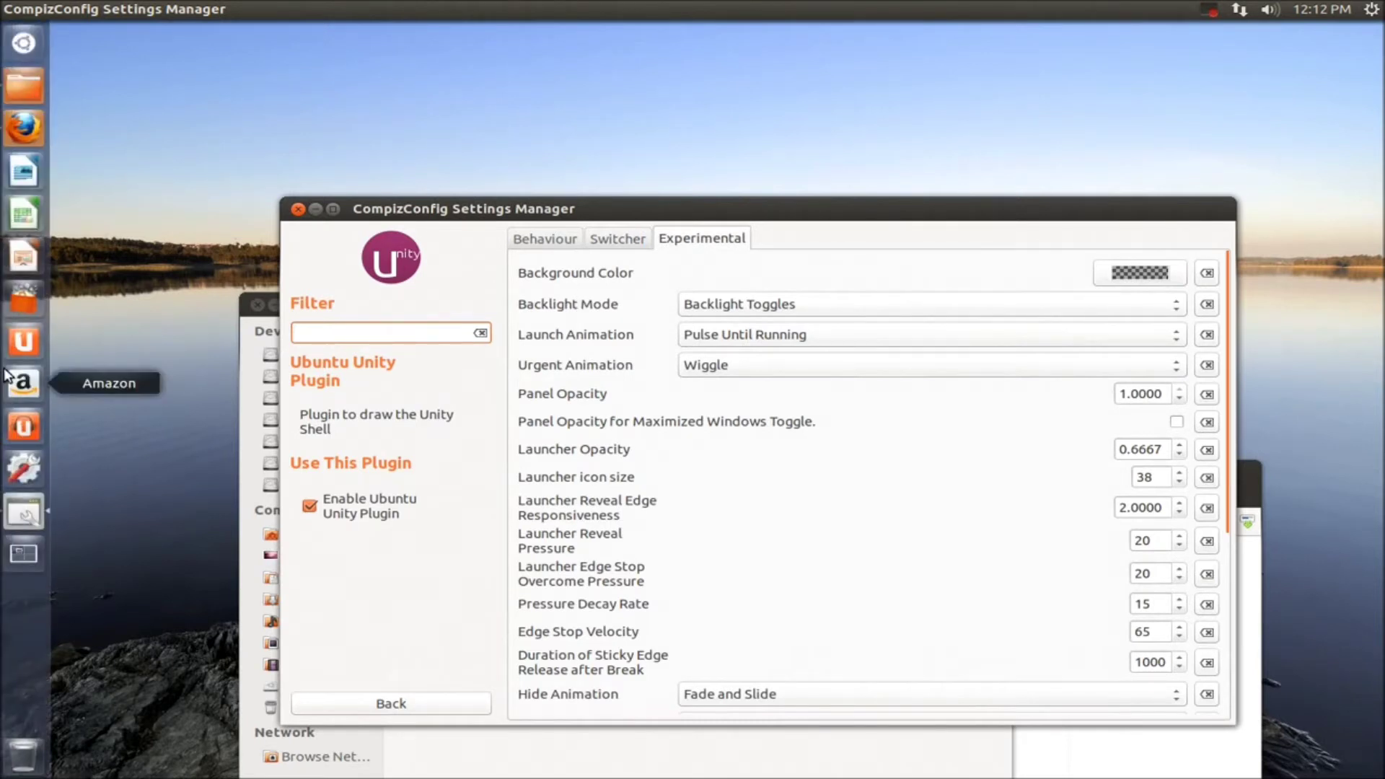
pyautogui.click(552, 239)
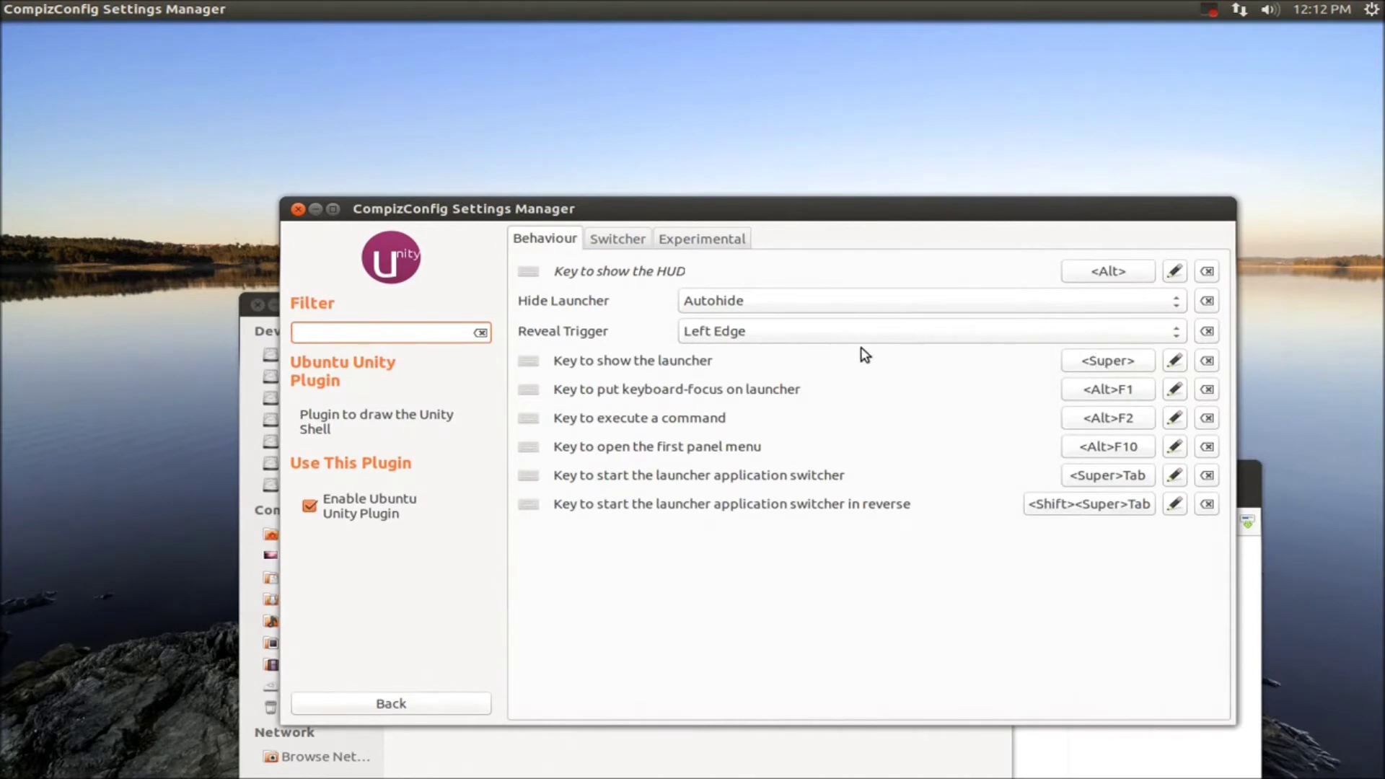
pyautogui.moveTo(692, 307)
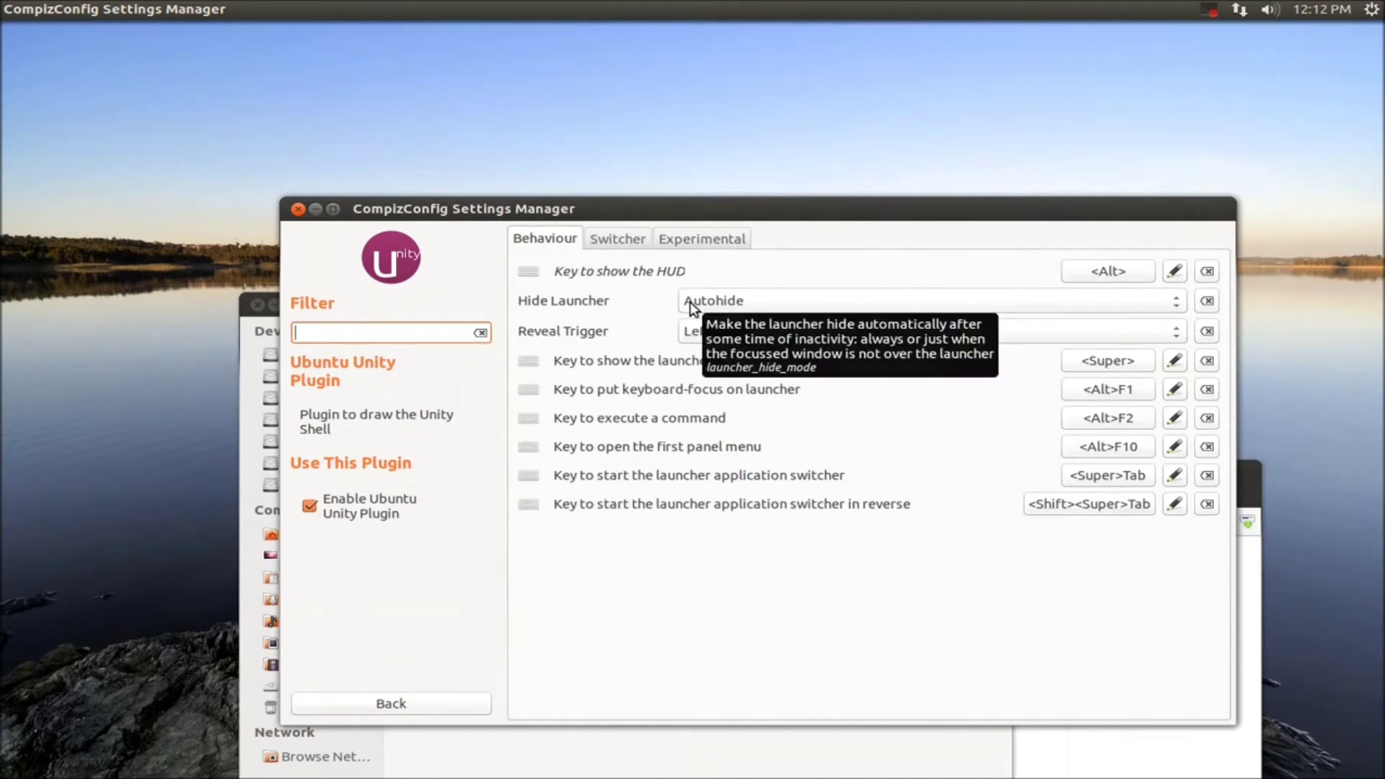
# Set the Unity plugin's Hide Launcher option to Never.
pyautogui.click(1176, 302)
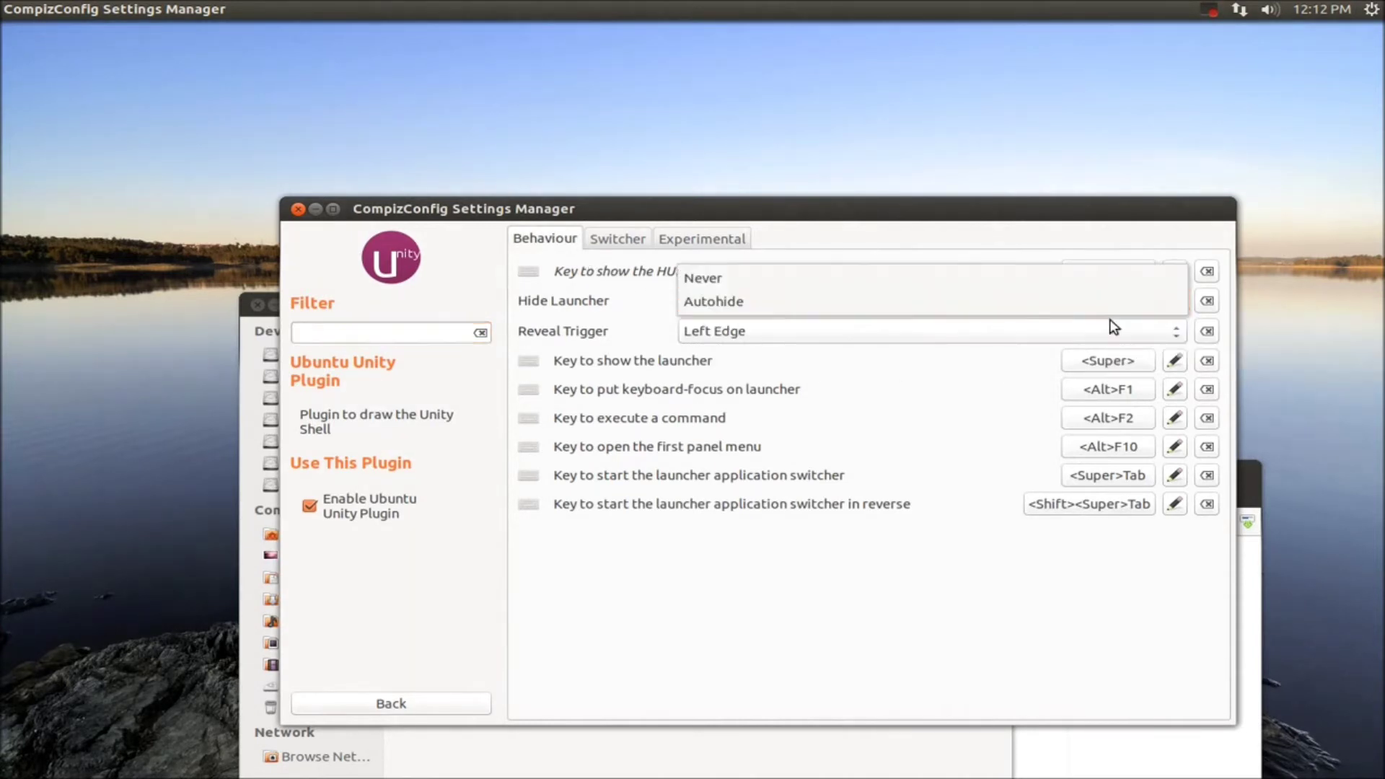
pyautogui.click(815, 276)
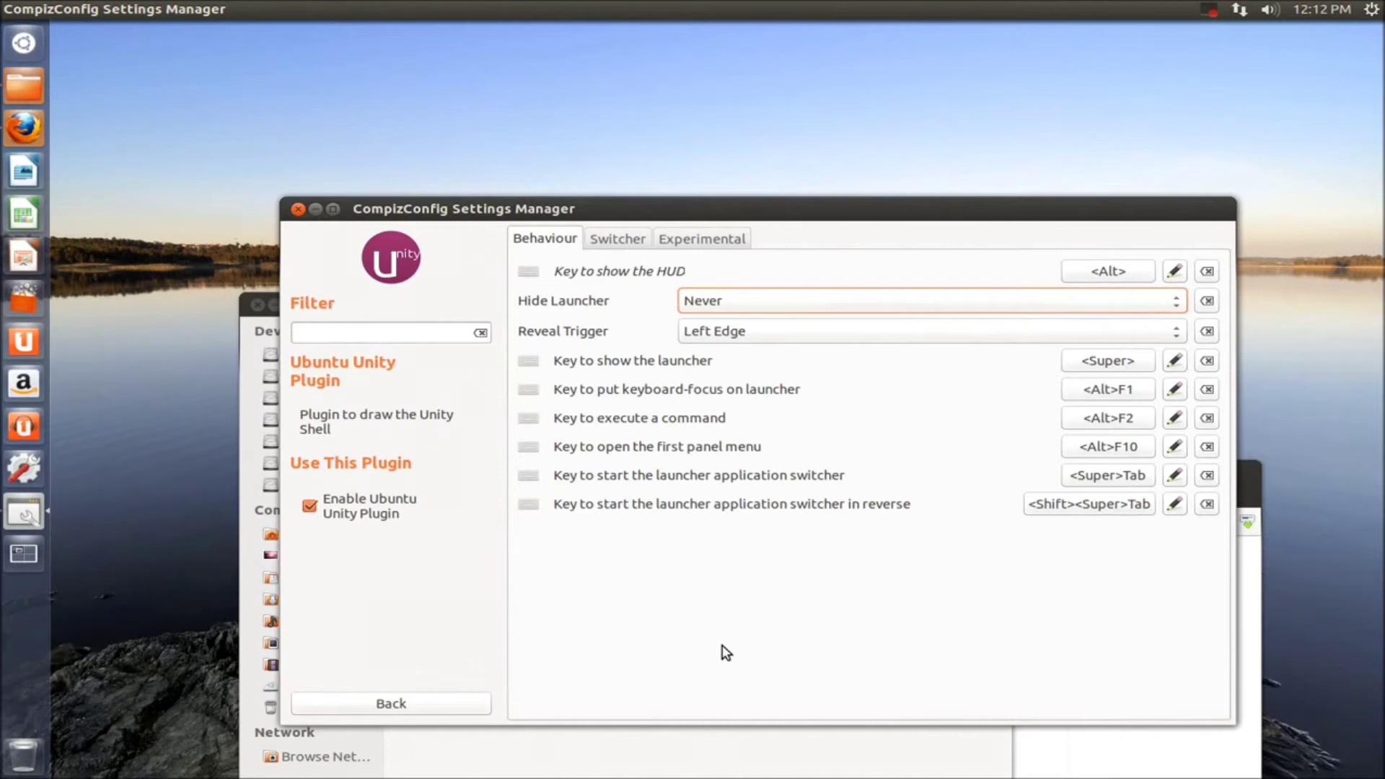
# Set the launcher's background colour to #966D6D with opacity 255 in the Unity plugin's Experimental settings.
pyautogui.click(708, 239)
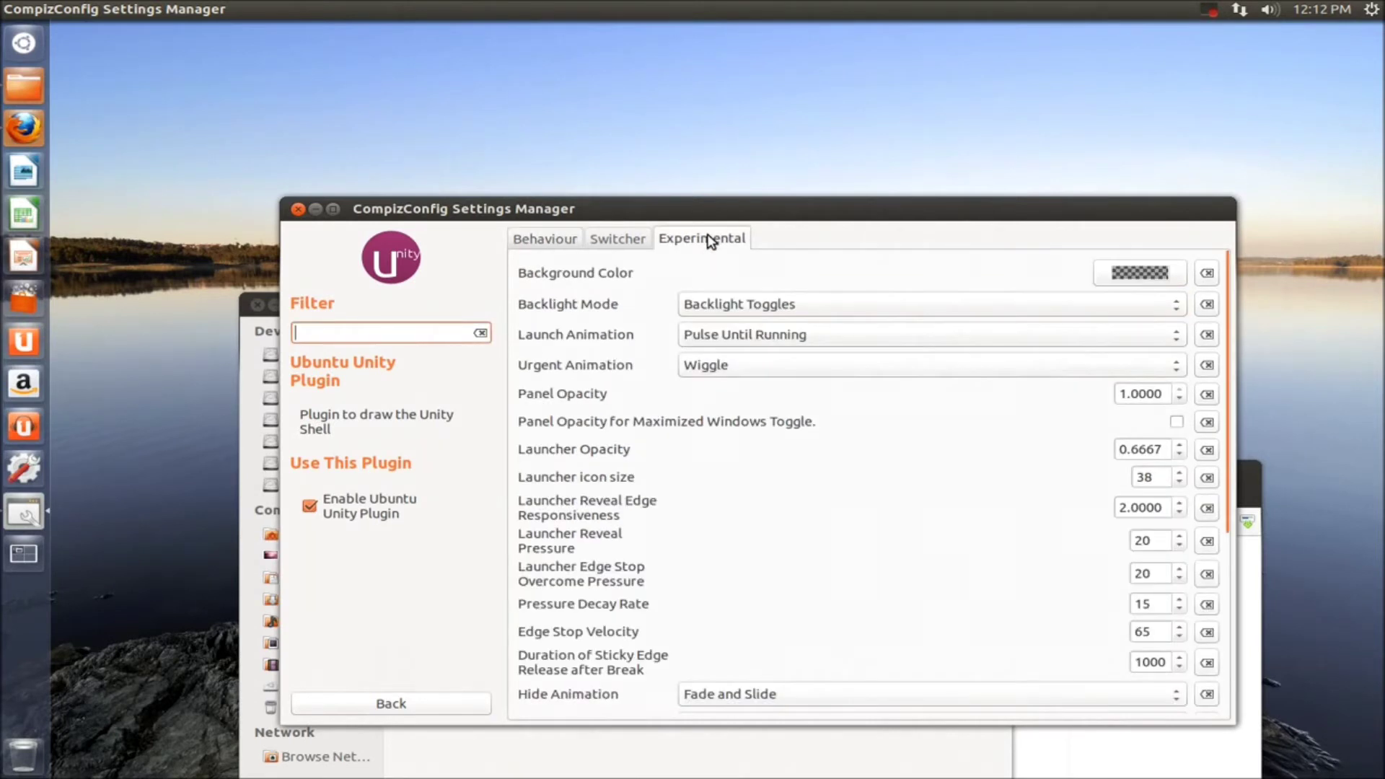
pyautogui.click(1144, 268)
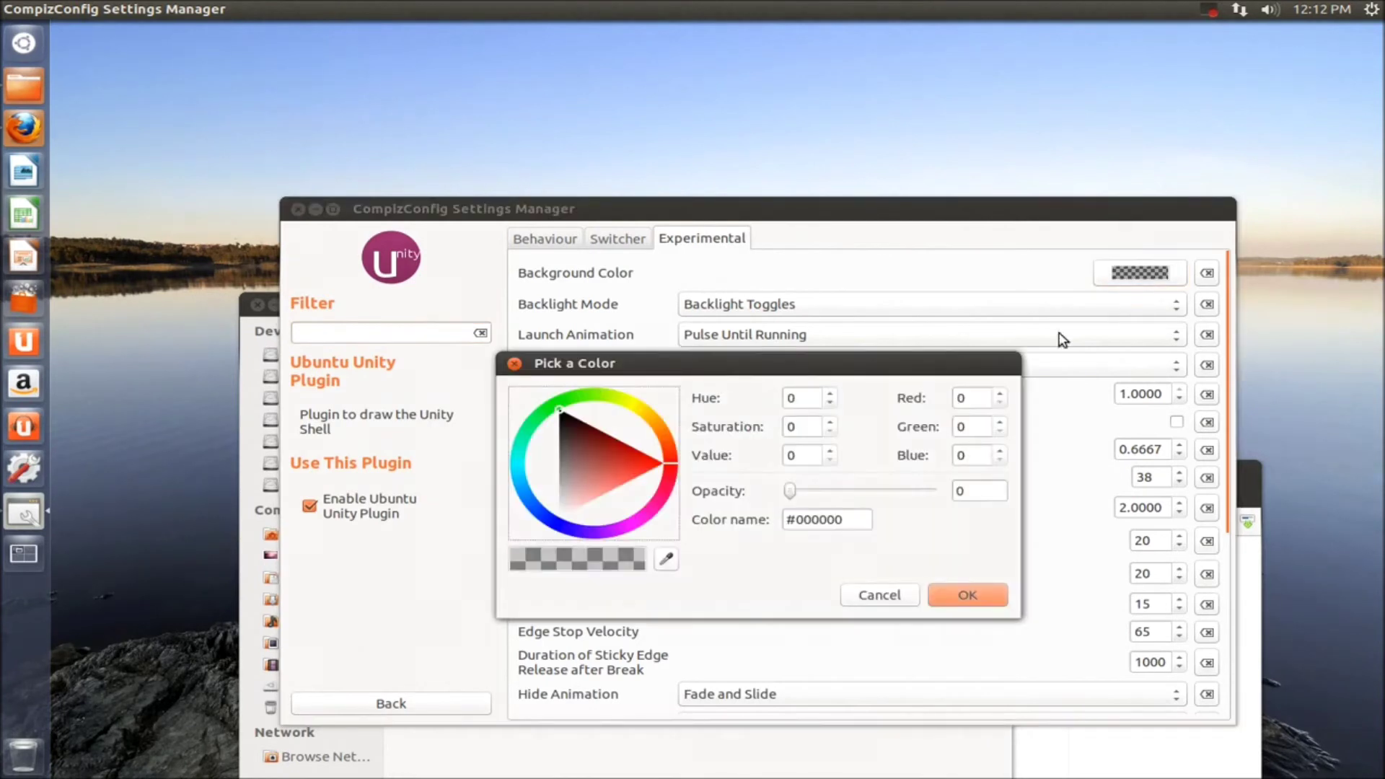
pyautogui.click(575, 464)
pyautogui.moveTo(789, 492); pyautogui.dragTo(949, 498)
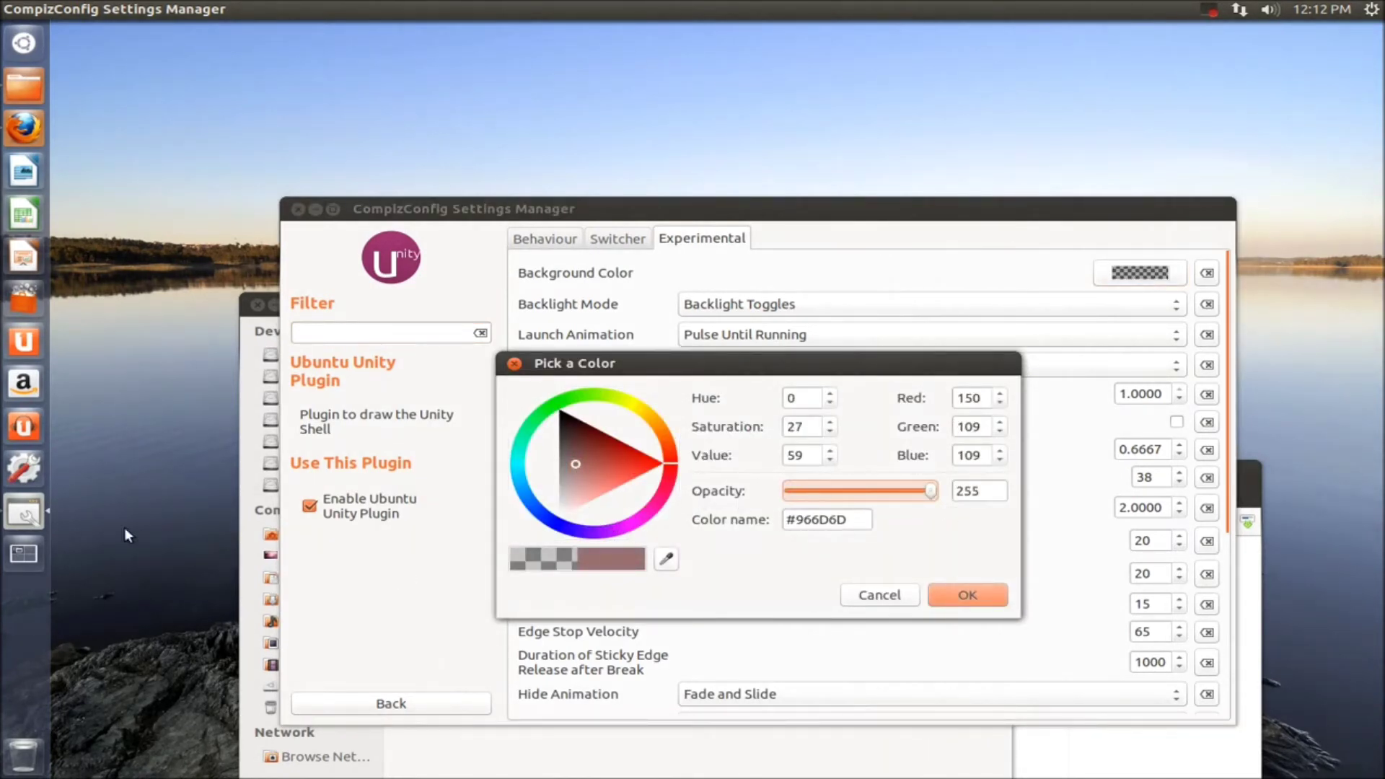
pyautogui.click(971, 594)
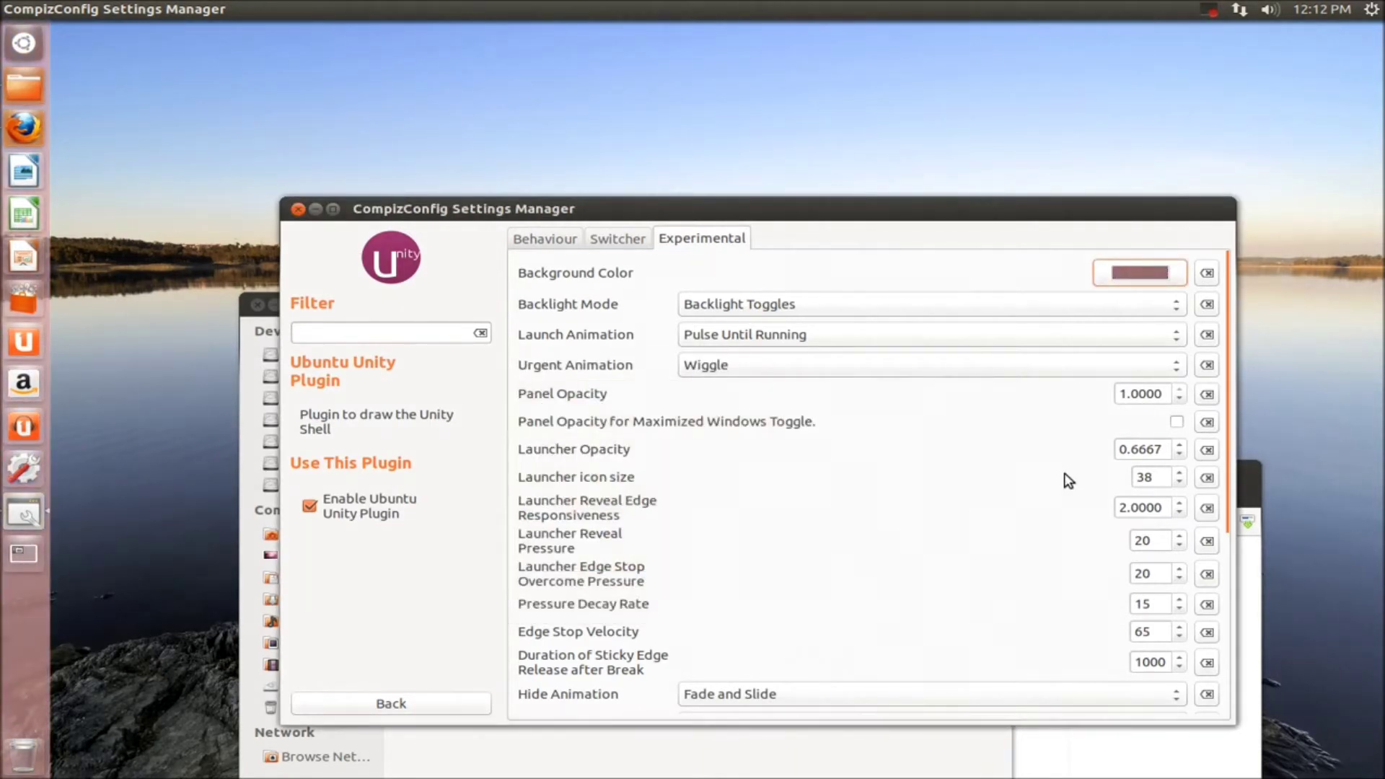
# Try a lighter pinkish-grey launcher background colour, and reset the background colour to its default.
pyautogui.click(1140, 271)
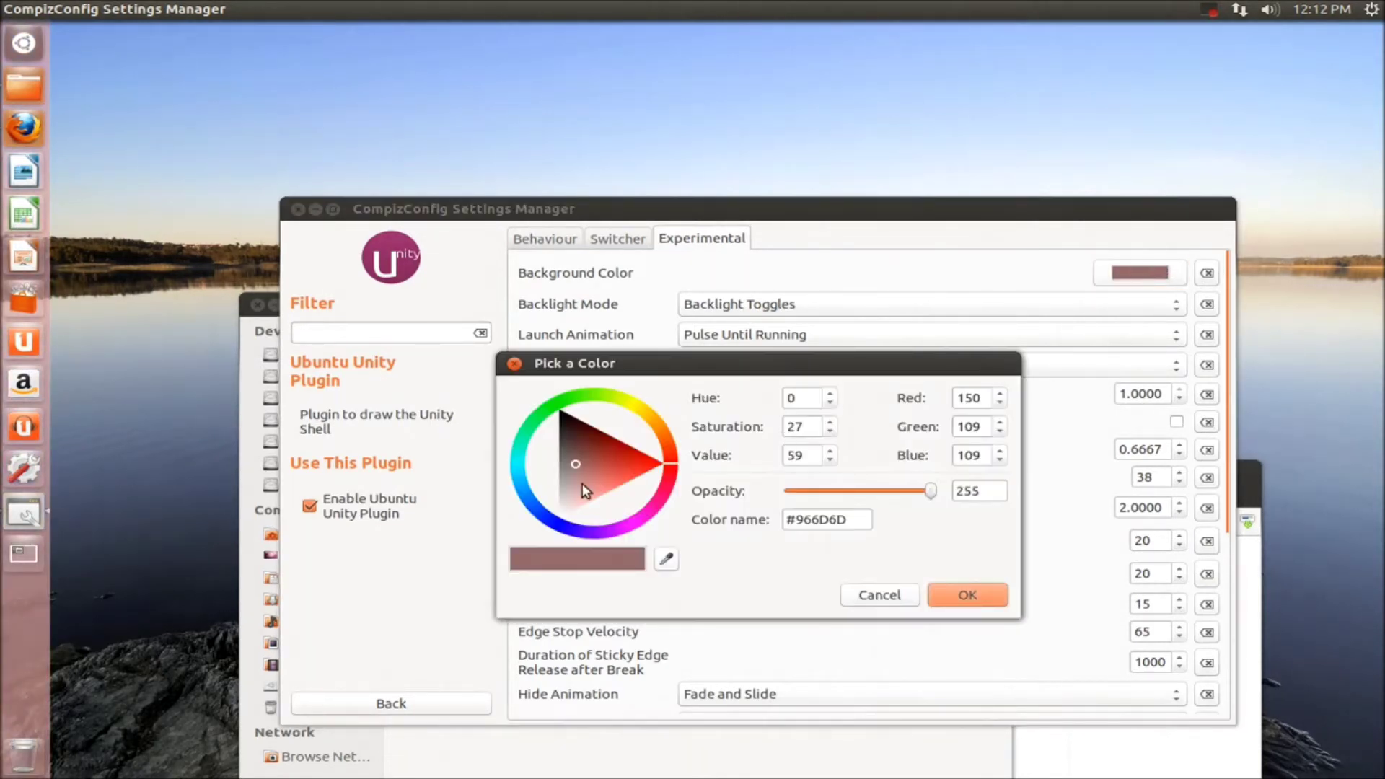
pyautogui.click(567, 496)
pyautogui.click(960, 591)
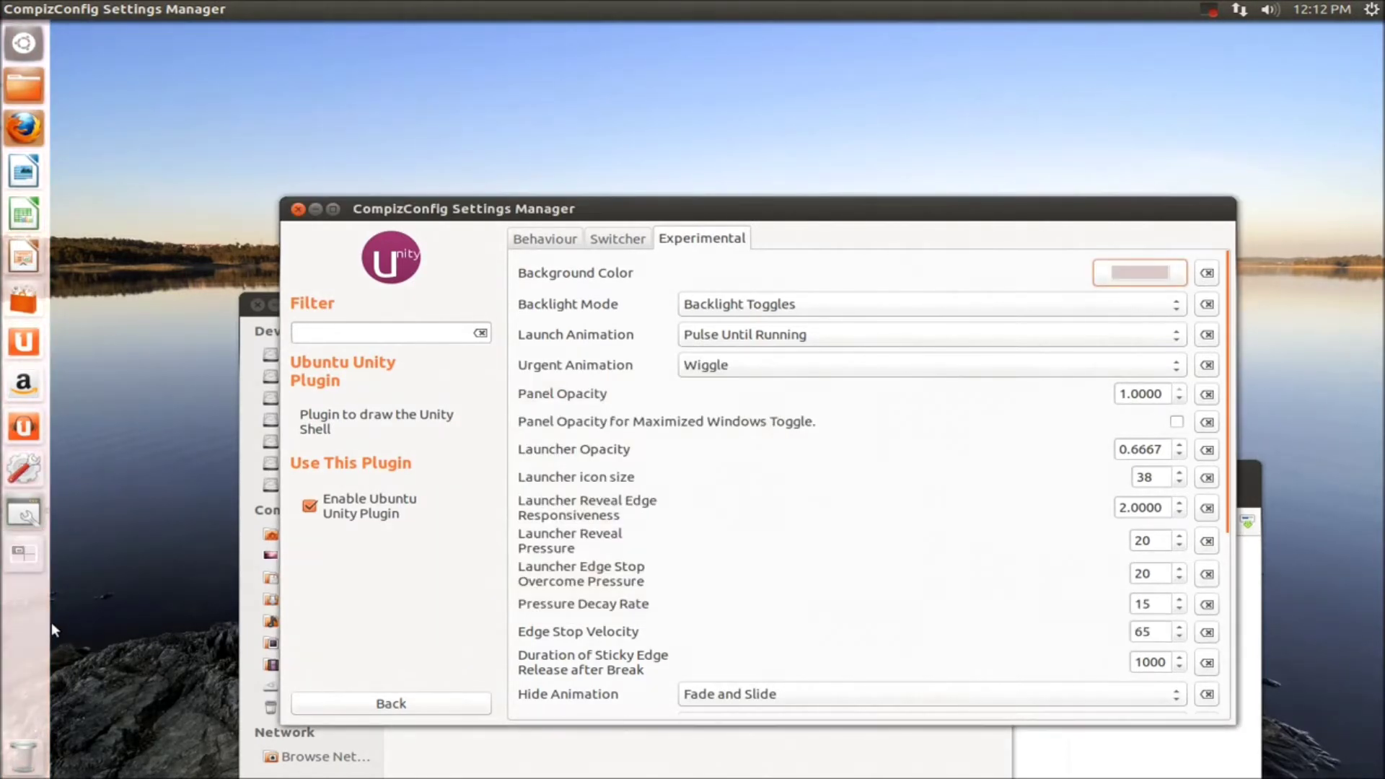
pyautogui.click(1207, 275)
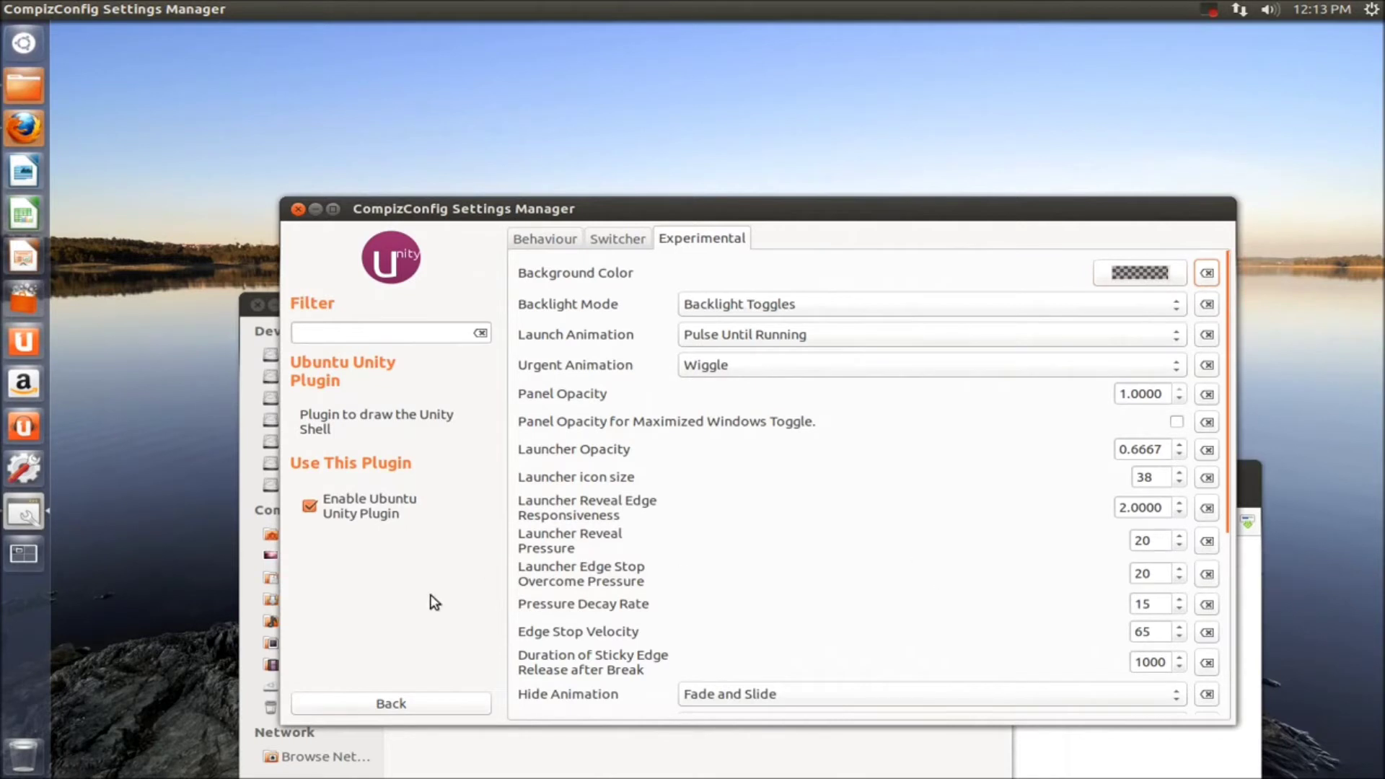
# Return to the plugin overview and review the plugins in the Effects and Window Management categories.
pyautogui.click(391, 703)
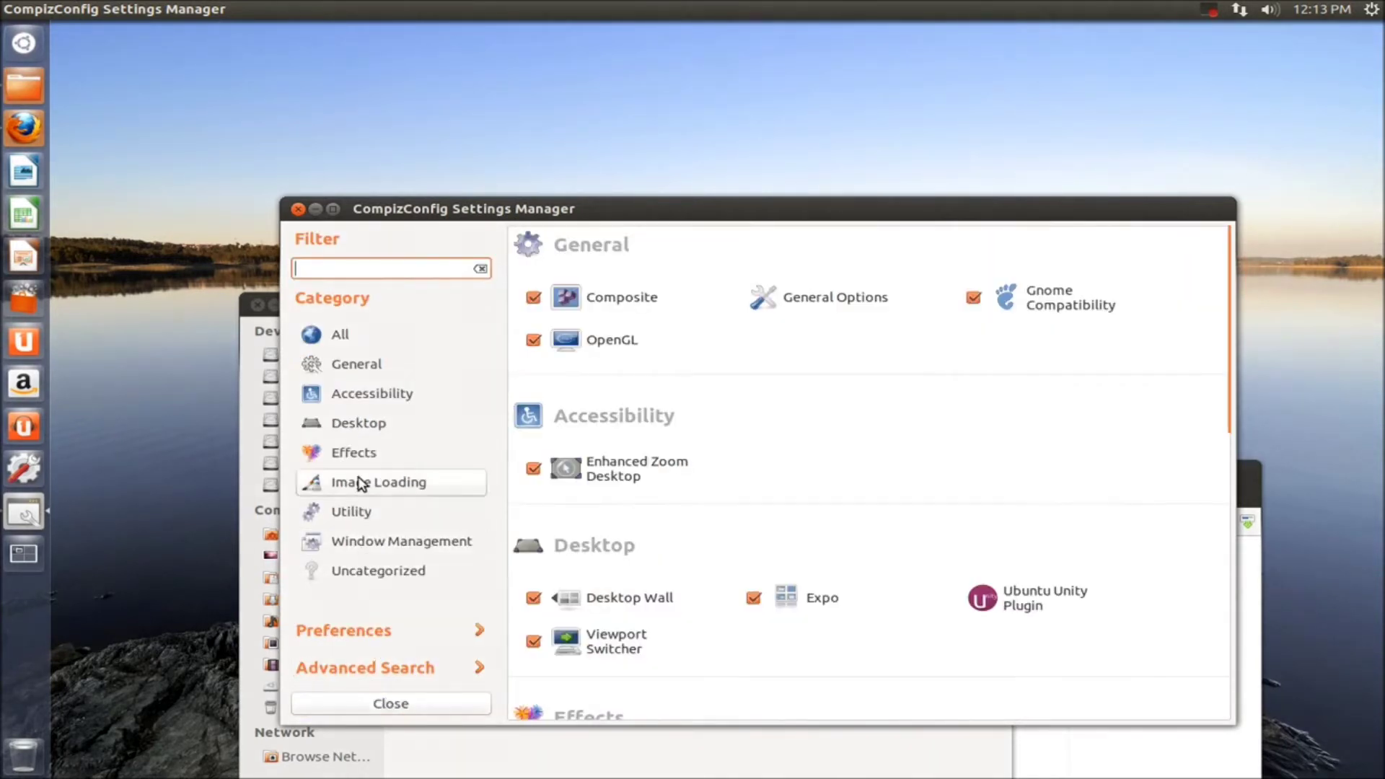
pyautogui.click(356, 452)
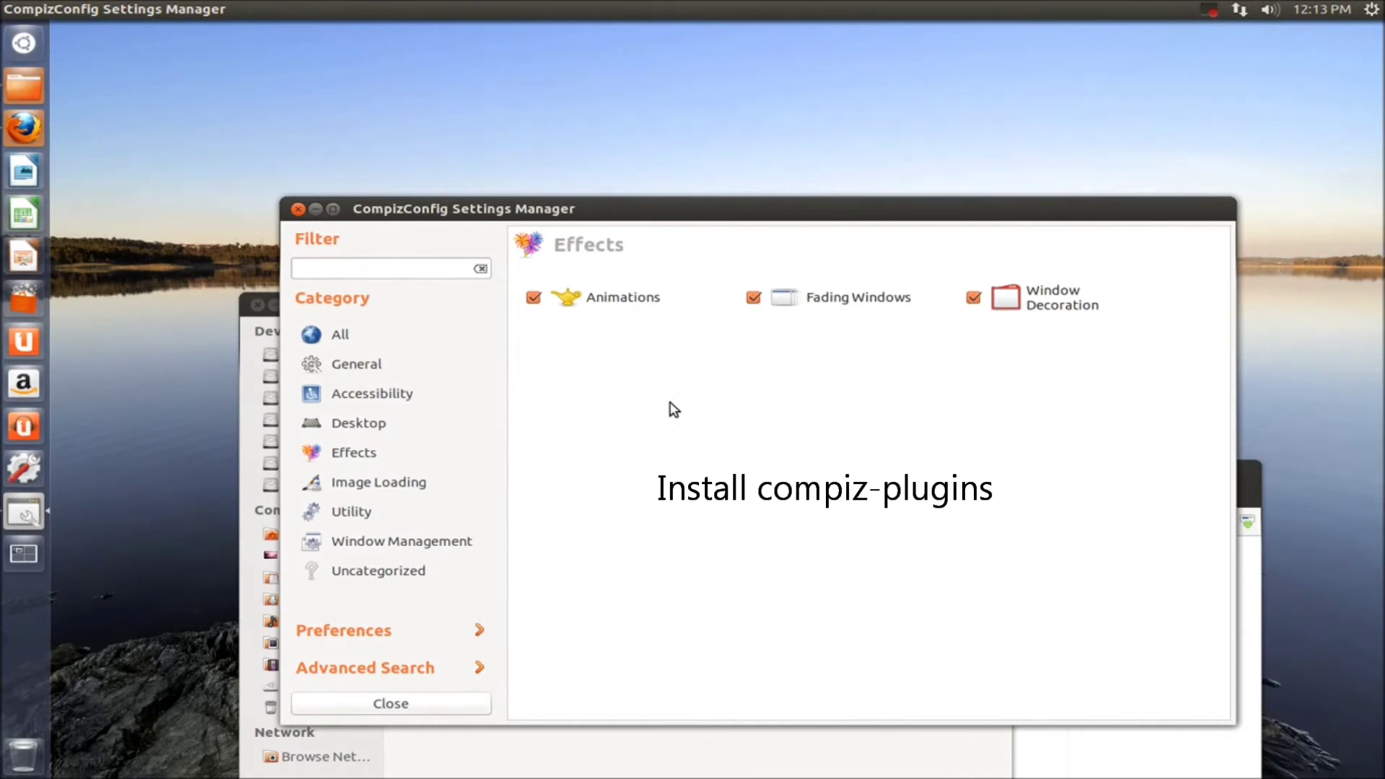
pyautogui.click(397, 542)
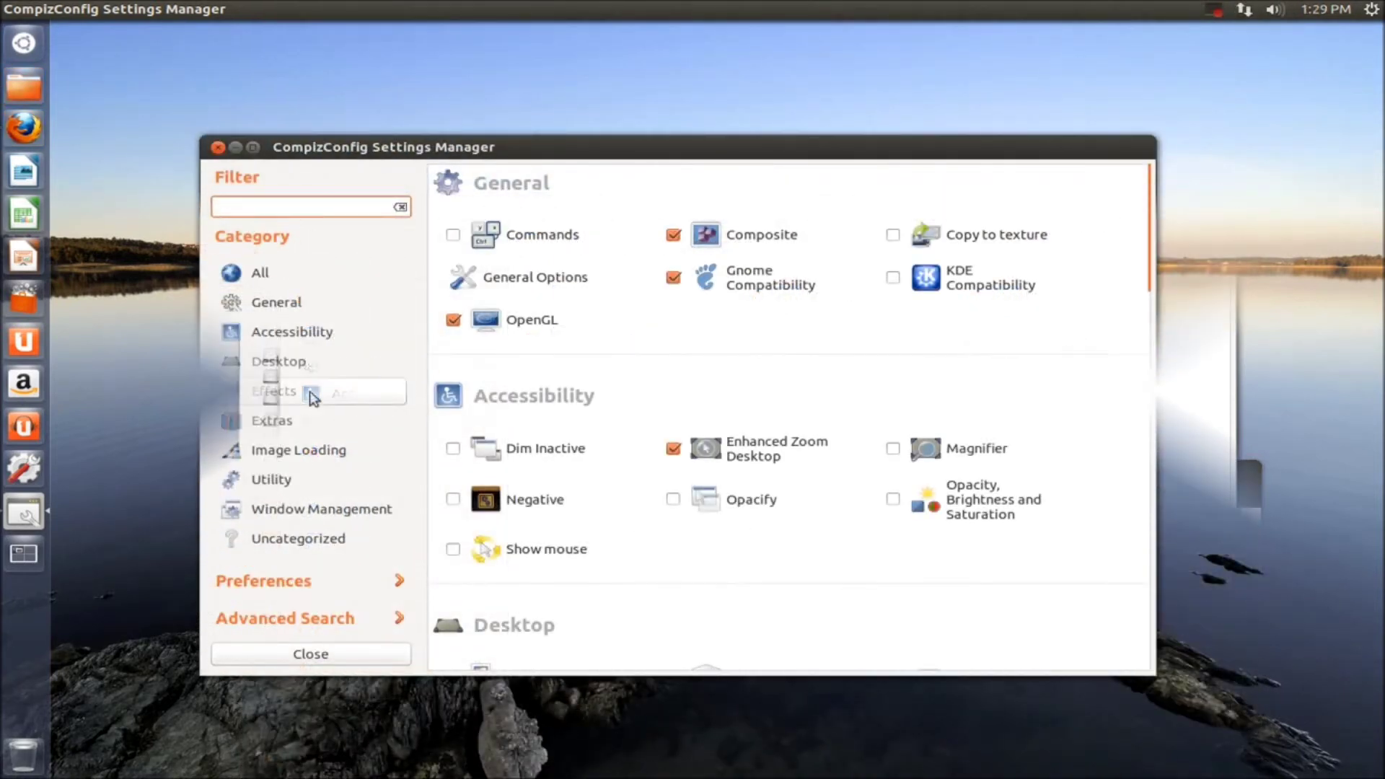
pyautogui.click(309, 392)
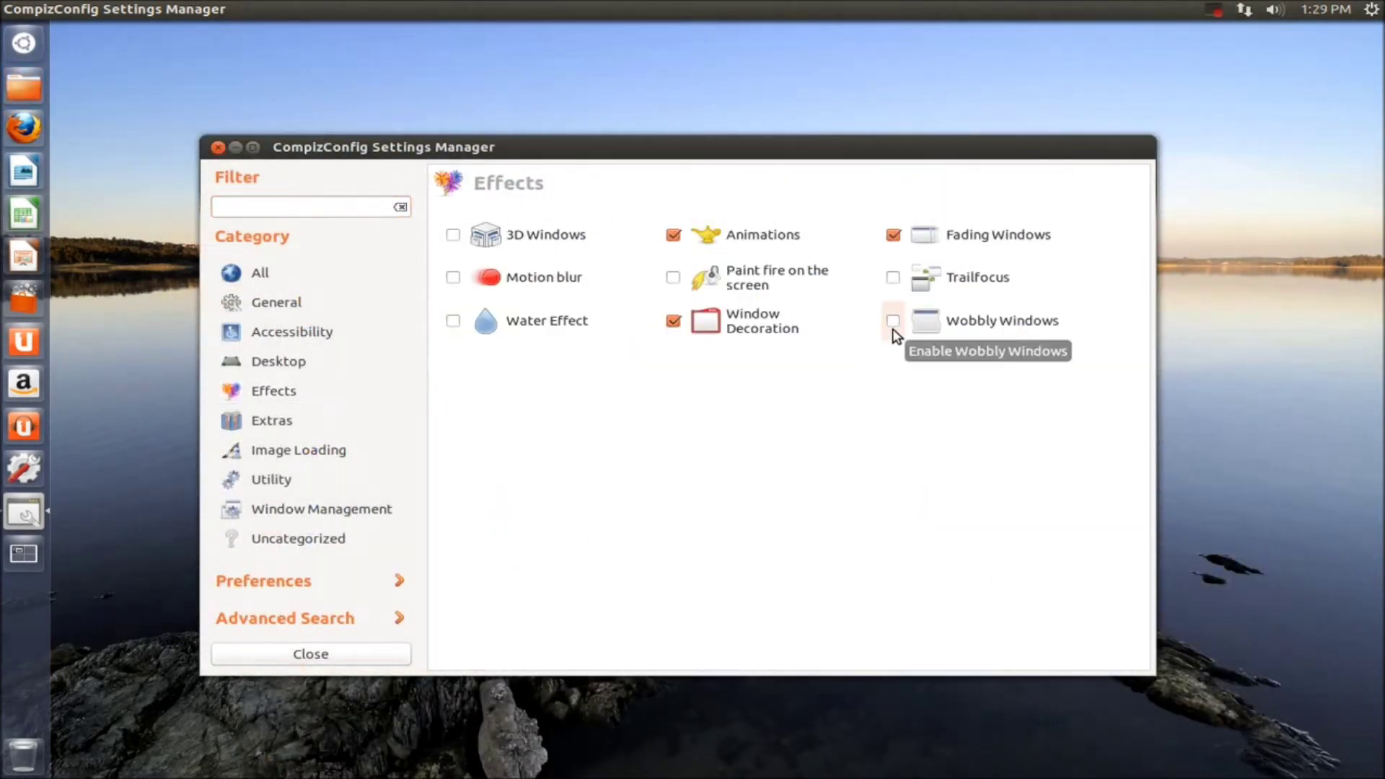
pyautogui.click(312, 510)
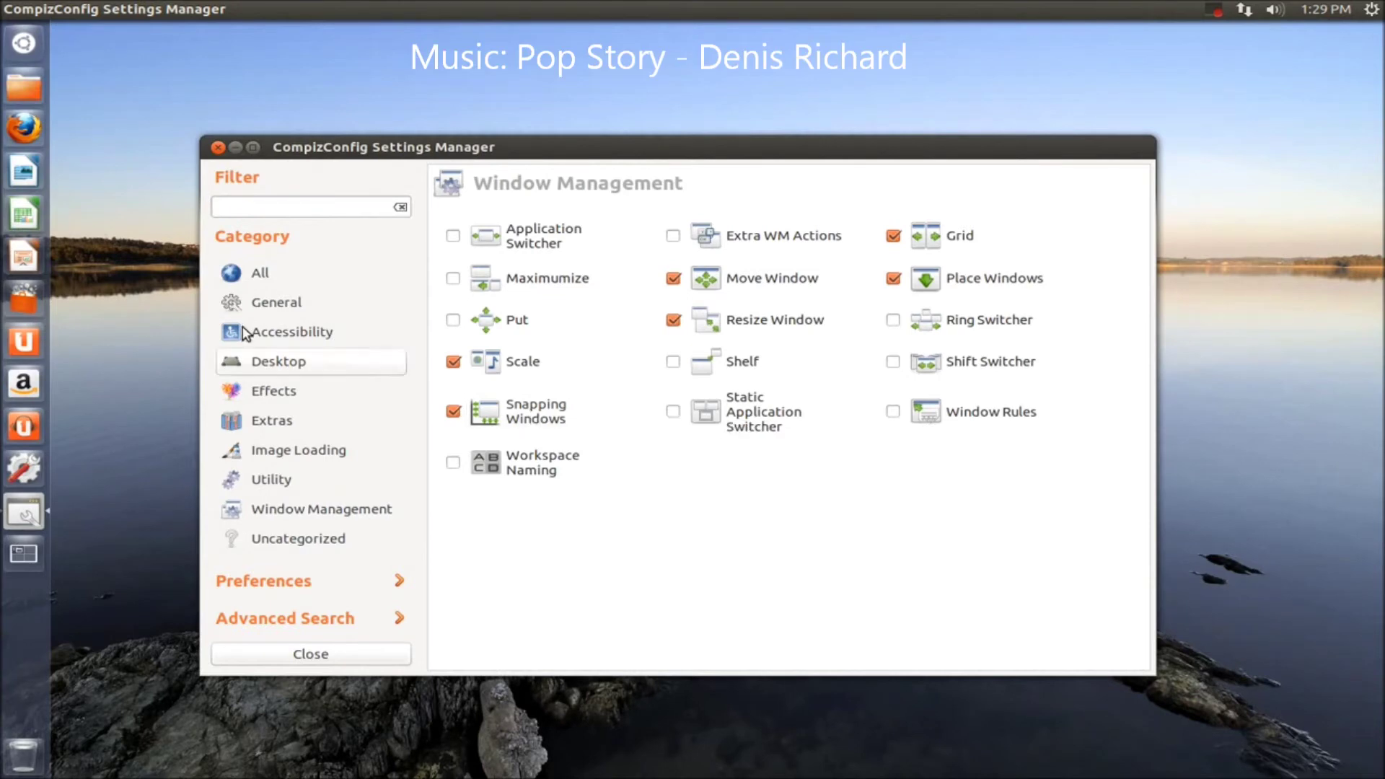
# Open the Home Folder, move its window over the settings to test window movement, and close it.
pyautogui.click(24, 86)
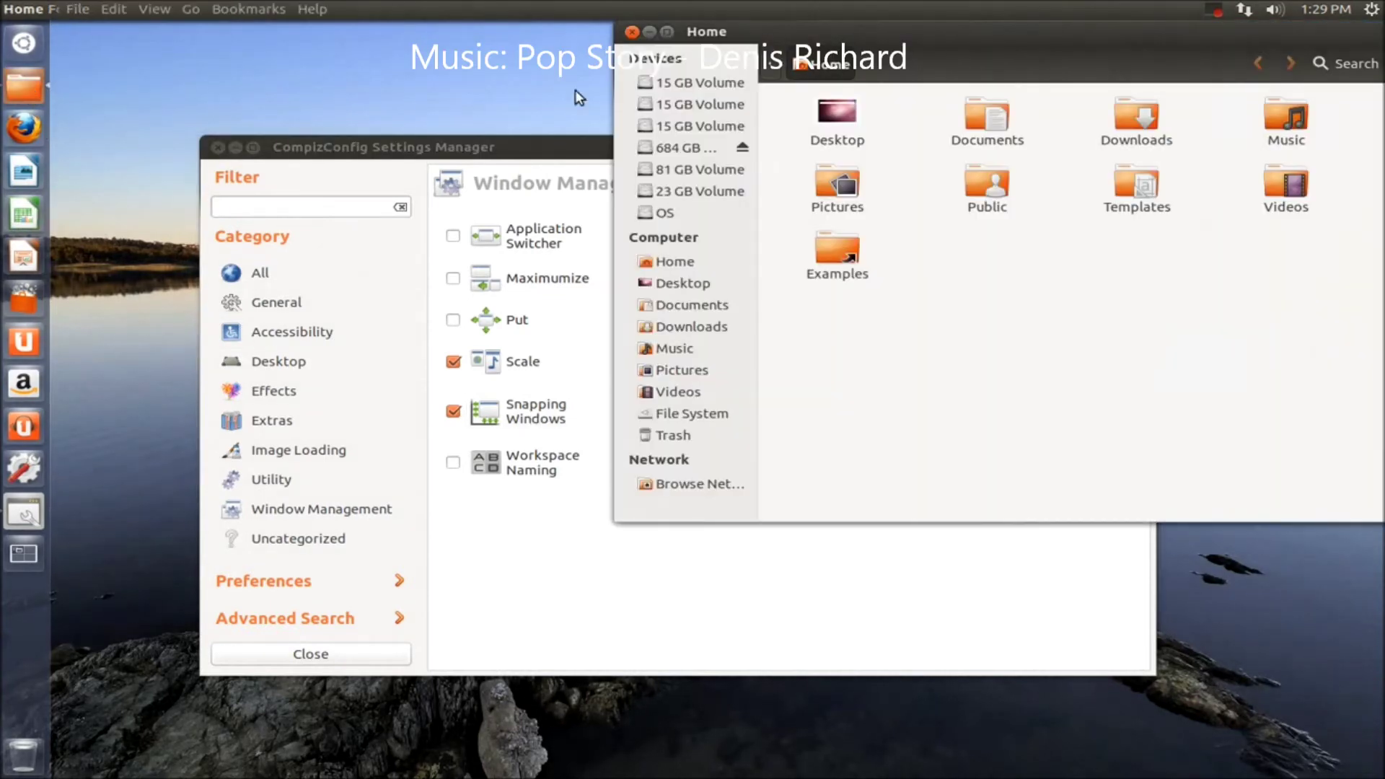
pyautogui.moveTo(925, 50); pyautogui.dragTo(799, 67)
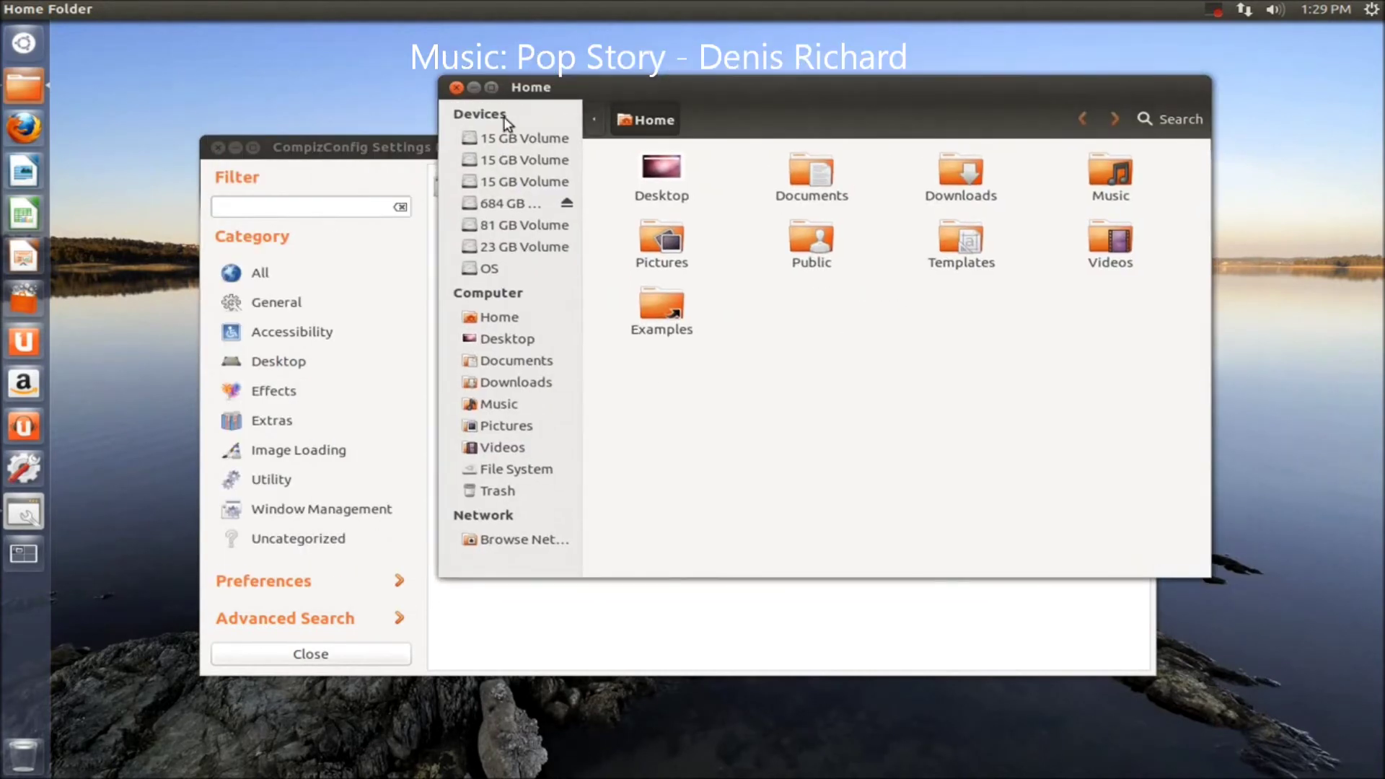
pyautogui.click(456, 87)
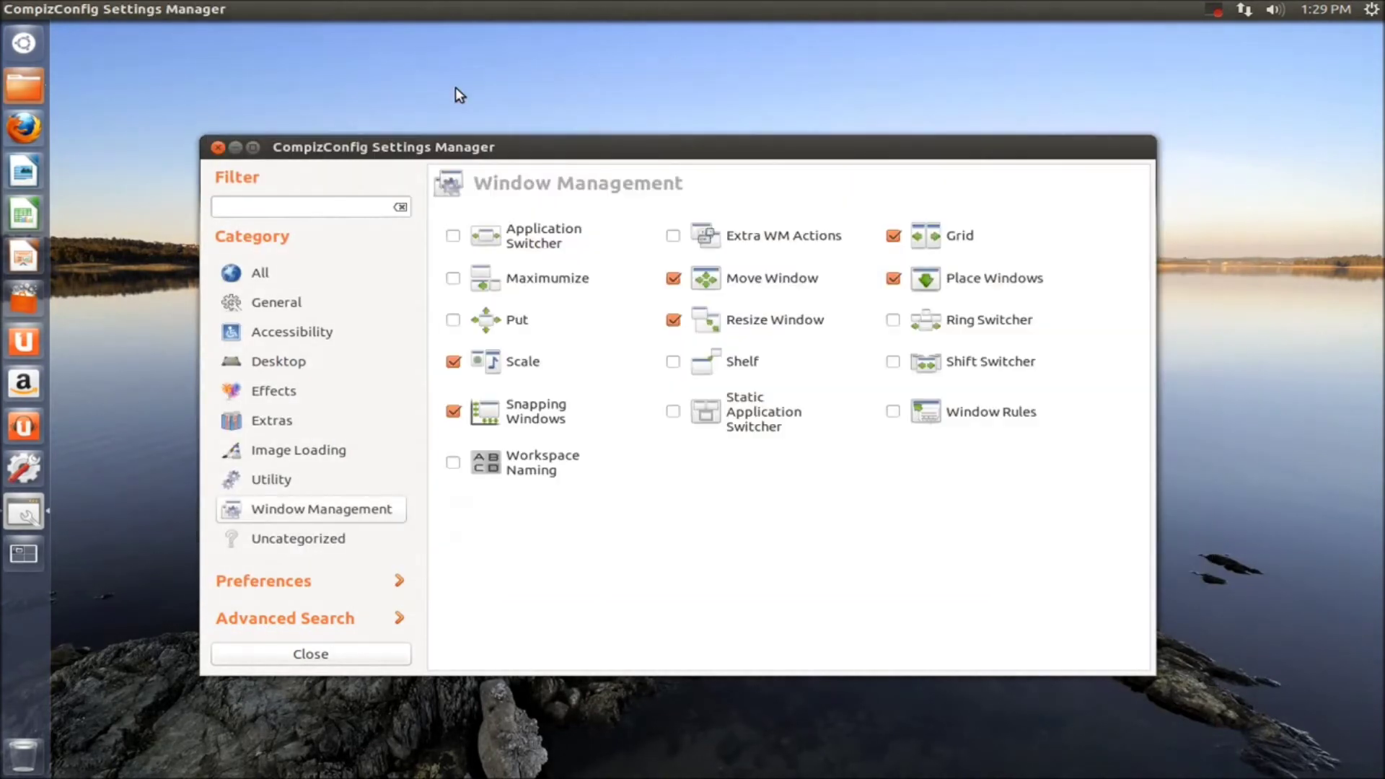
# Disable the Snapping Windows plugin and enable the Wobbly Windows effect.
pyautogui.click(453, 411)
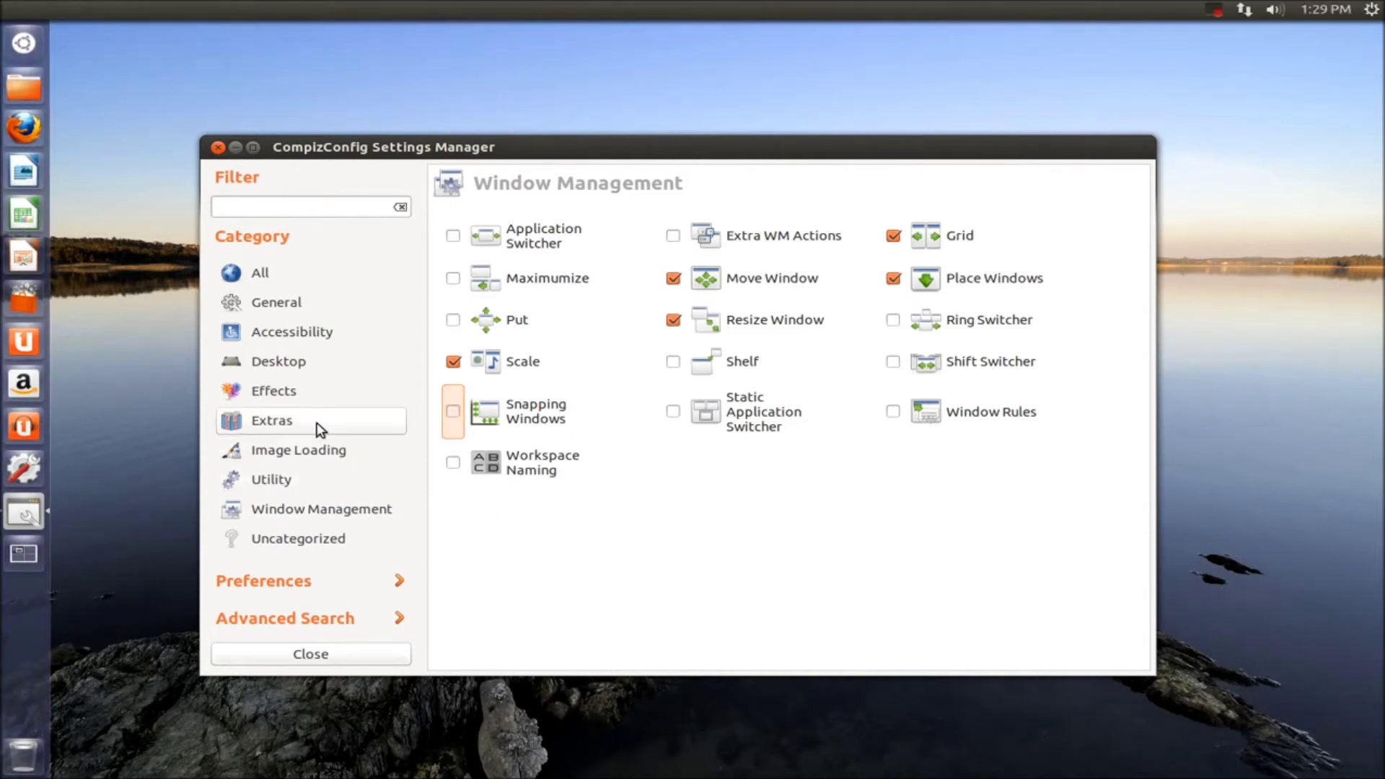
pyautogui.click(287, 390)
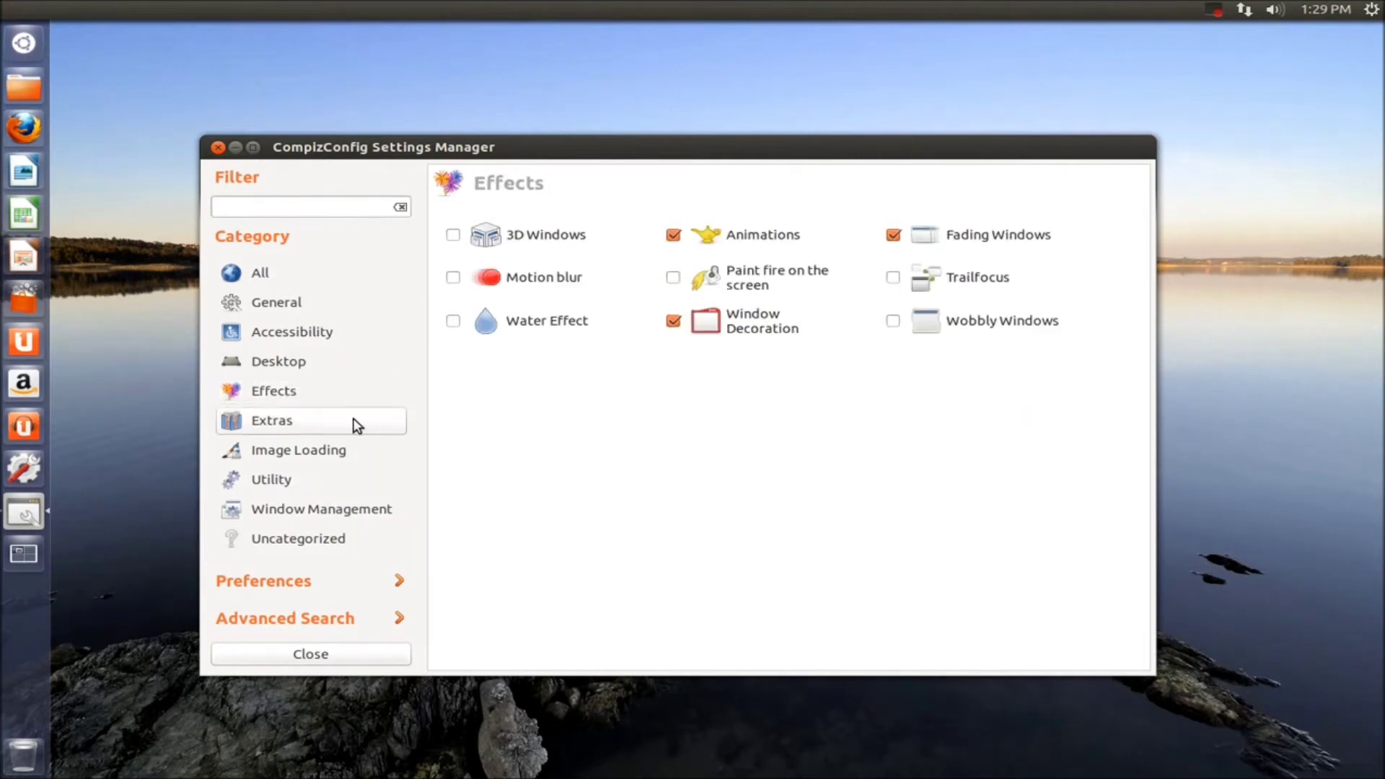
pyautogui.click(893, 321)
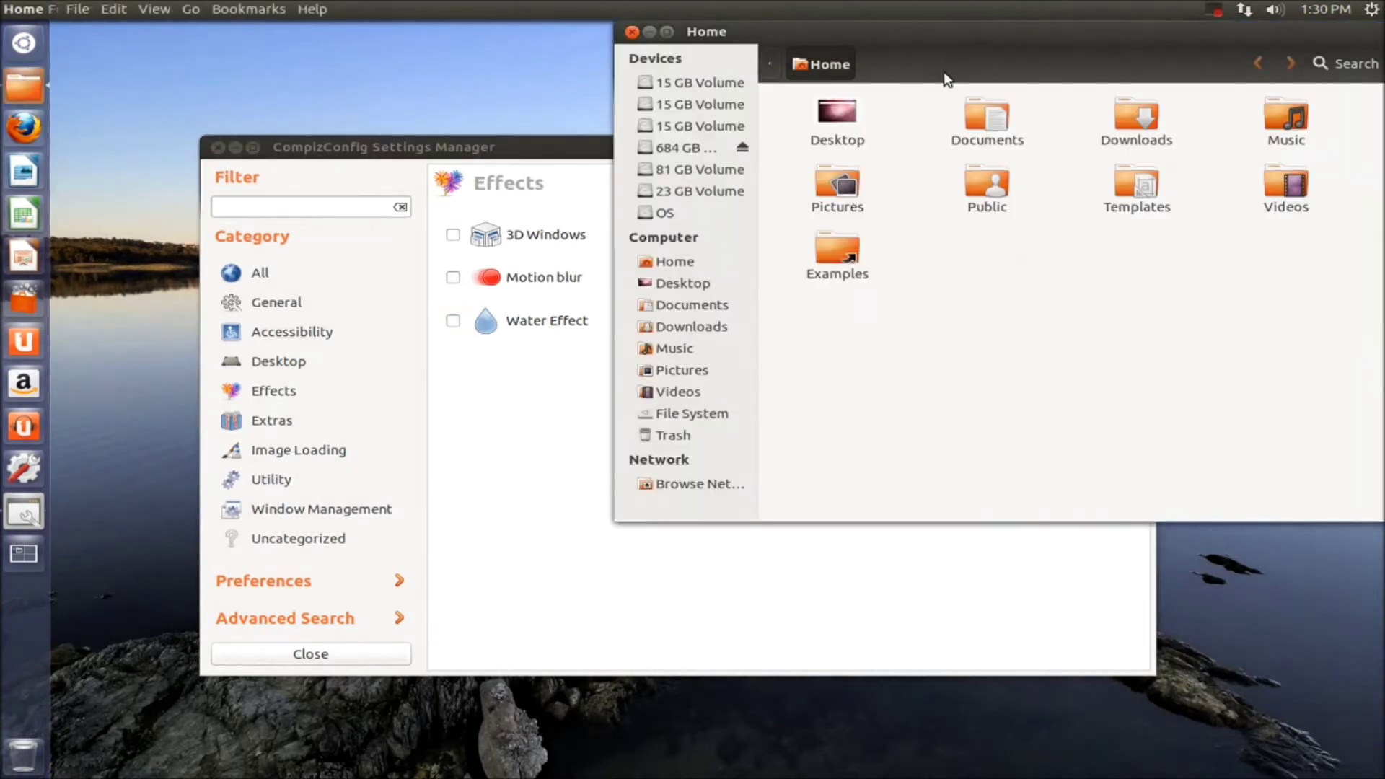
# Test the wobbly effect by moving the Home Folder window, and close it and CompizConfig Settings Manager.
pyautogui.moveTo(976, 38); pyautogui.dragTo(614, 91)
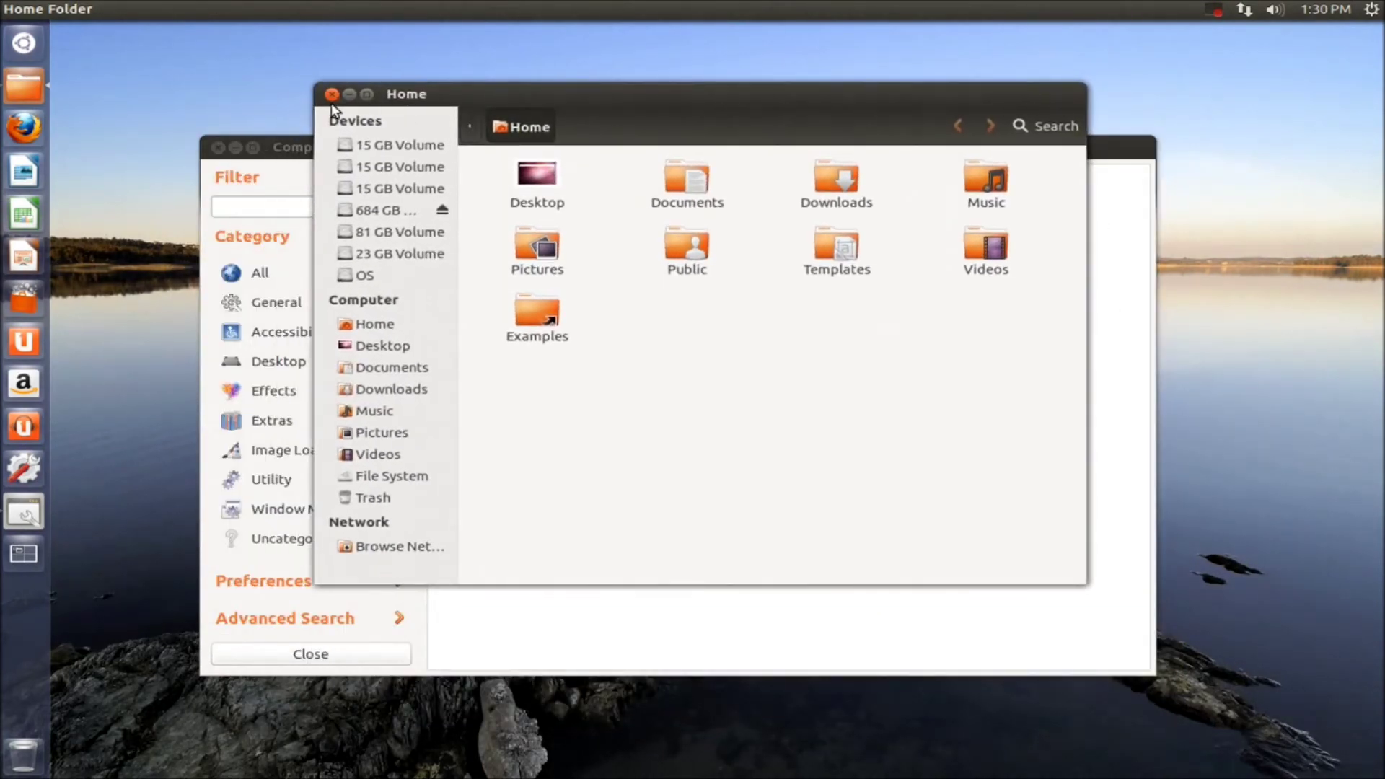
pyautogui.click(331, 94)
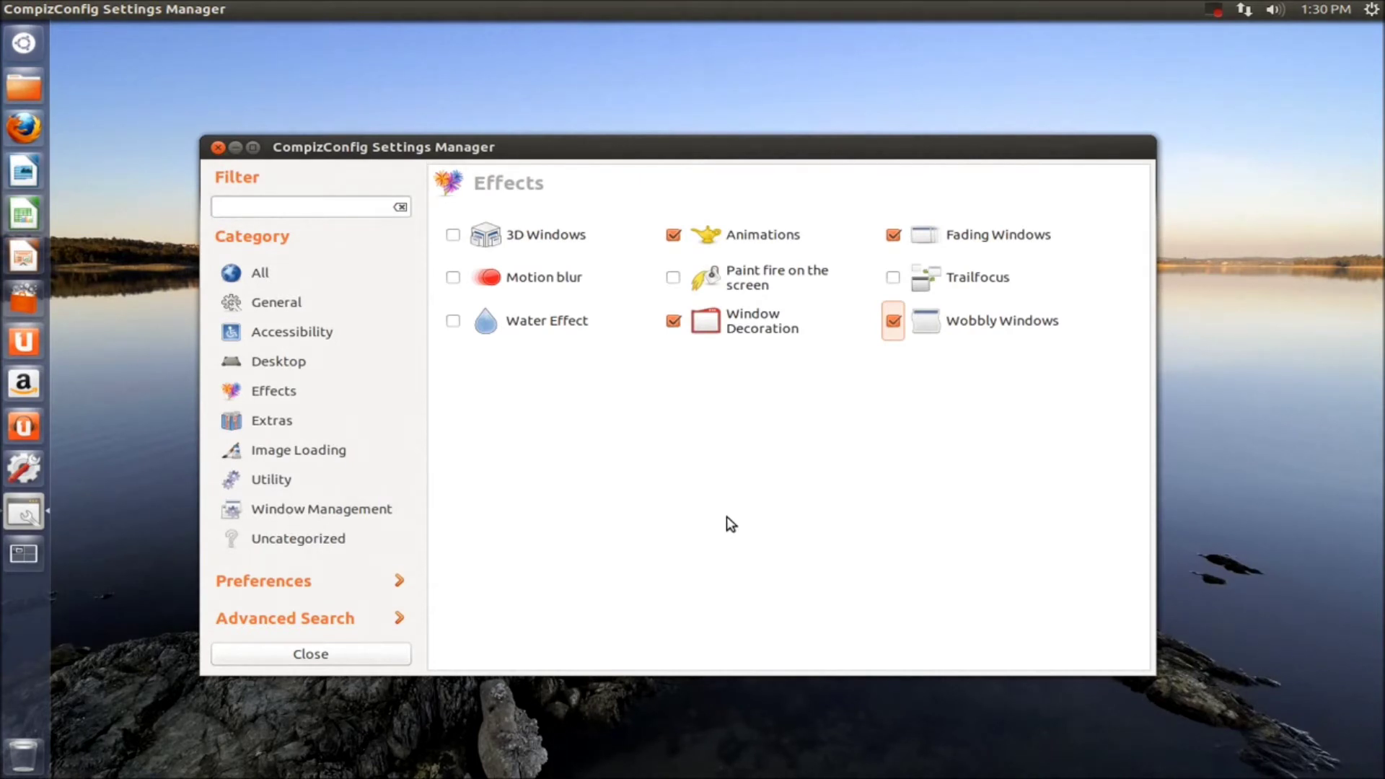
pyautogui.click(218, 148)
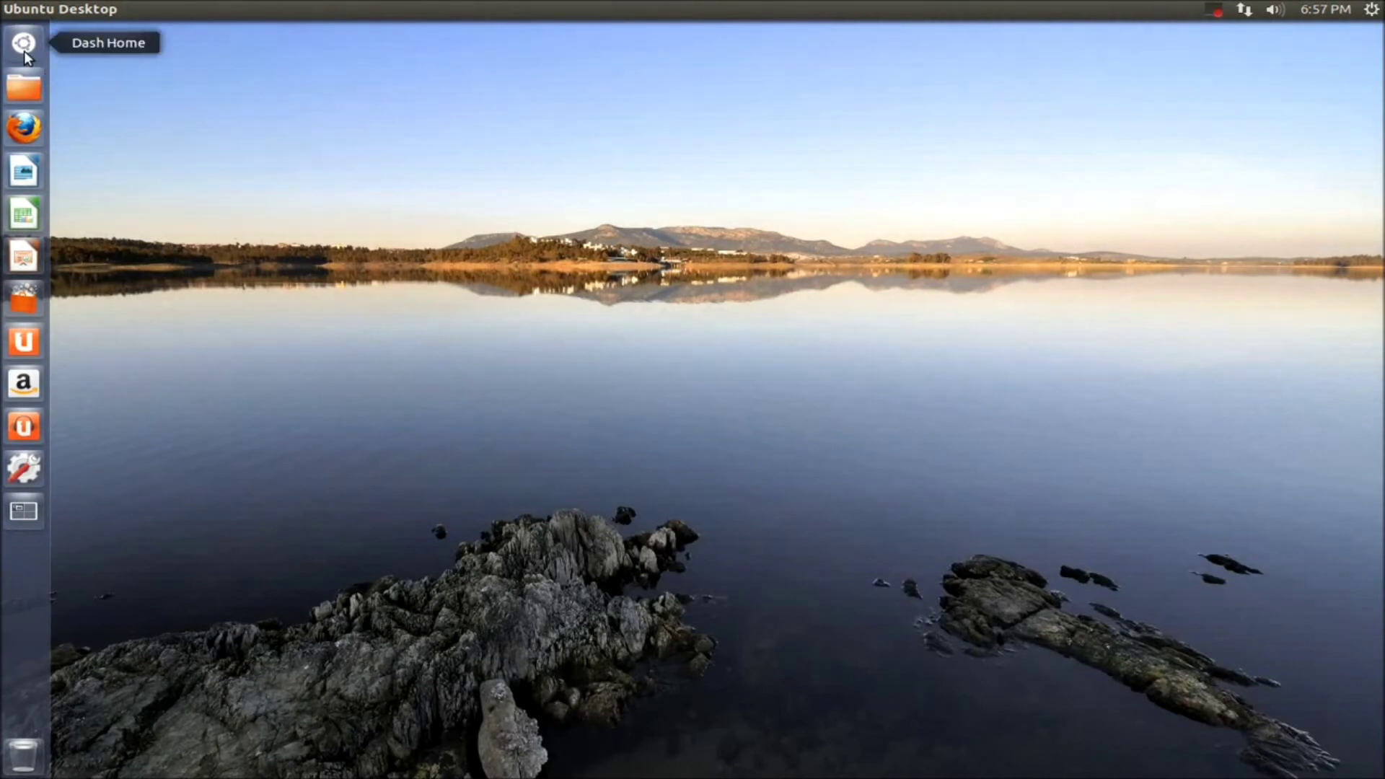
# Open the Dash and view its applications, files, music, photos and videos lenses, returning to the home lens.
pyautogui.click(24, 47)
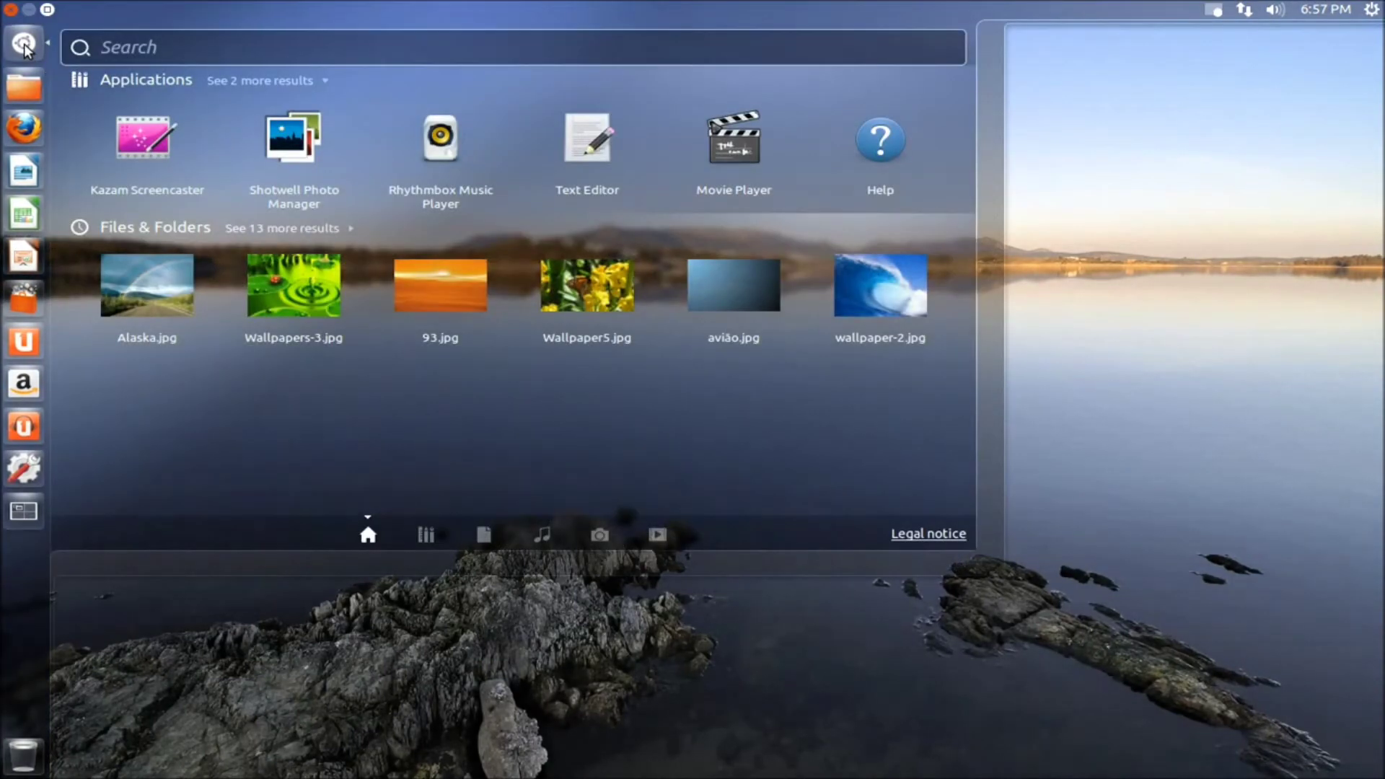
pyautogui.click(426, 534)
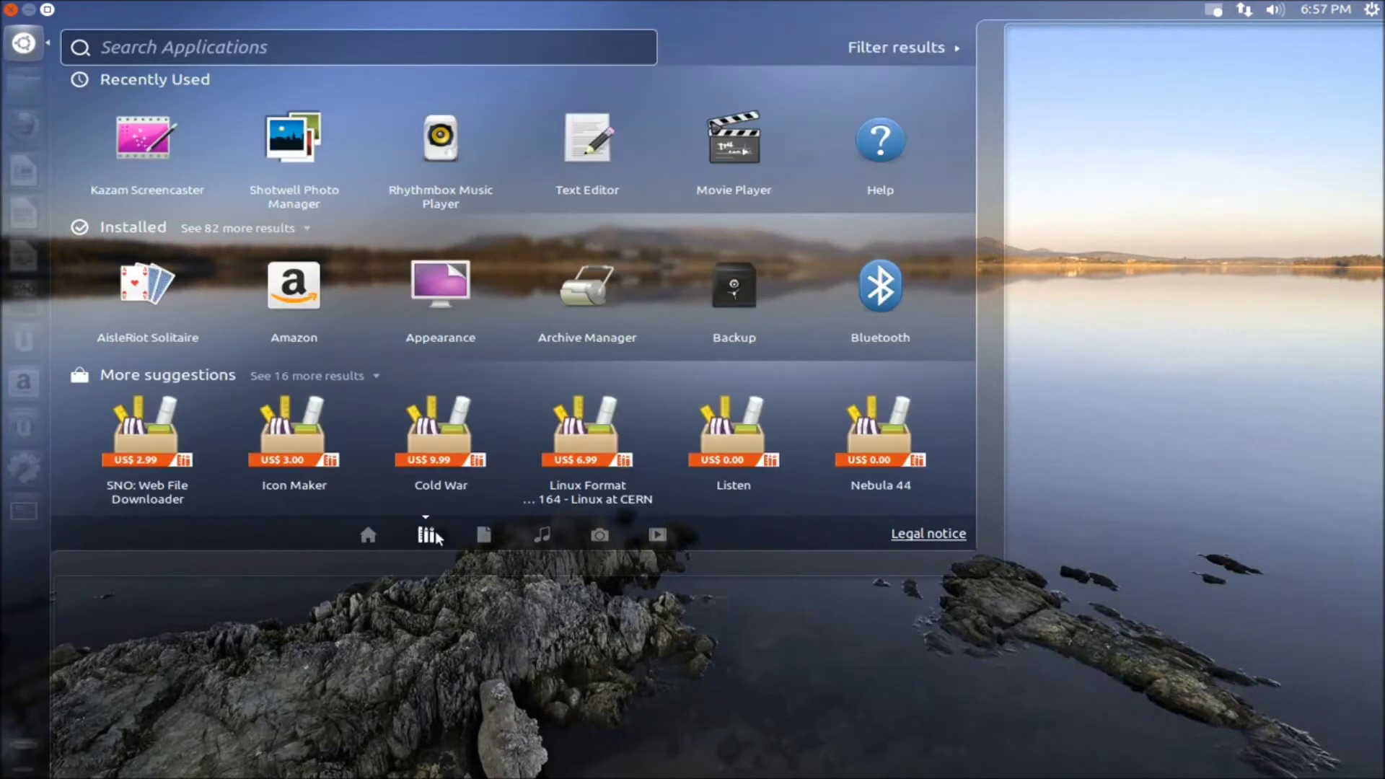
pyautogui.click(484, 538)
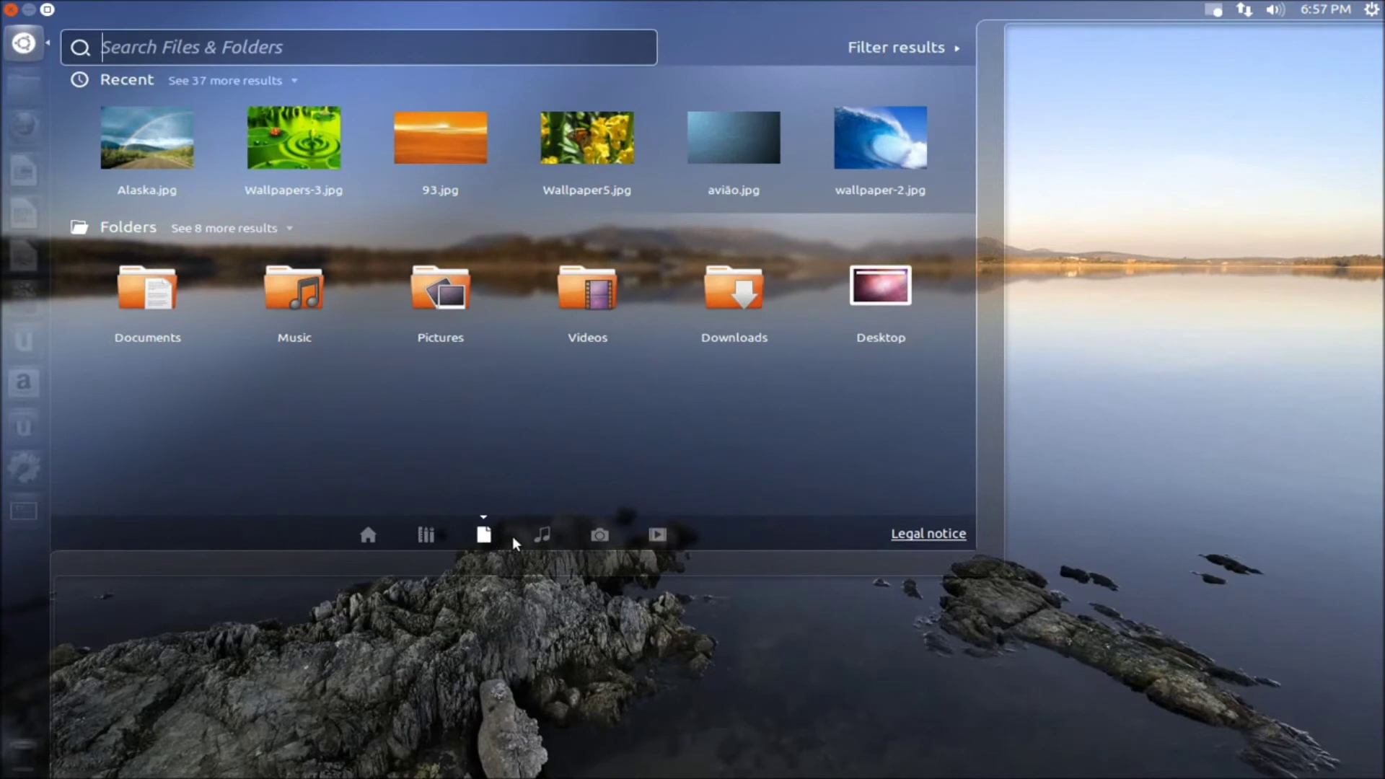
pyautogui.click(542, 535)
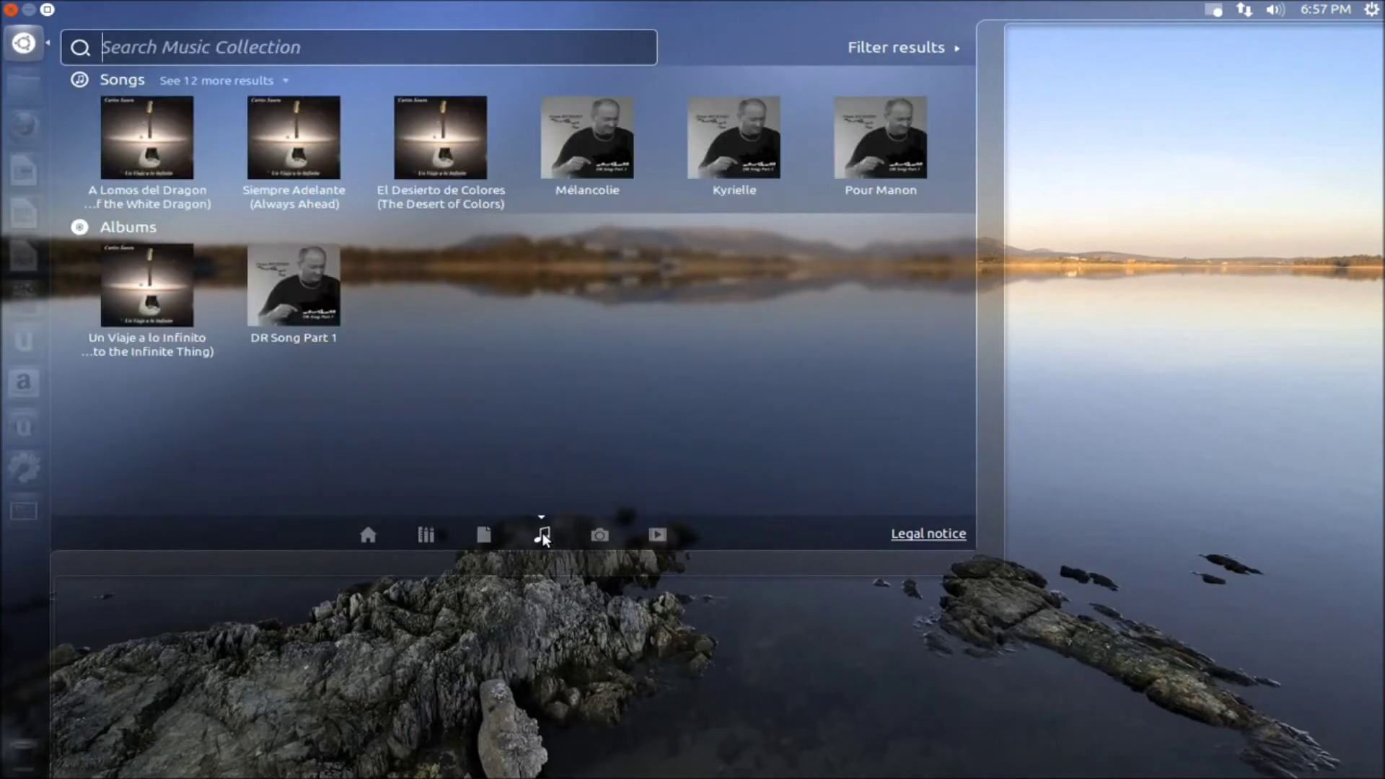
pyautogui.click(602, 536)
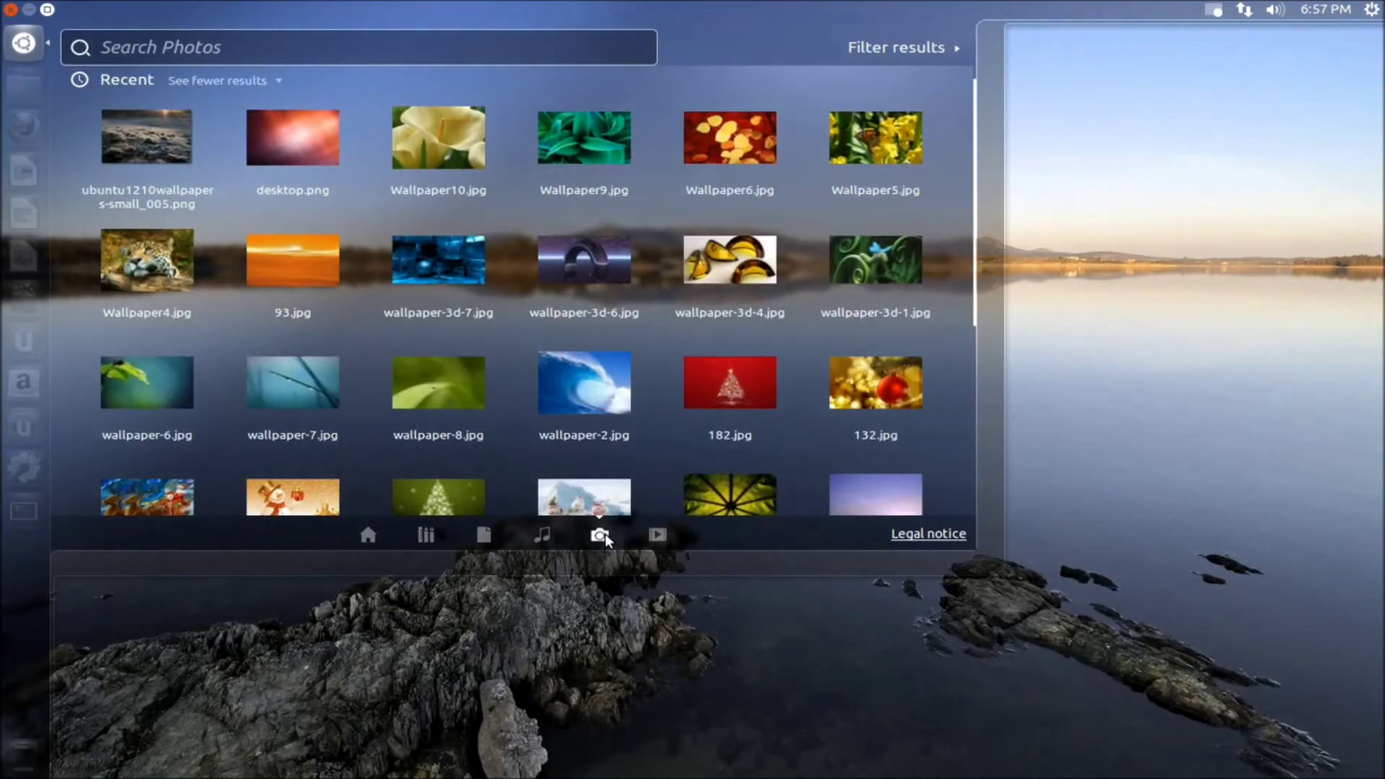
pyautogui.click(658, 536)
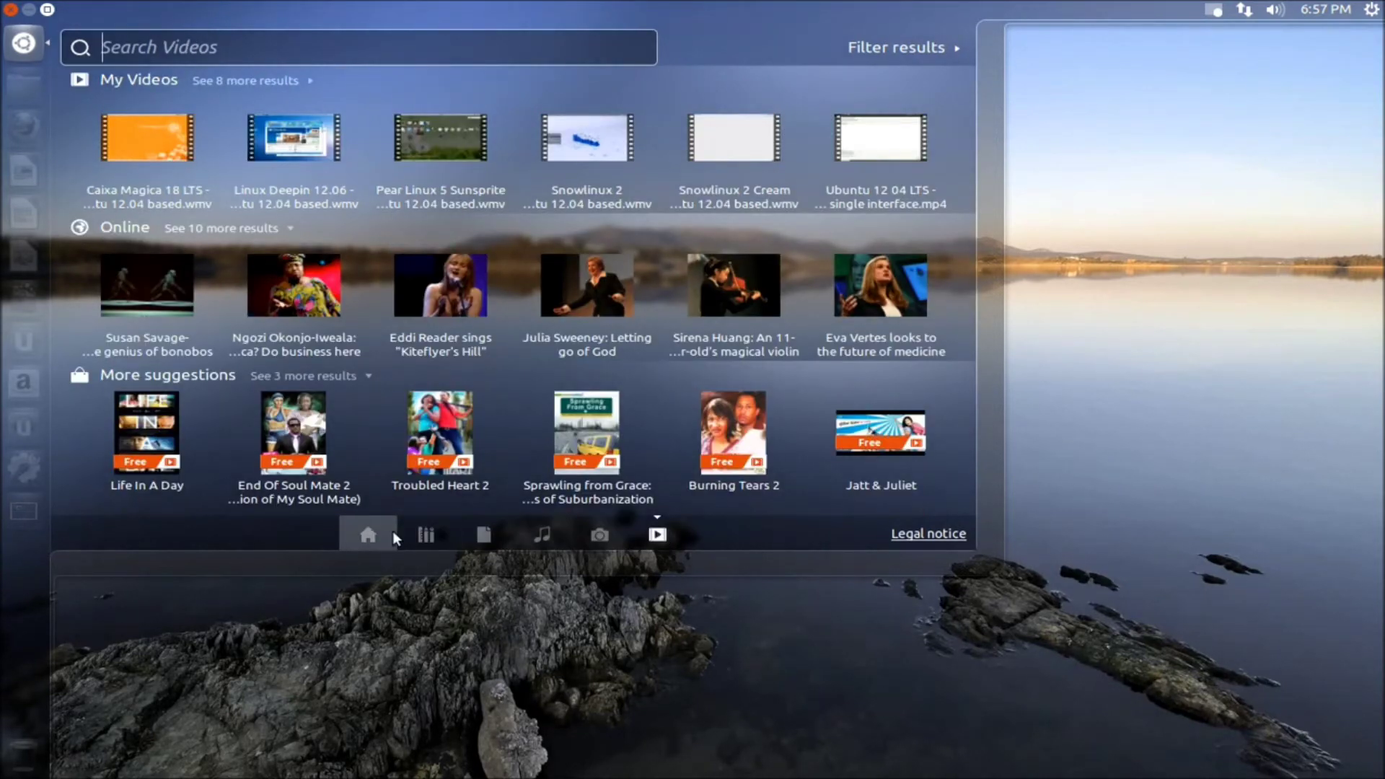
pyautogui.click(369, 535)
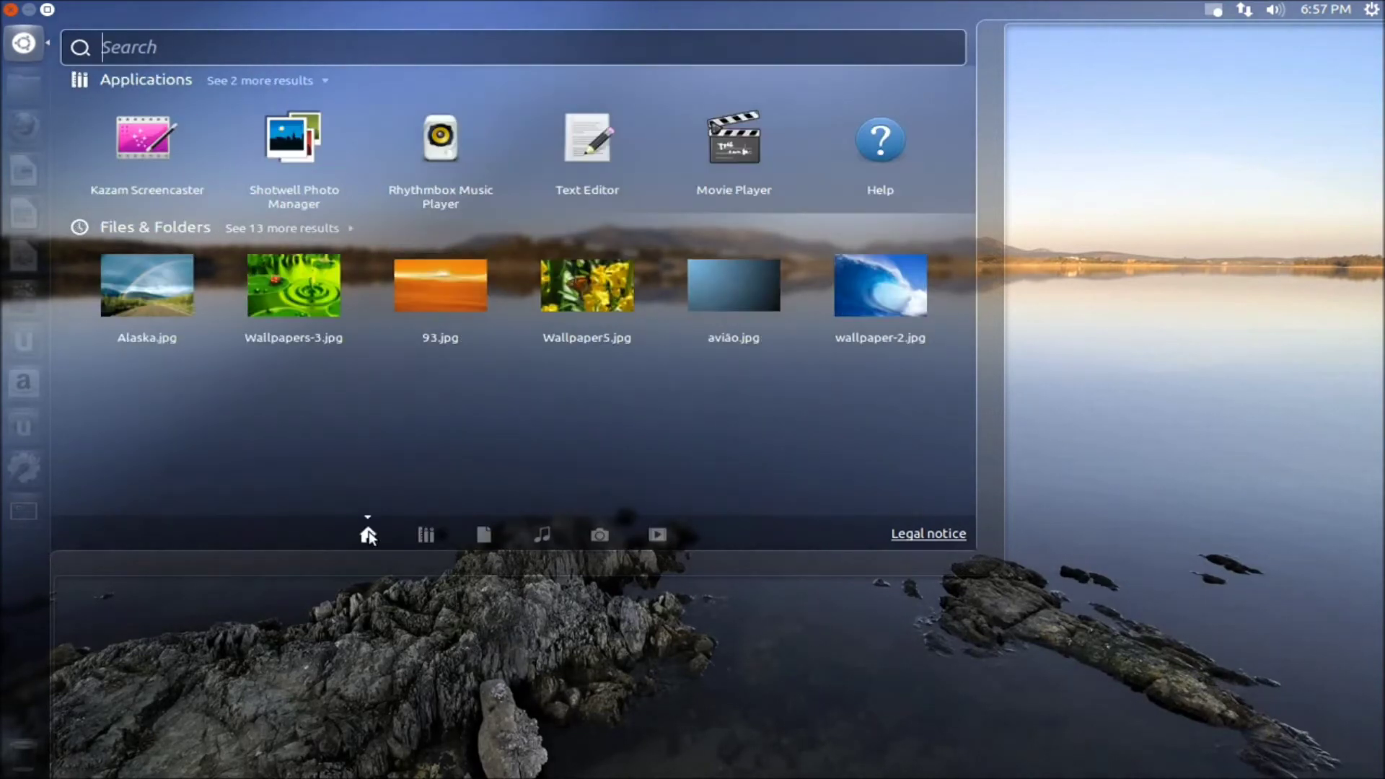
# Maximize the Dash and view the applications lens with its result filters shown, expanding and collapsing the Installed list.
pyautogui.click(48, 10)
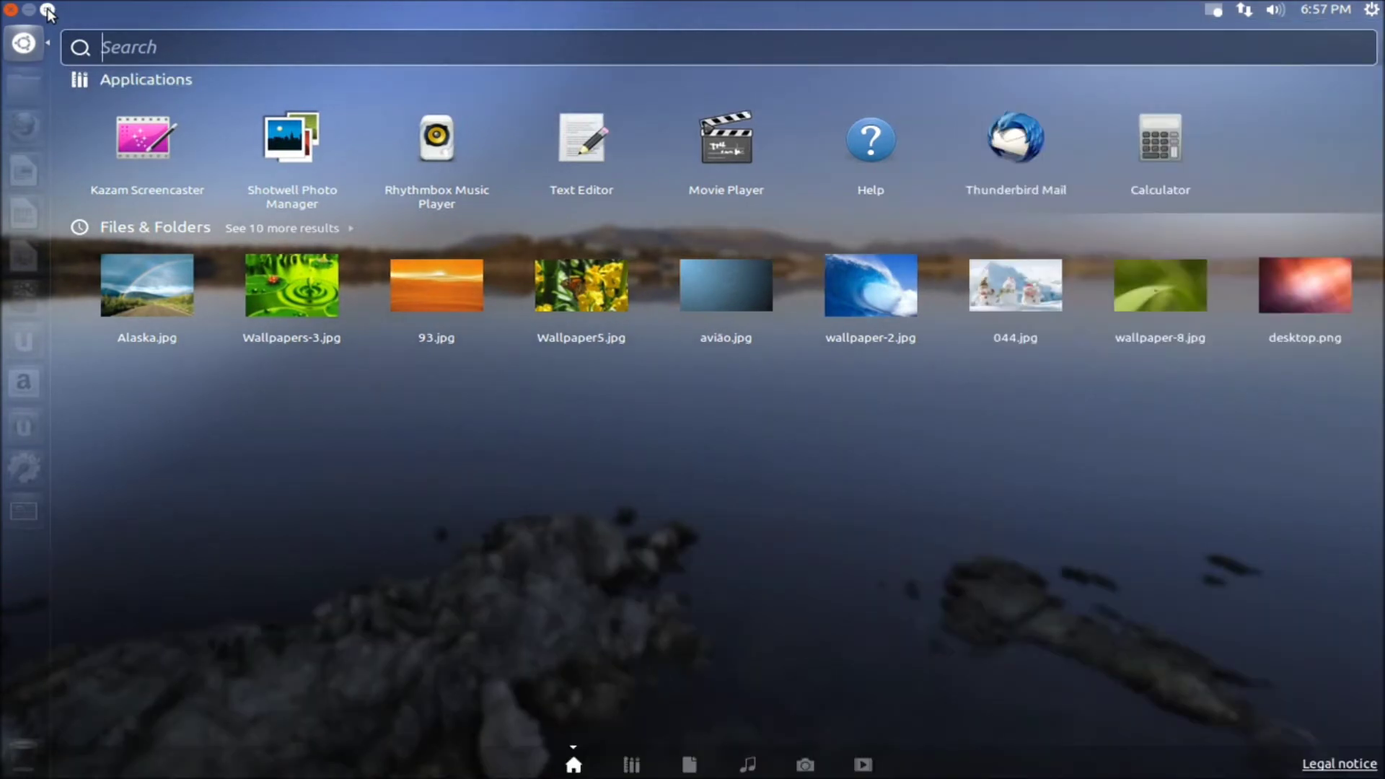
pyautogui.click(632, 766)
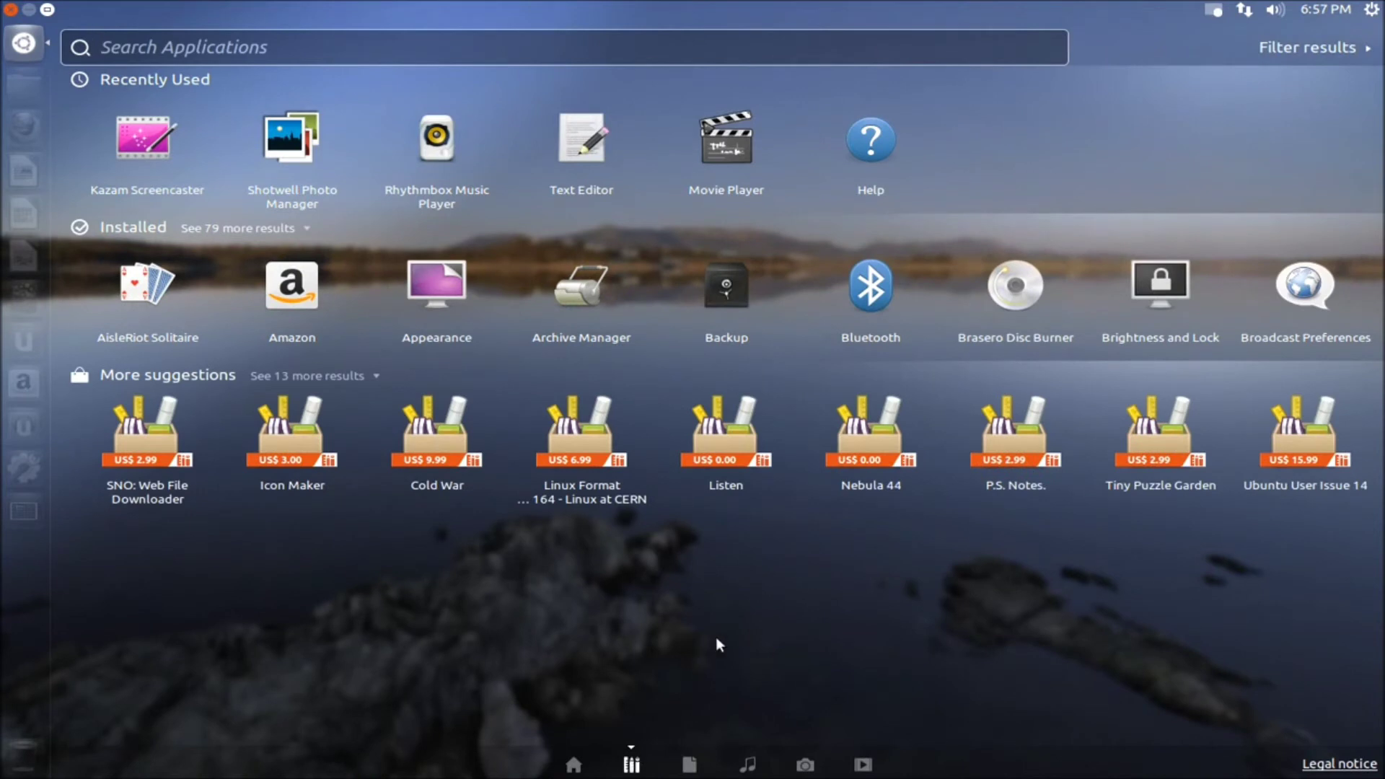
pyautogui.click(1366, 49)
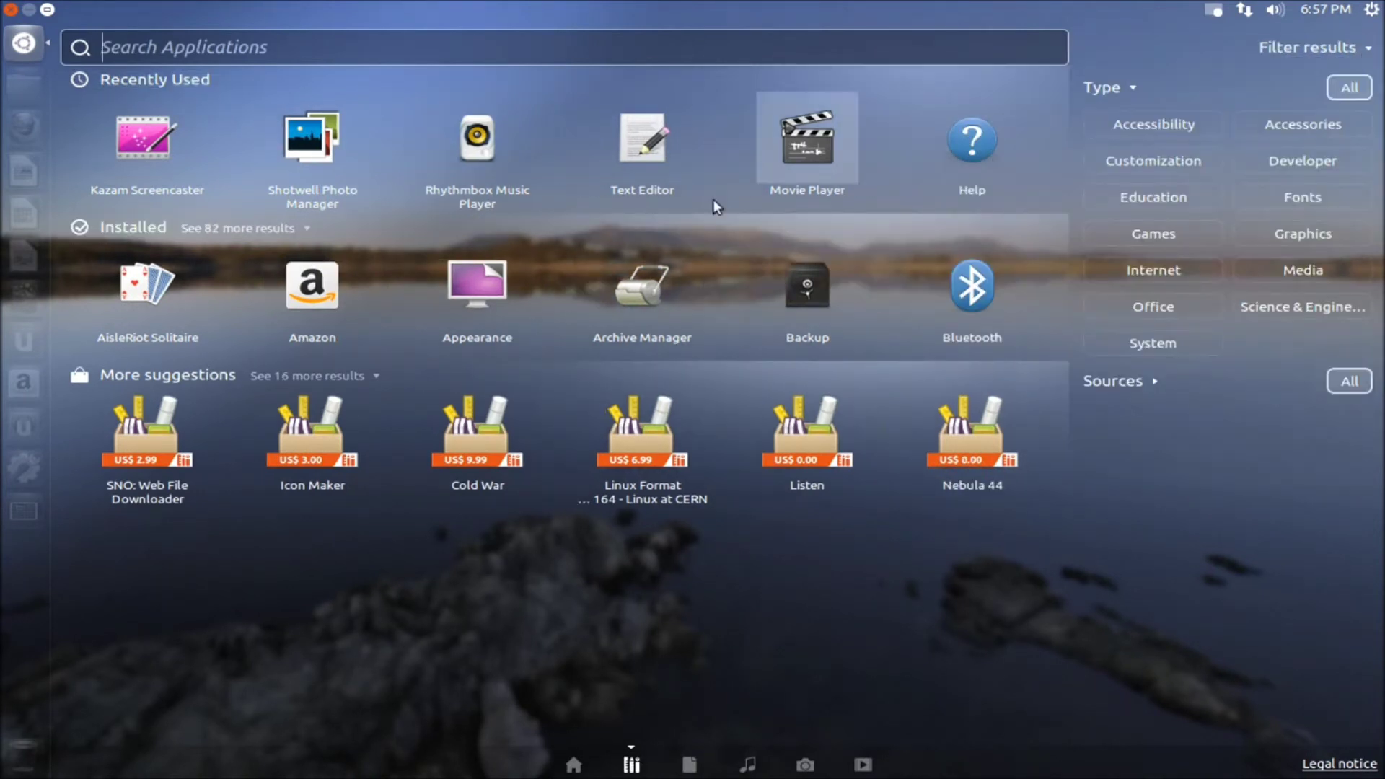
pyautogui.click(306, 228)
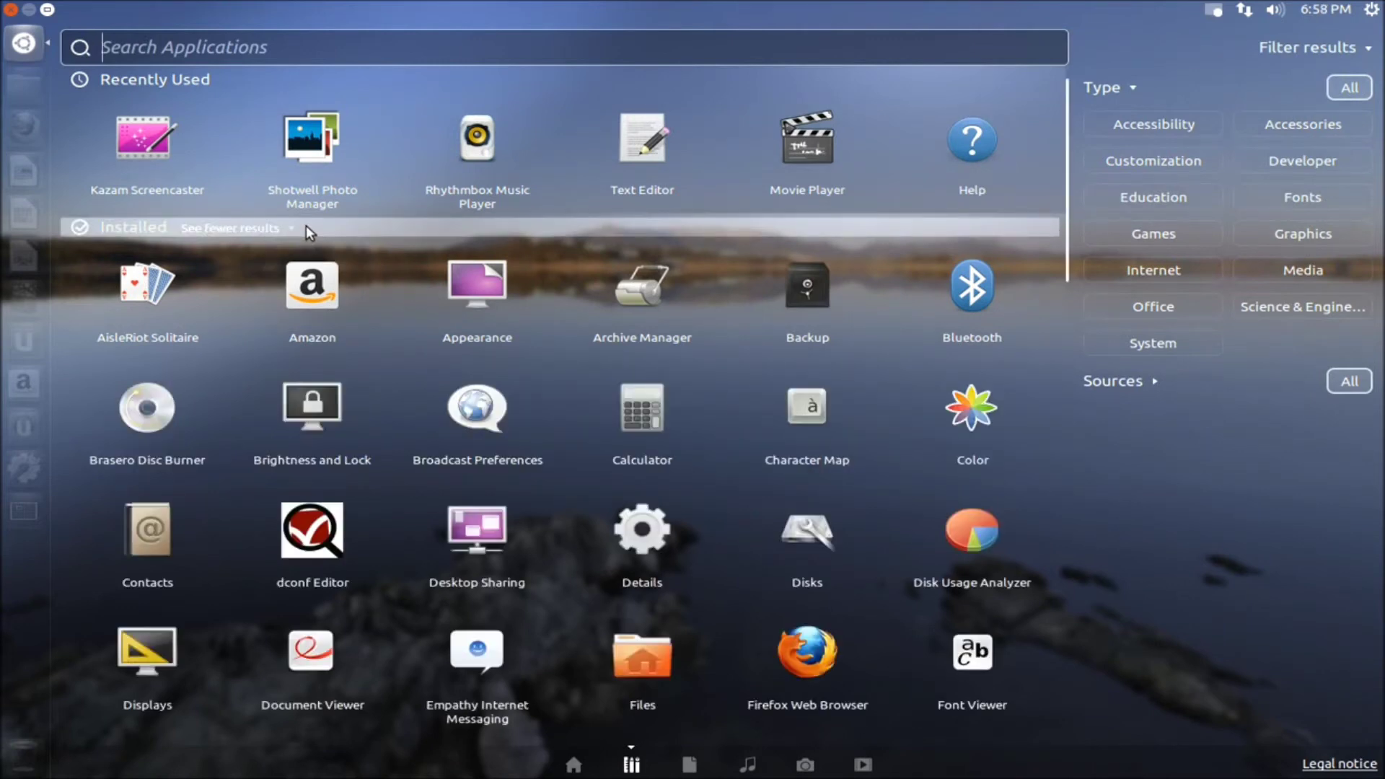
pyautogui.click(306, 228)
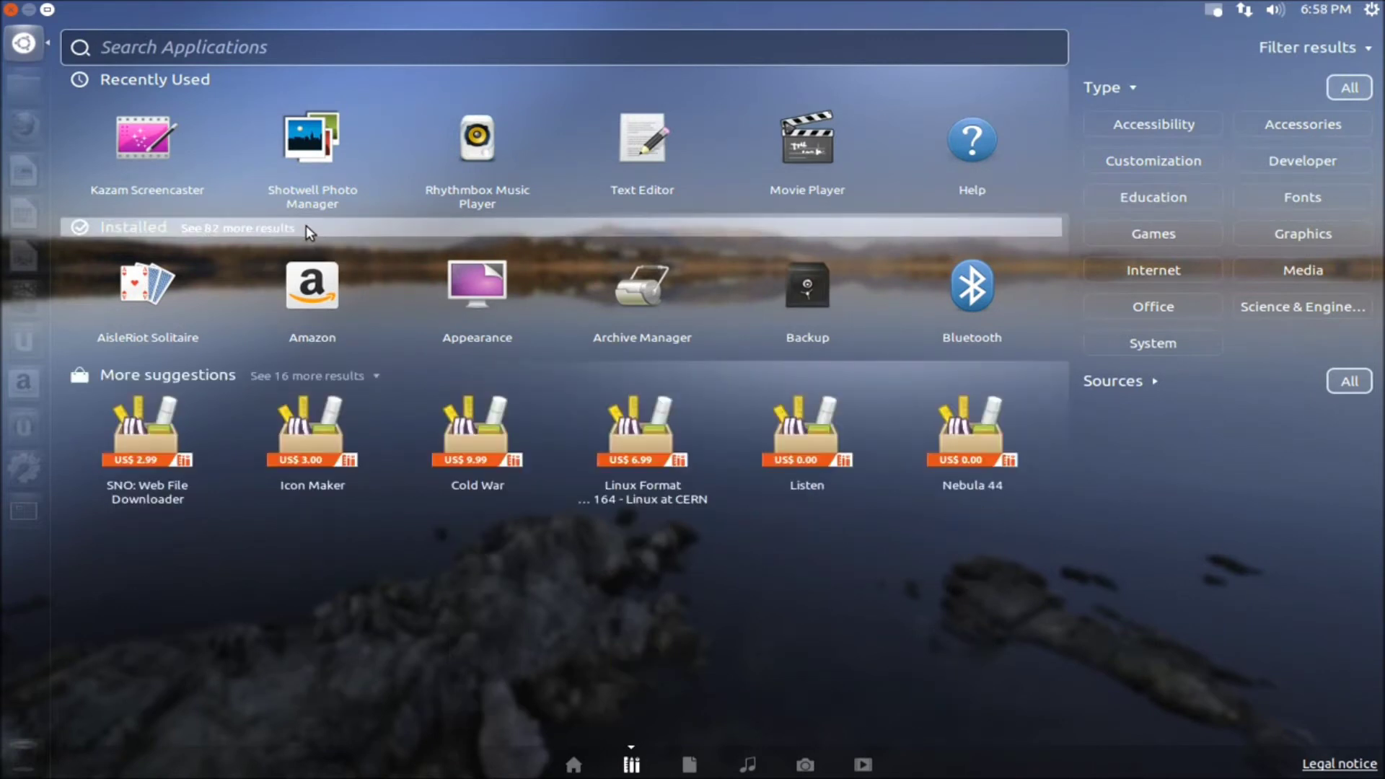
# Expand the More suggestions and Installed lists in the applications lens, look through the results, and hide the result filters.
pyautogui.click(378, 381)
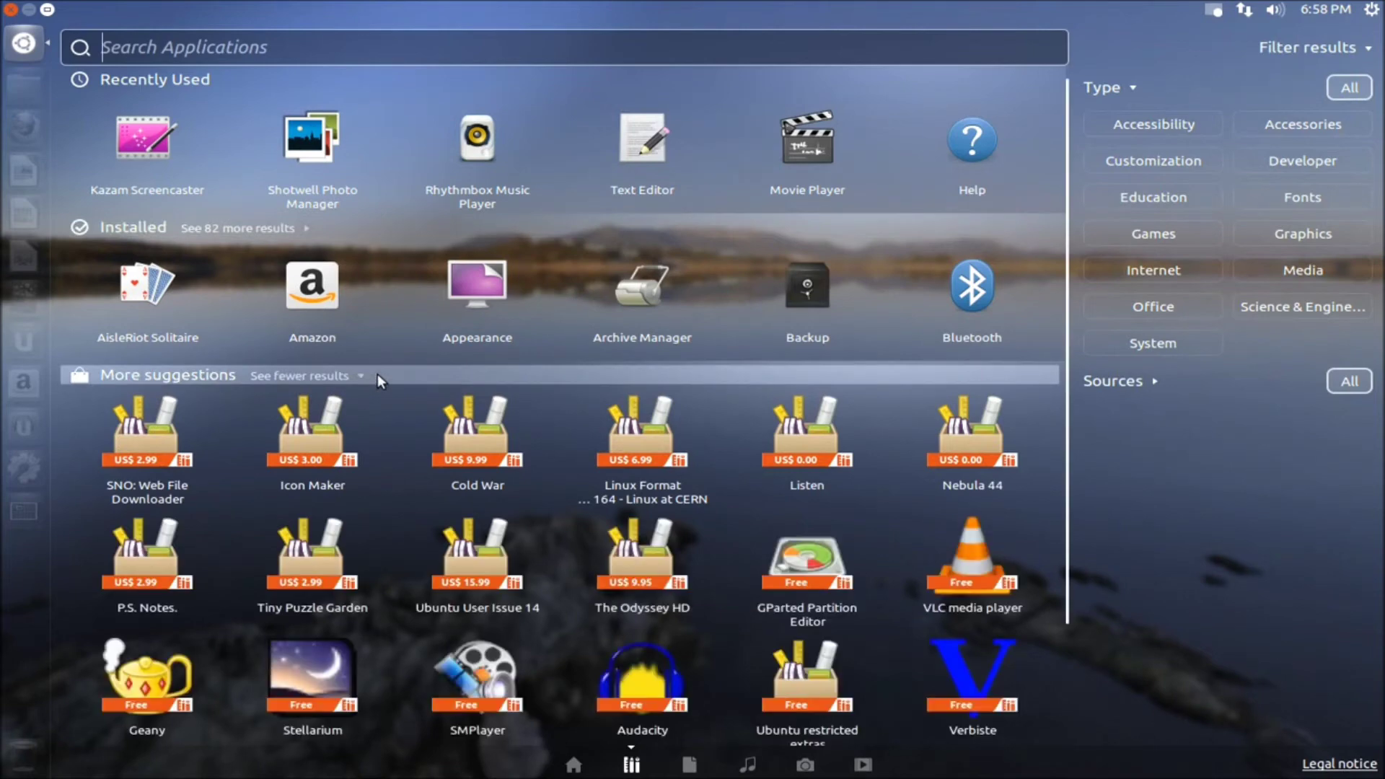
pyautogui.click(308, 229)
pyautogui.moveTo(1067, 149)
pyautogui.mouseDown()
pyautogui.moveTo(1065, 638)
pyautogui.moveTo(1094, 551)
pyautogui.moveTo(1045, 228)
pyautogui.moveTo(1048, 138)
pyautogui.mouseUp()
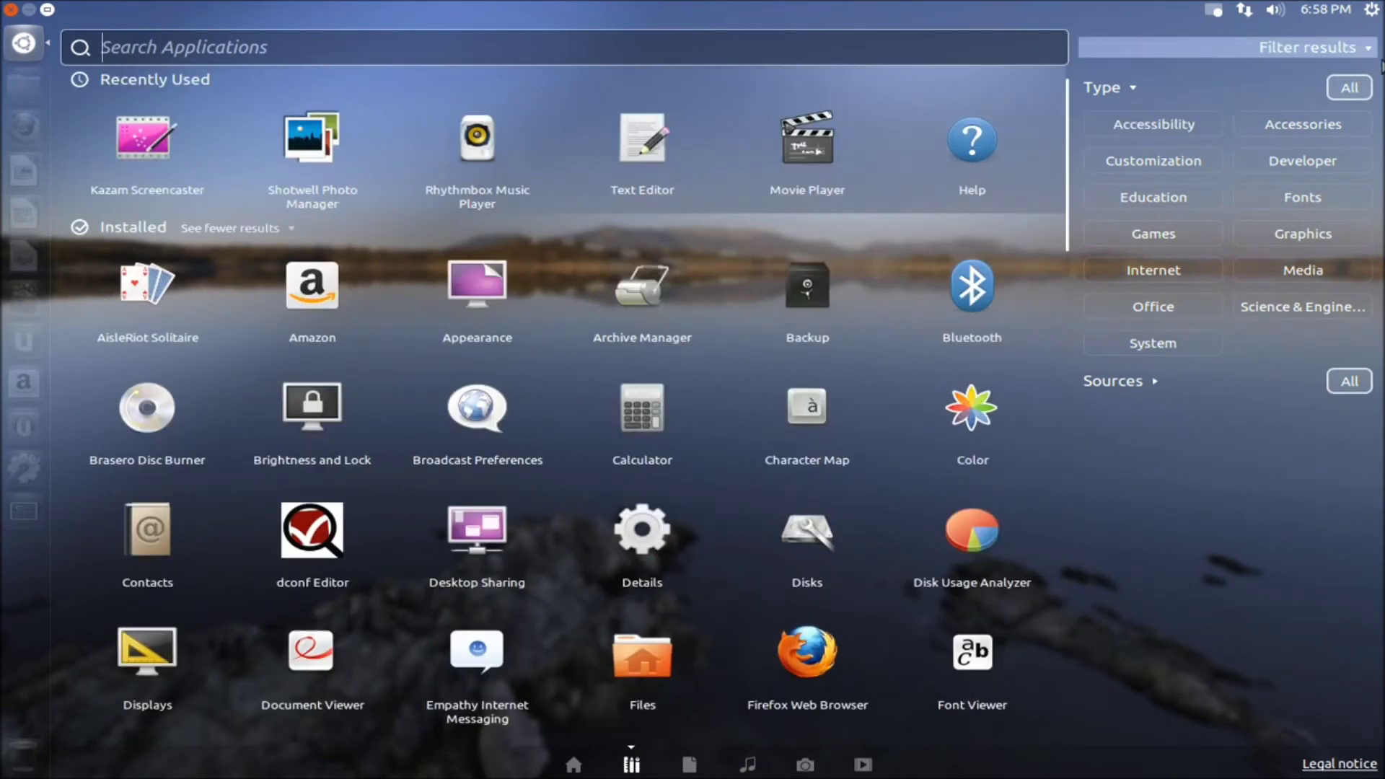
pyautogui.click(1371, 47)
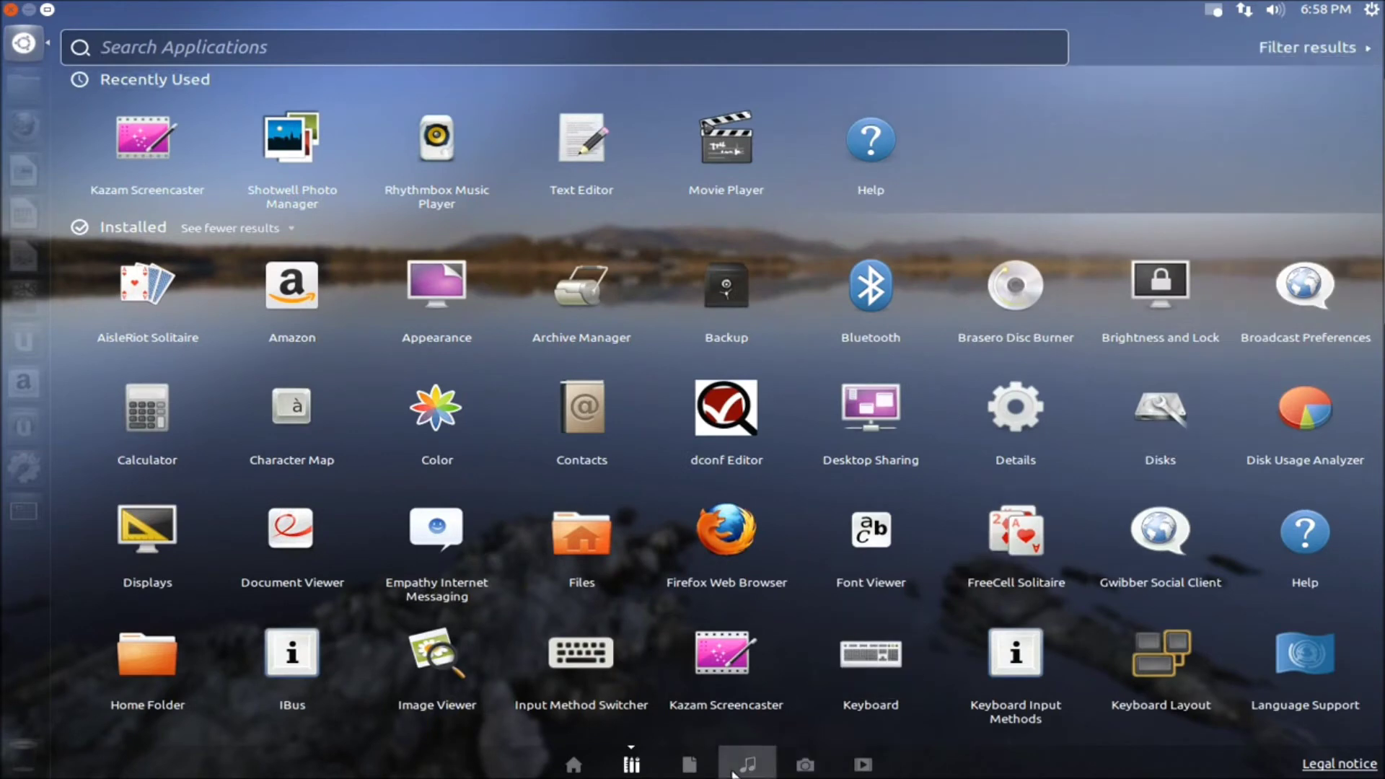
# View the files lens with its Recent and Folders lists expanded, showing and hiding the result filters.
pyautogui.click(690, 764)
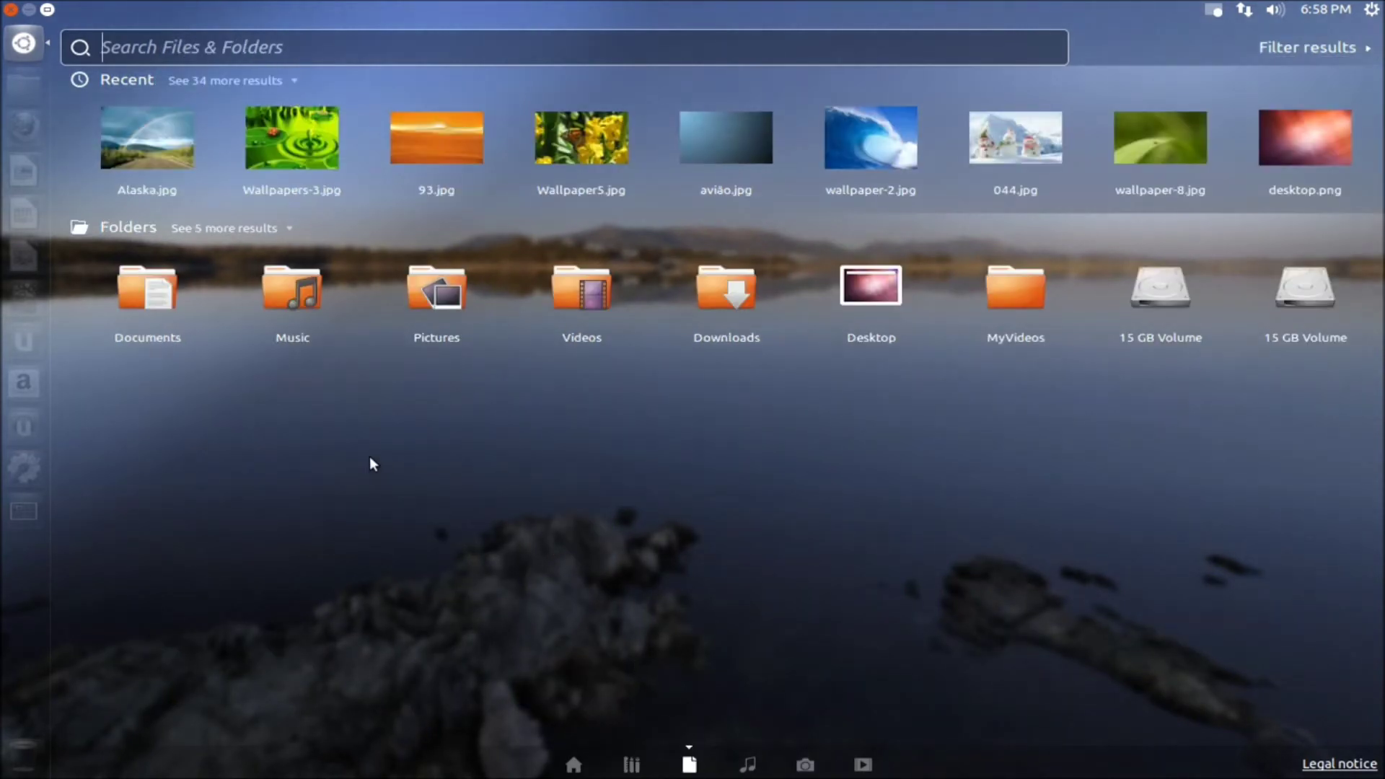
pyautogui.click(296, 81)
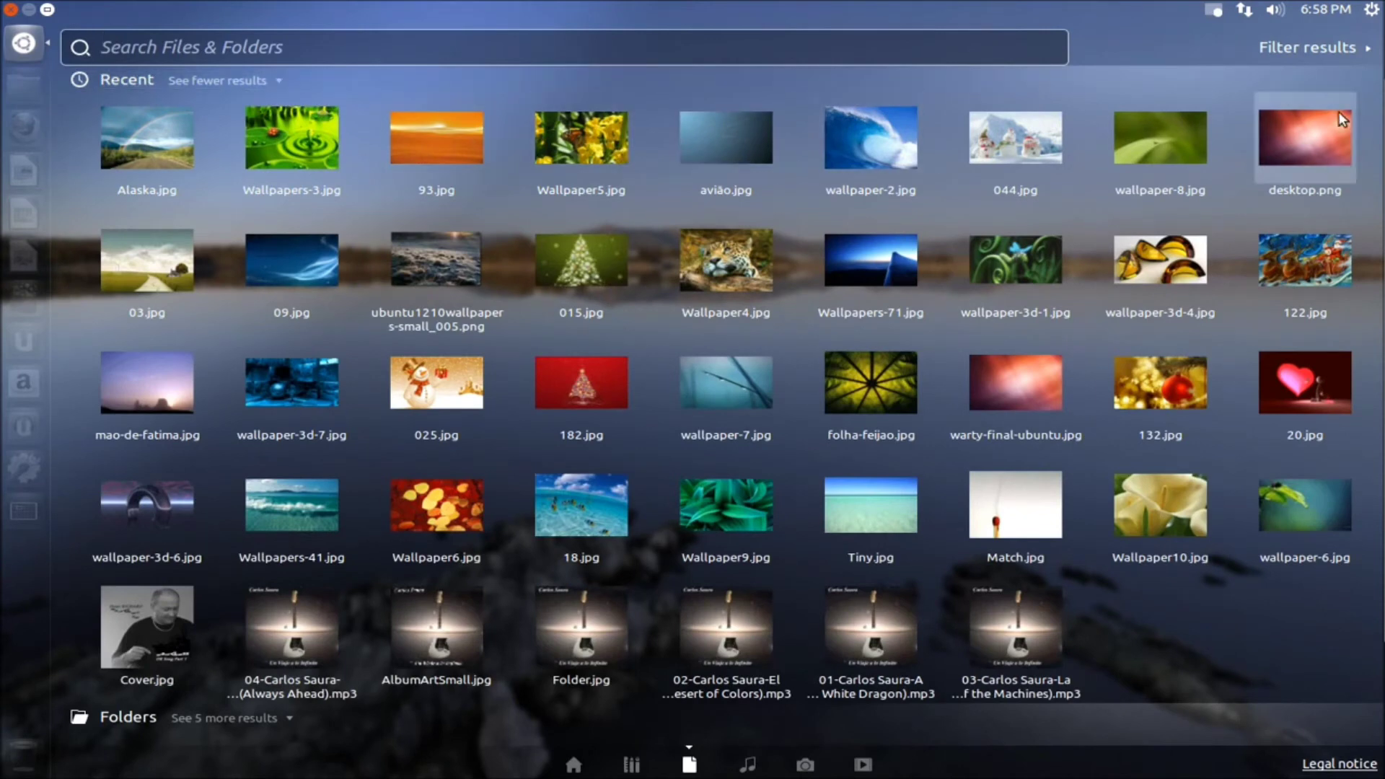
pyautogui.click(1367, 49)
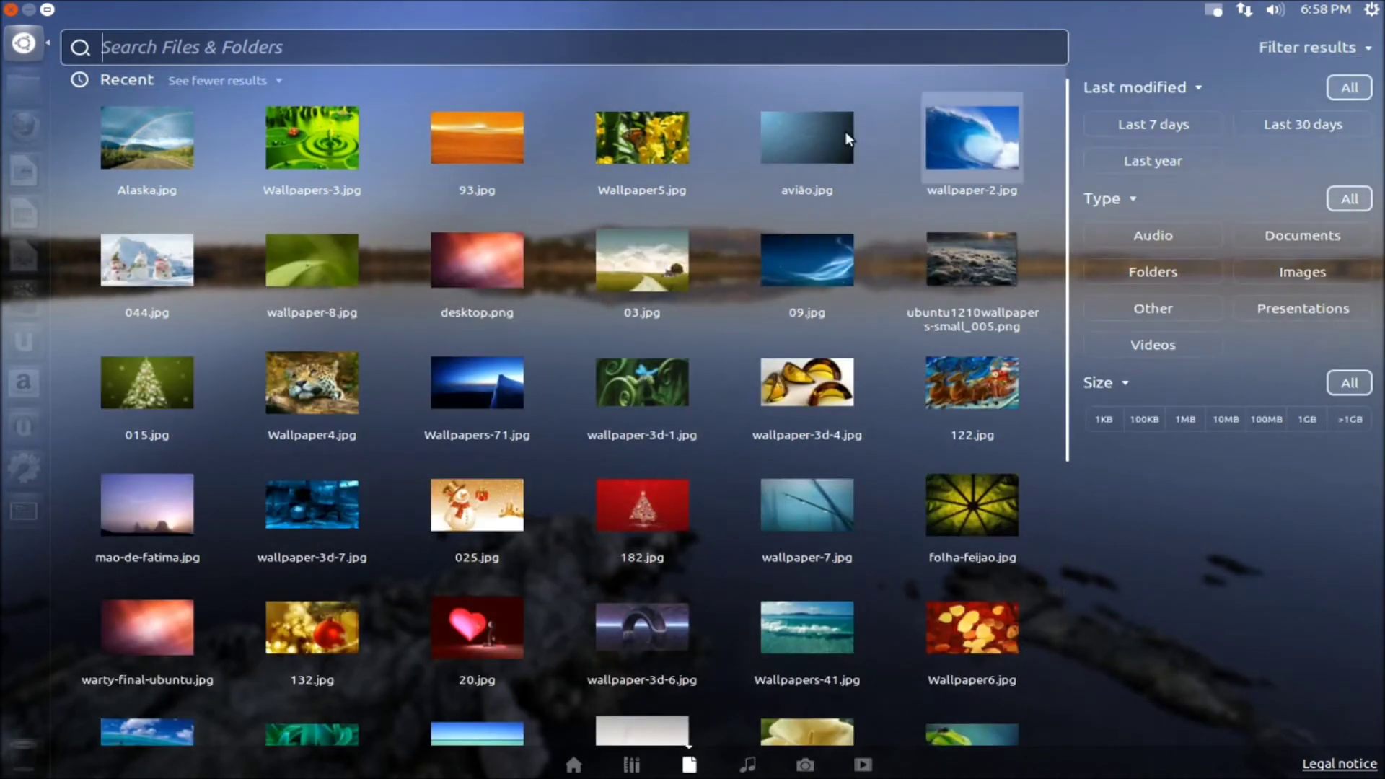
pyautogui.click(278, 78)
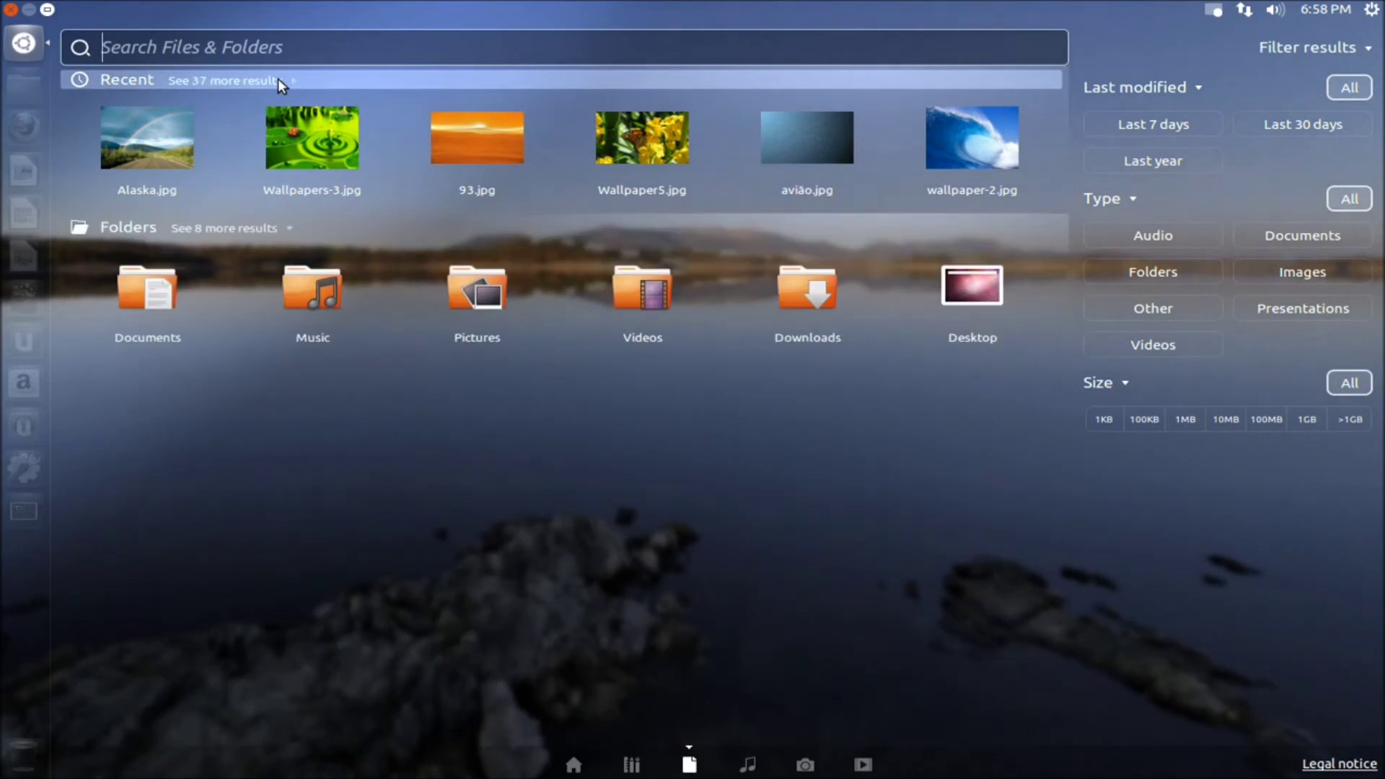
pyautogui.click(289, 229)
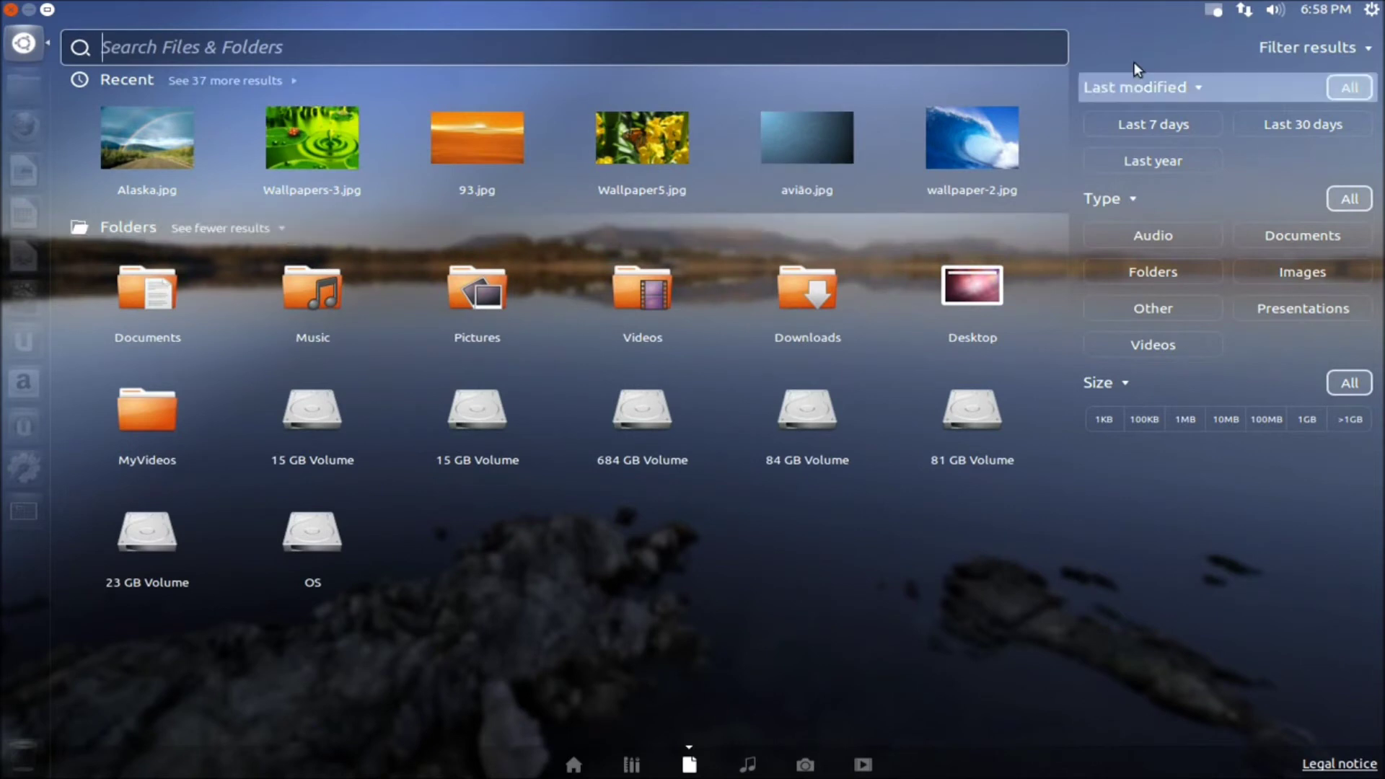
pyautogui.click(1371, 54)
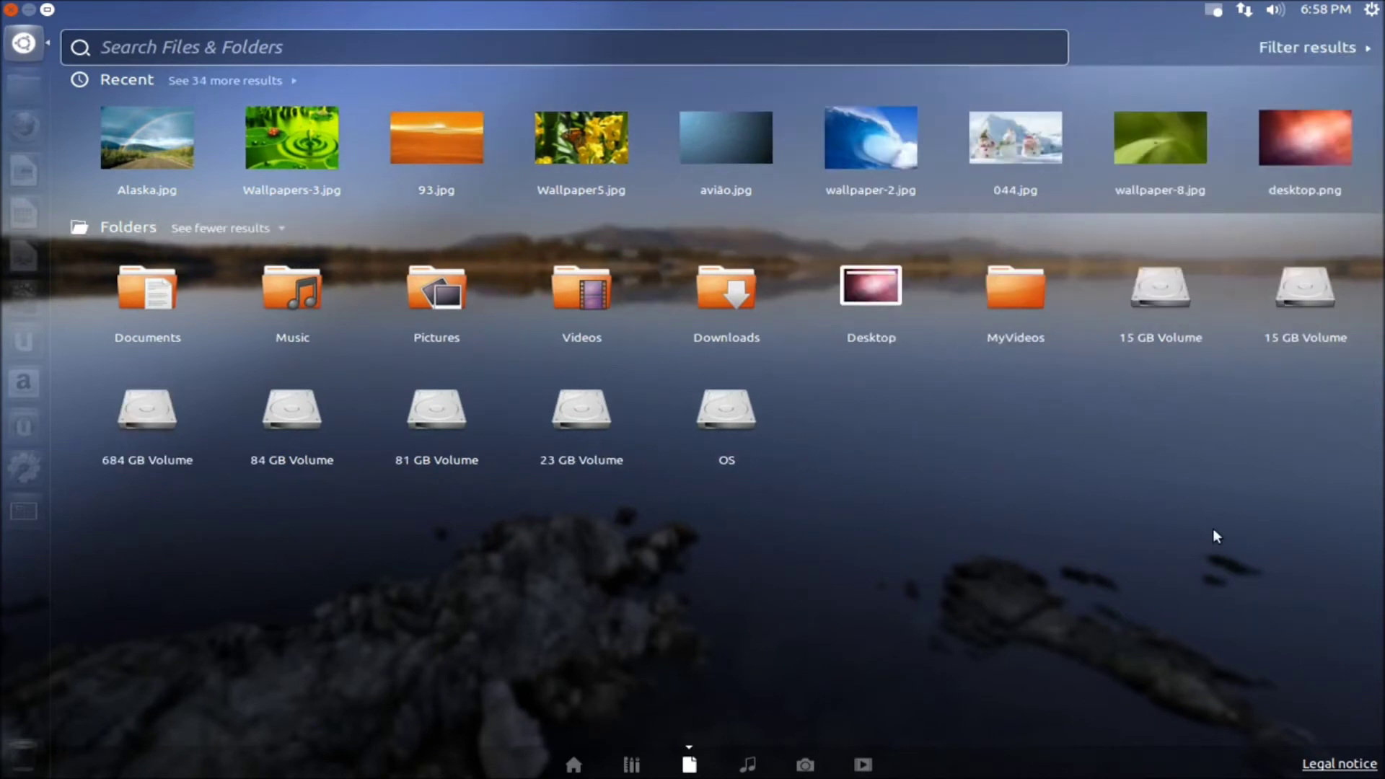
# View the music lens with its decade and genre filters, expanding the Songs list, and hide the filters.
pyautogui.click(748, 762)
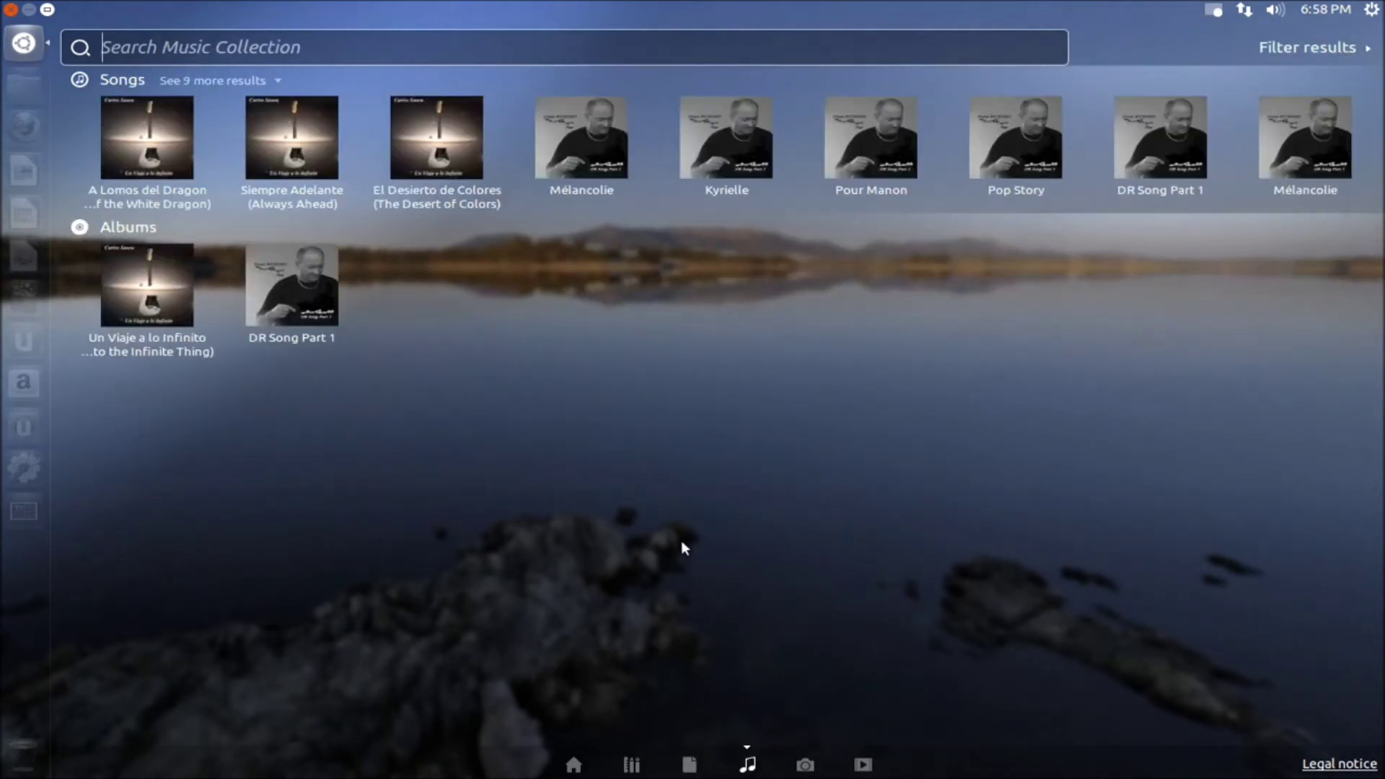
pyautogui.click(1371, 54)
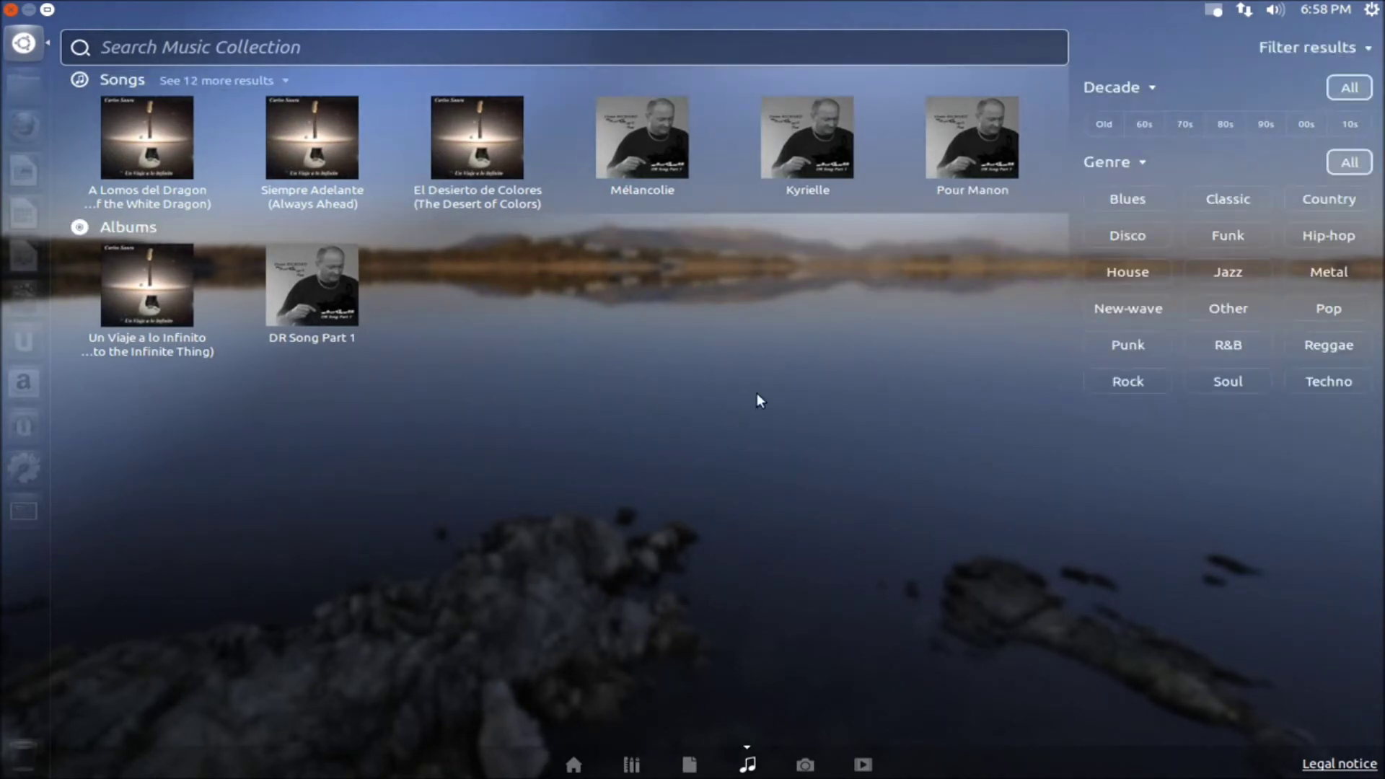
pyautogui.click(288, 81)
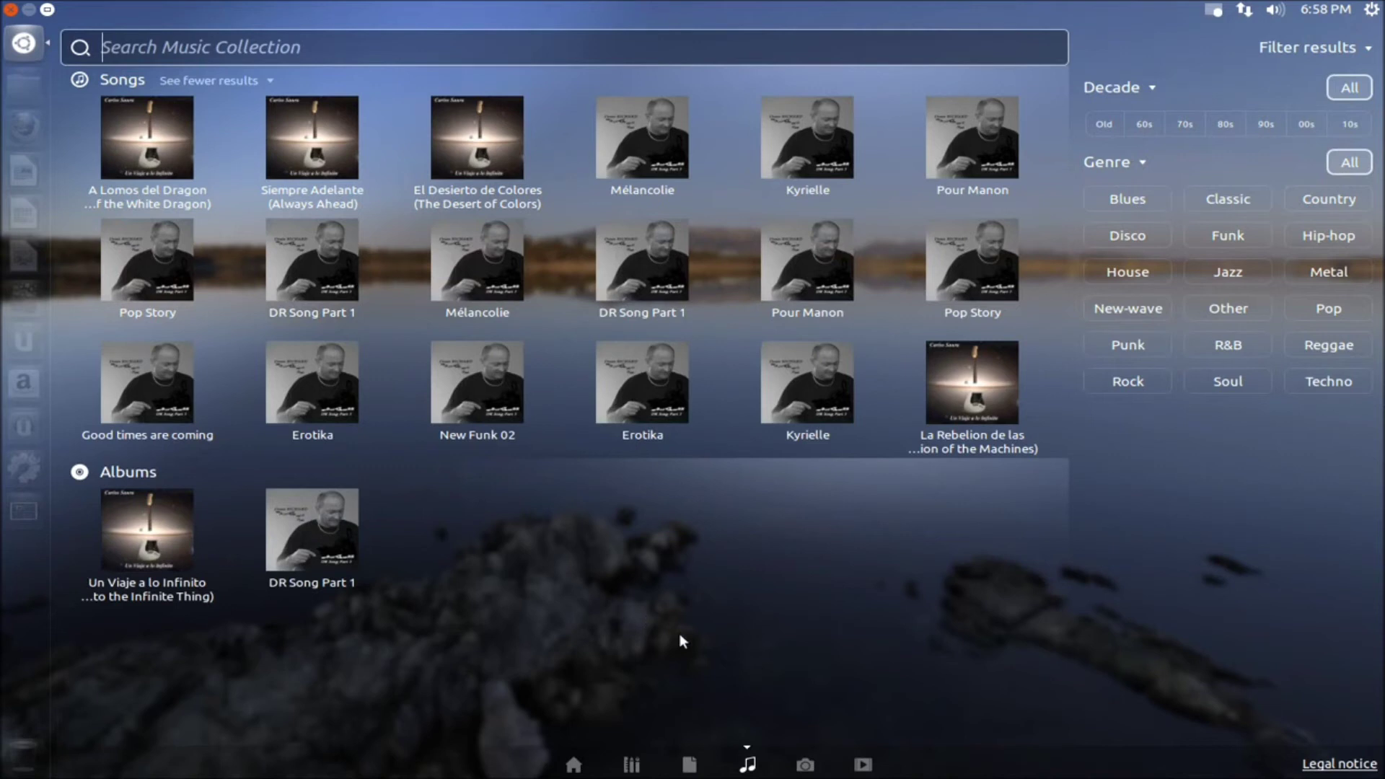
pyautogui.click(1349, 125)
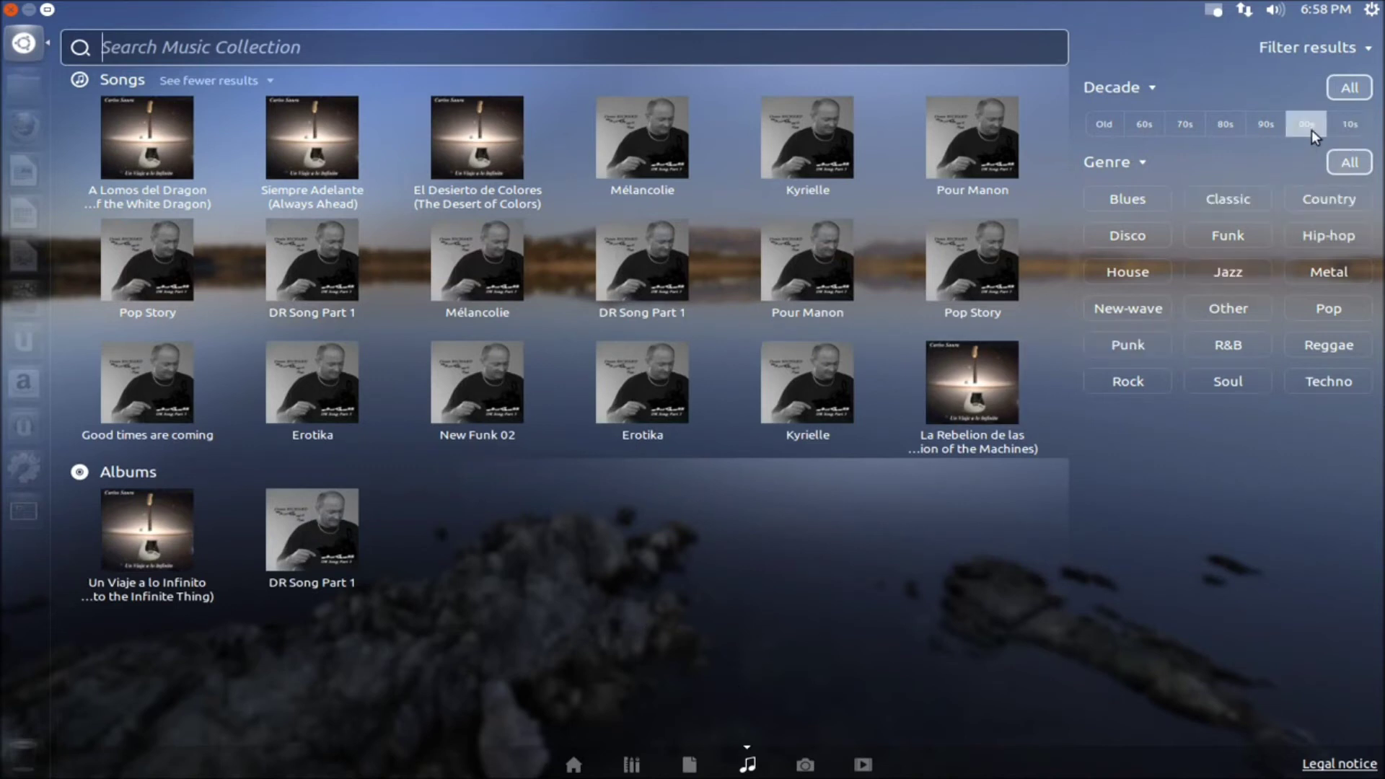
pyautogui.click(1367, 49)
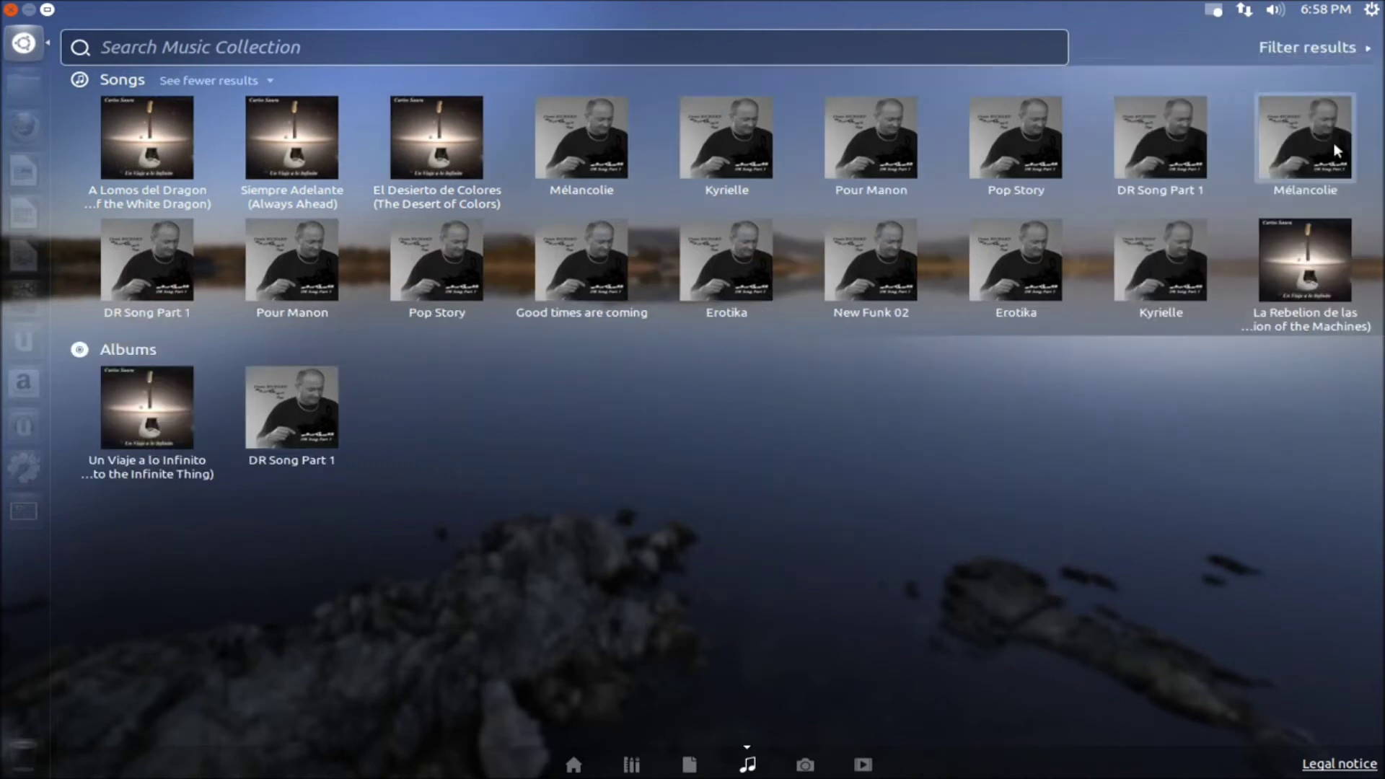
# View the photos lens, showing and hiding its date filters.
pyautogui.click(805, 763)
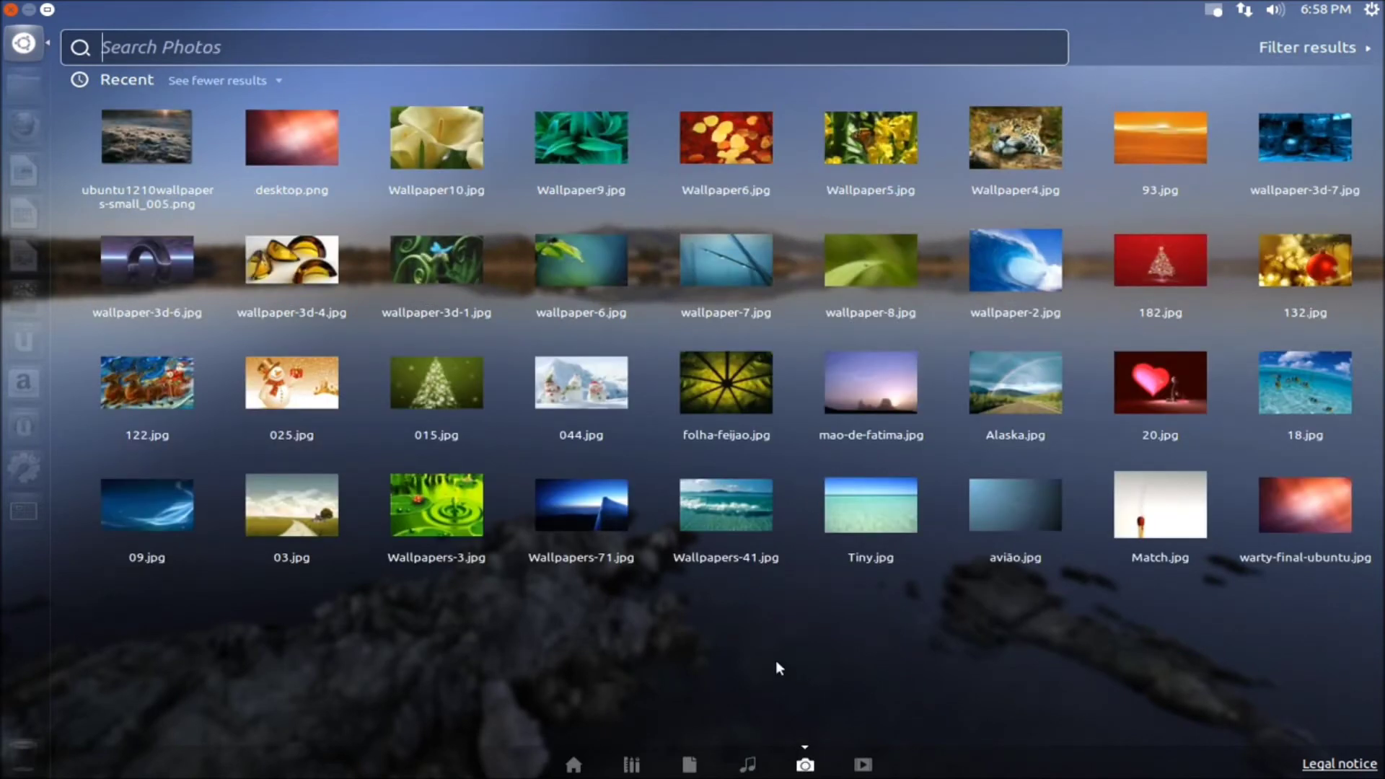
pyautogui.click(1371, 54)
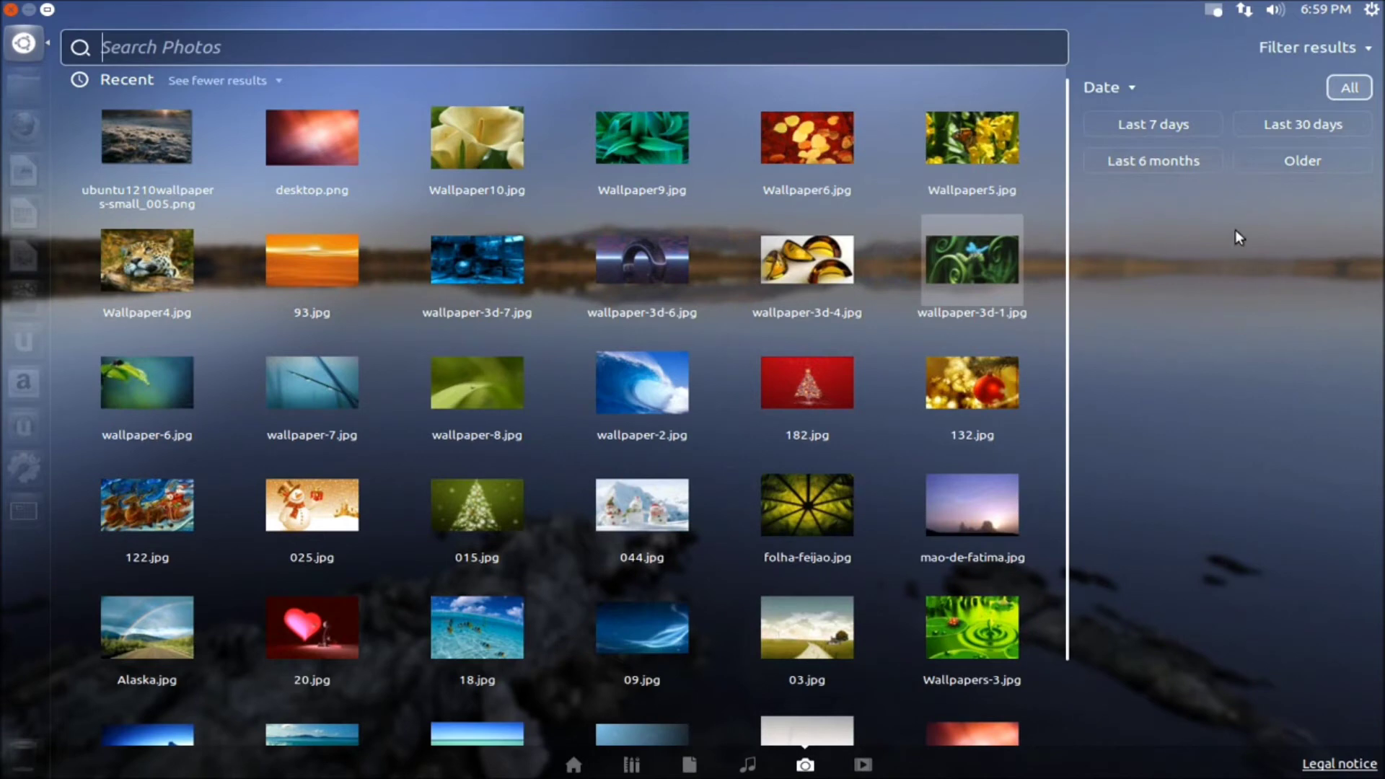
pyautogui.click(1361, 50)
# View the videos lens with its My Videos and Online lists expanded.
pyautogui.click(863, 765)
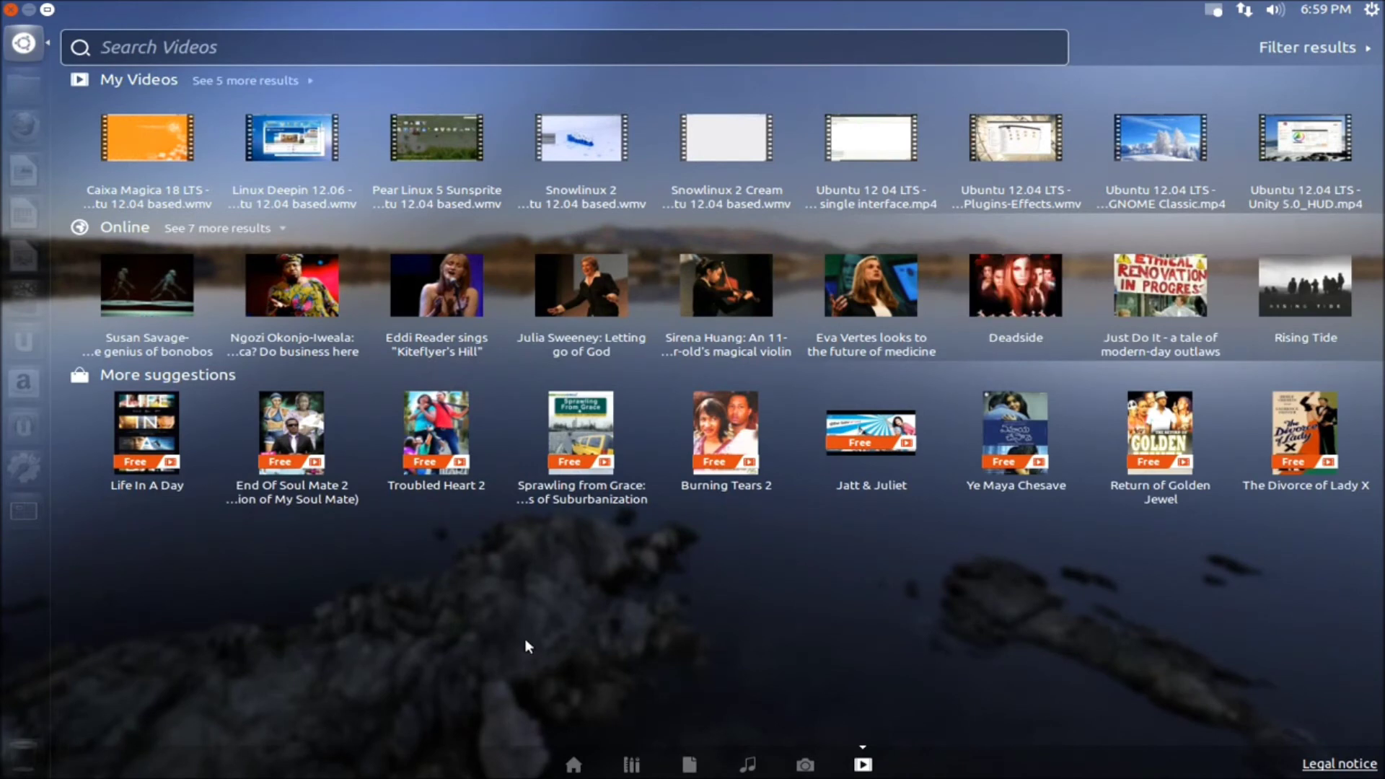
pyautogui.click(310, 79)
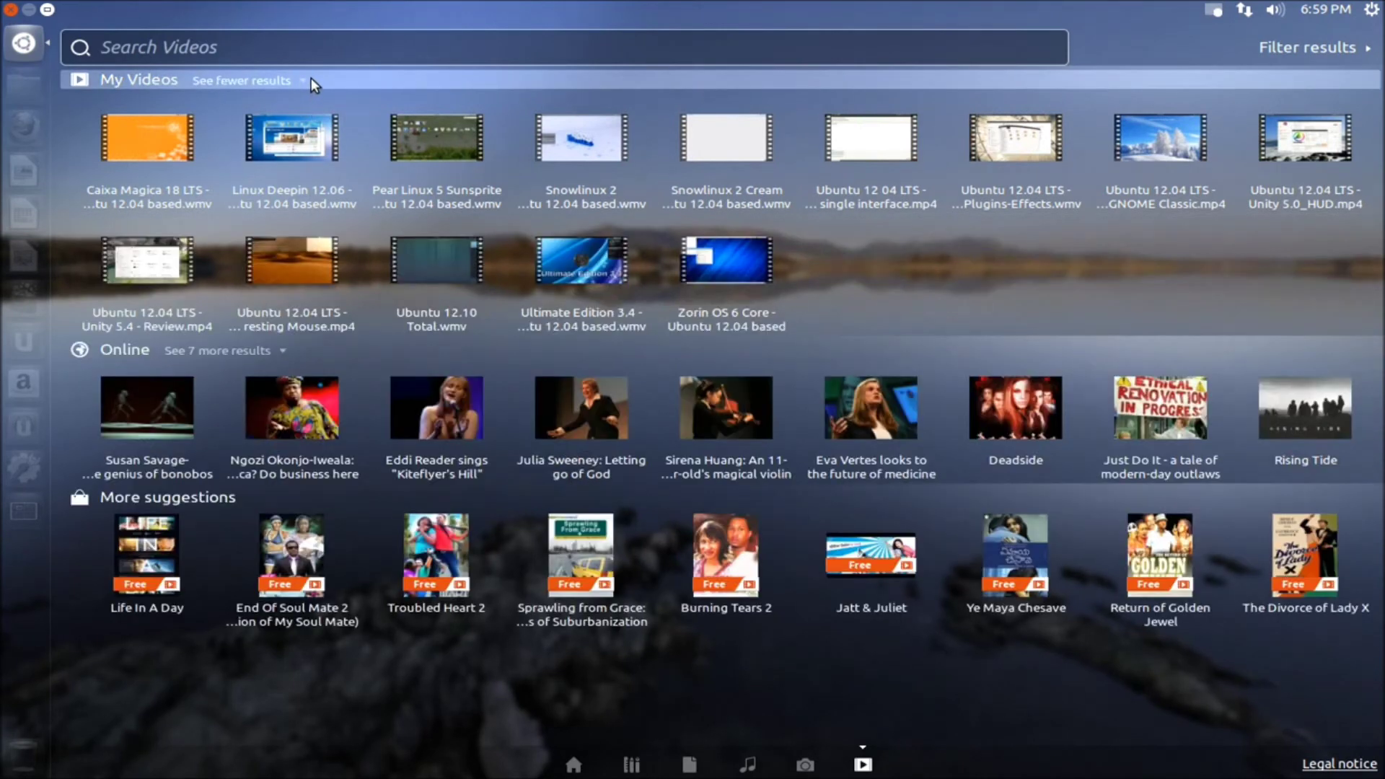
pyautogui.click(283, 350)
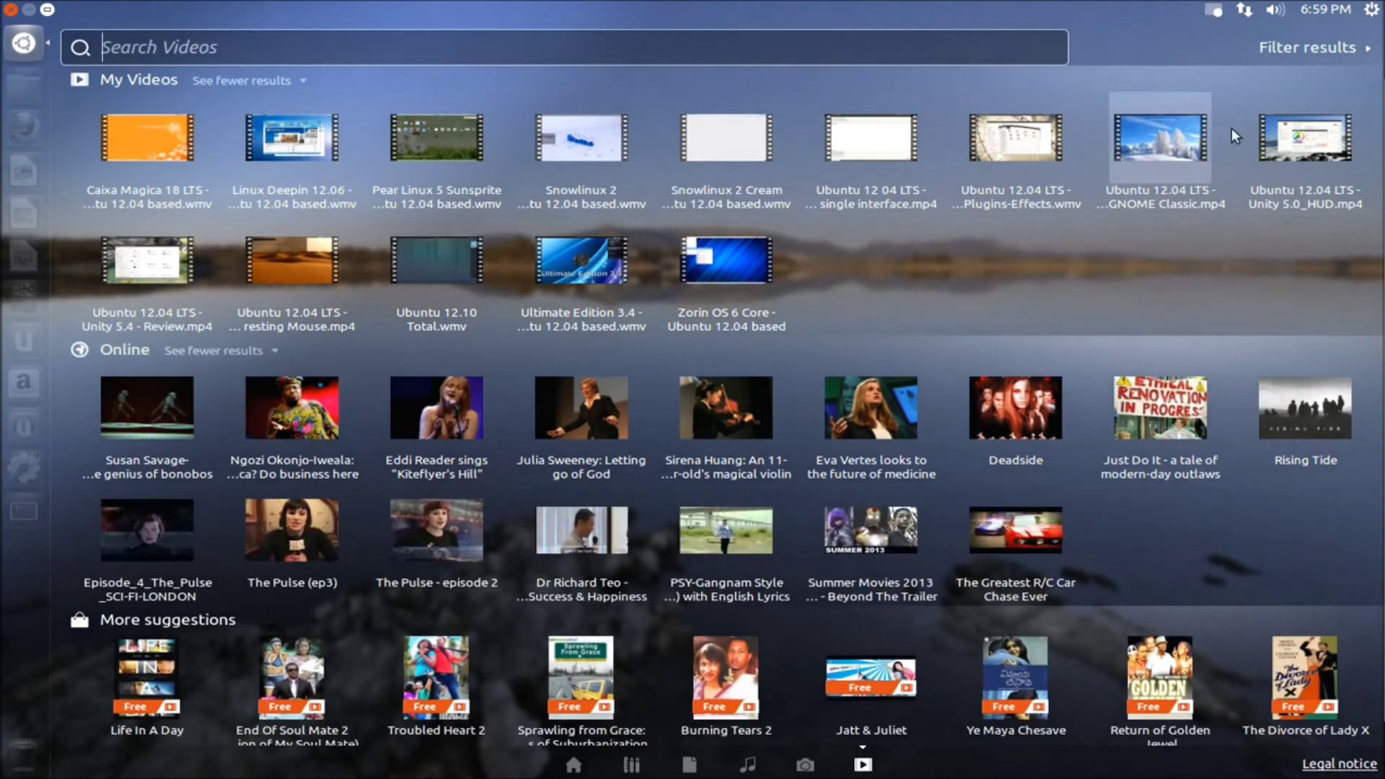
# Show the video source filters and limit the results to My Videos and YouTube Movies.
pyautogui.click(1371, 51)
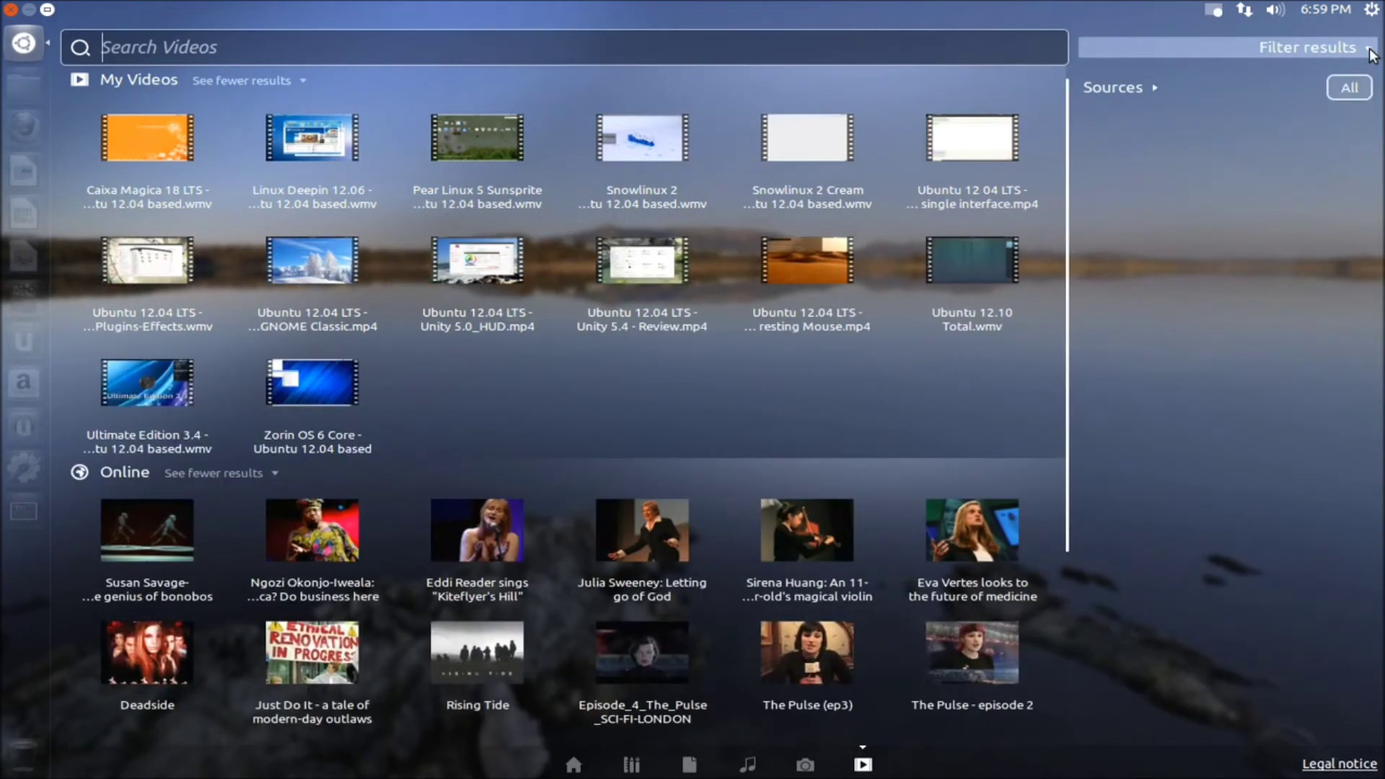
pyautogui.click(1152, 88)
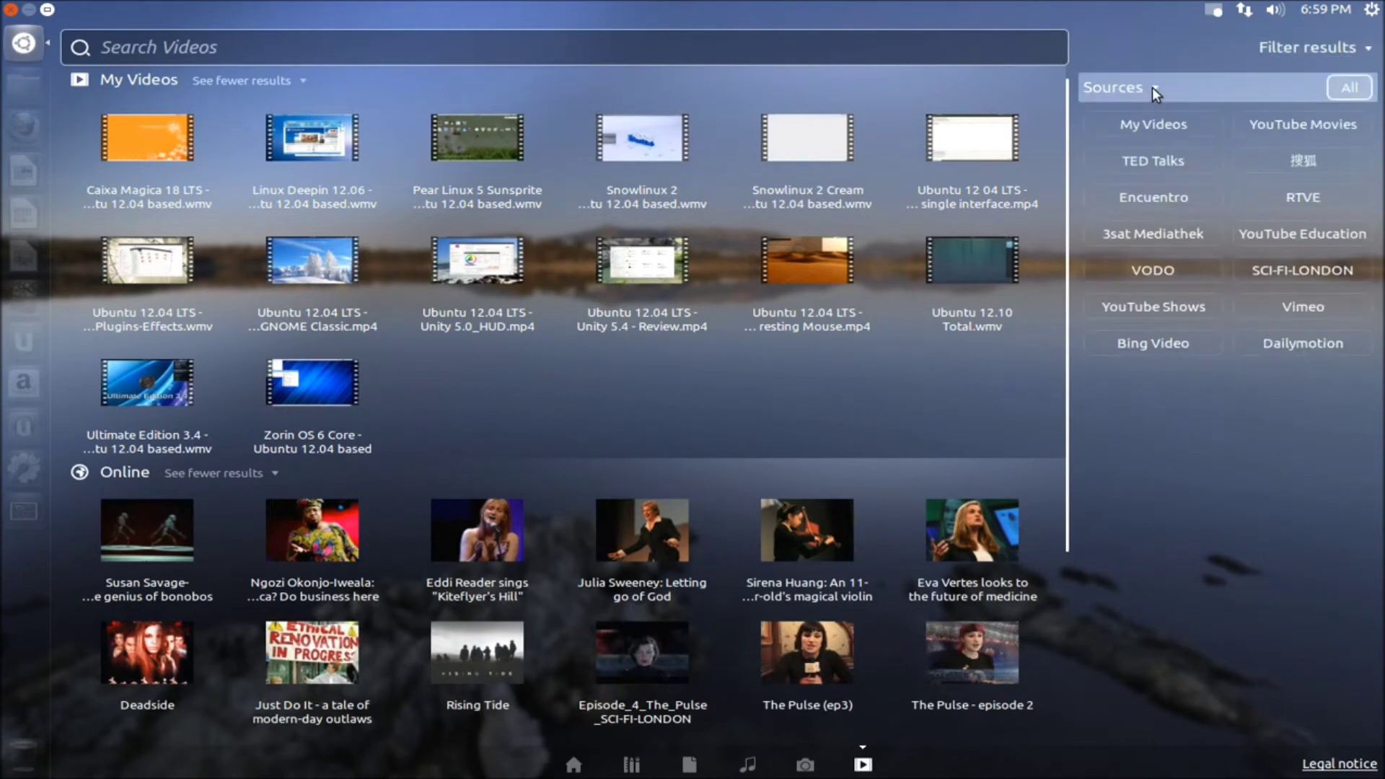
pyautogui.click(1151, 123)
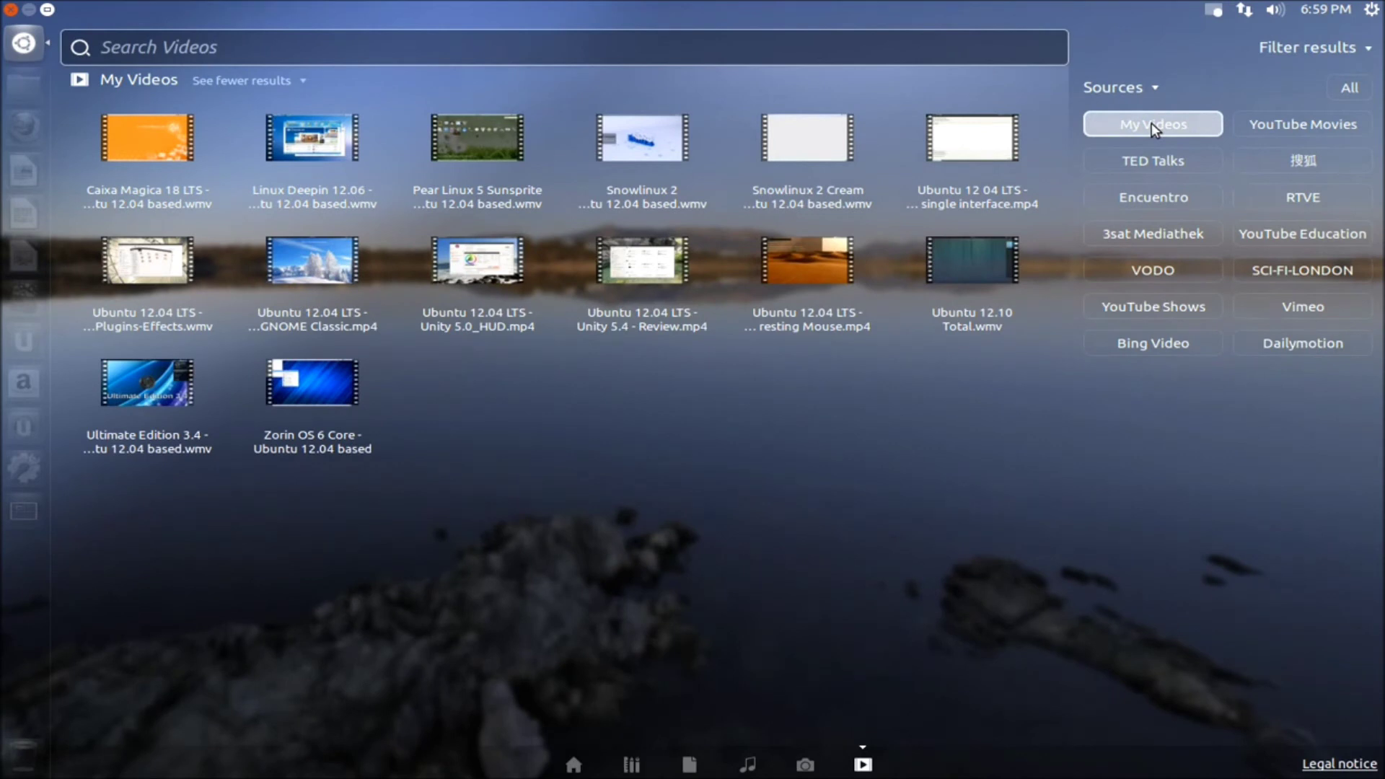
pyautogui.click(1288, 124)
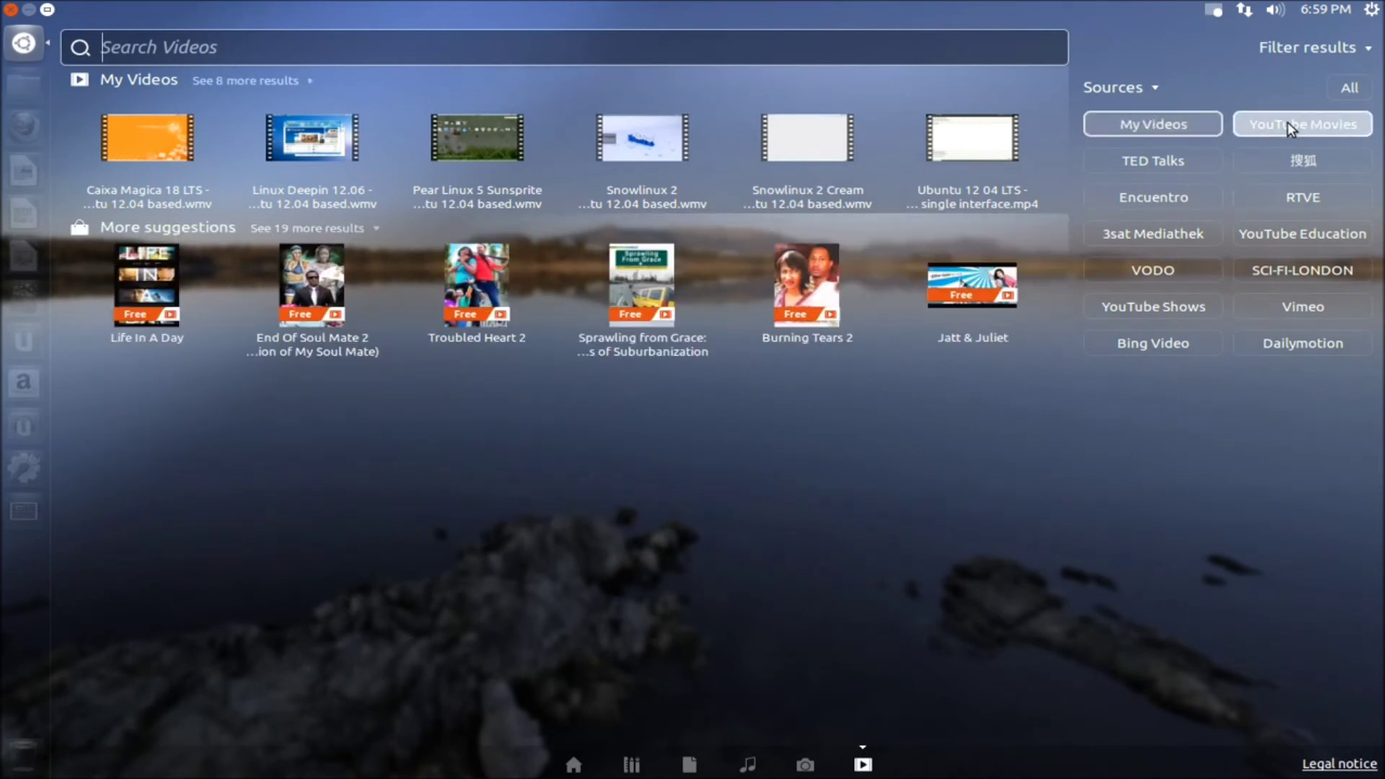
# Expand the More suggestions and My Videos lists of the filtered videos and hide the result filters.
pyautogui.click(375, 226)
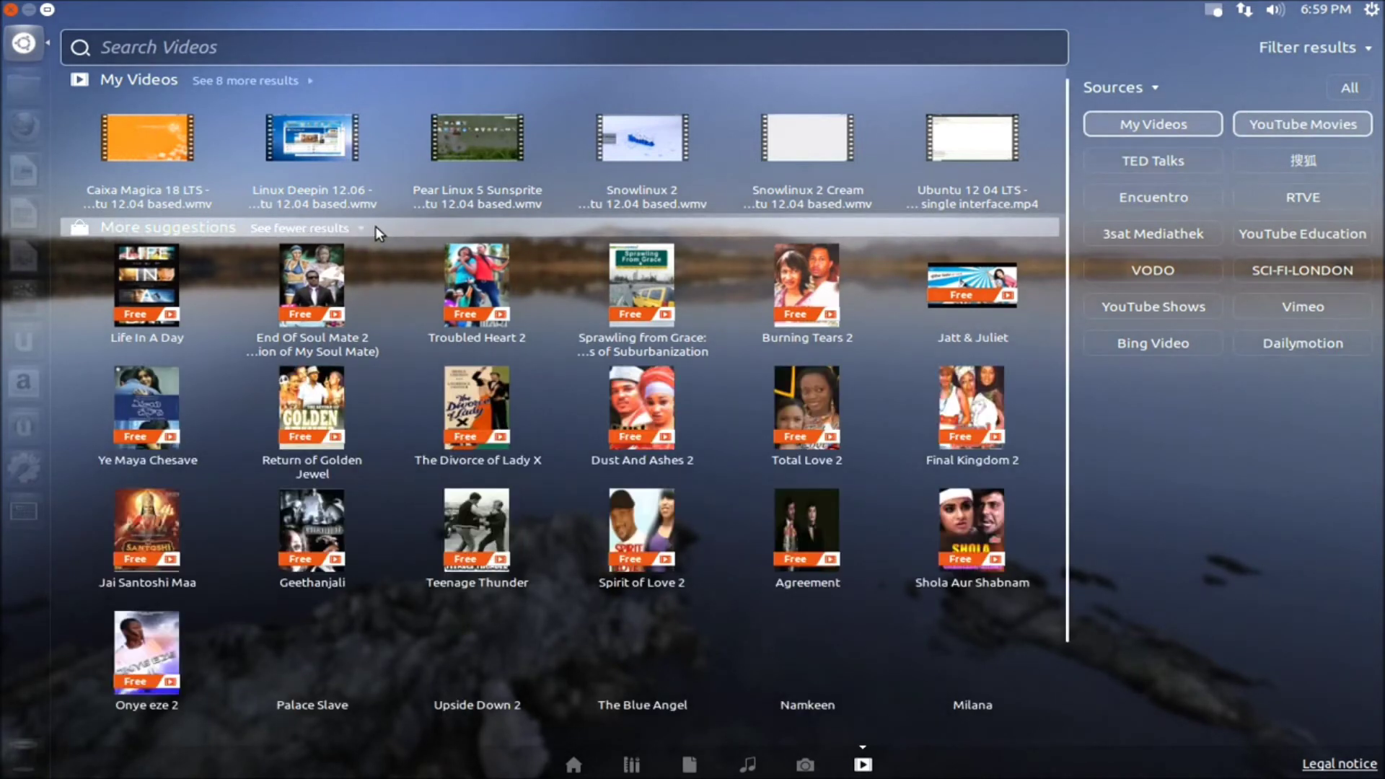
pyautogui.click(312, 80)
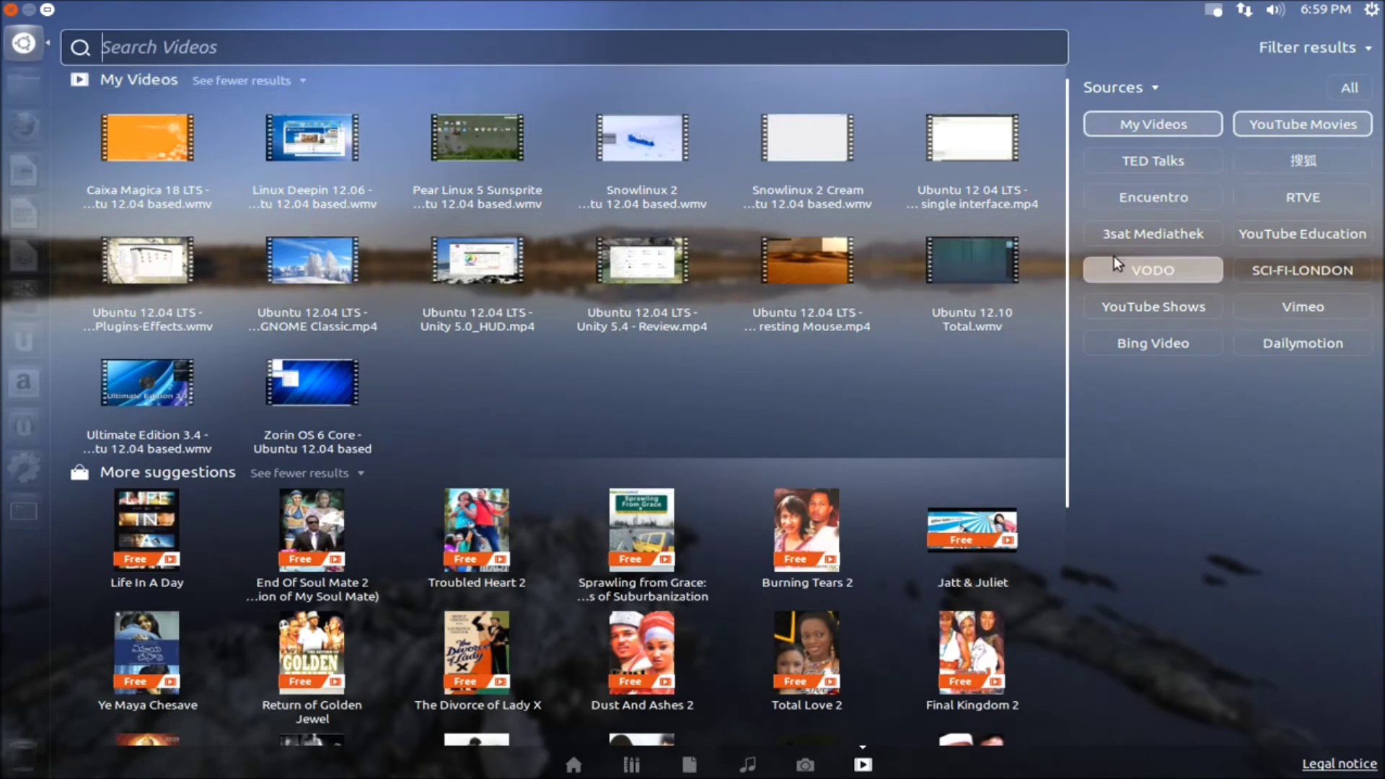
pyautogui.moveTo(1066, 259); pyautogui.dragTo(1088, 215)
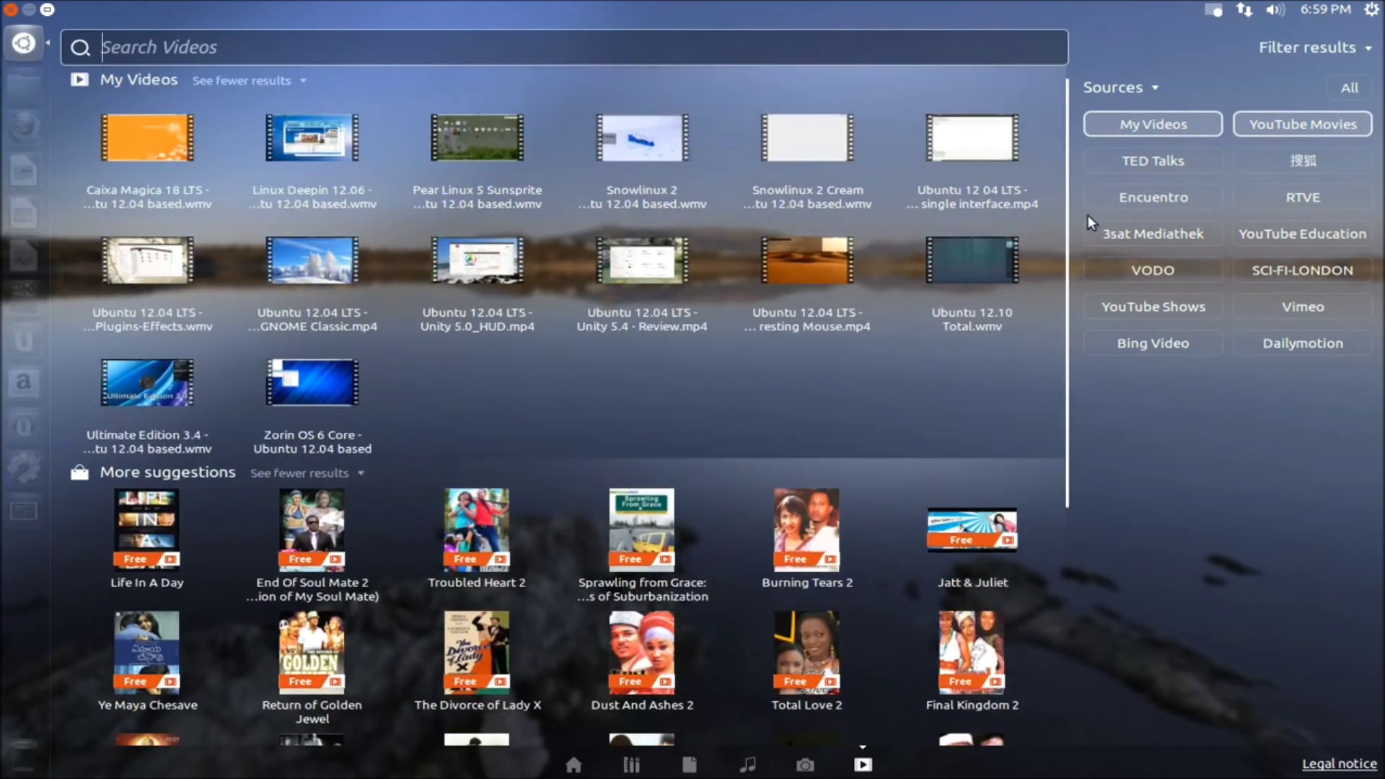
pyautogui.click(1371, 52)
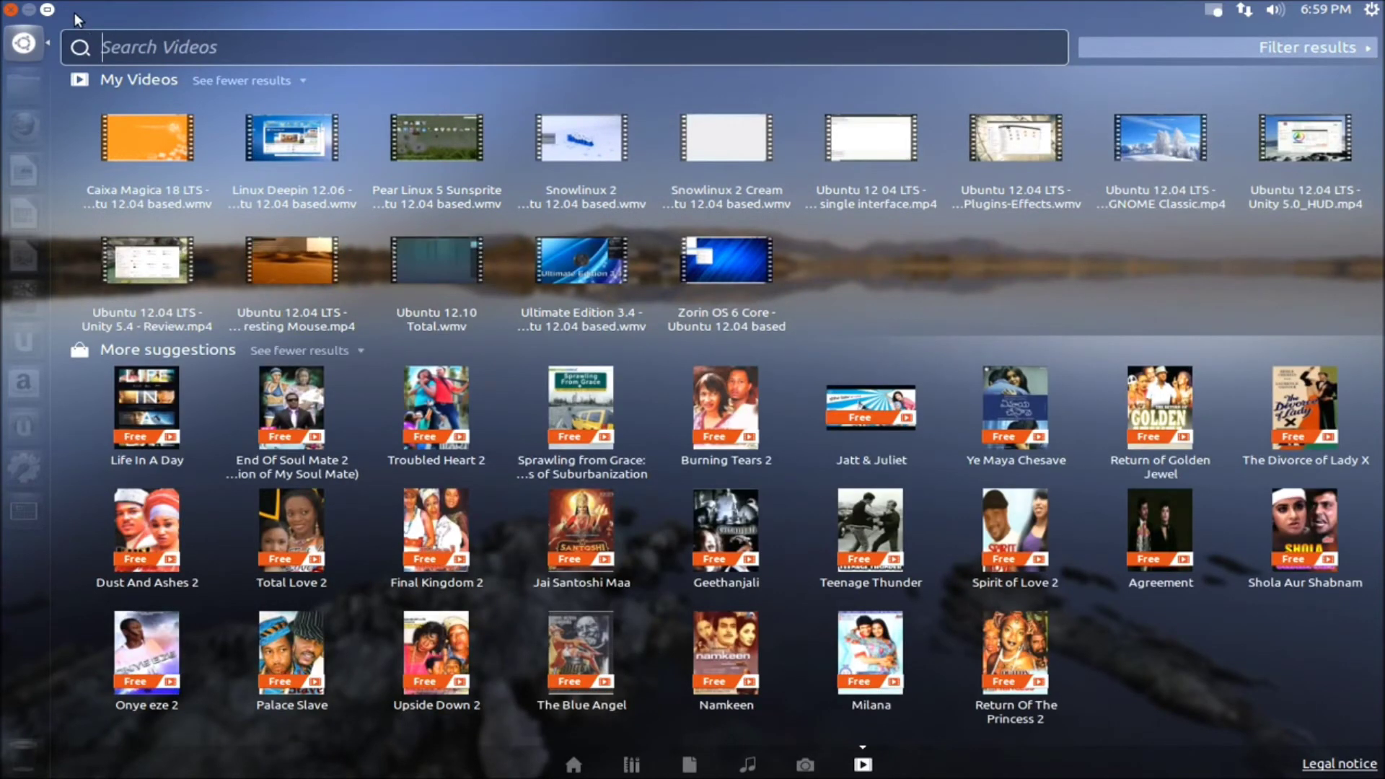
# Restore the Dash to its smaller size and close it.
pyautogui.click(48, 10)
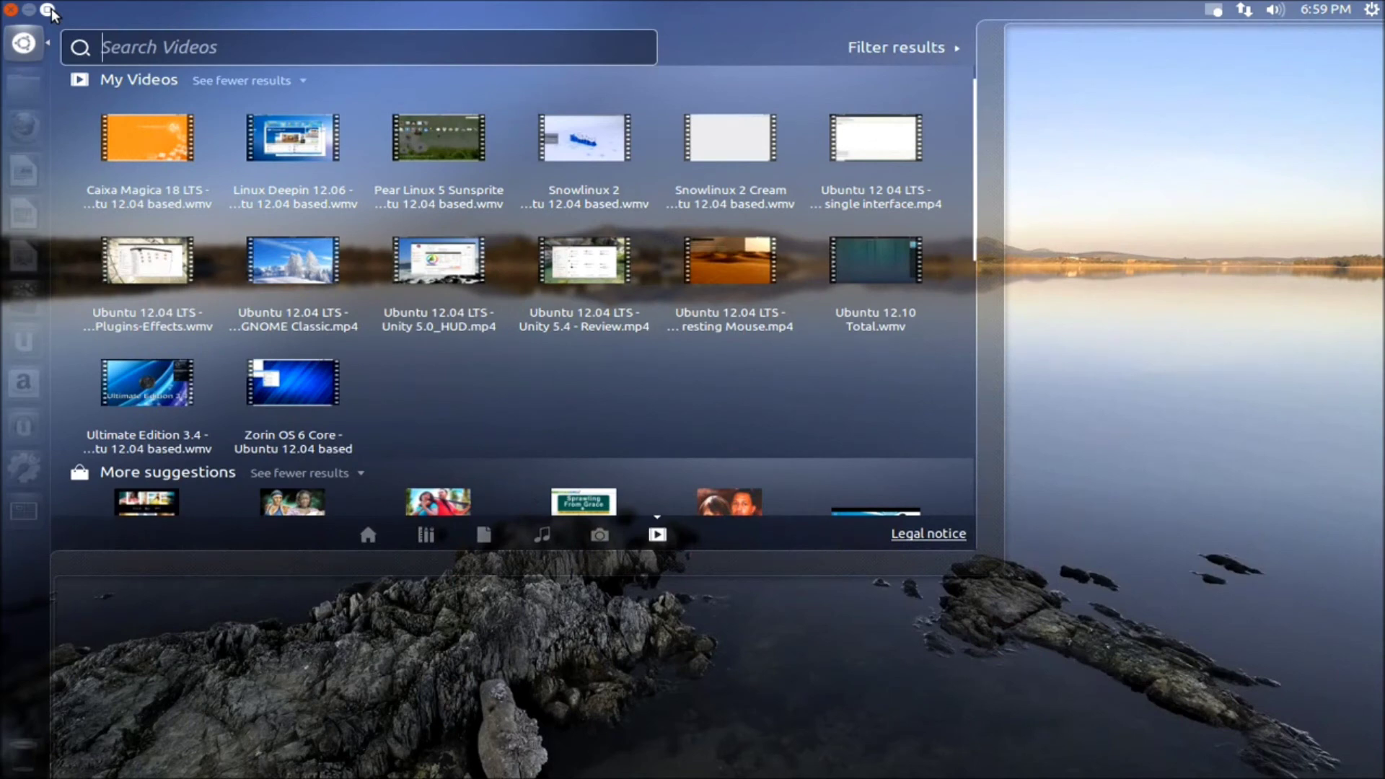
pyautogui.click(23, 44)
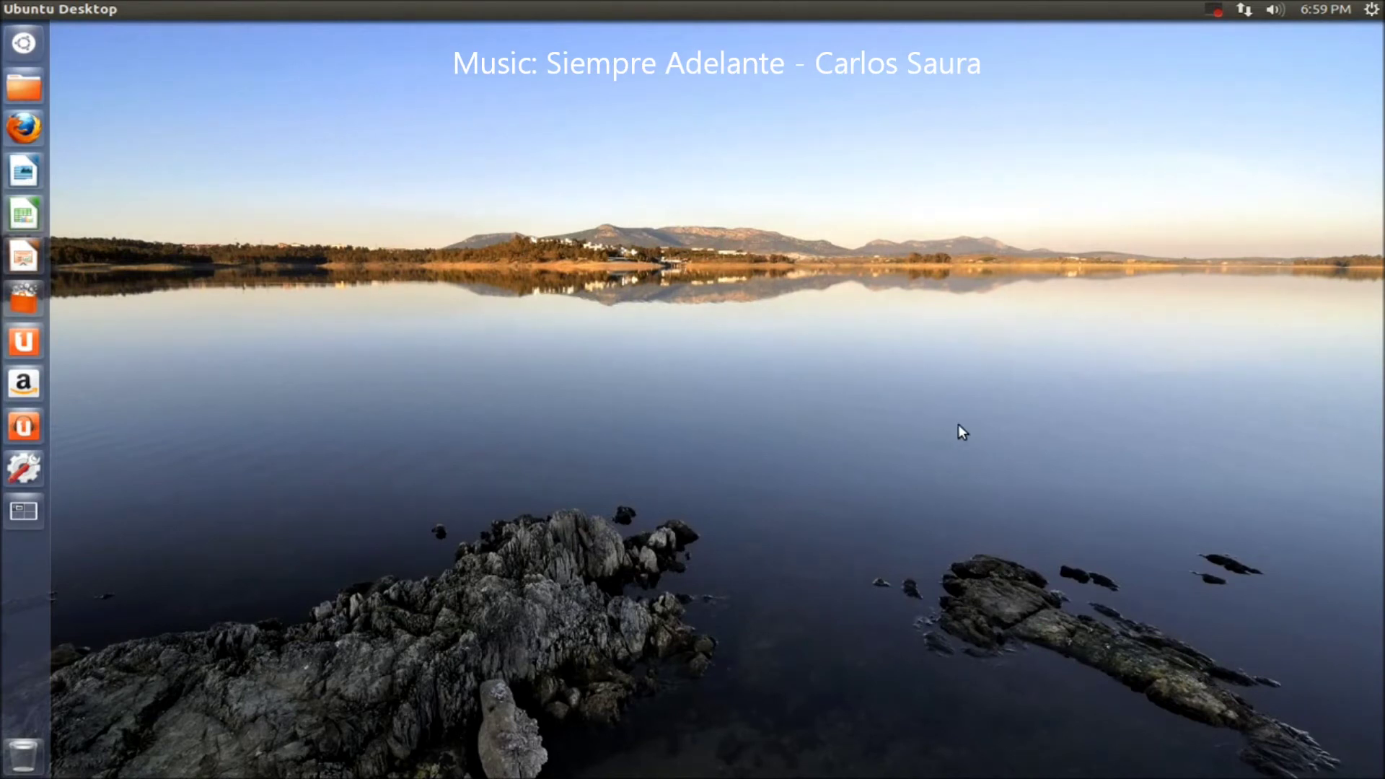
# View the Keyboard Shortcuts overlay, and open the applications, music and videos lenses directly from the keyboard.
pyautogui.press('super')
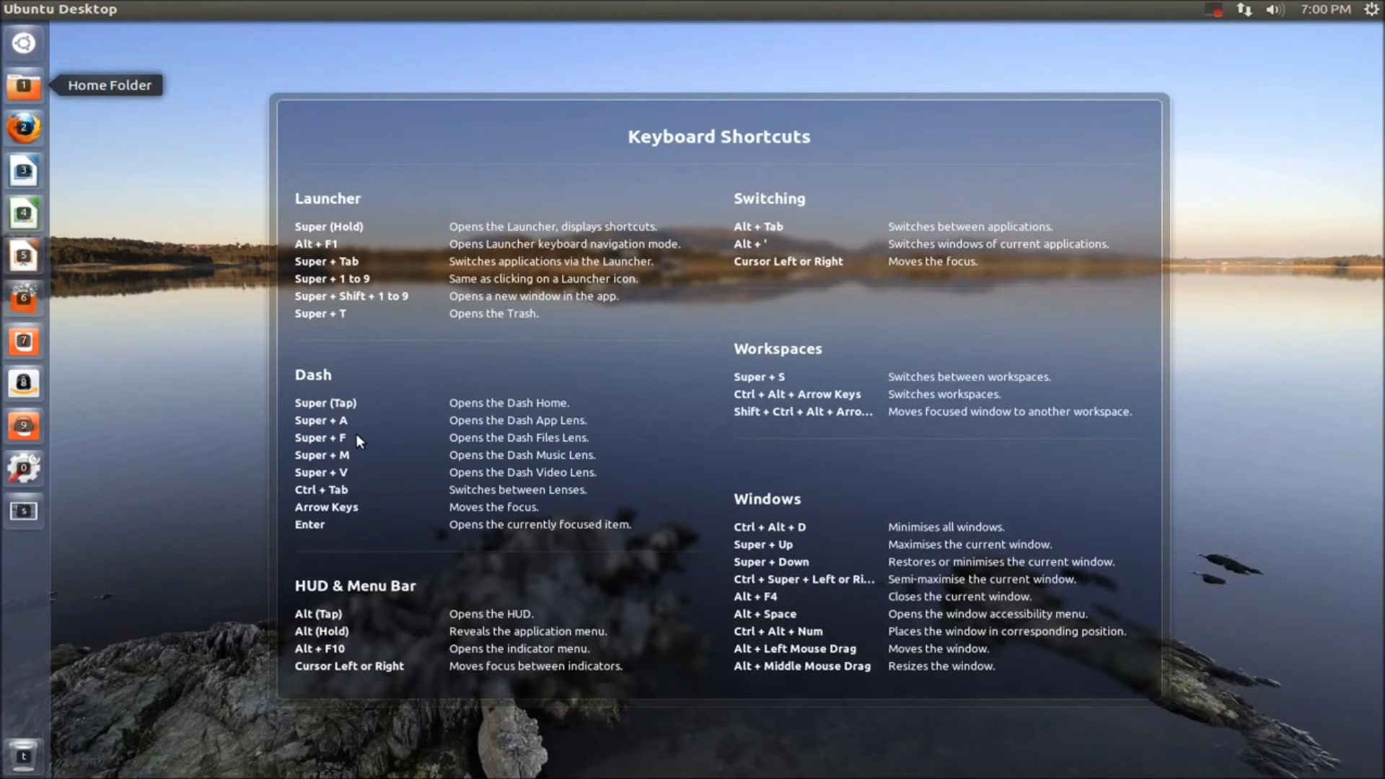
pyautogui.press('super')
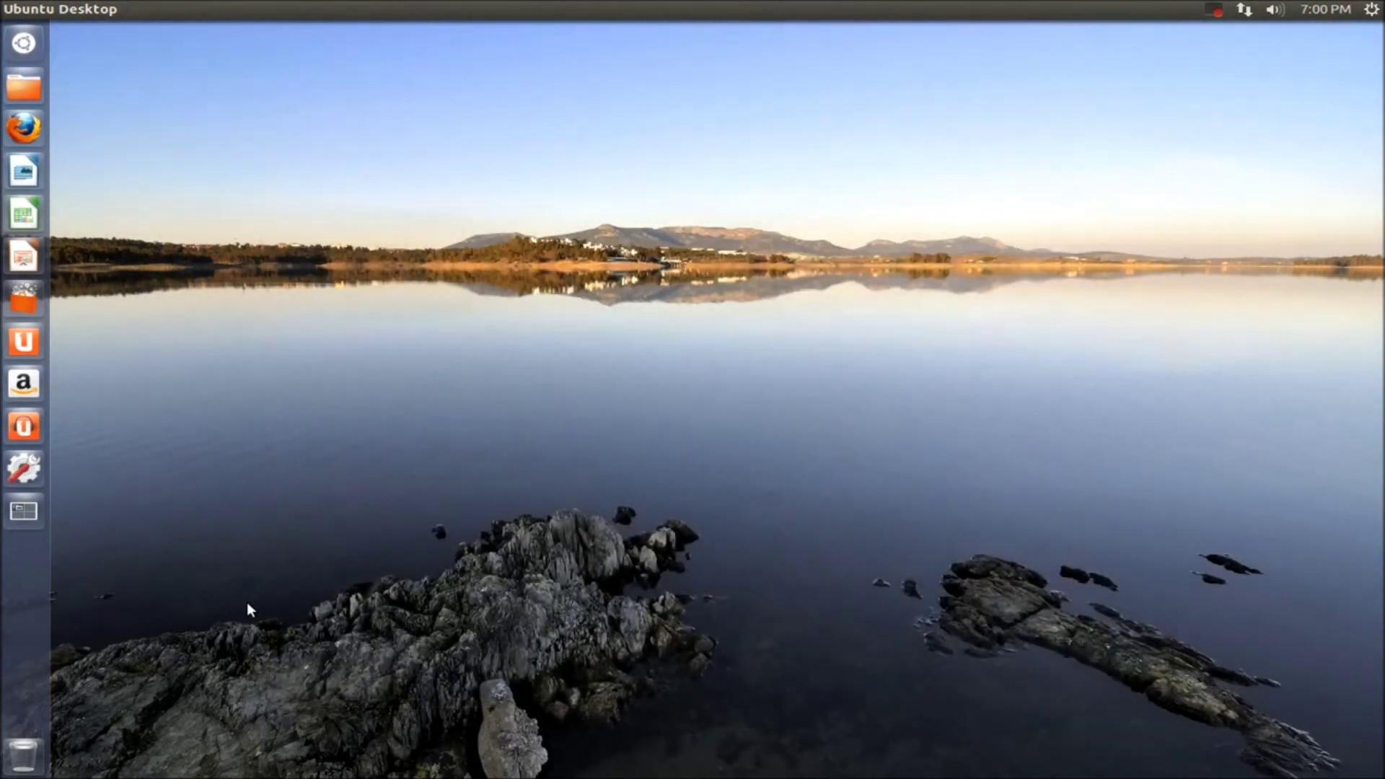
pyautogui.press('super')
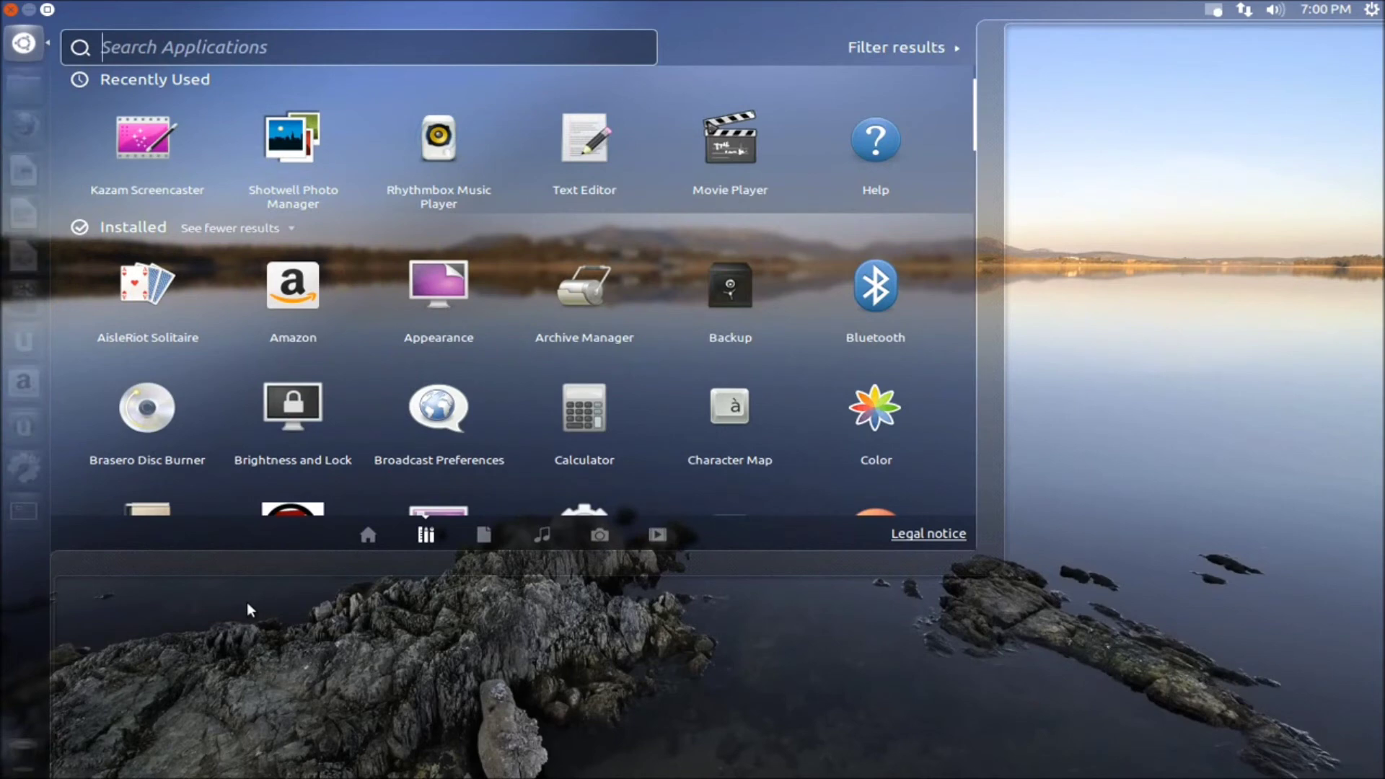
pyautogui.press('super')
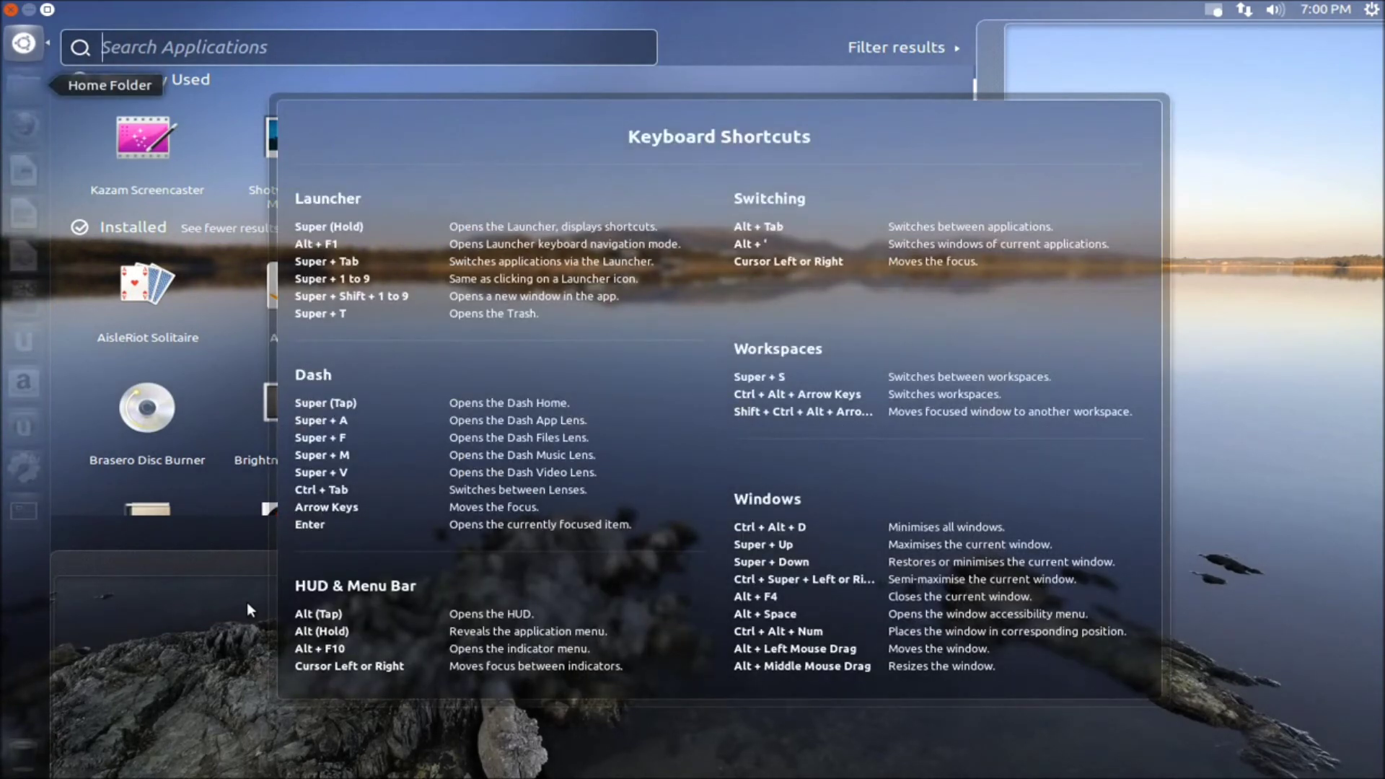
pyautogui.press('super+m')
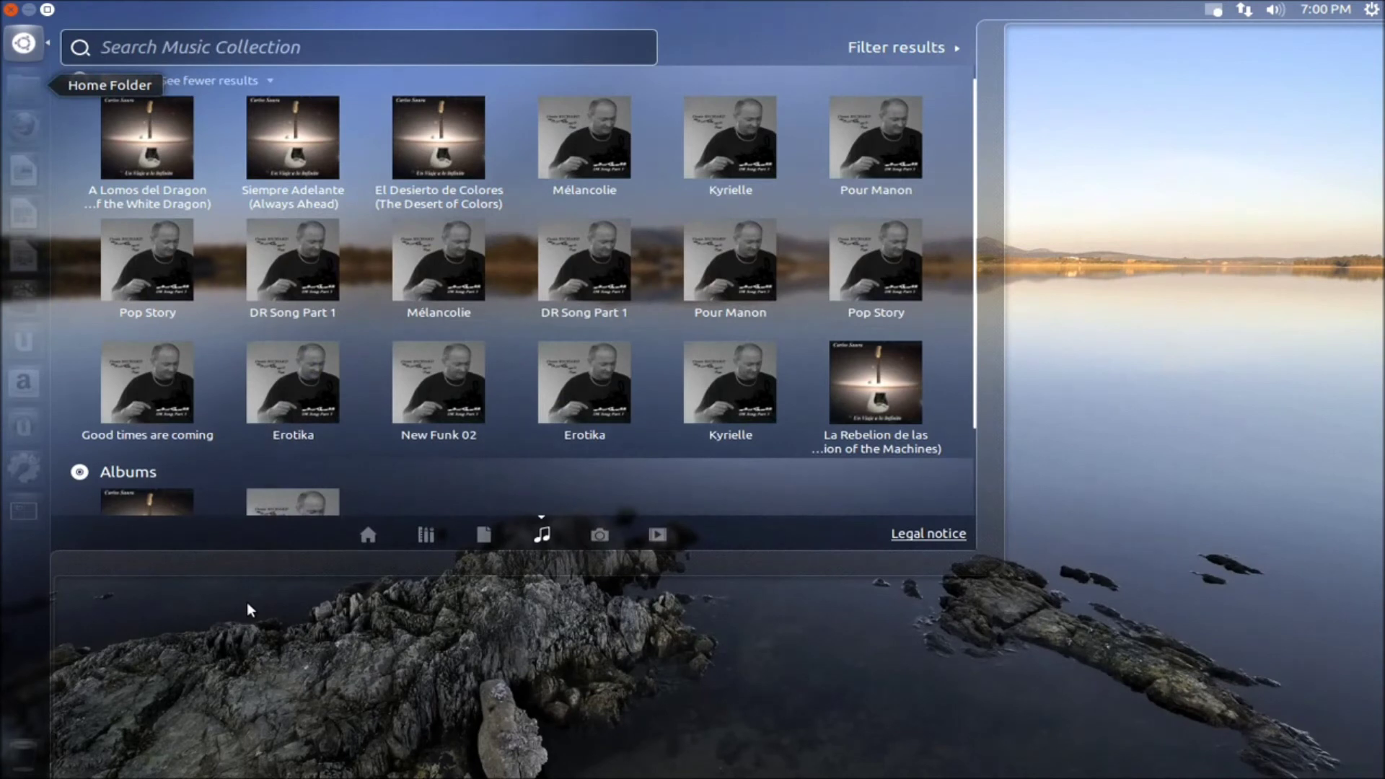
pyautogui.press('super+v')
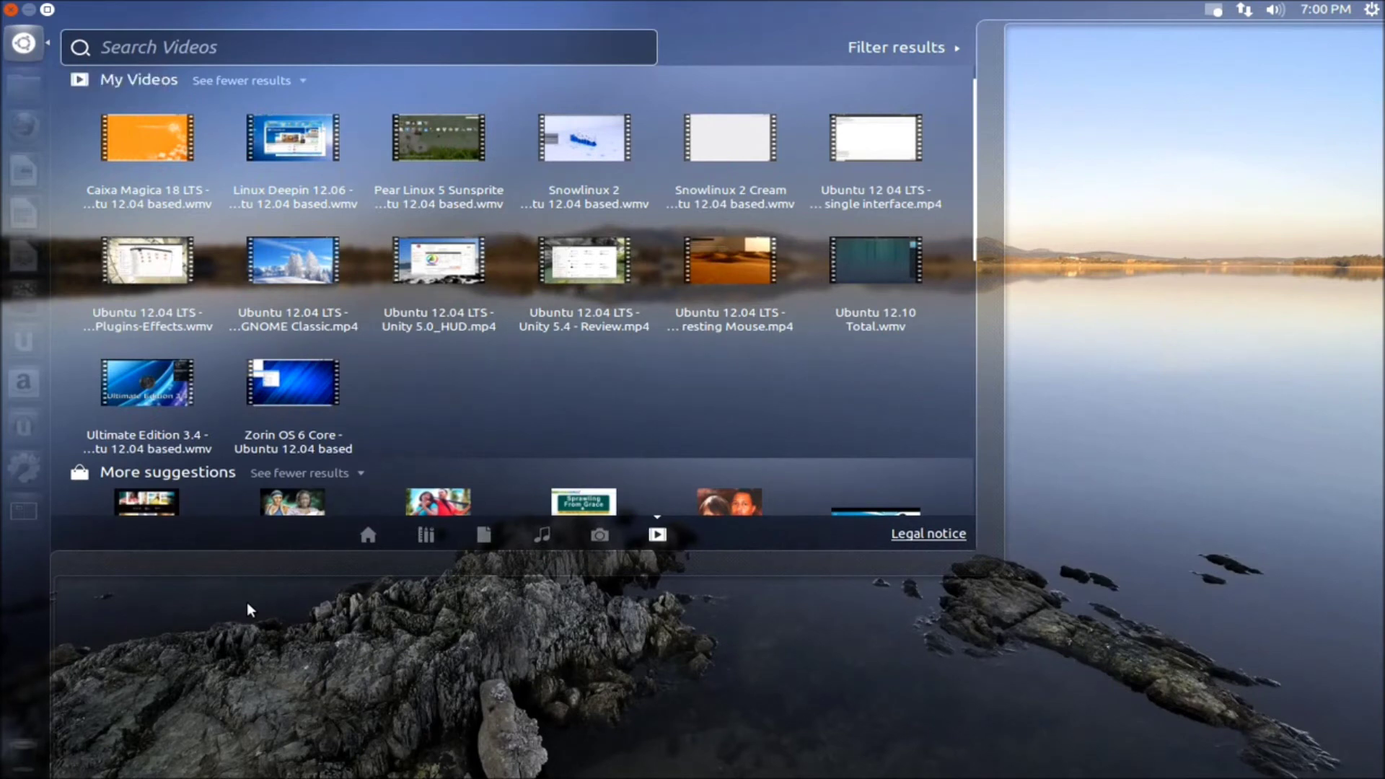
# Leave the Dash, view the About This Computer details through a HUD search for "e", and close the Details window.
pyautogui.press('Escape')
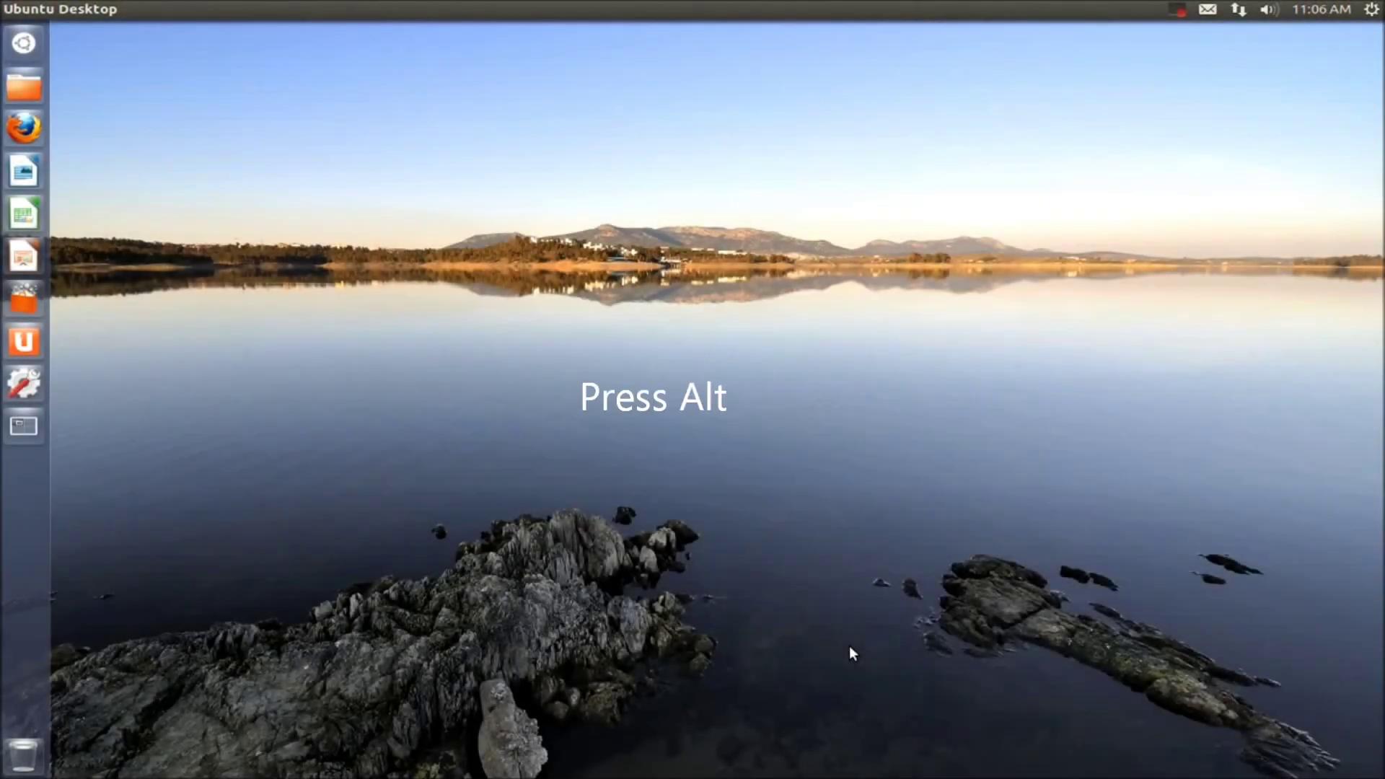
pyautogui.press('alt')
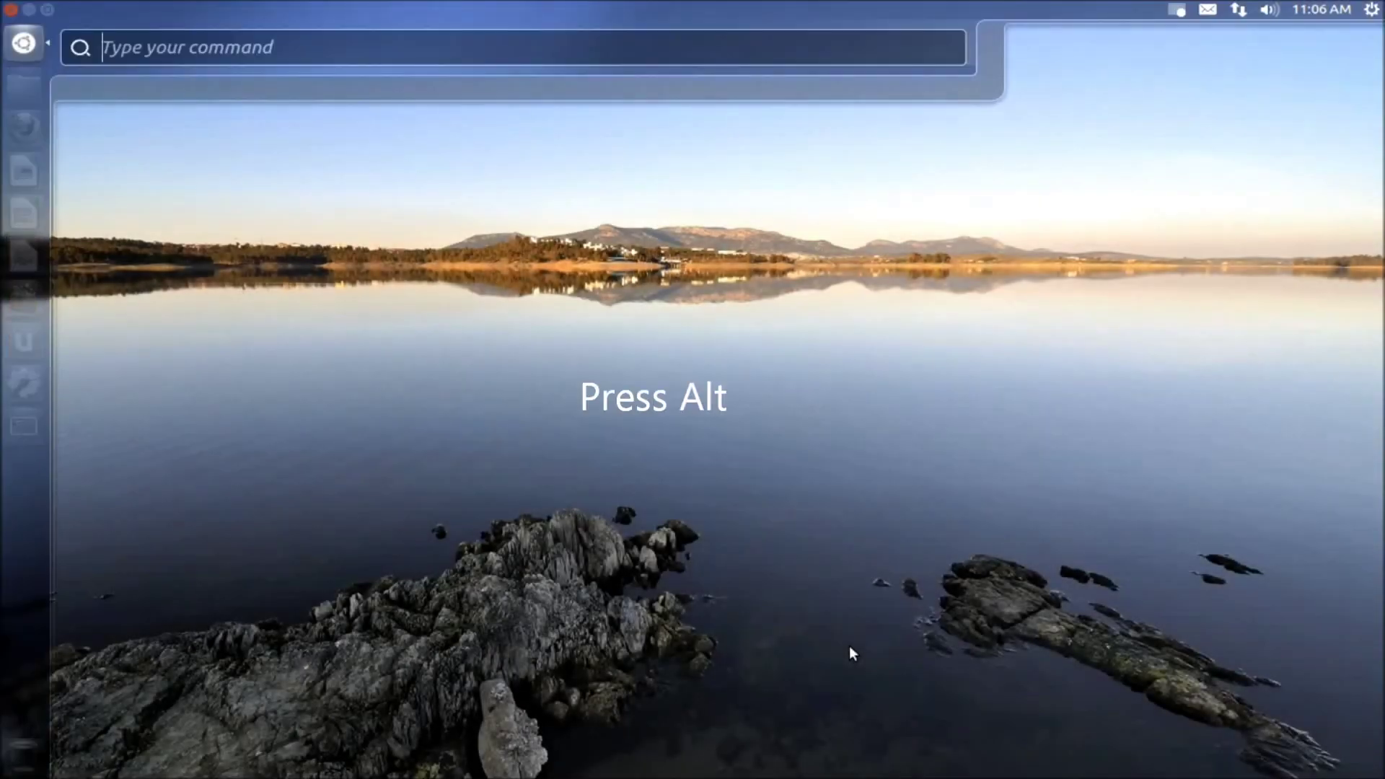
pyautogui.write('e')
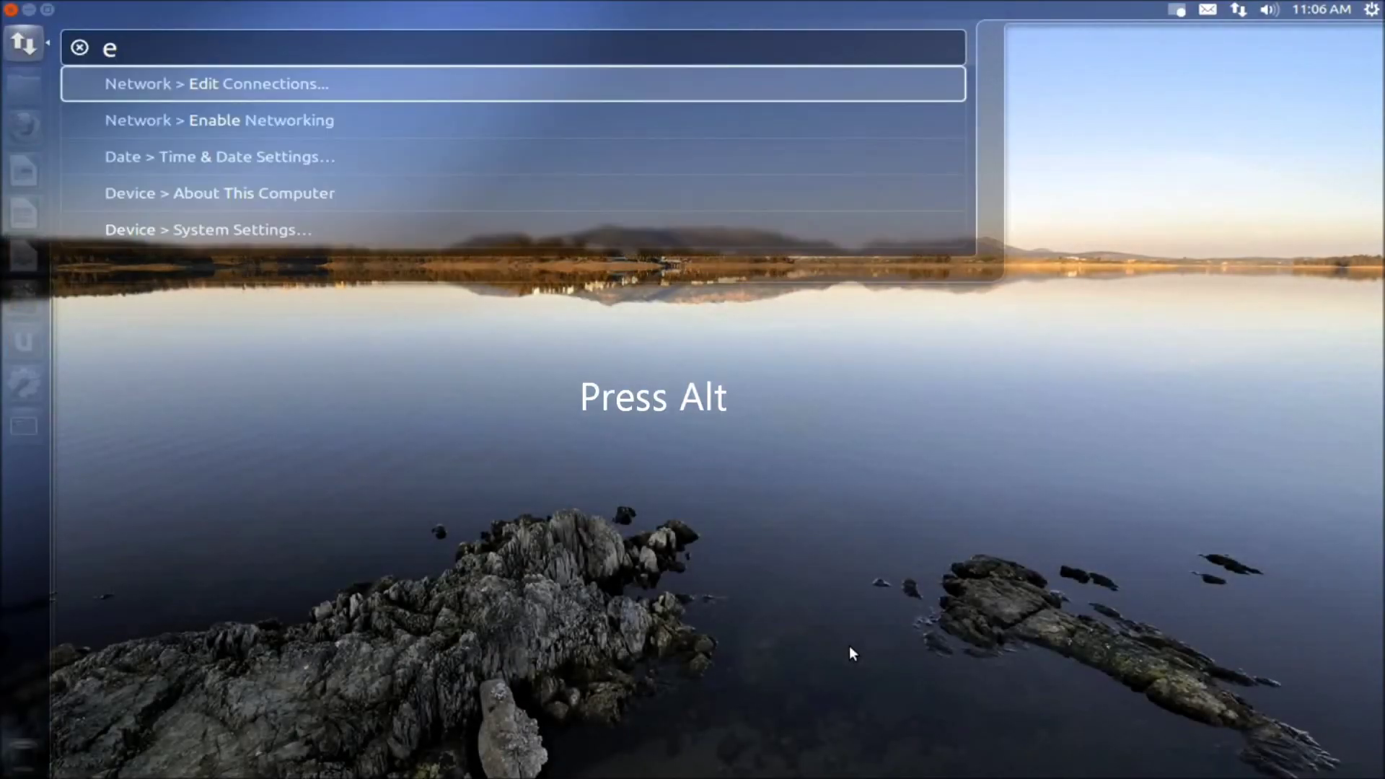
pyautogui.press('Down')
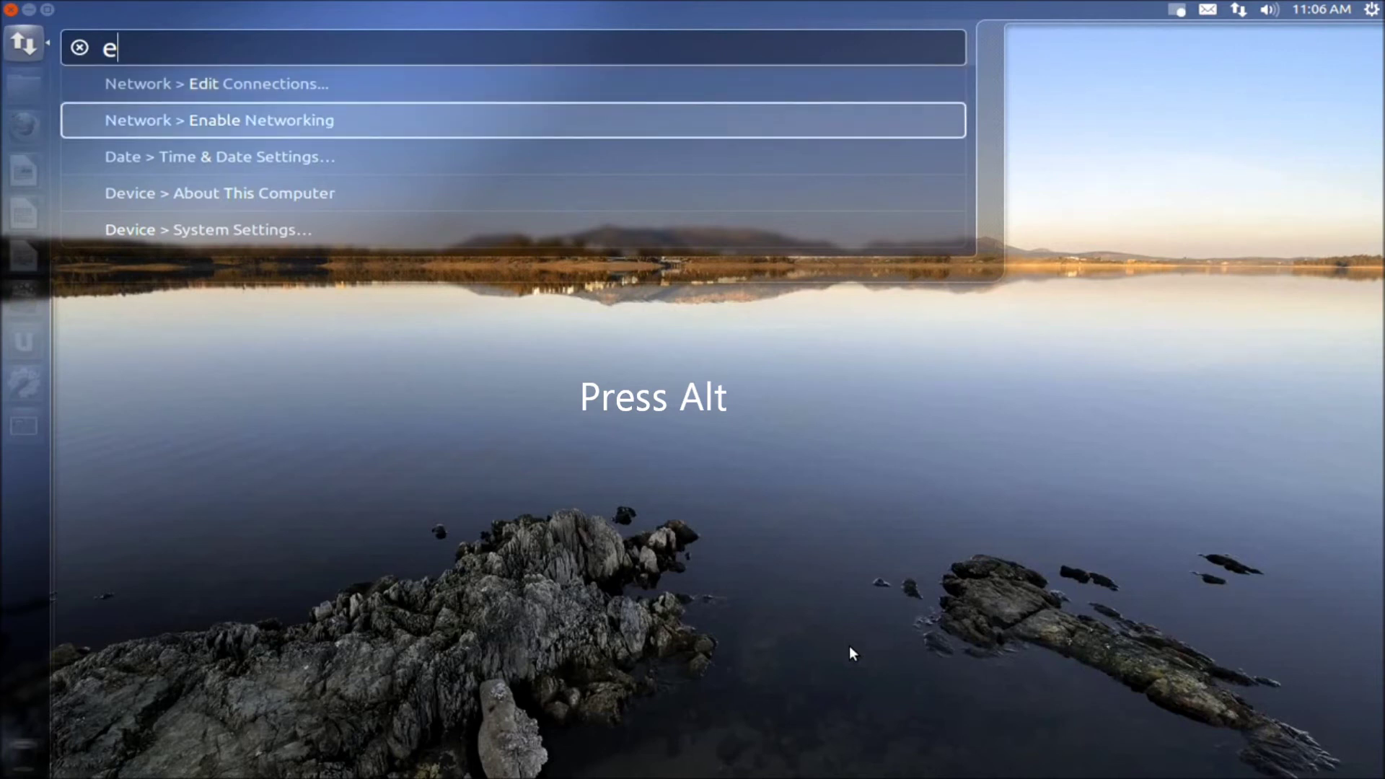
pyautogui.press('Down')
pyautogui.press('Down')
pyautogui.press('Return')
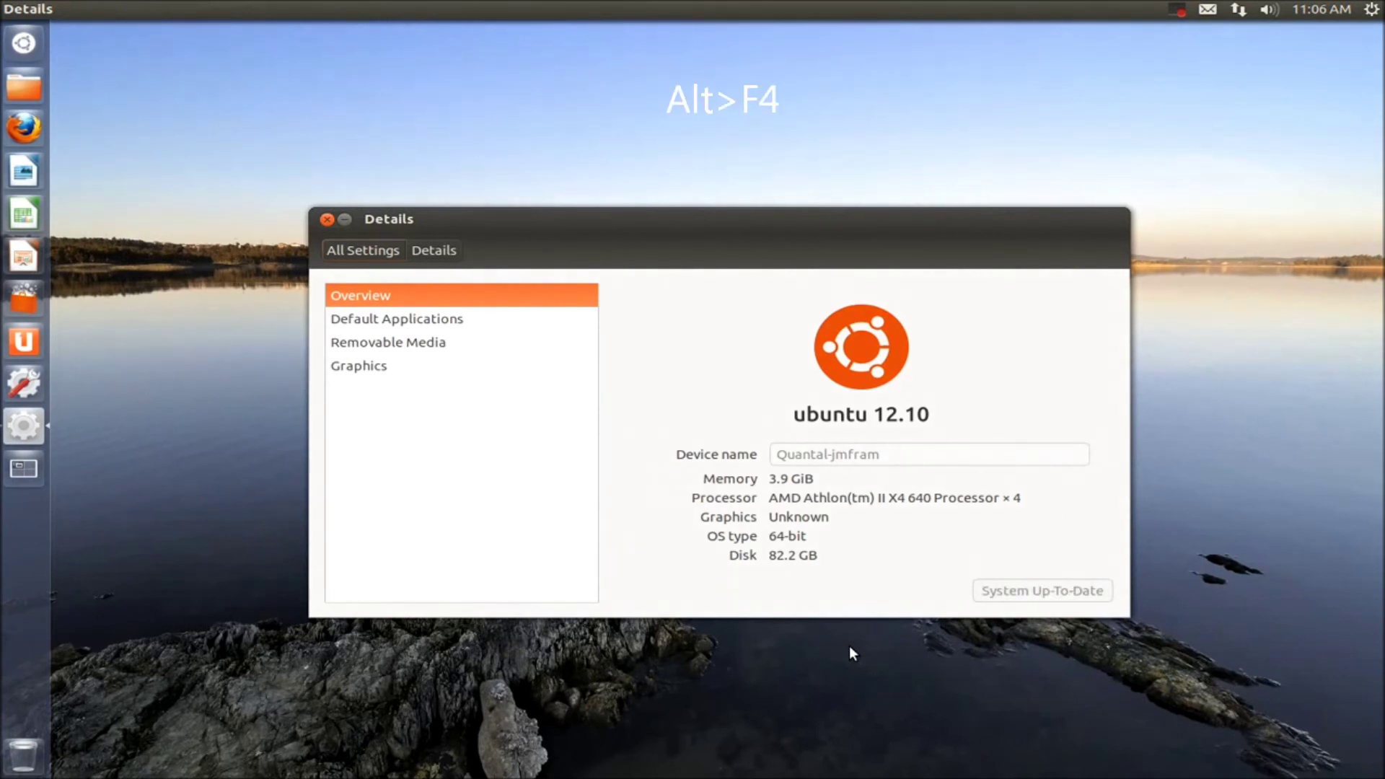
pyautogui.hotkey('alt', 'F4')
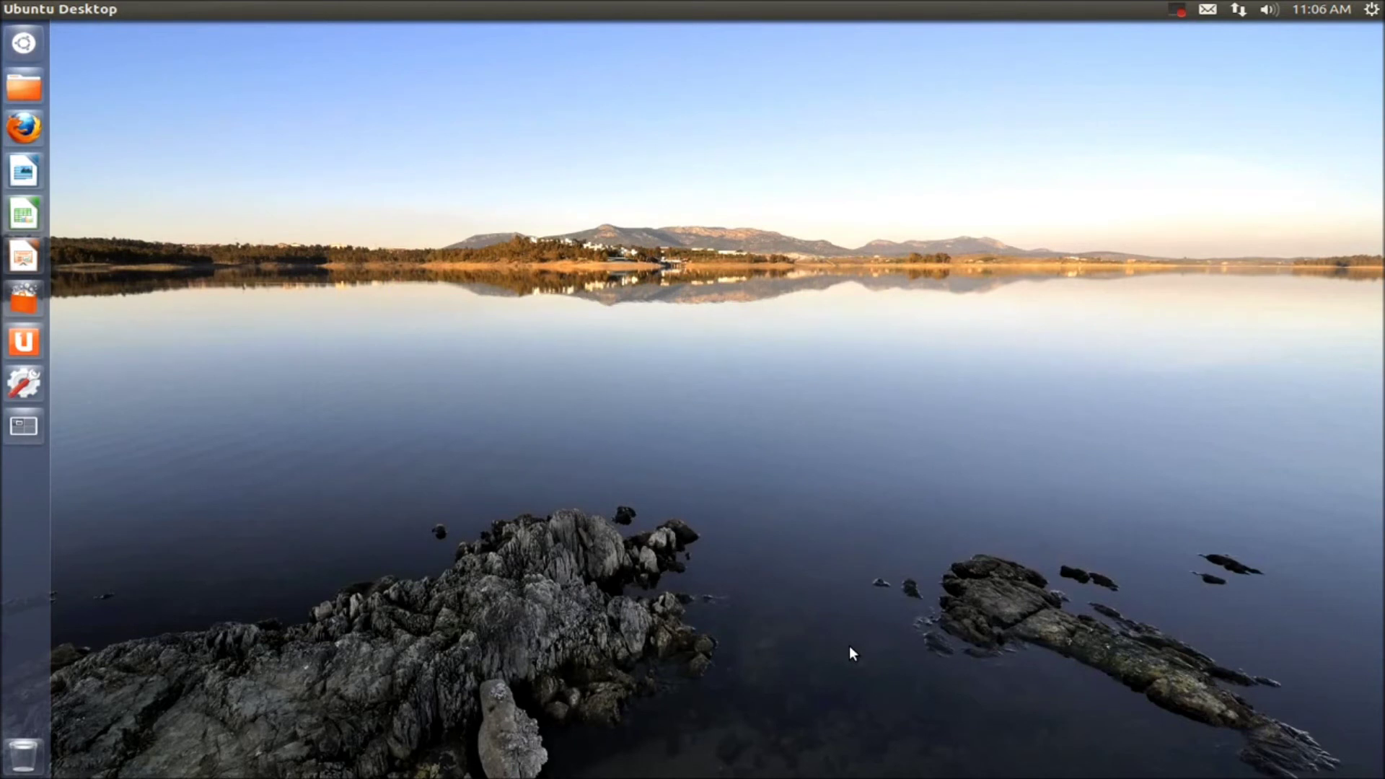
# View the Time & Date Settings by searching the HUD for "d", and close that window.
pyautogui.press('alt')
pyautogui.write('d')
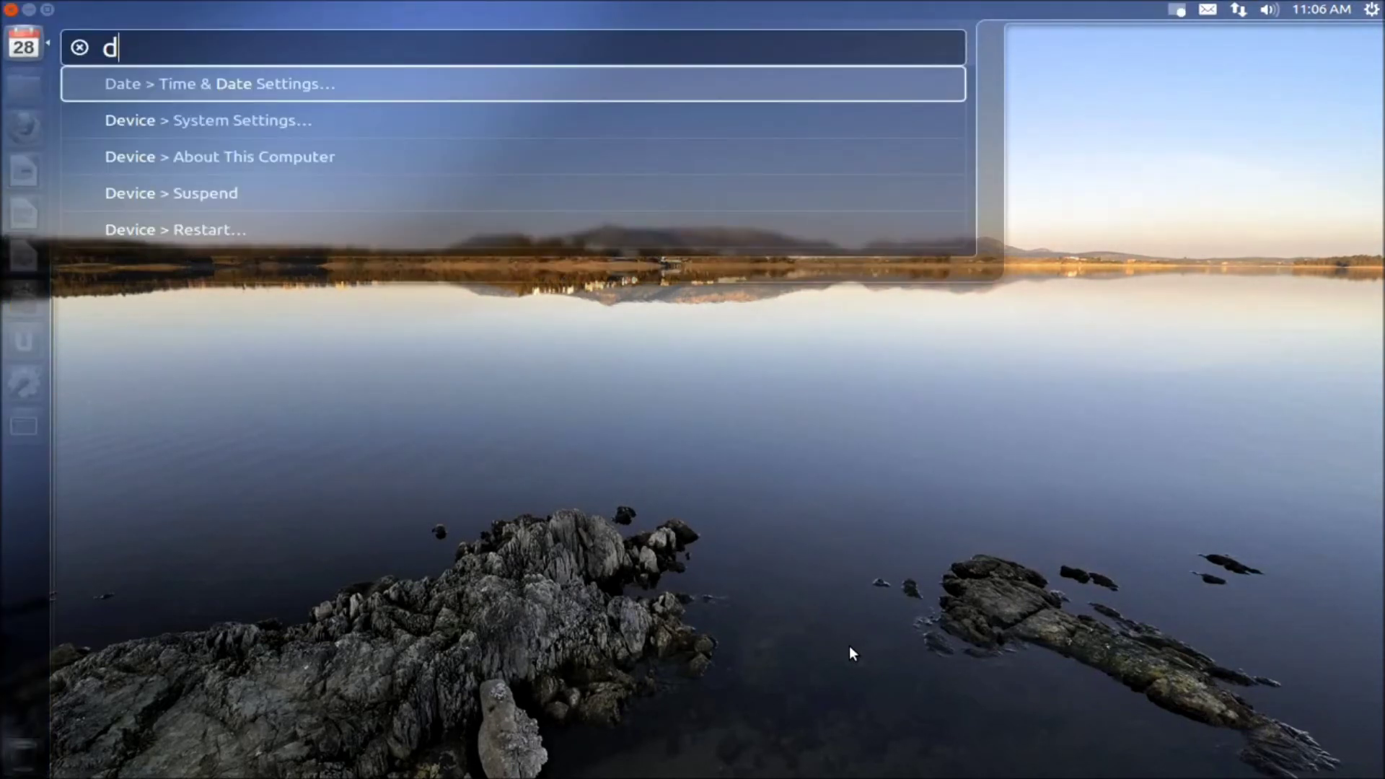
pyautogui.press('Escape')
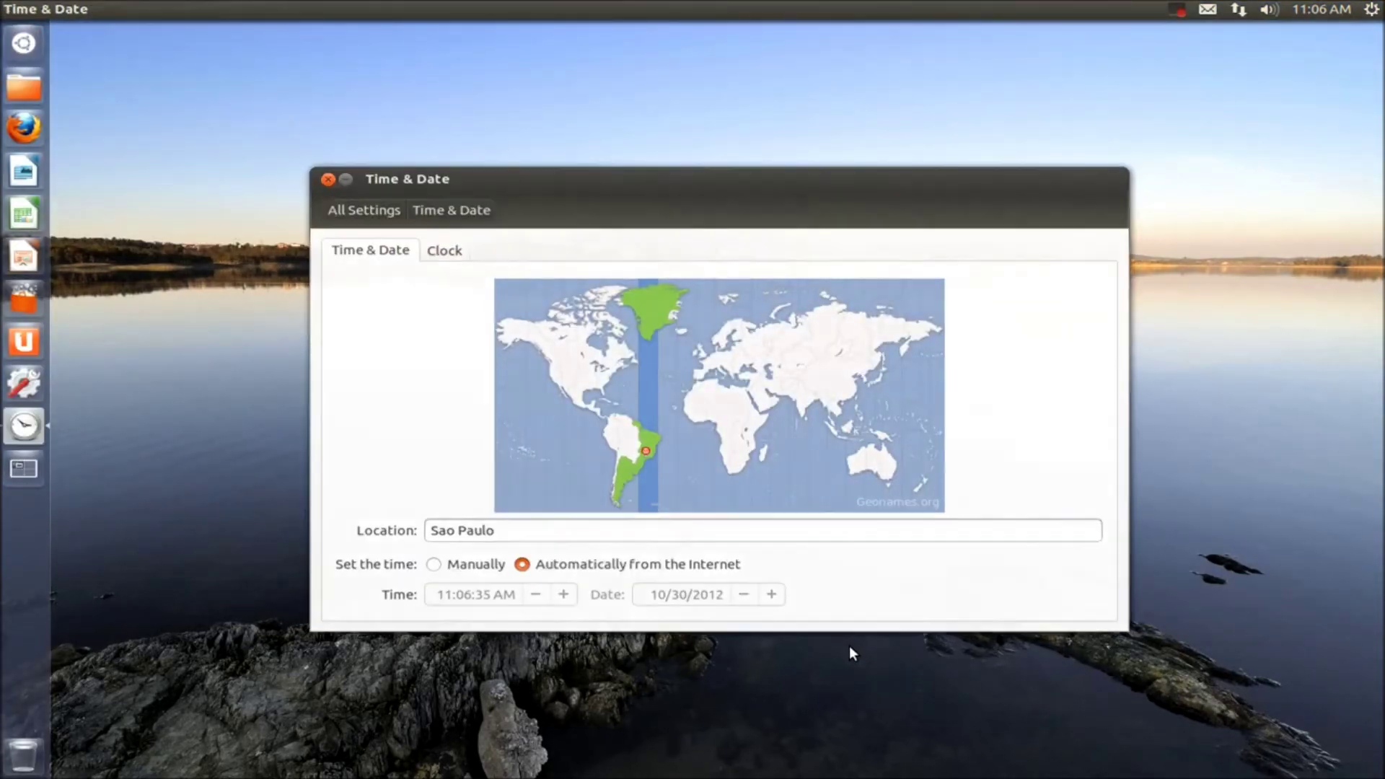
pyautogui.hotkey('alt', 'F4')
# View the System Settings by searching the HUD for "s", and close that window.
pyautogui.press('alt')
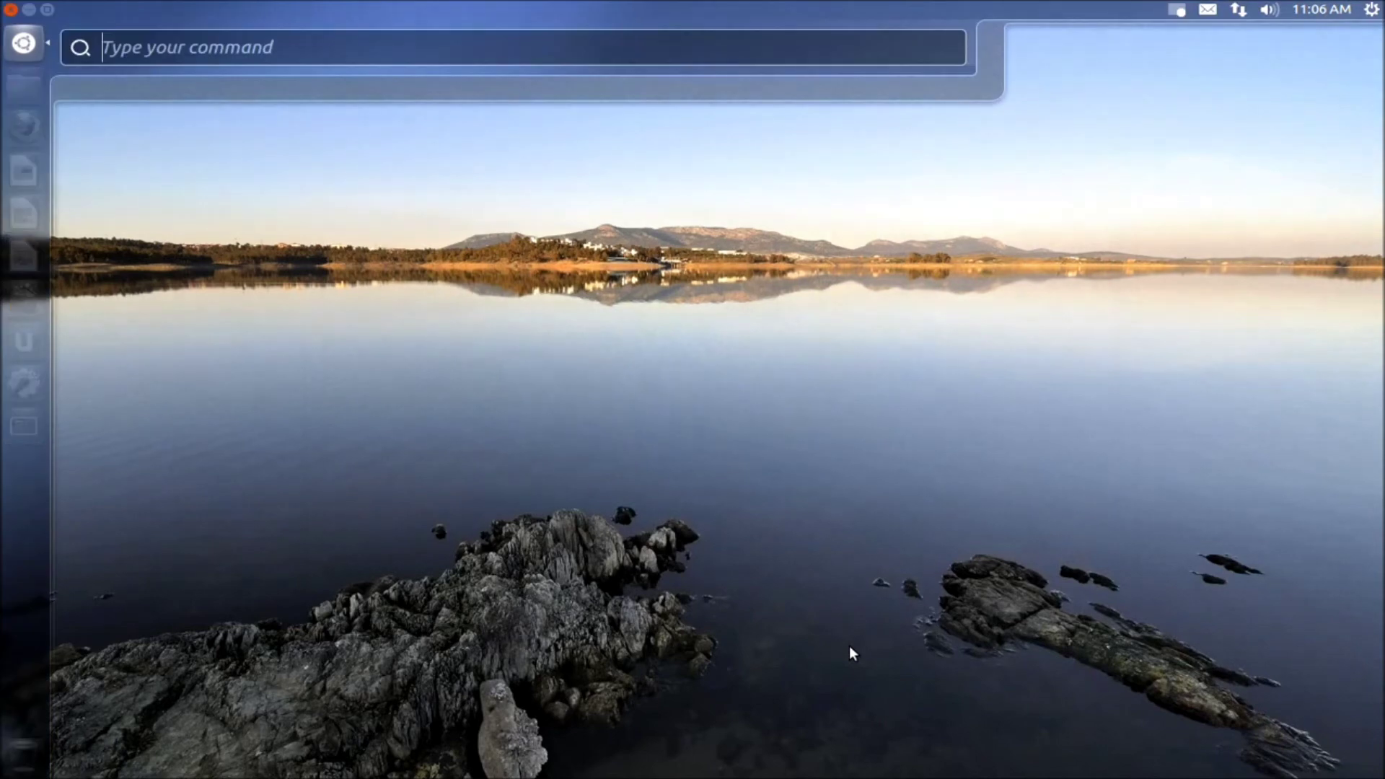
pyautogui.write('s')
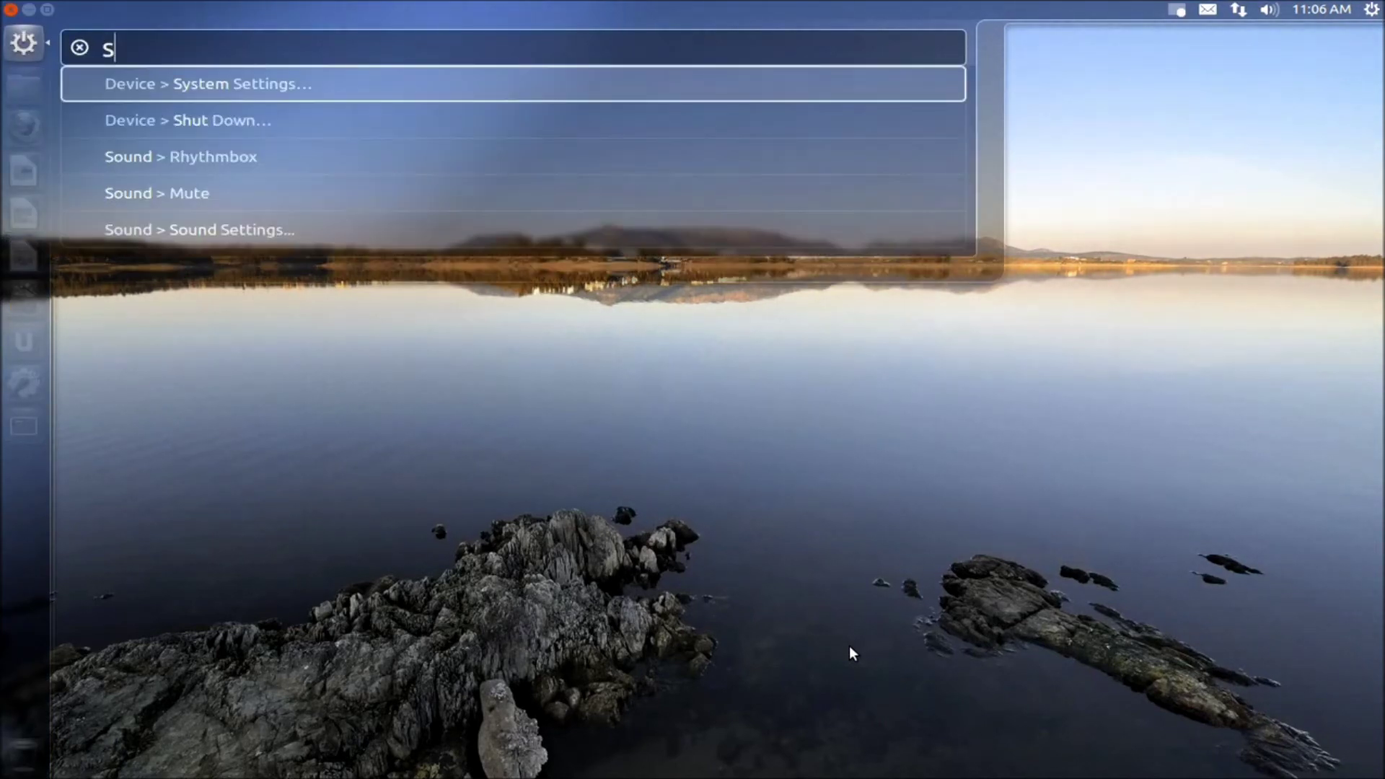
pyautogui.press('Return')
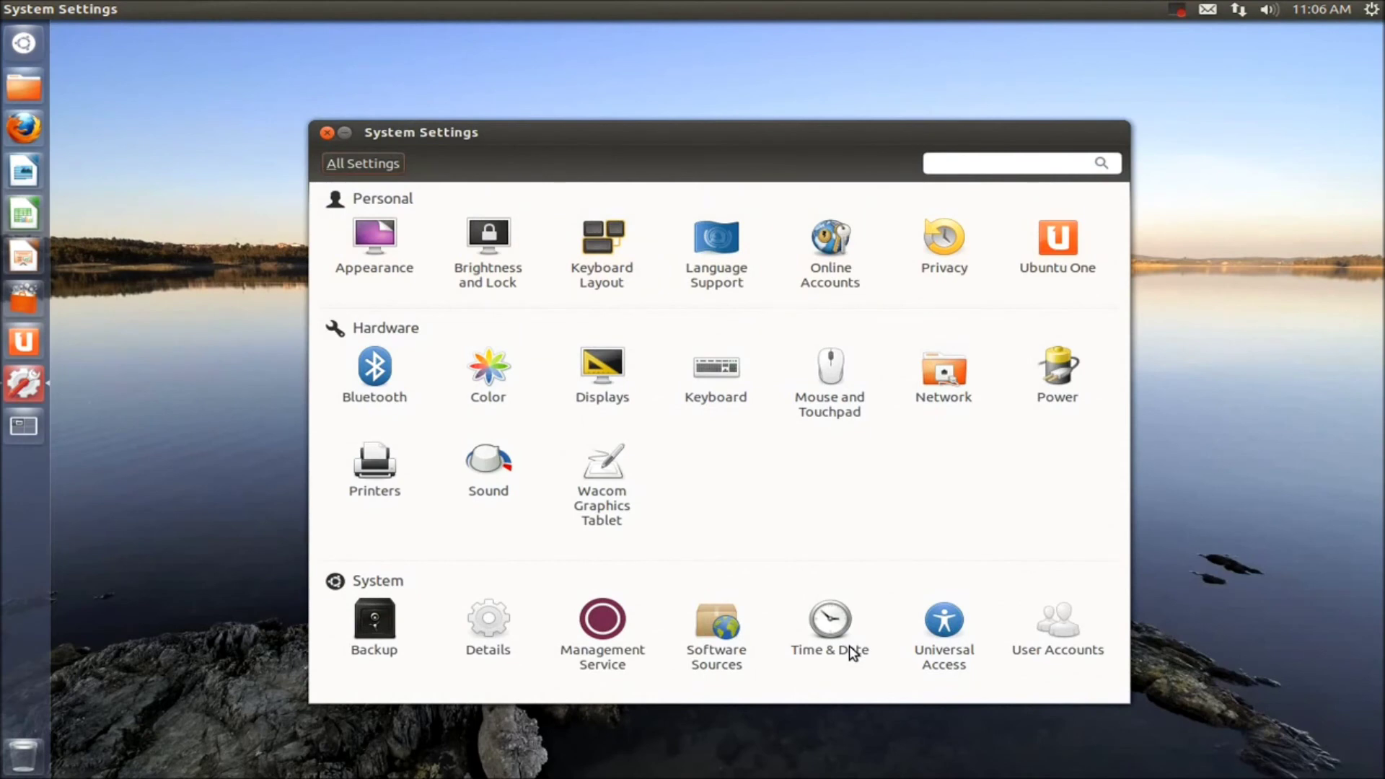
pyautogui.hotkey('alt', 'F4')
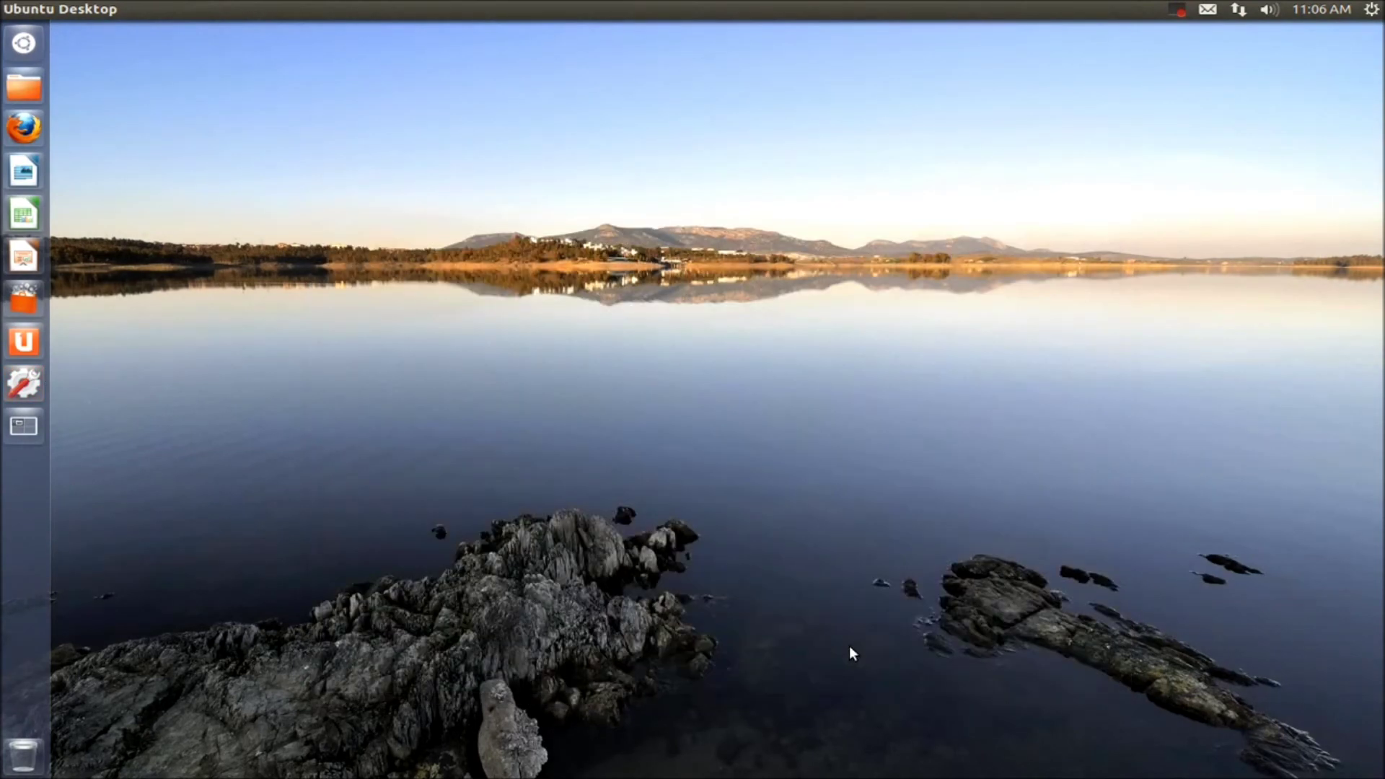
# Open the Home Folder, move its window away from the launcher and top bar, and select the Videos folder.
pyautogui.click(24, 87)
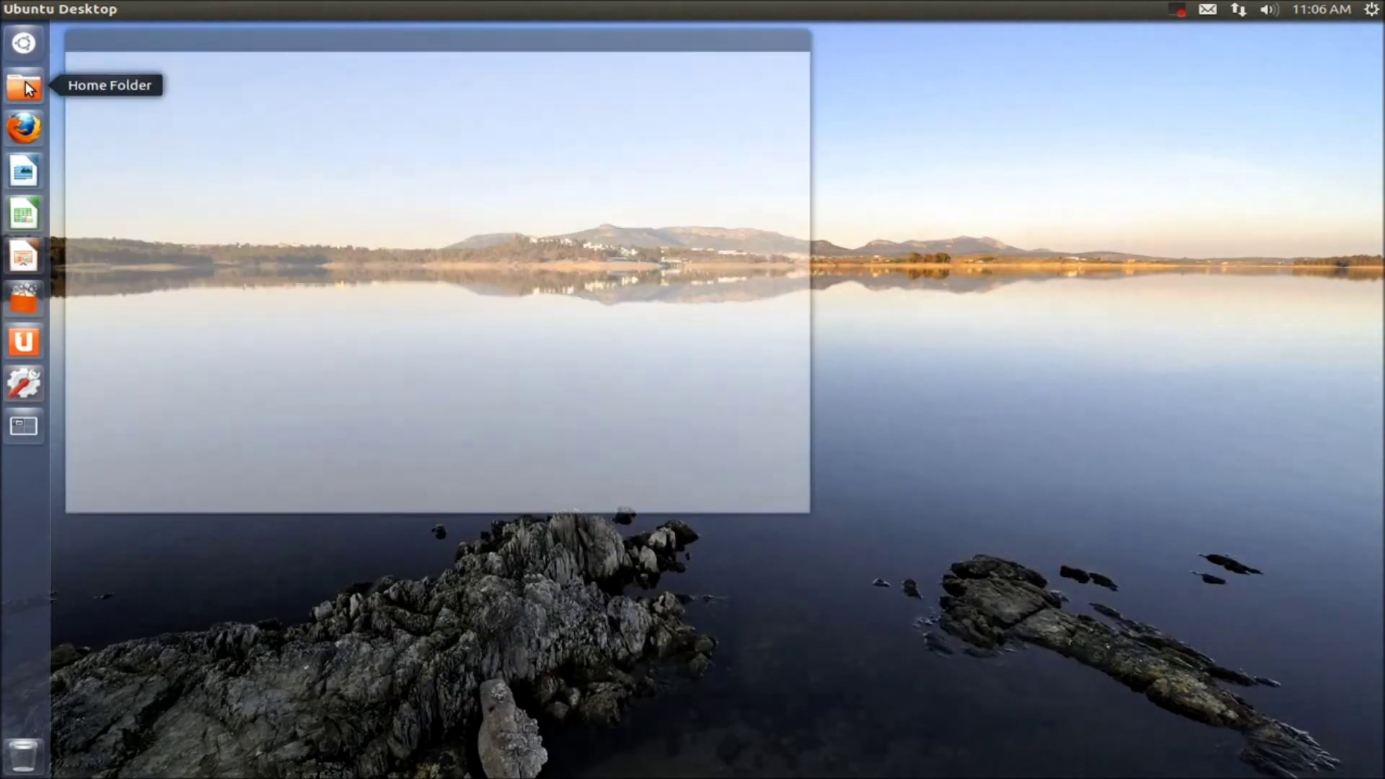
pyautogui.moveTo(412, 31); pyautogui.dragTo(787, 302)
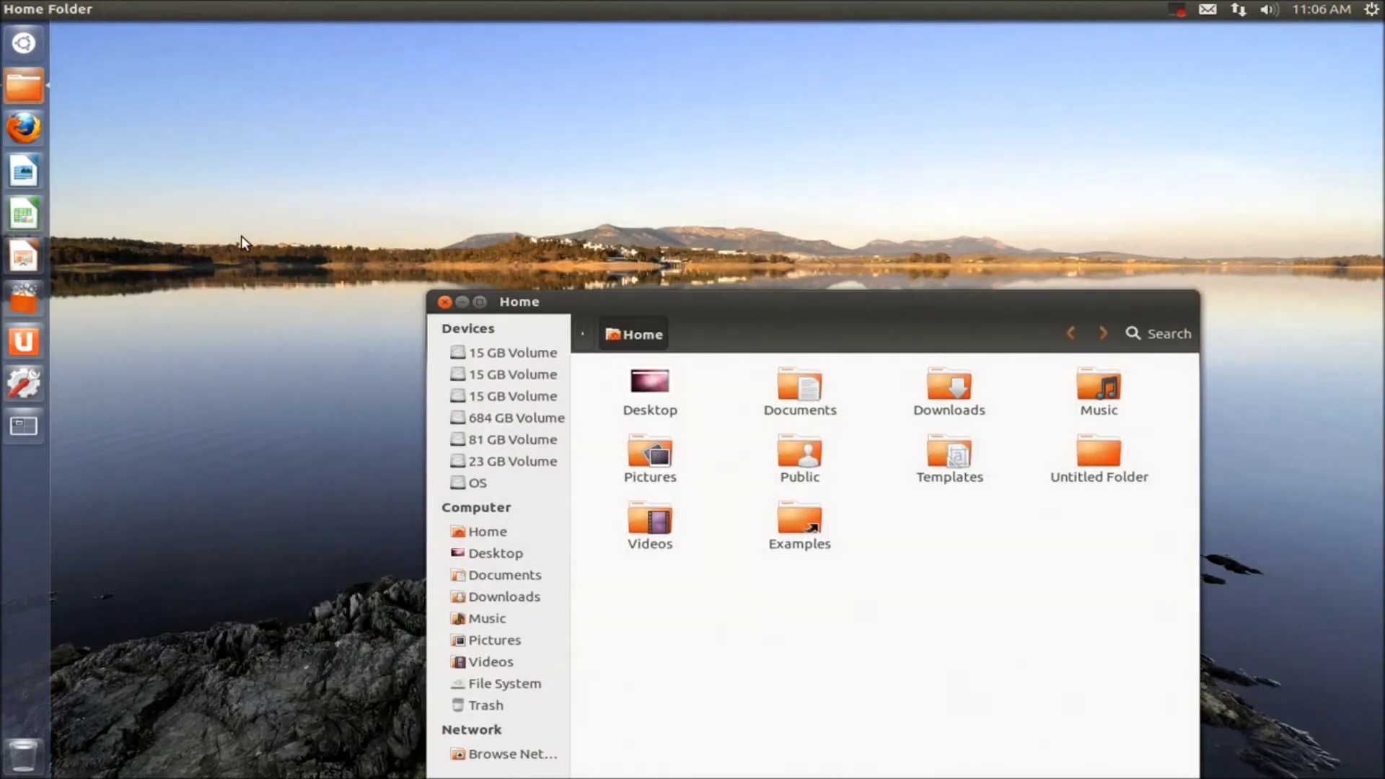
pyautogui.write('v')
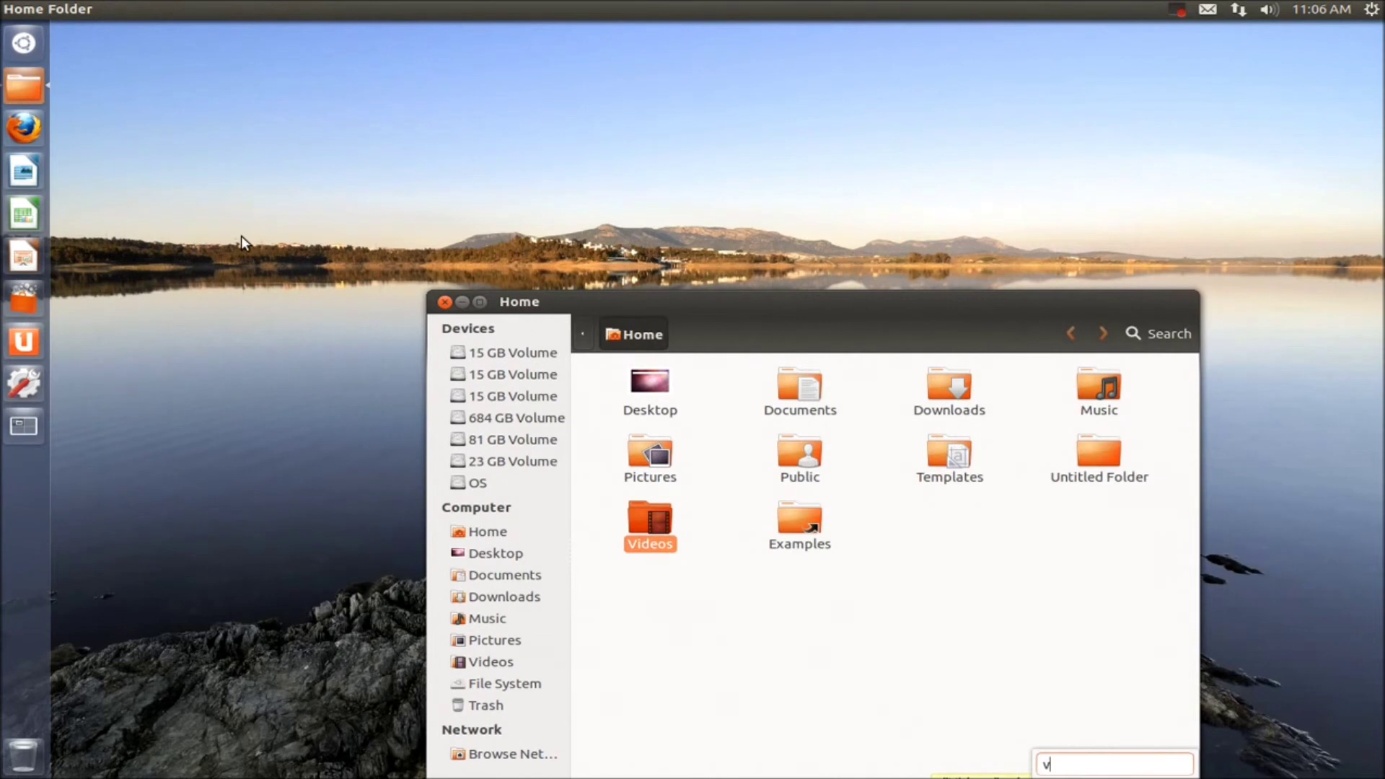
# Switch the Home folder to list view by running View > List from a HUD search for "vi".
pyautogui.press('alt')
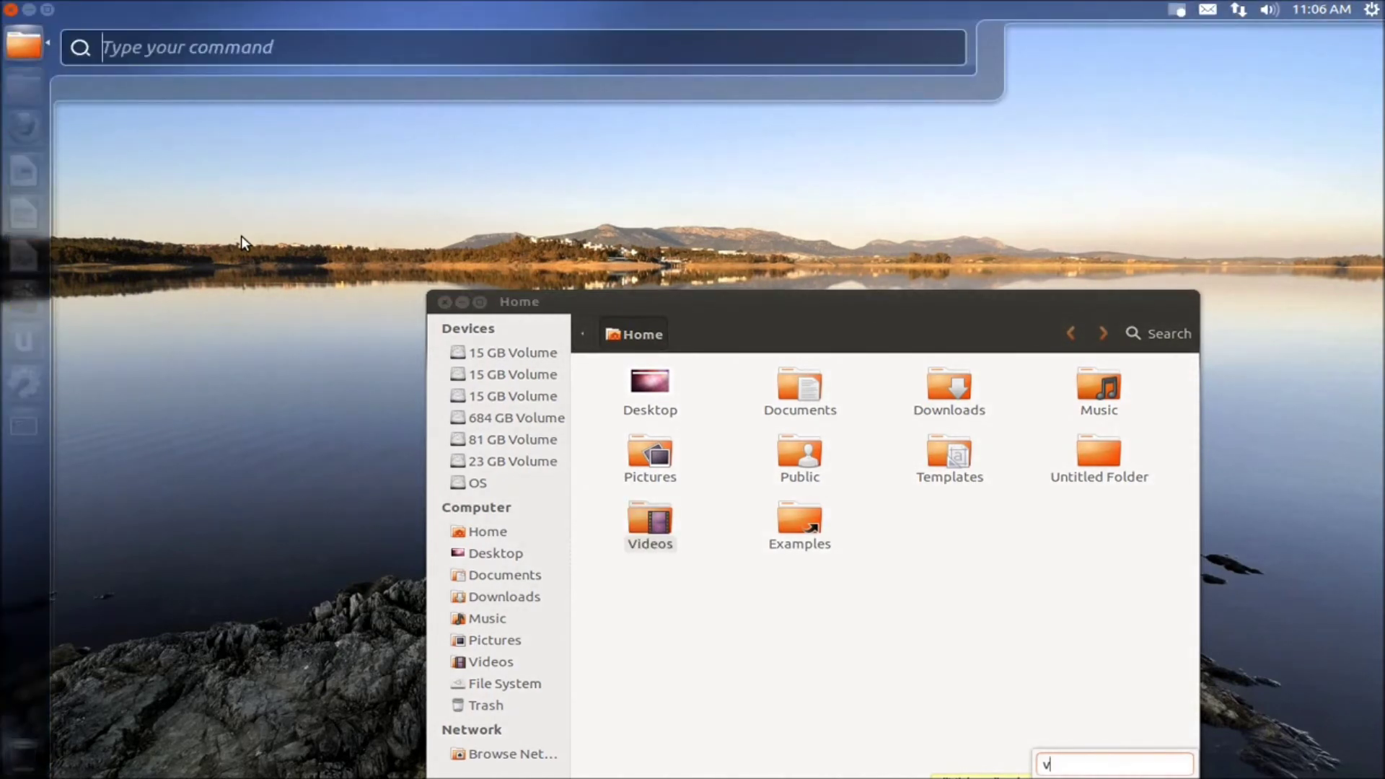
pyautogui.write('v')
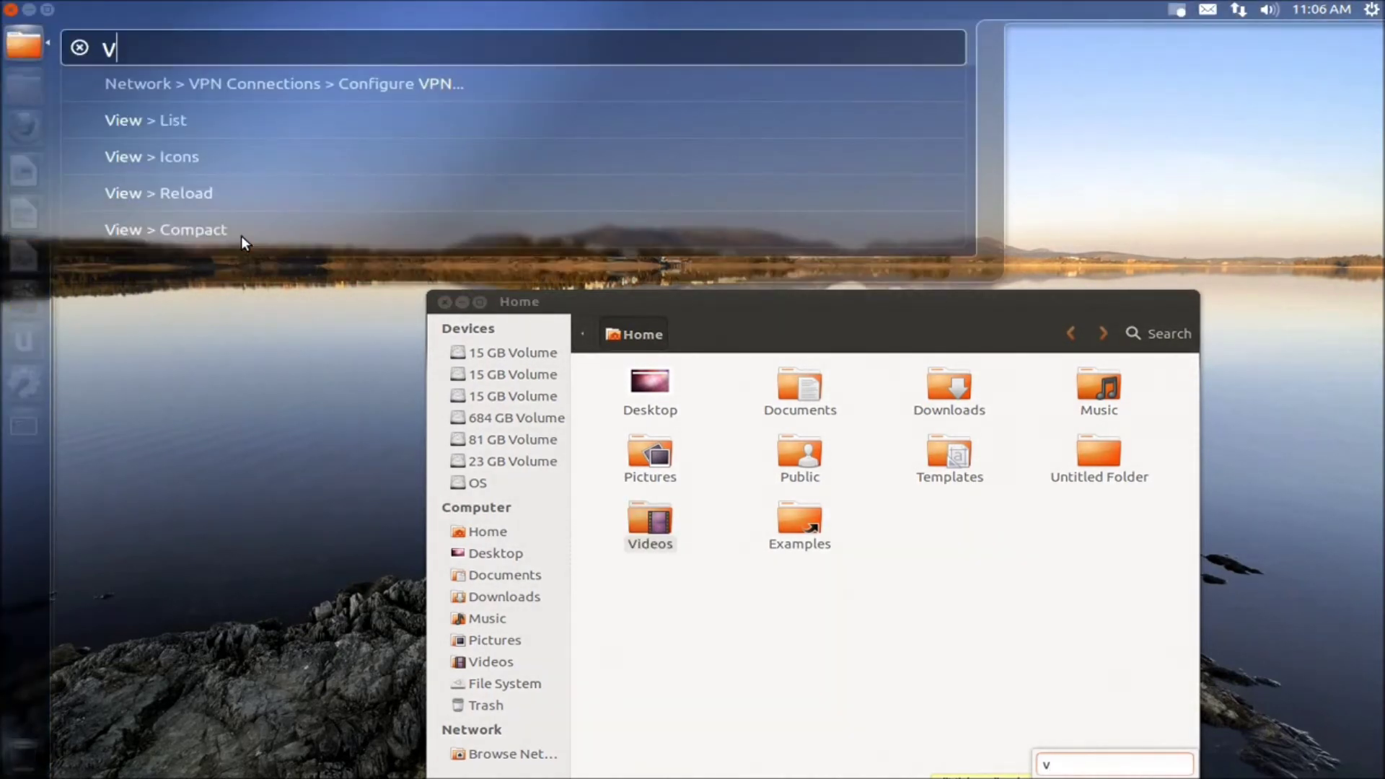
pyautogui.write('i')
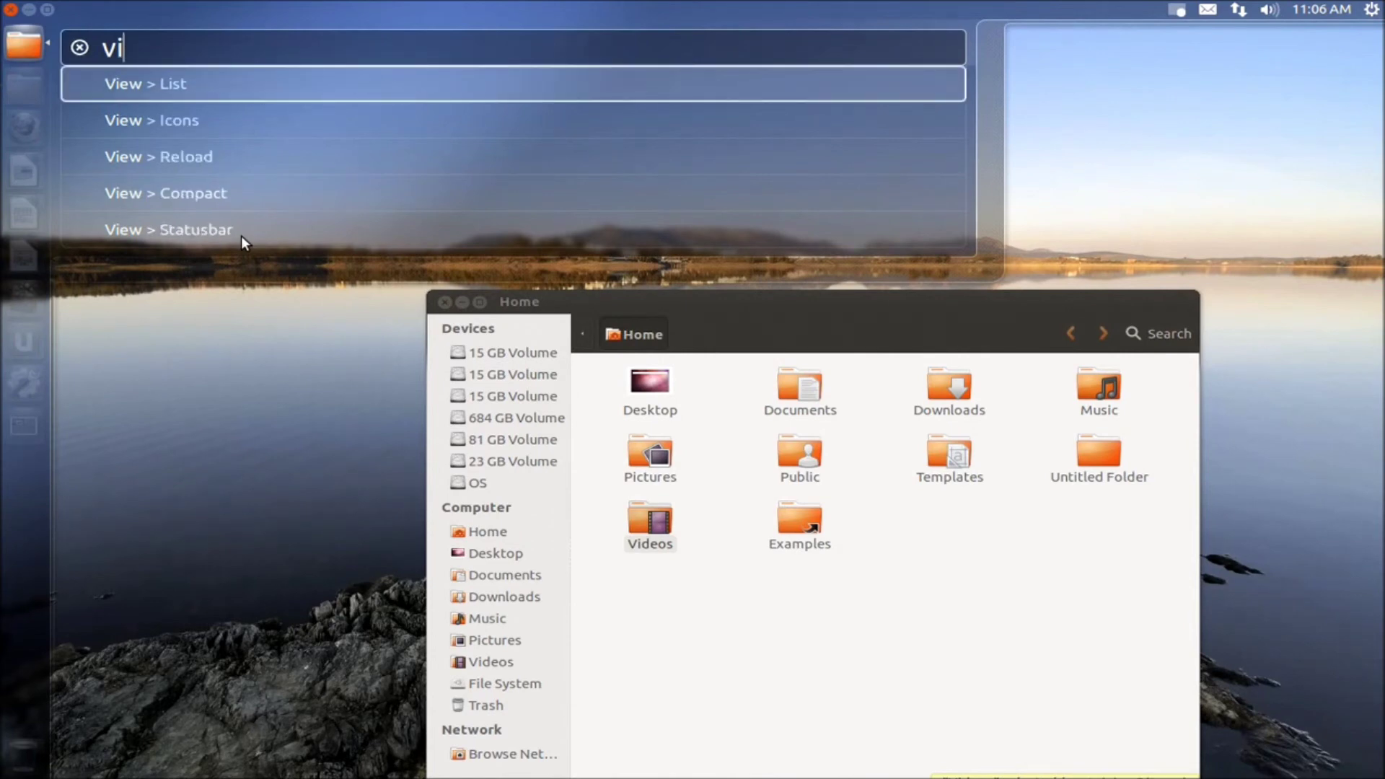
pyautogui.press('Return')
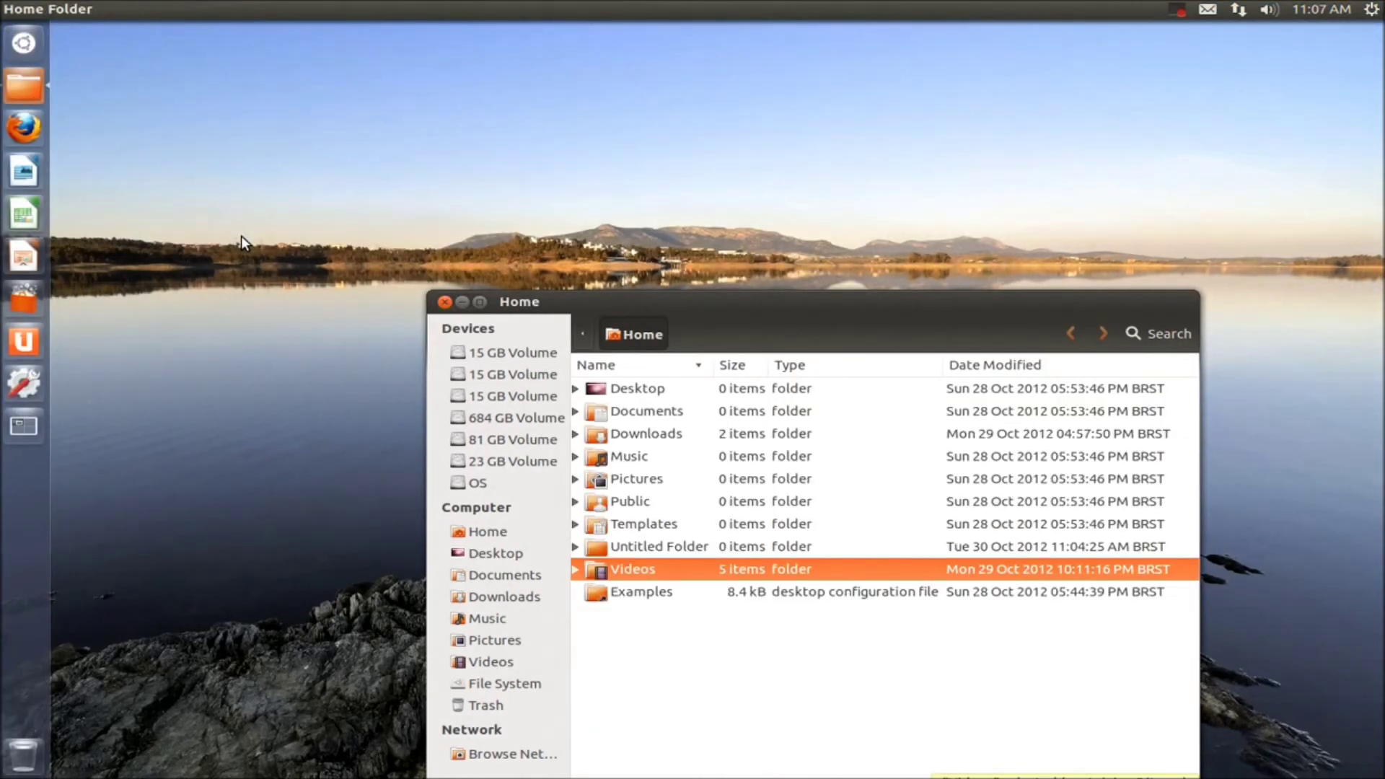
# Open the Videos folder in a new window using a HUD search for "n", and close that new window.
pyautogui.press('alt')
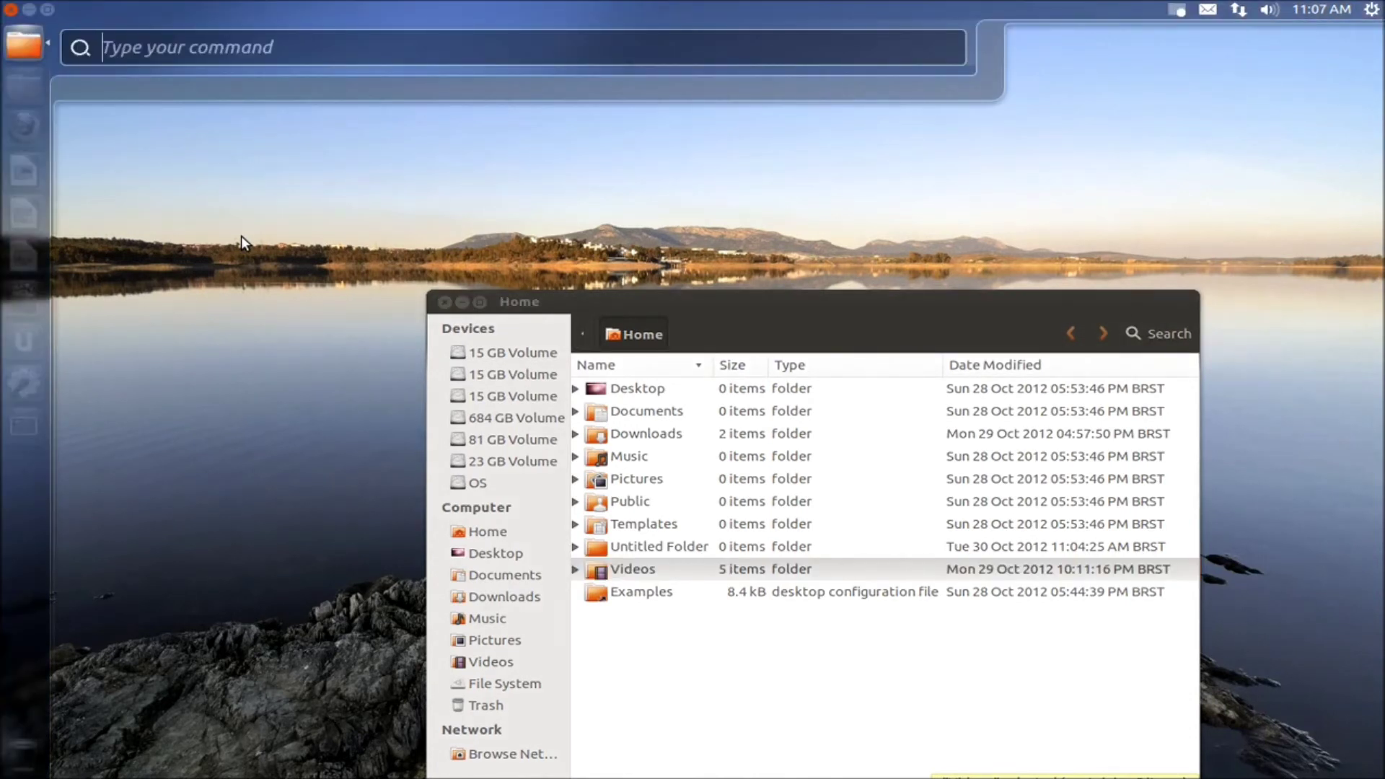
pyautogui.write('n')
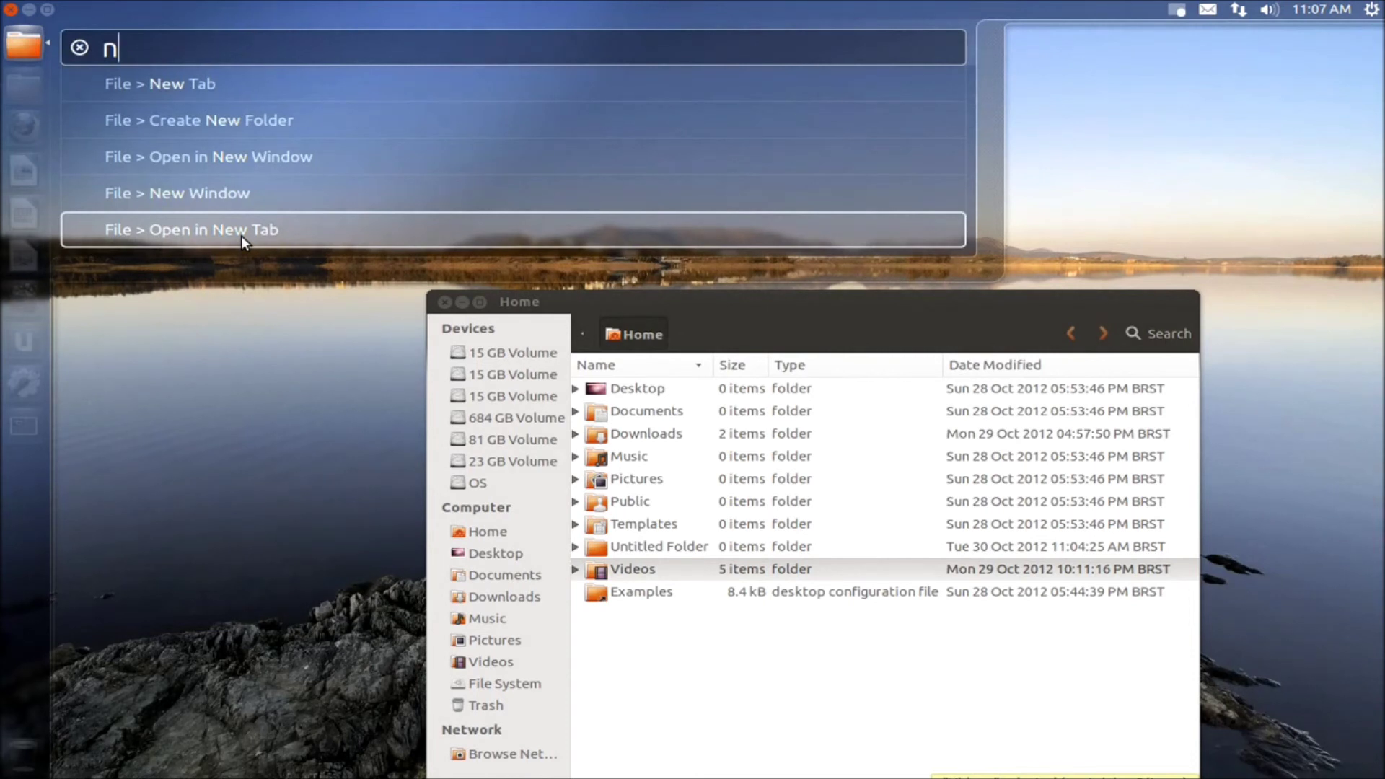
pyautogui.press('Up')
pyautogui.press('Up')
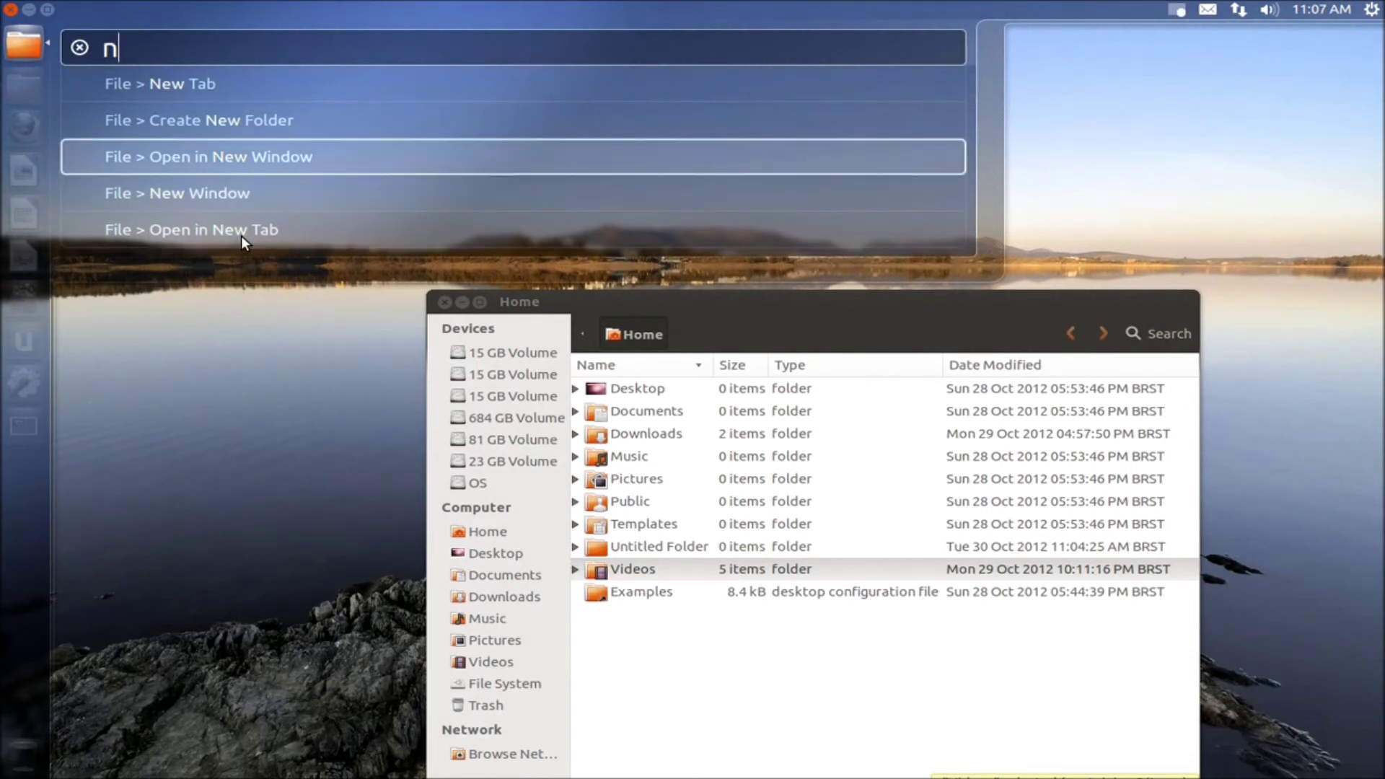
pyautogui.press('Return')
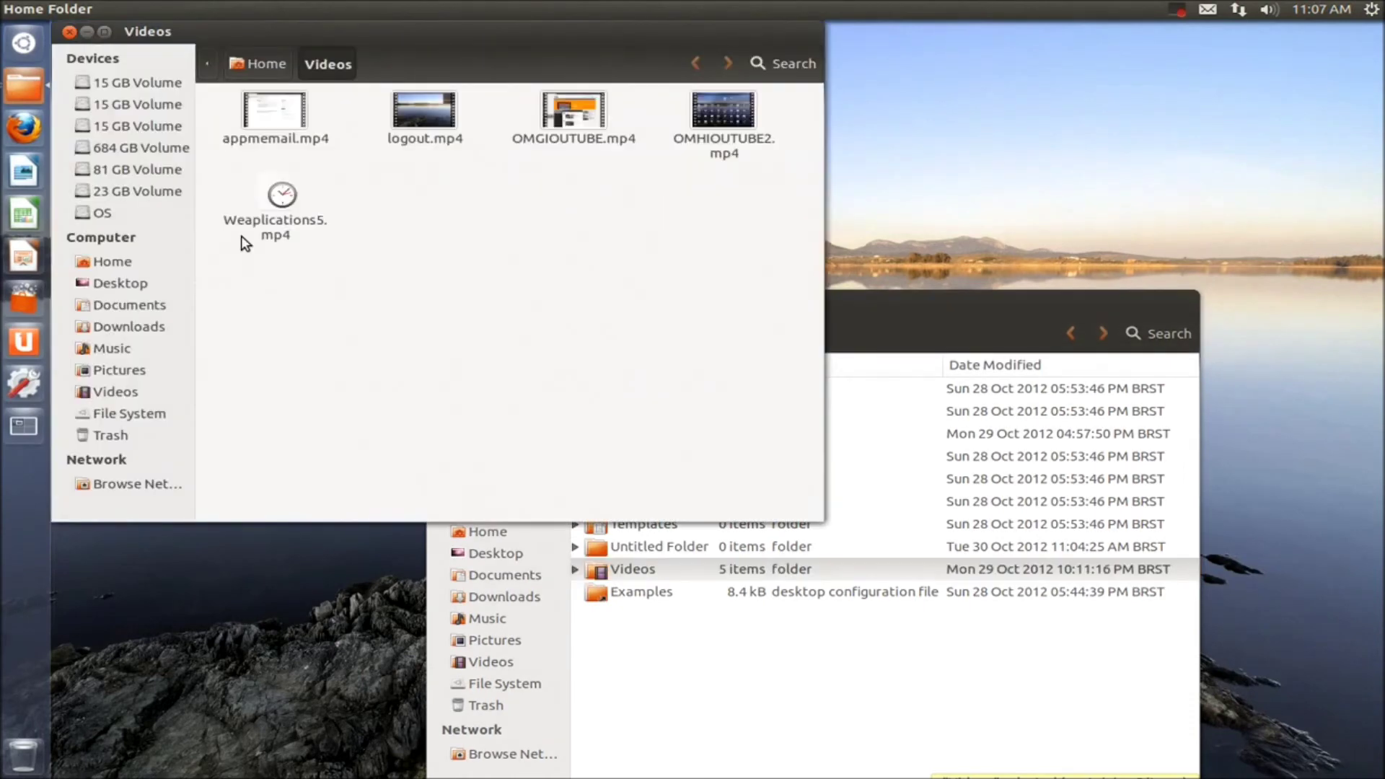
pyautogui.hotkey('ctrl', 'w')
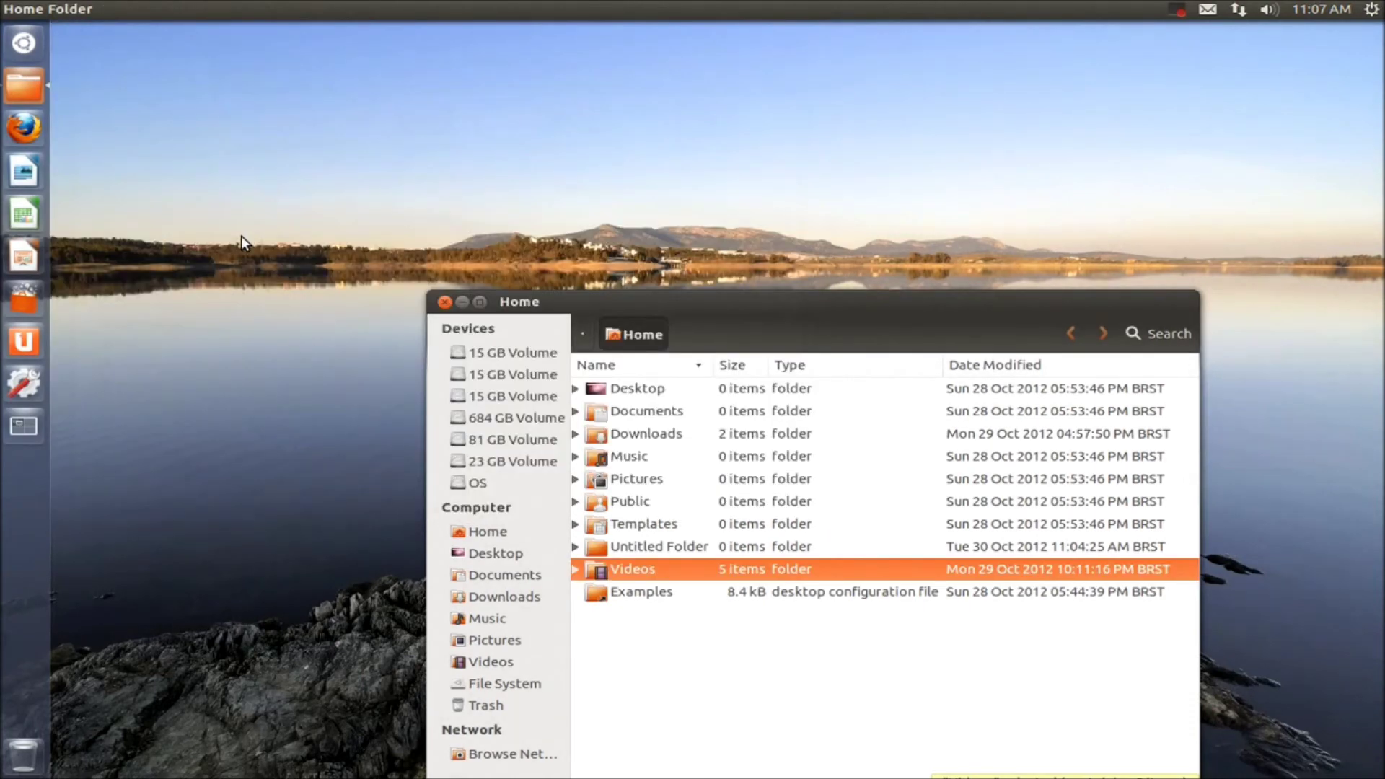
# Navigate the file manager to Computer by running Go > Computer from a HUD search for "go".
pyautogui.press('alt')
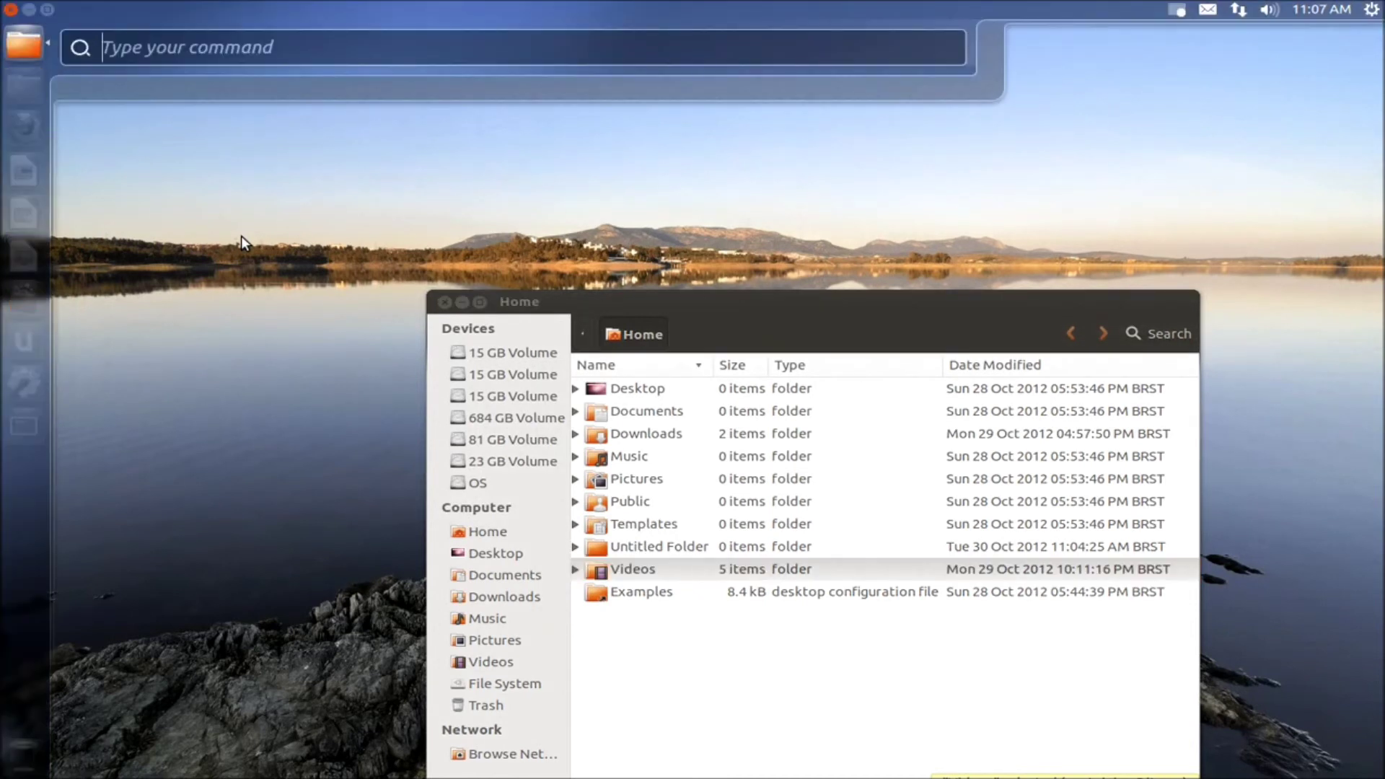
pyautogui.write('go')
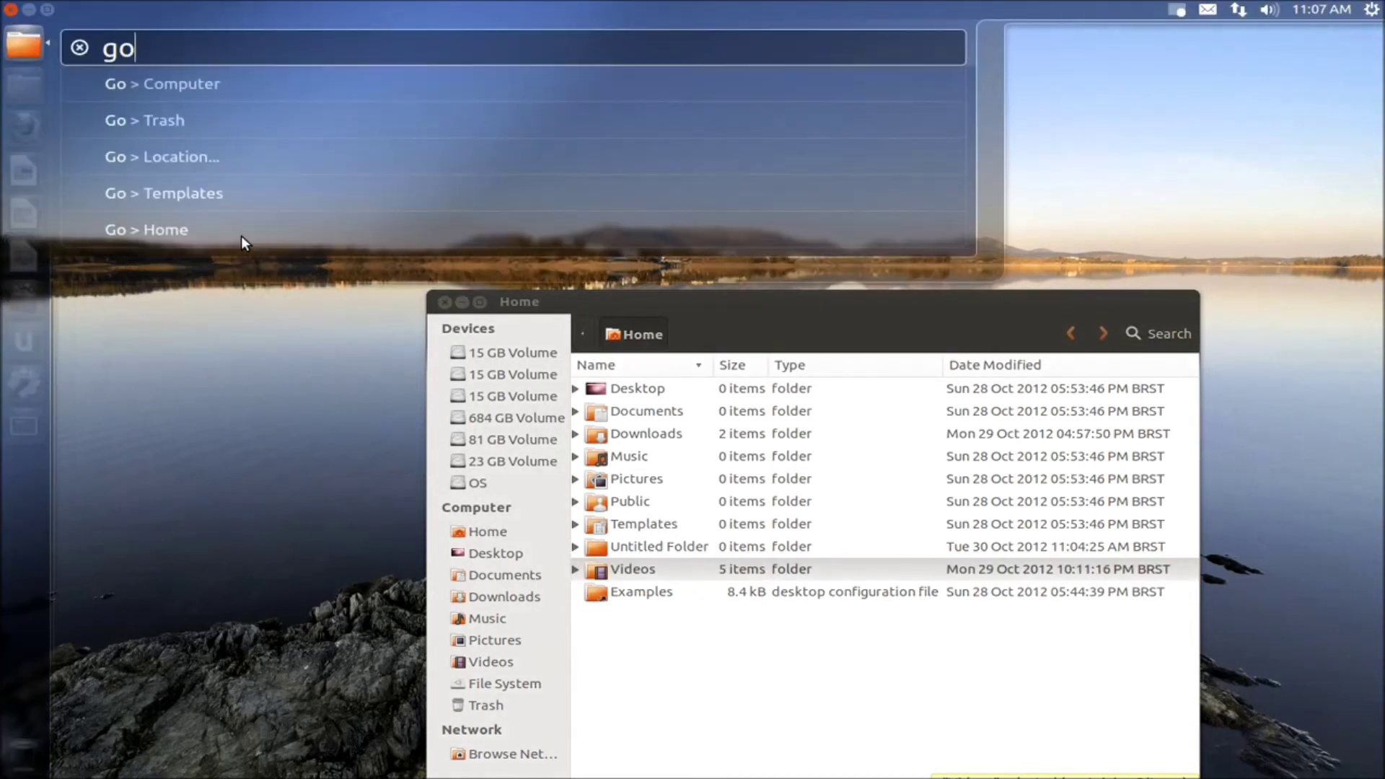
pyautogui.press('Return')
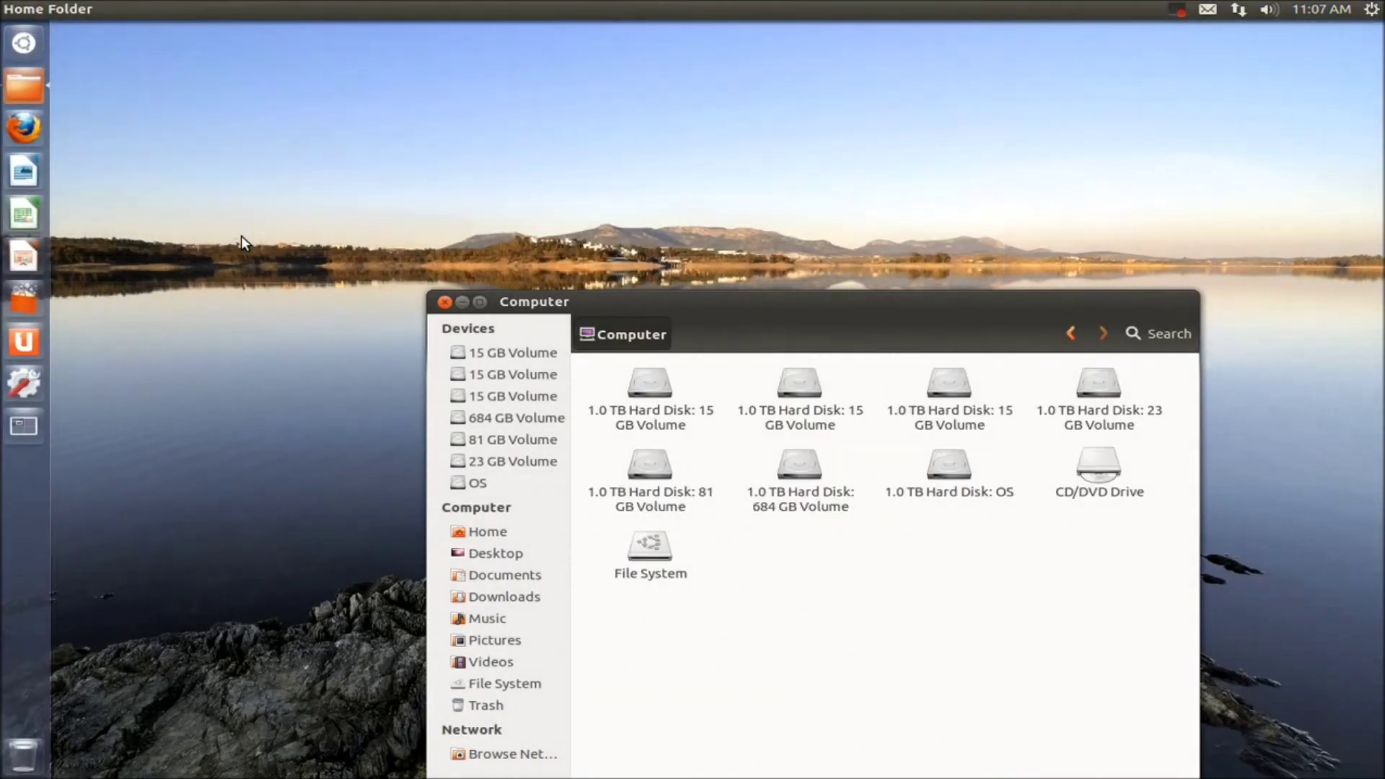
# View the Trash by running Go > Trash from a HUD search for "go", and close the file manager.
pyautogui.press('alt')
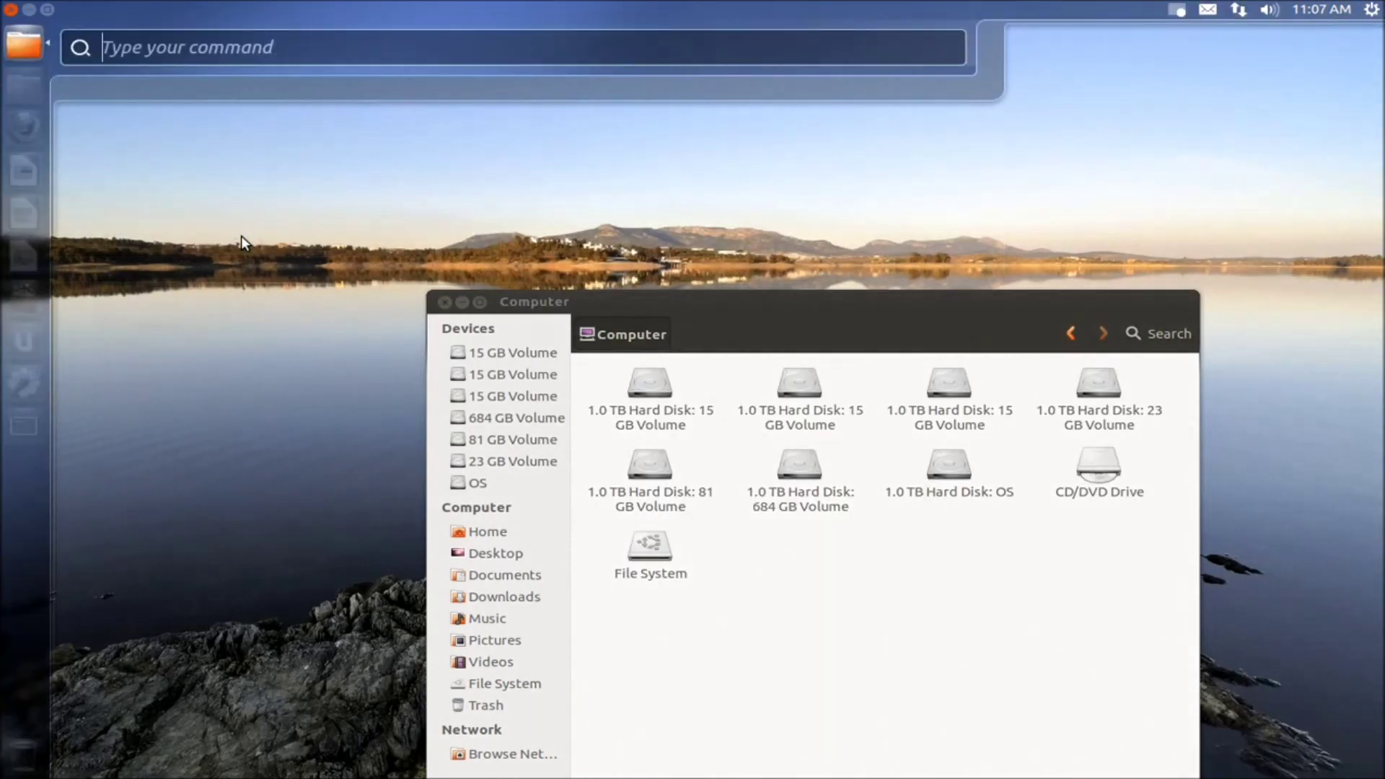
pyautogui.write('go')
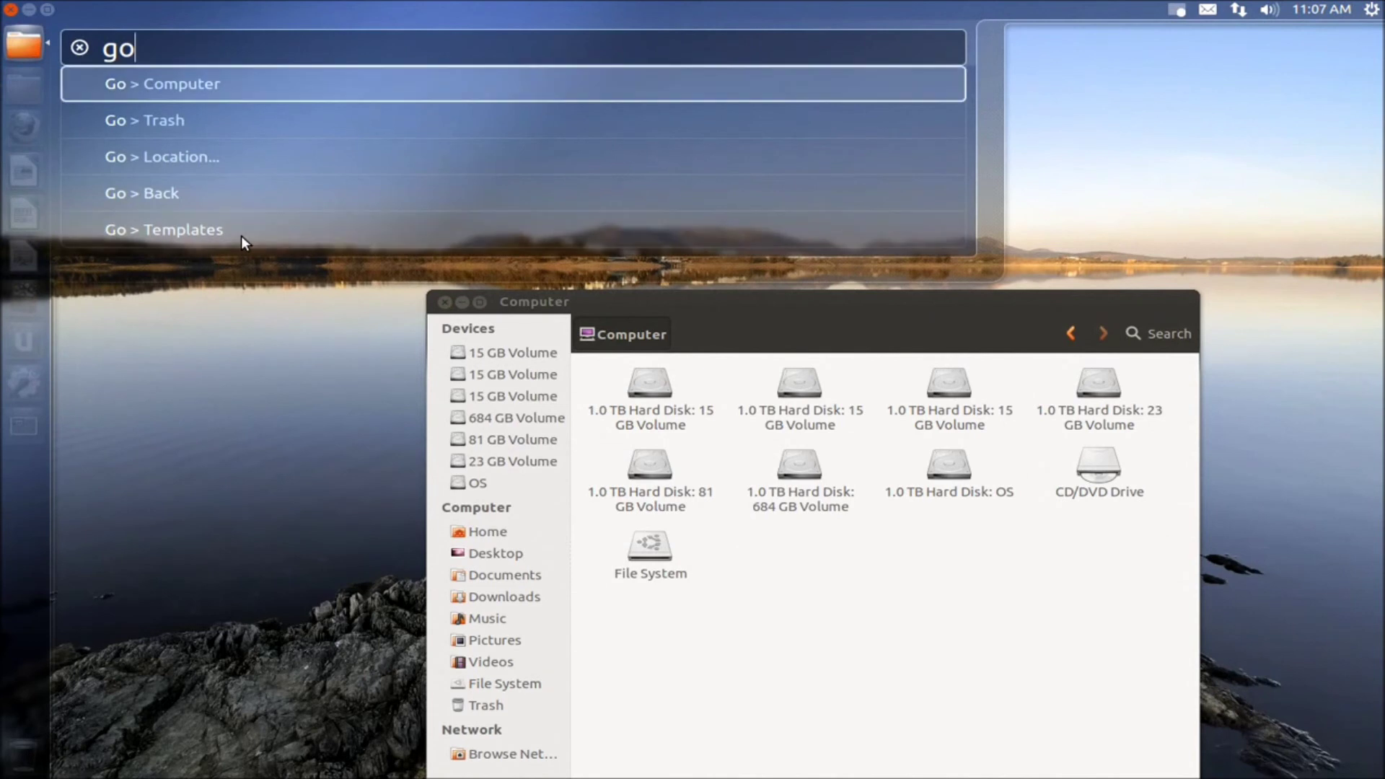
pyautogui.press('Down')
pyautogui.press('Return')
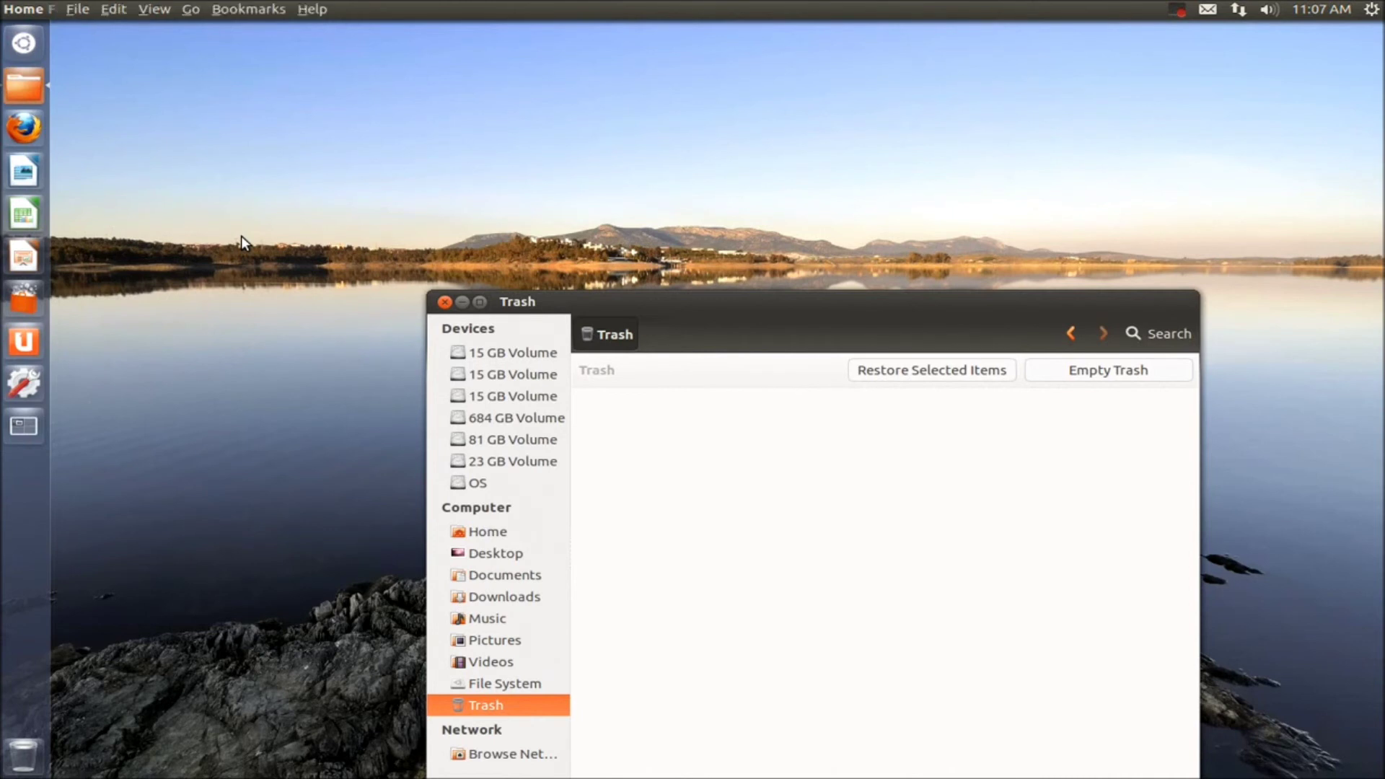
pyautogui.hotkey('alt', 'F4')
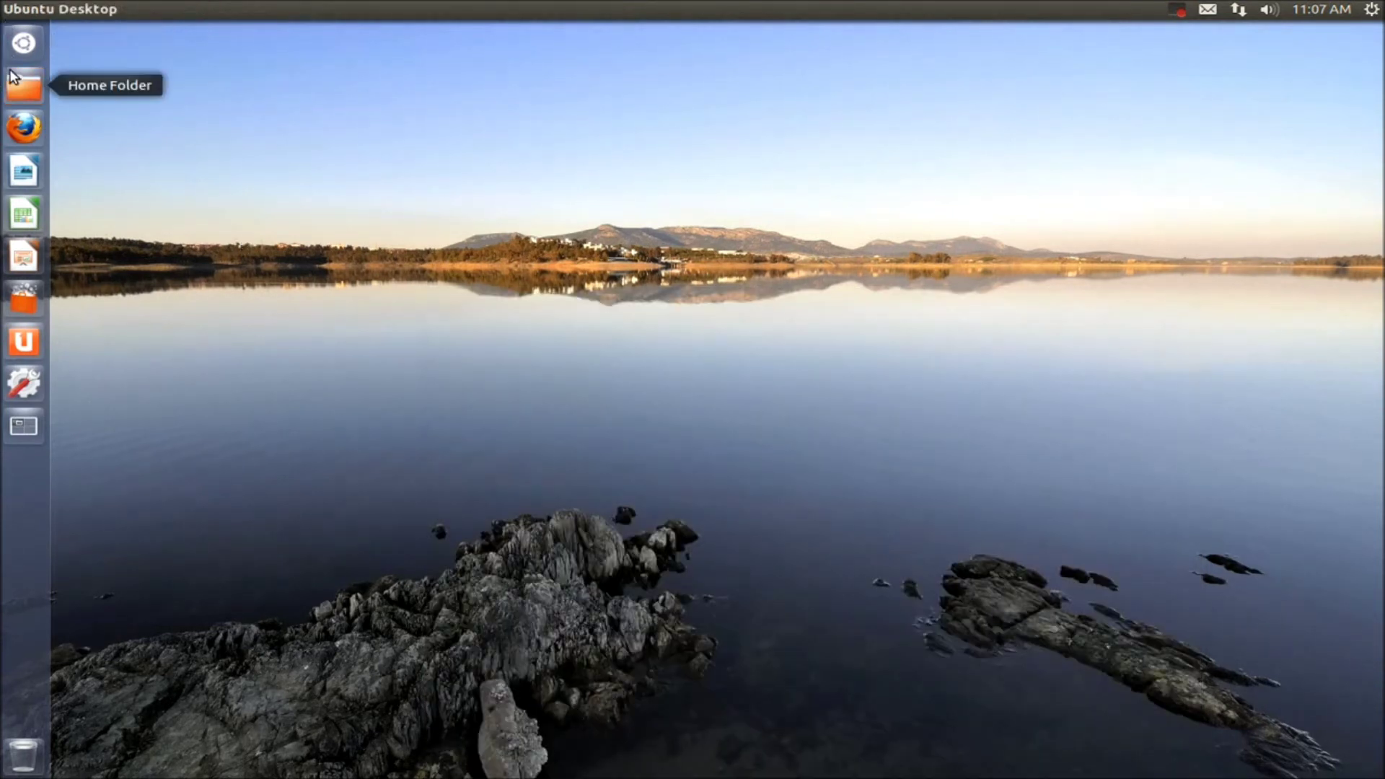
# Launch Firefox, move its window lower on the desktop, and open a new tab by running File > New Tab from a HUD search for "ne".
pyautogui.click(24, 130)
pyautogui.moveTo(487, 23); pyautogui.dragTo(842, 283)
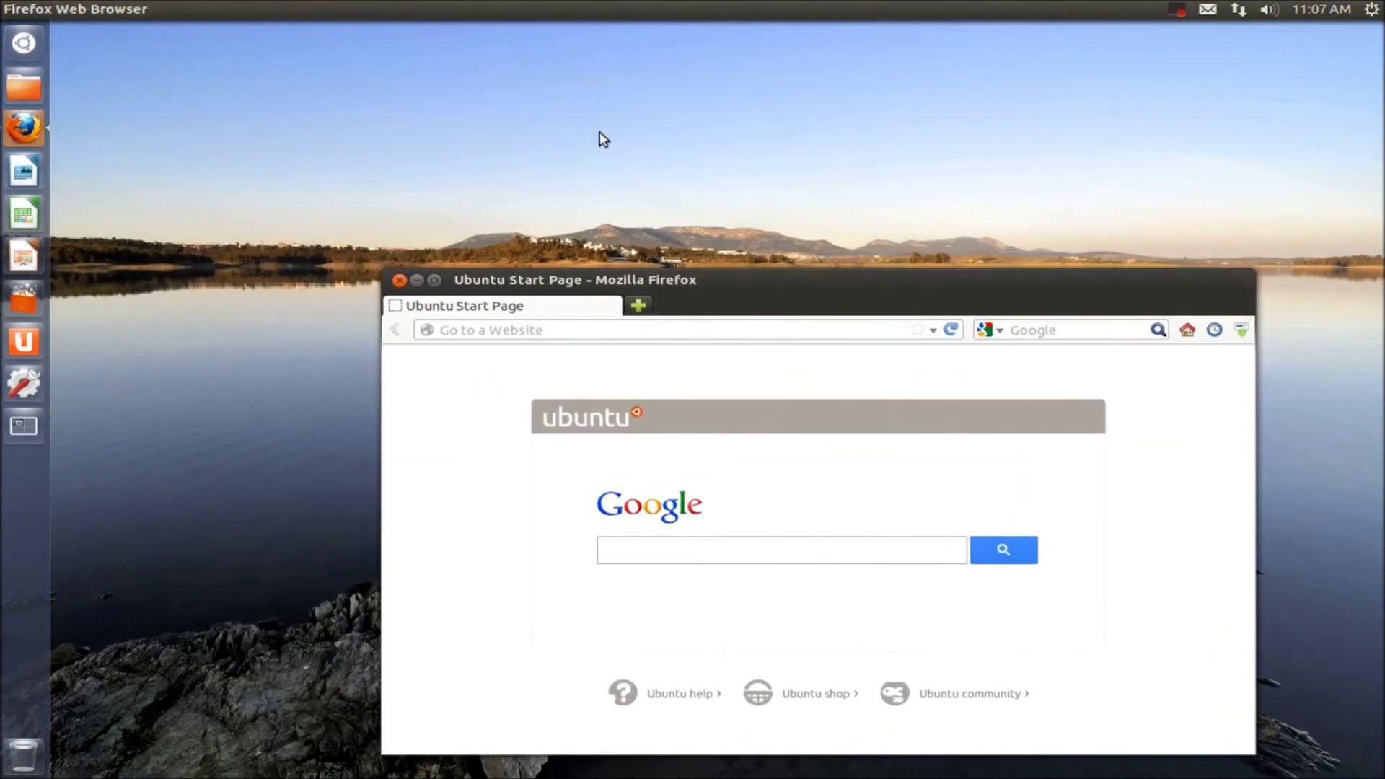
pyautogui.press('alt')
pyautogui.write('n')
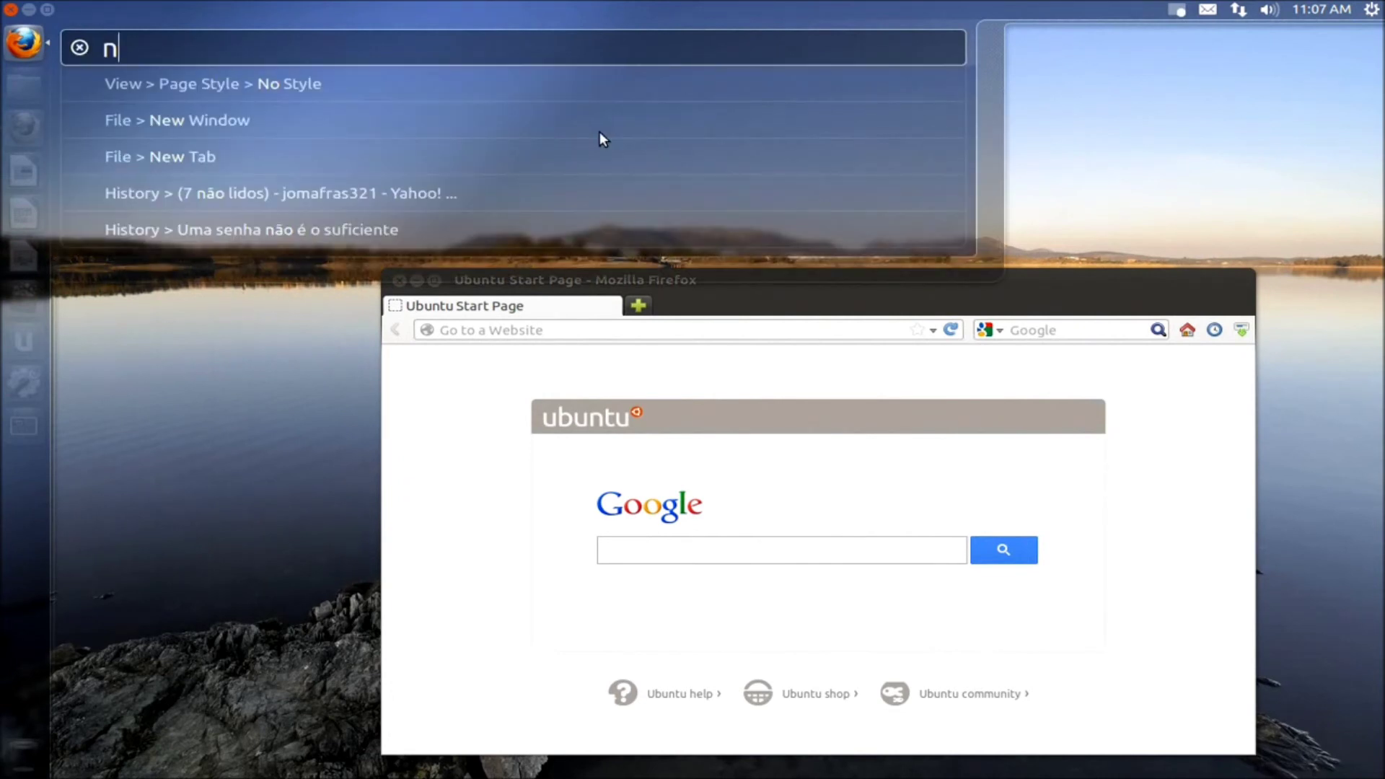
pyautogui.write('e')
pyautogui.press('Down')
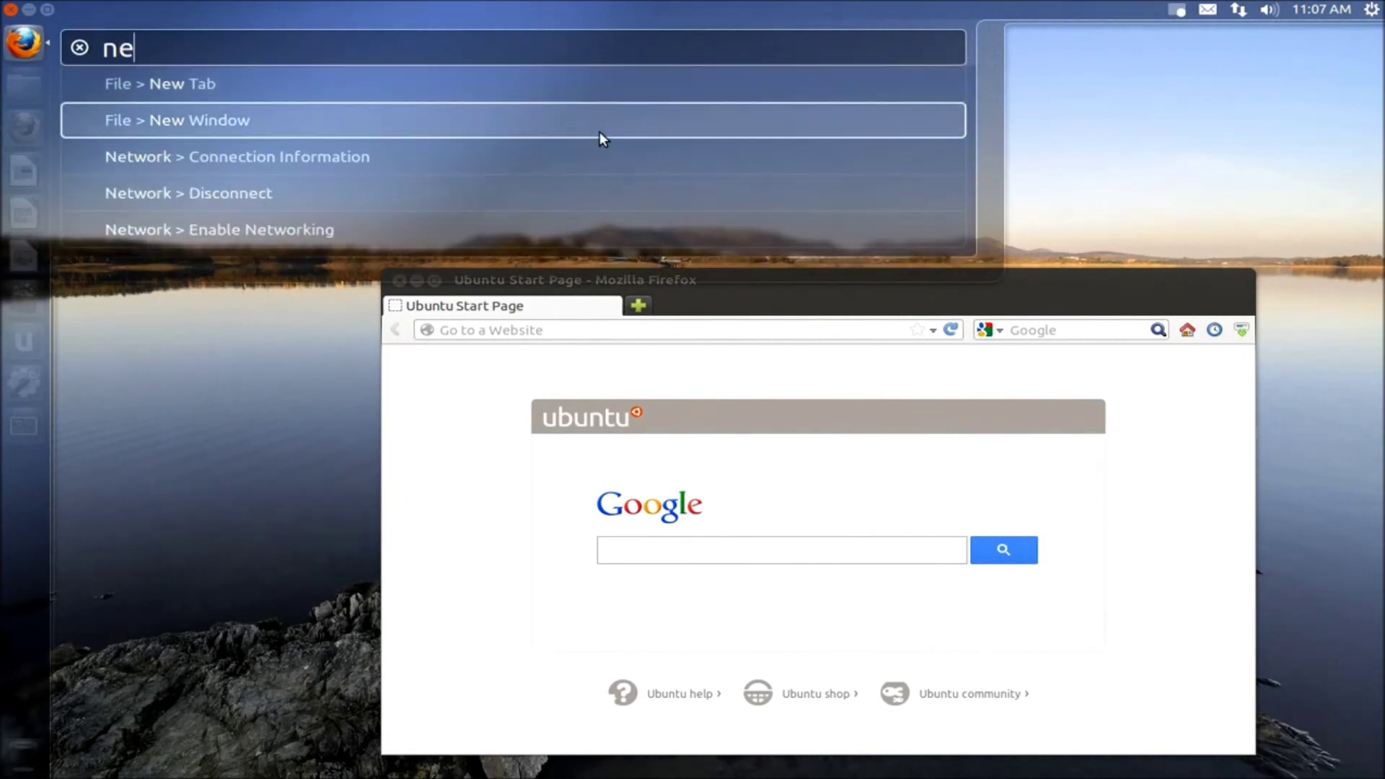
pyautogui.press('Up')
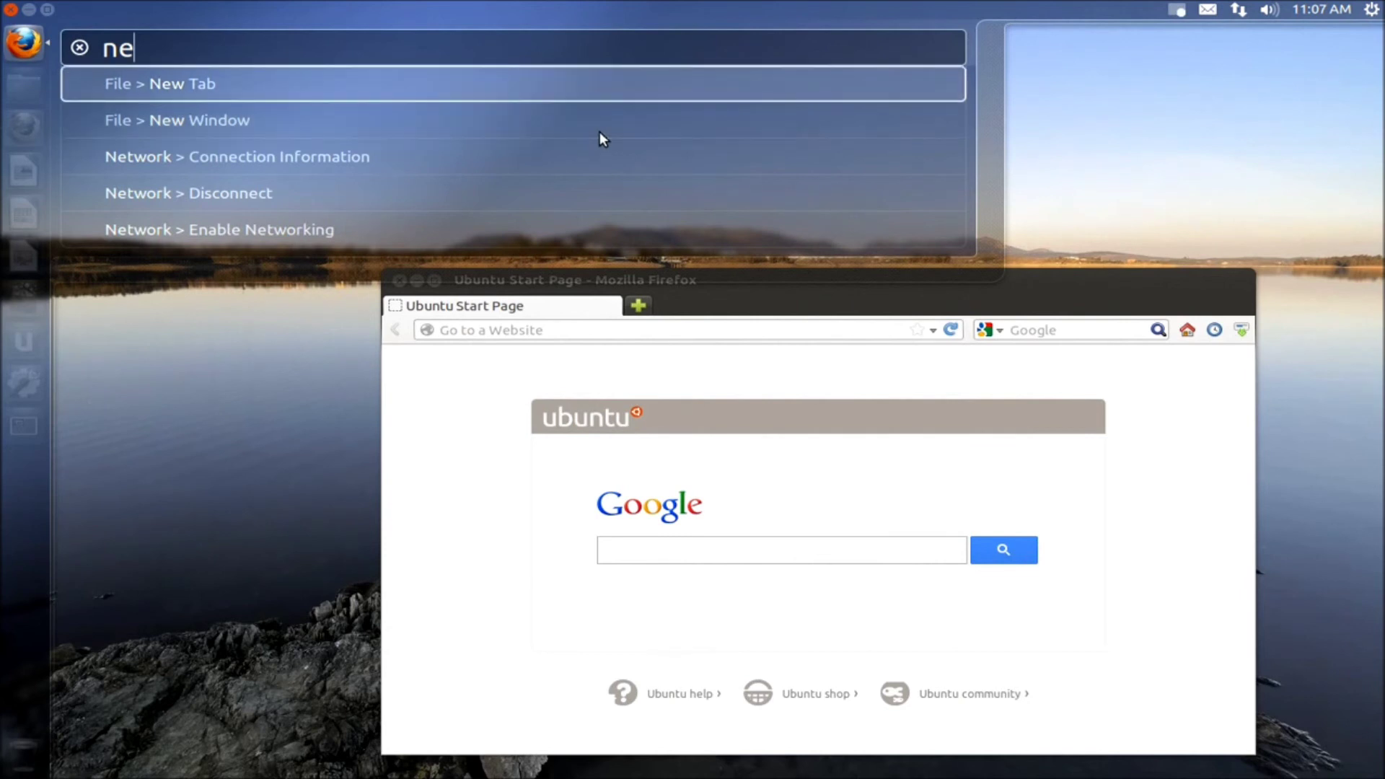
pyautogui.press('Return')
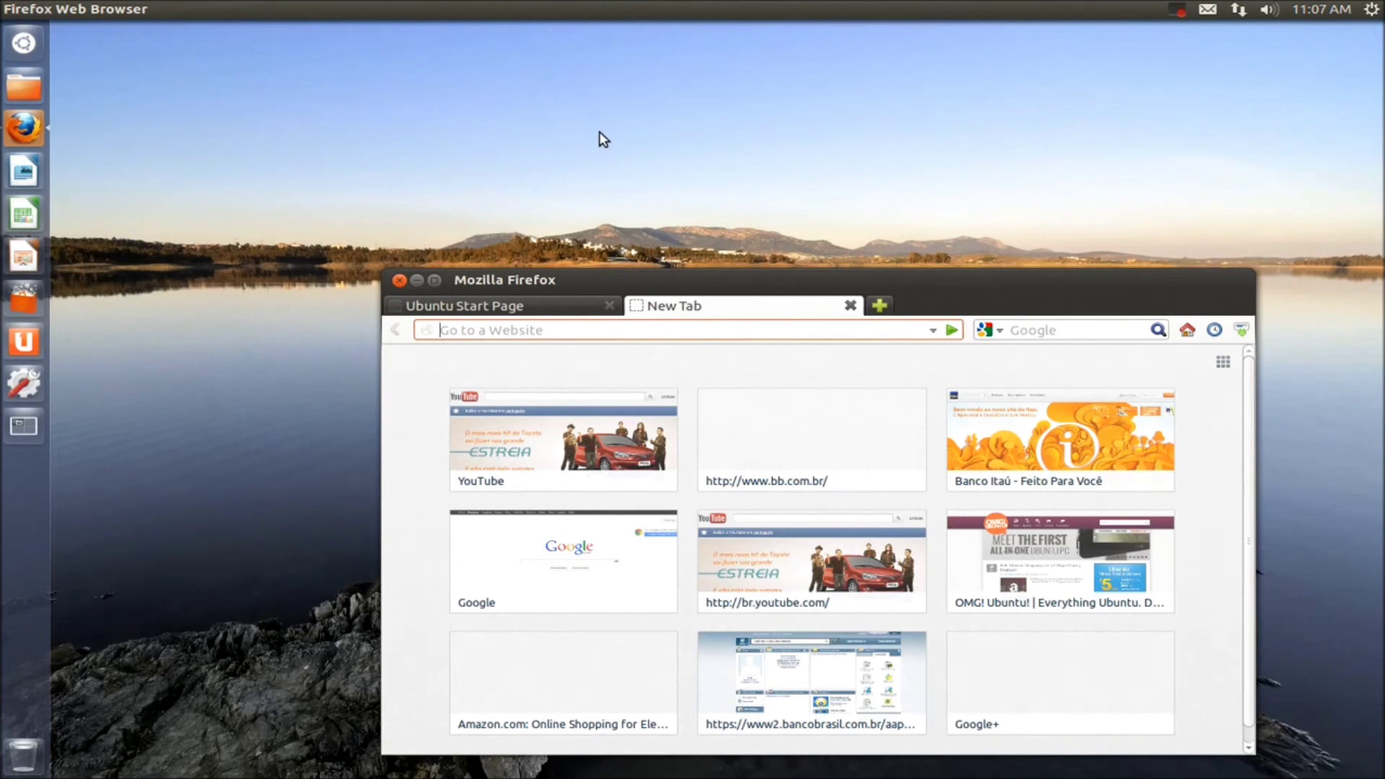
# View the Firefox Preferences by running Edit > Preferences from a HUD search for "ed", and close the dialog.
pyautogui.press('alt')
pyautogui.write('e')
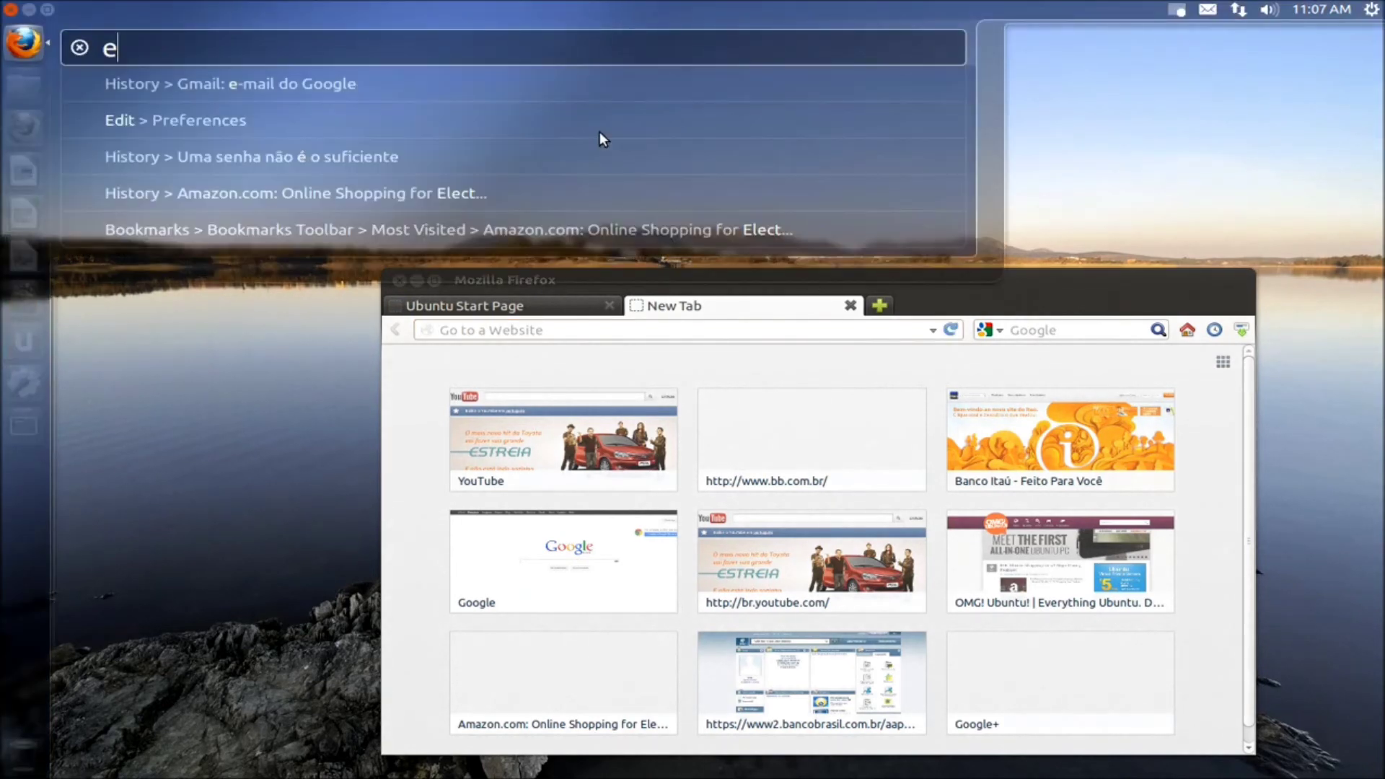
pyautogui.write('d')
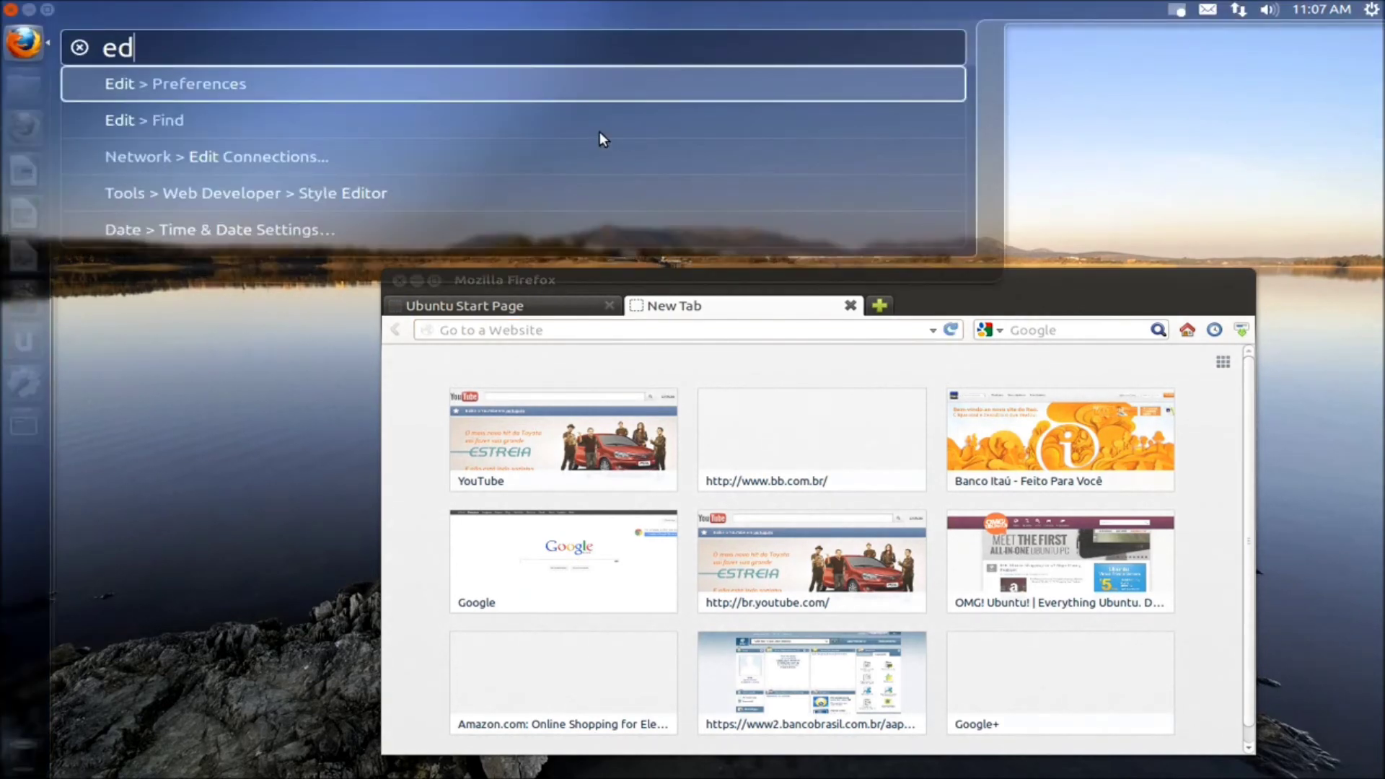
pyautogui.press('Return')
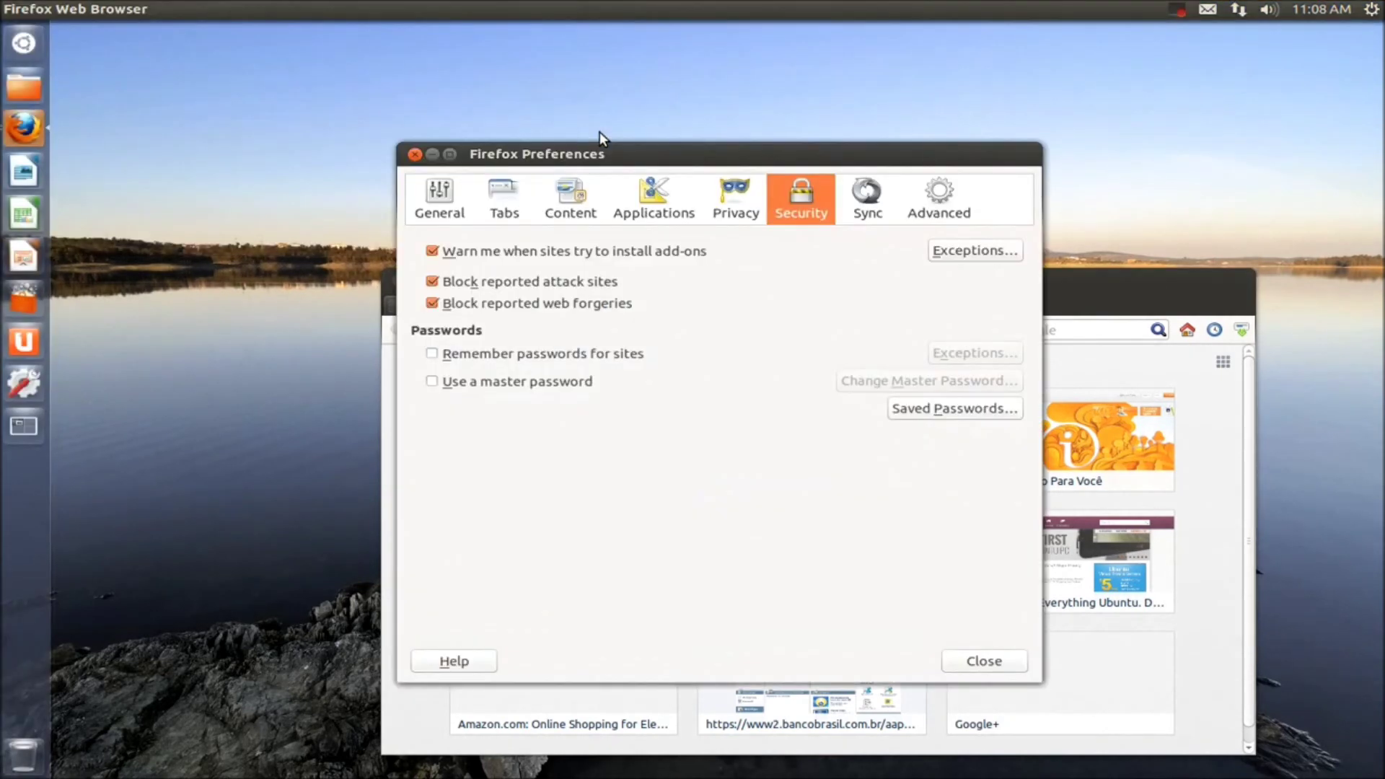
pyautogui.press('Escape')
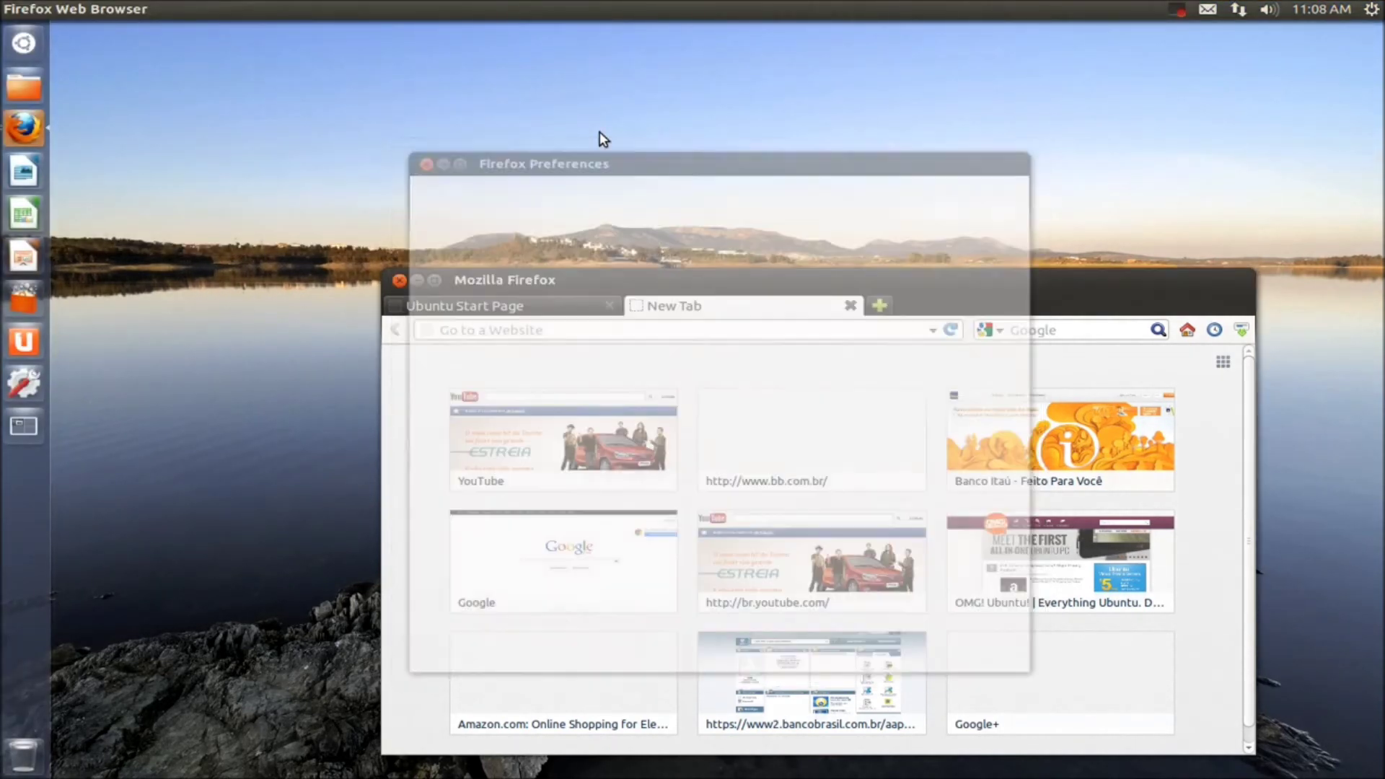
# View the browsing history by running History > Show All History from a HUD search for "hi", and close the Library window.
pyautogui.press('alt')
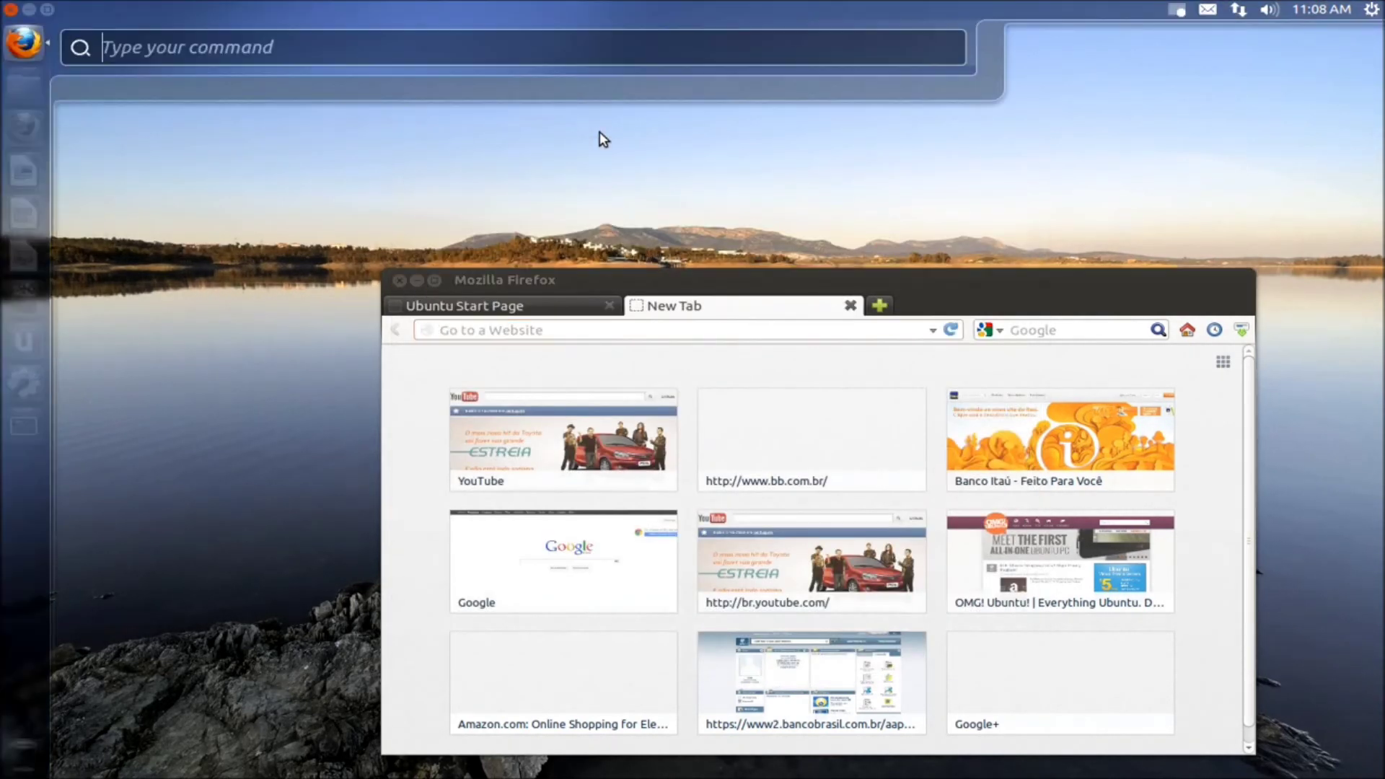
pyautogui.write('h')
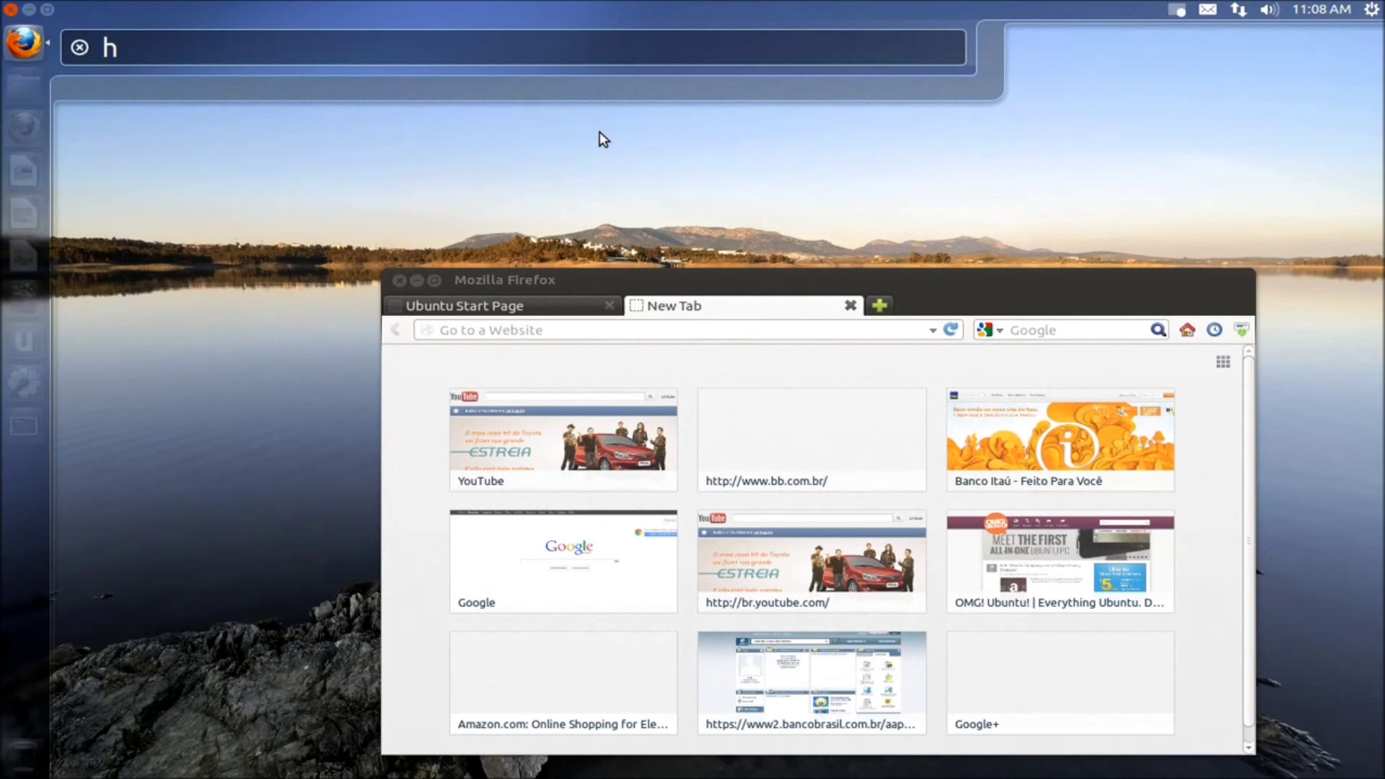
pyautogui.write('i')
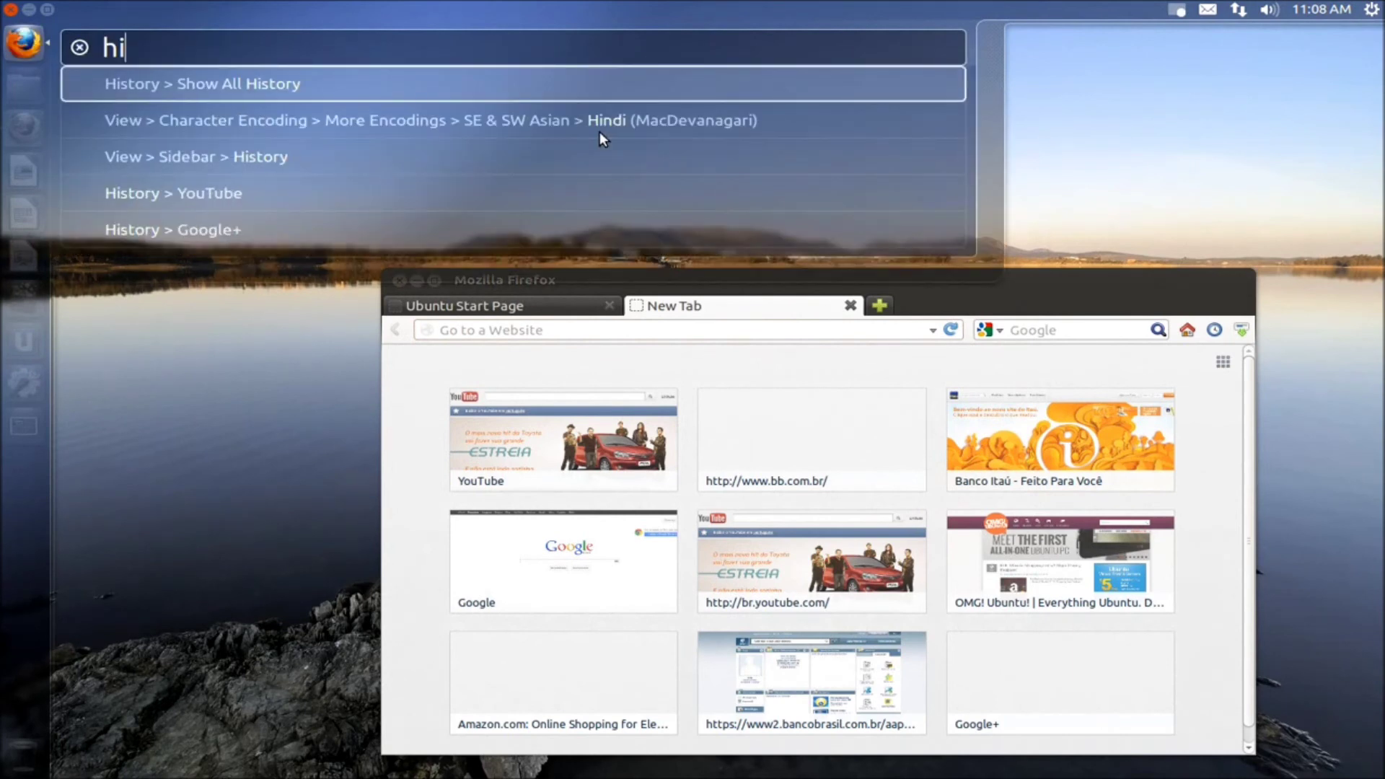
pyautogui.press('Return')
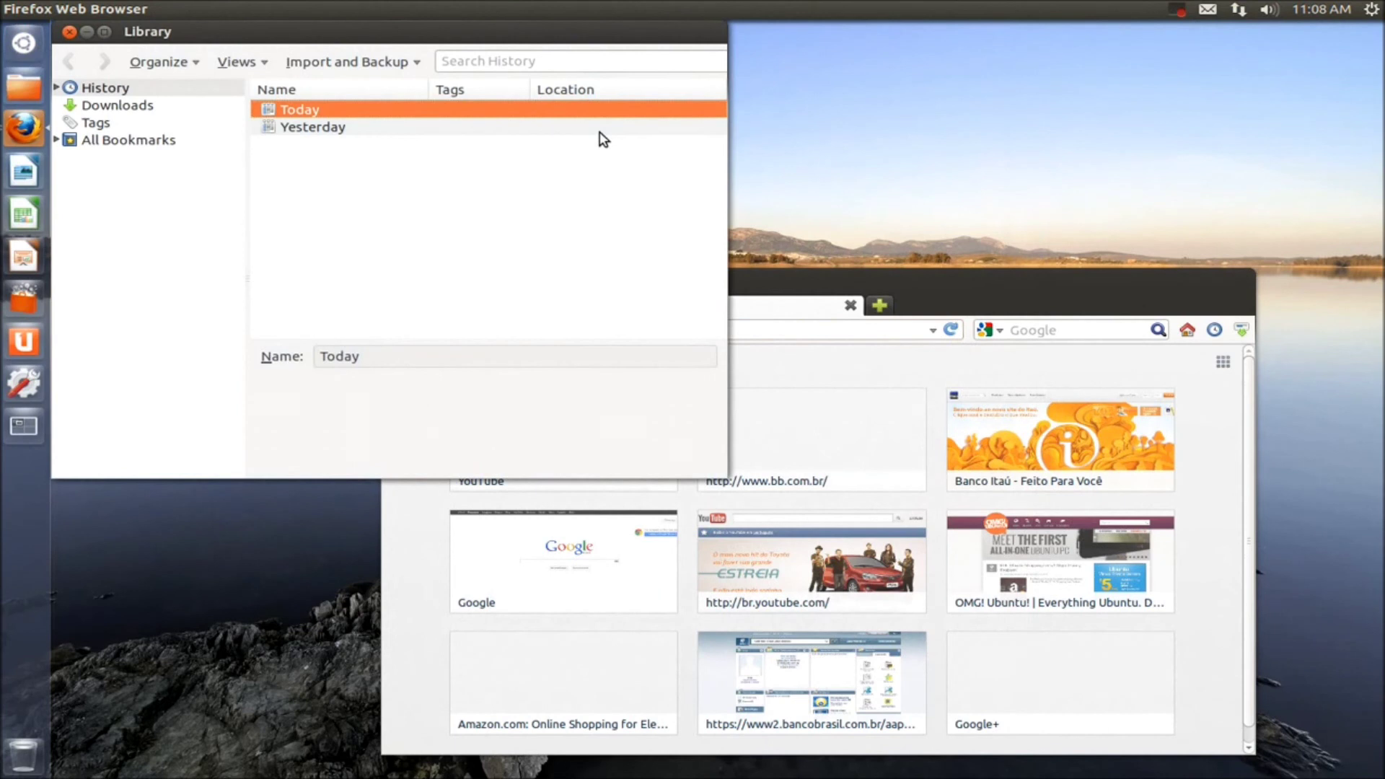
pyautogui.hotkey('ctrl', 'w')
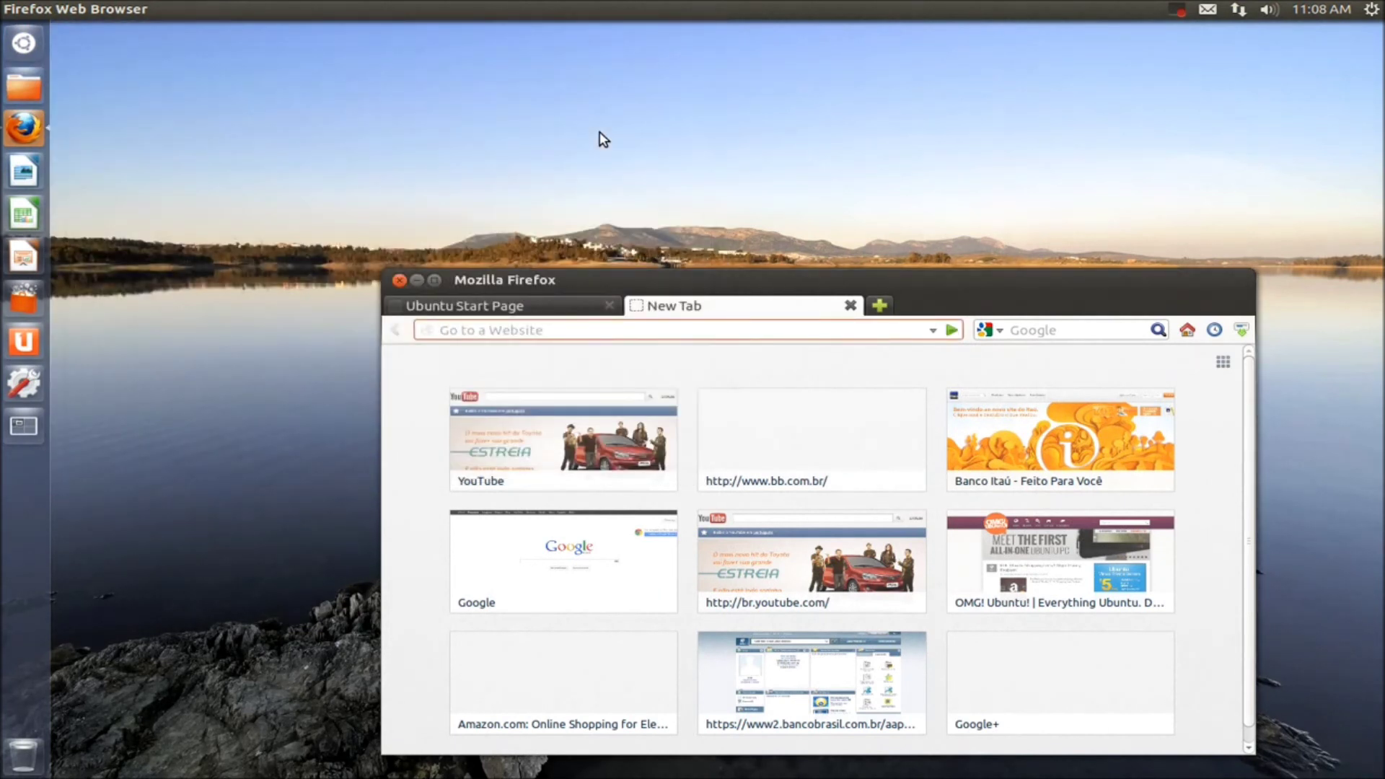
# Load YouTube in the new tab by running Bookmarks > YouTube - Broadcast Yourself from a HUD search for "yo".
pyautogui.press('alt')
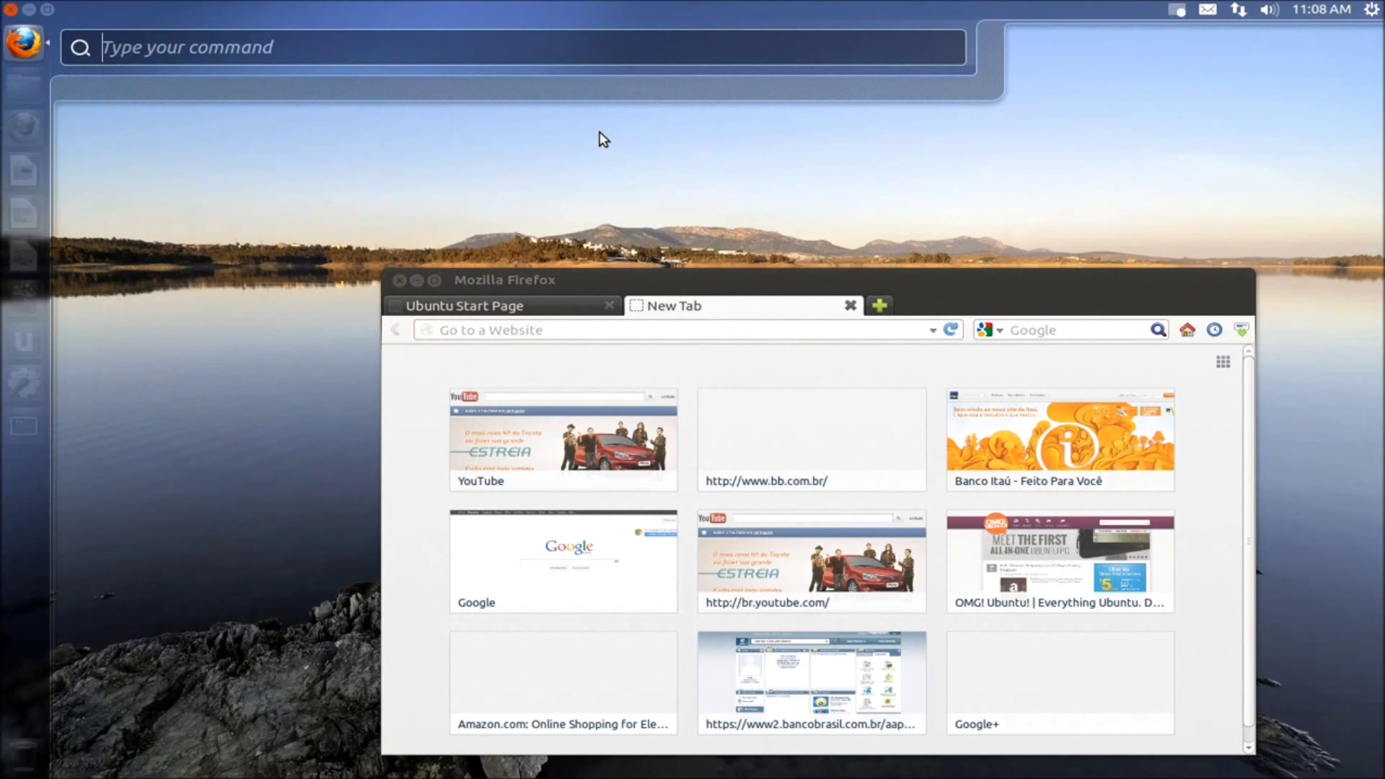
pyautogui.write('y')
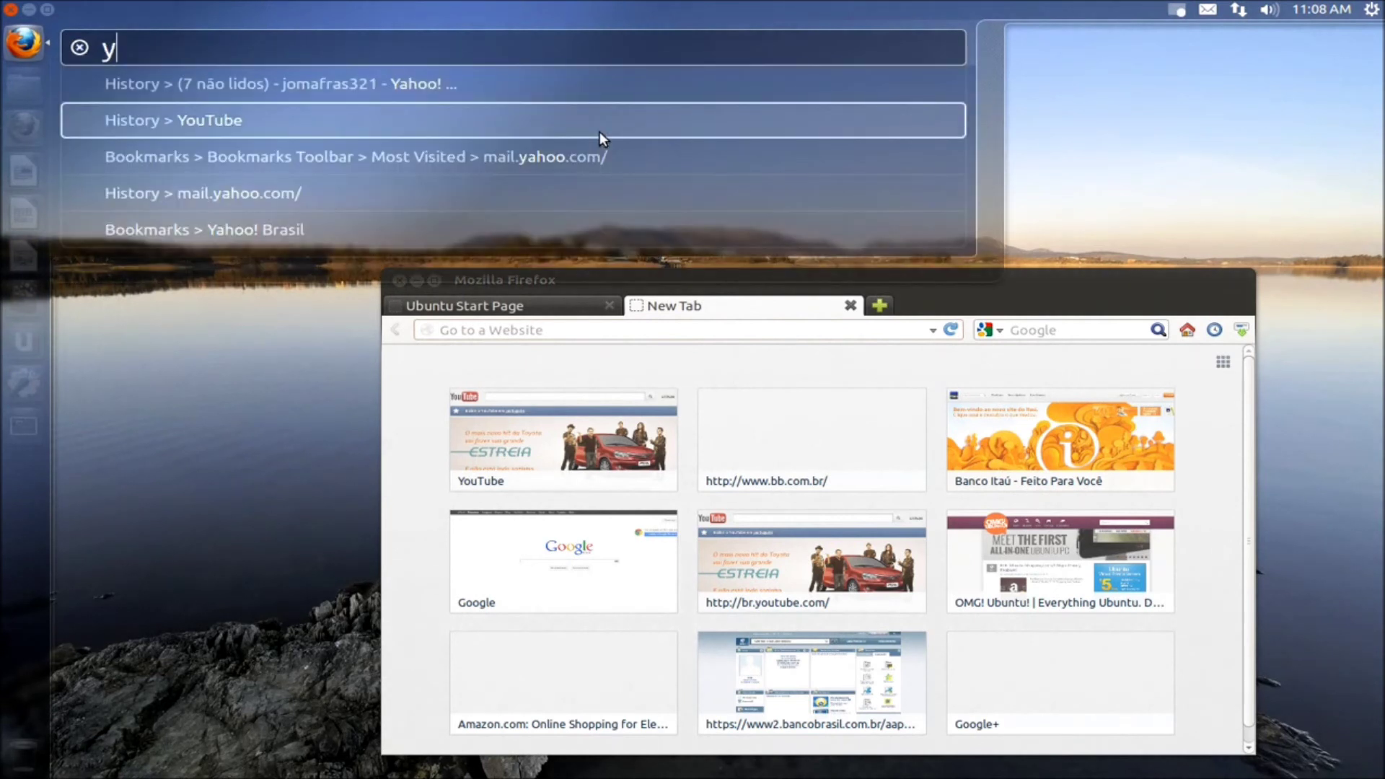
pyautogui.write('o')
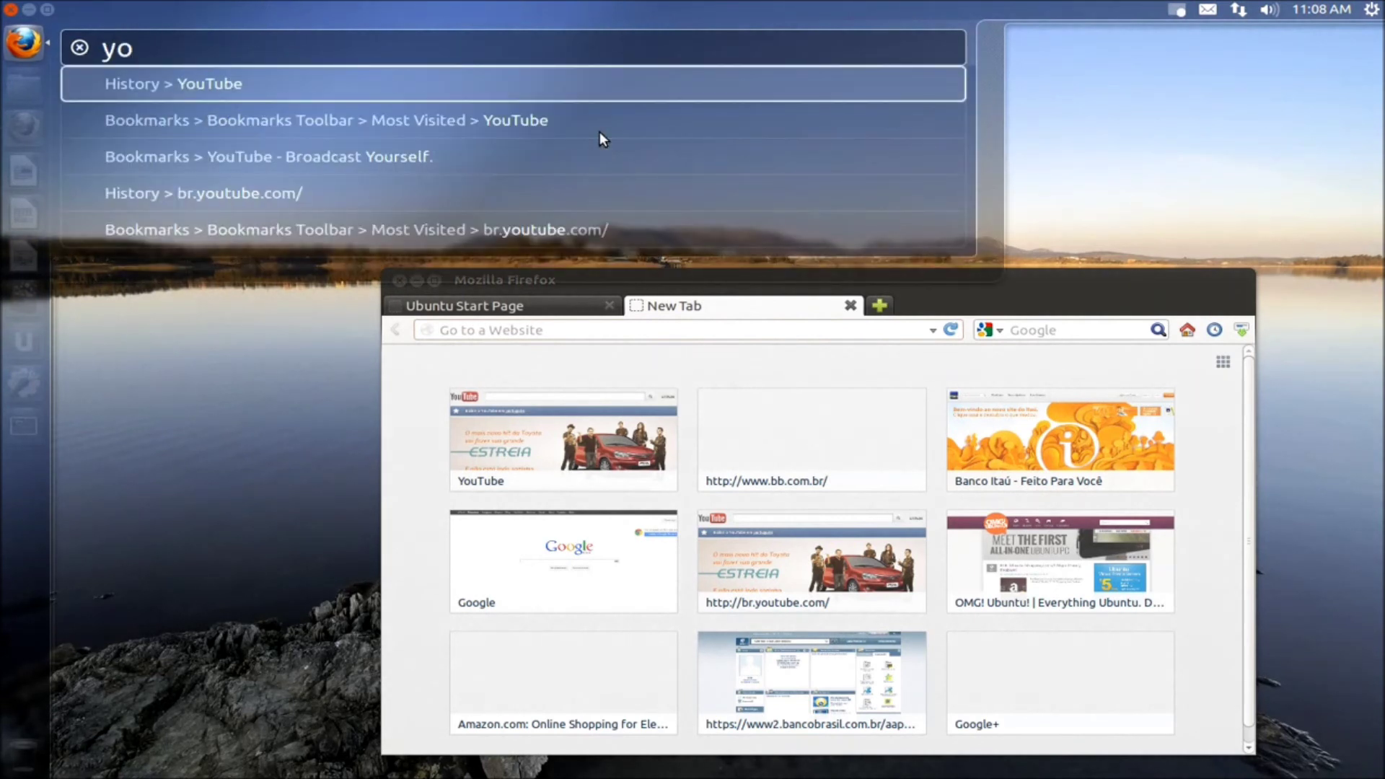
pyautogui.press('Down')
pyautogui.press('Down')
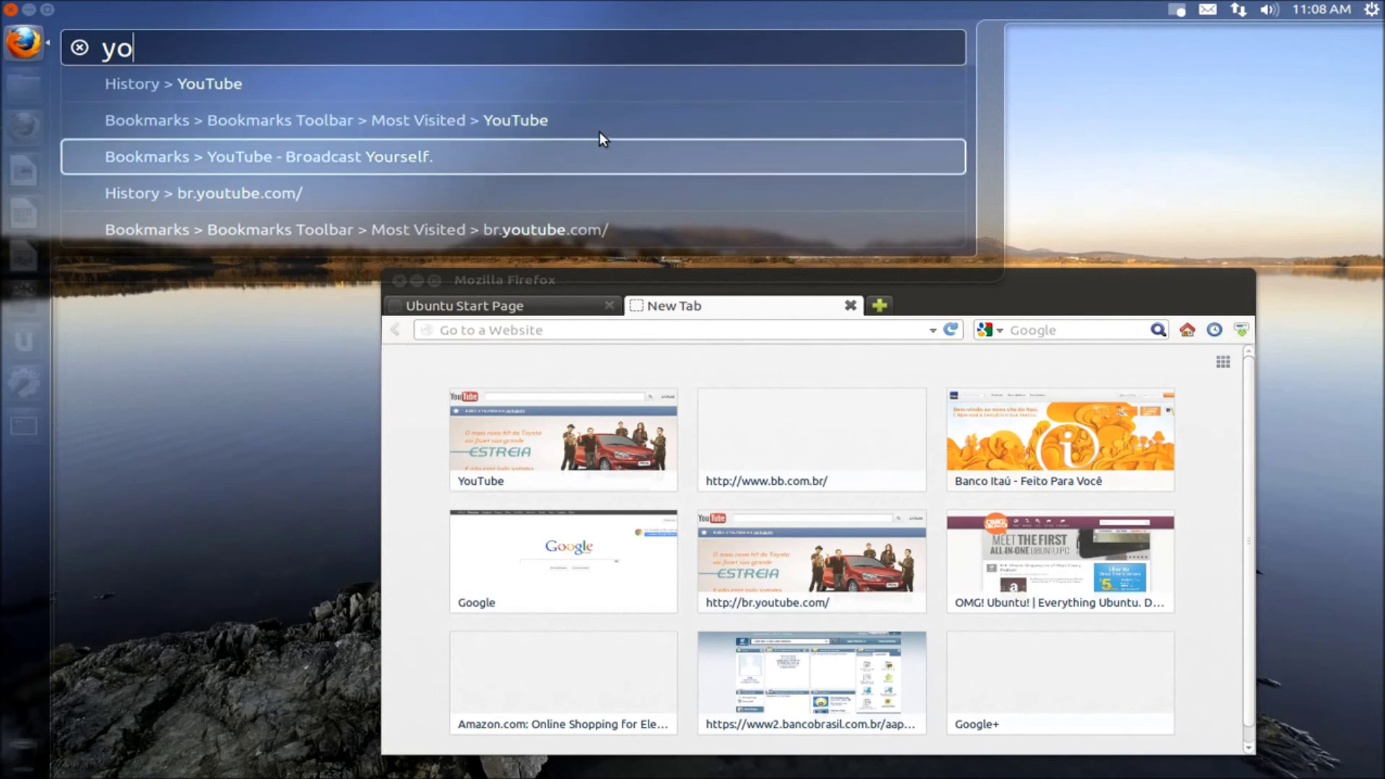
pyautogui.press('Return')
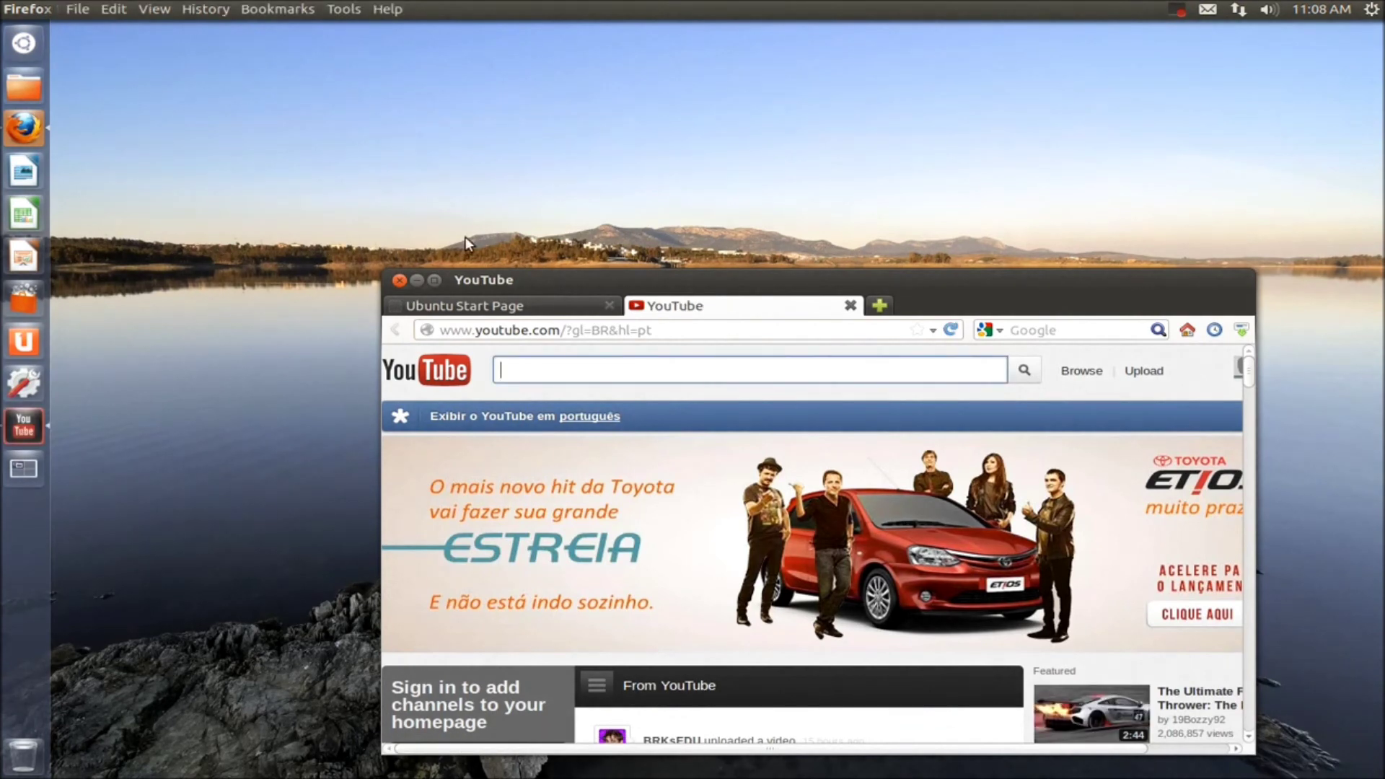
# Close the Firefox window, confirming that both open tabs are closed.
pyautogui.click(399, 280)
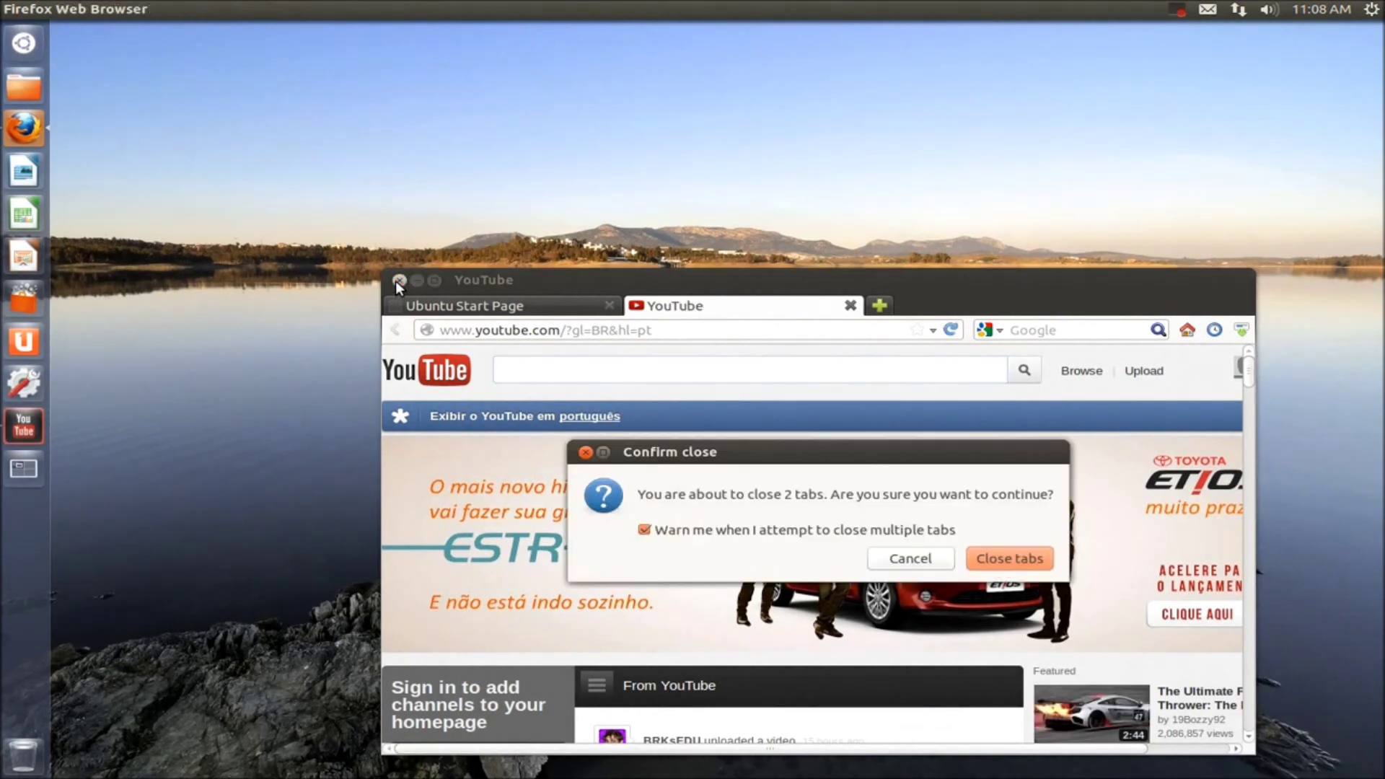
pyautogui.click(998, 560)
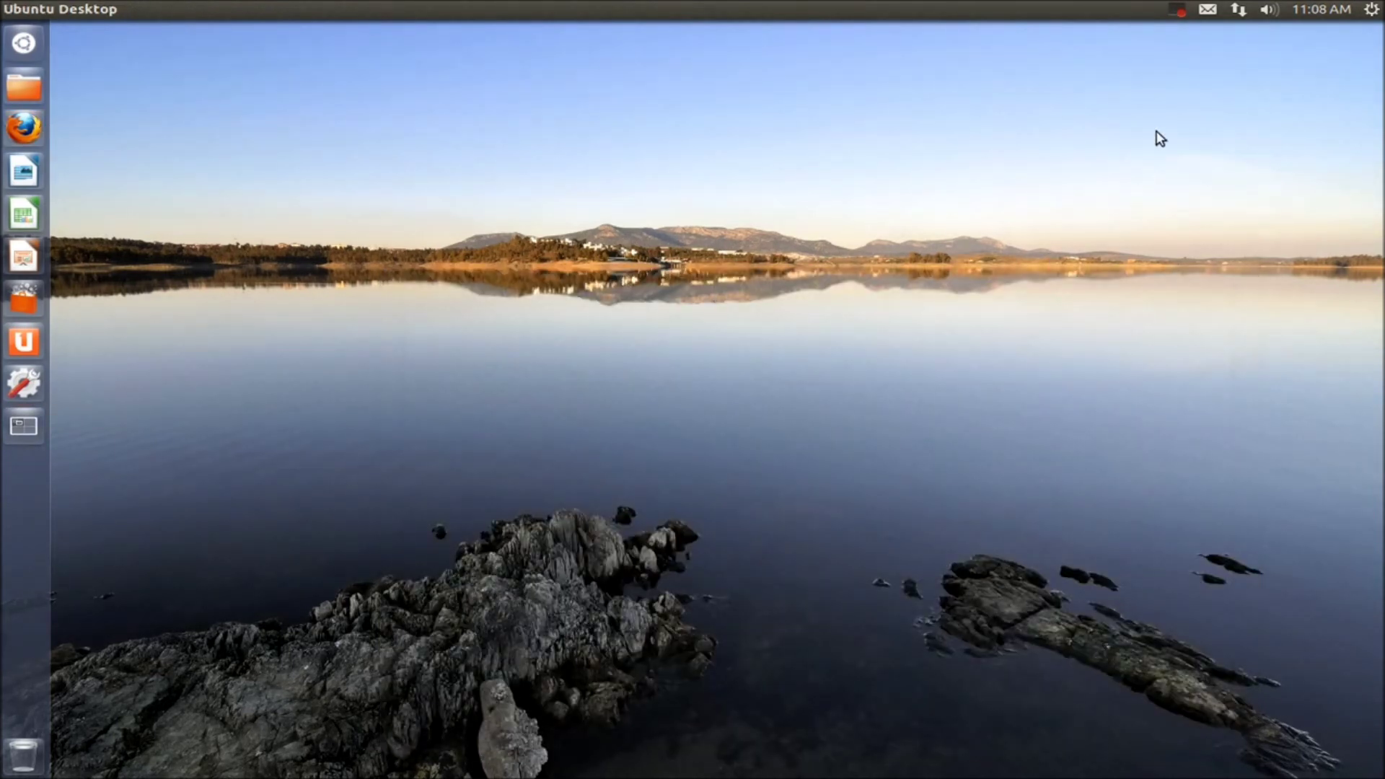
pyautogui.click(1179, 11)
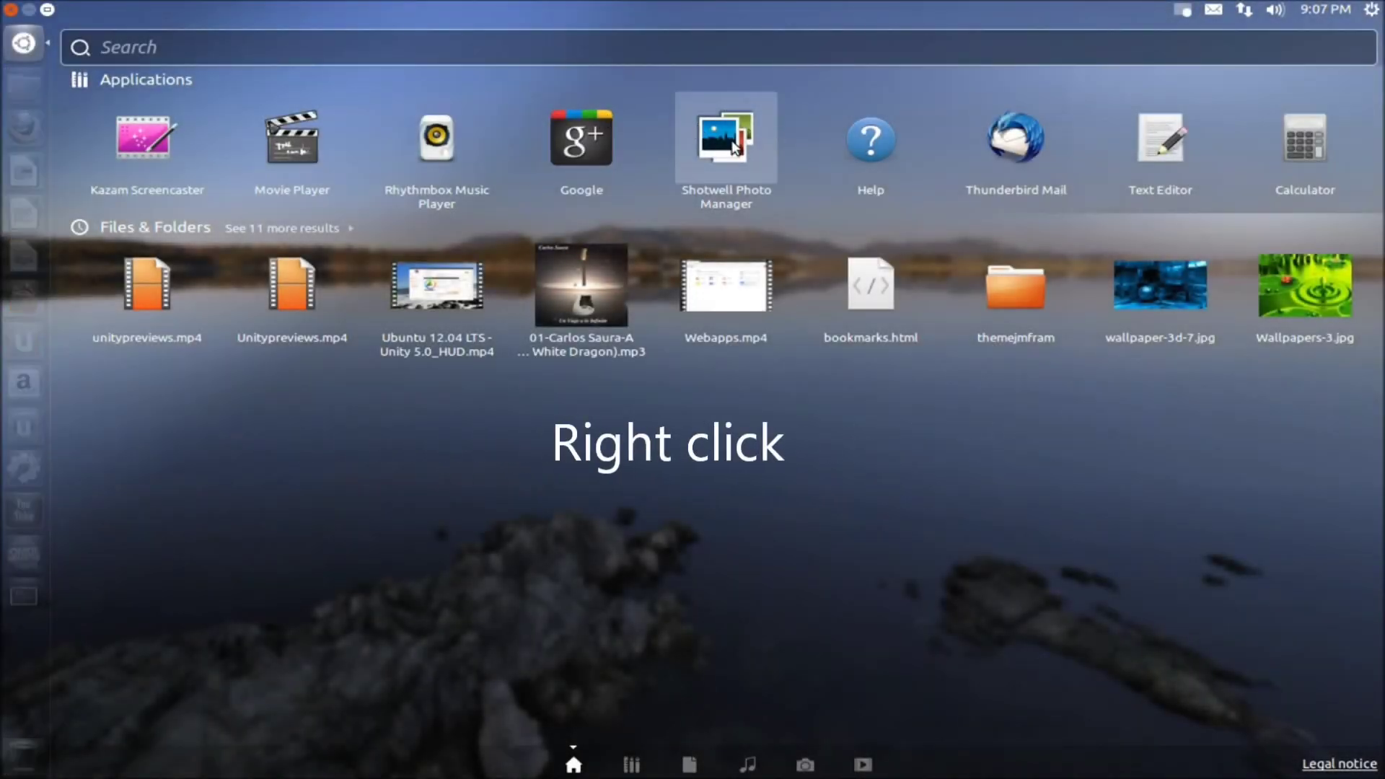
# Preview Shotwell Photo Manager and Thunderbird Mail in the Dash home view, closing each preview.
pyautogui.rightClick(733, 145)
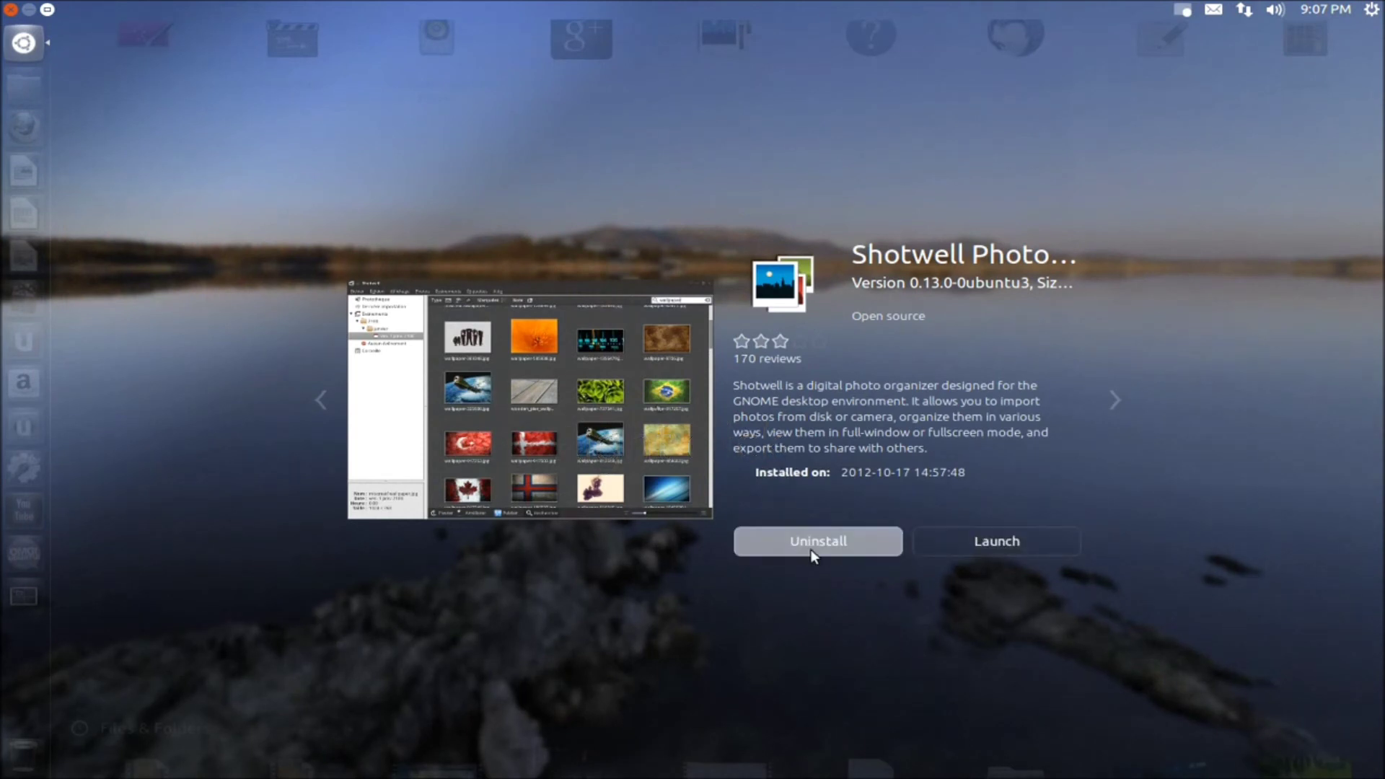
pyautogui.press('Escape')
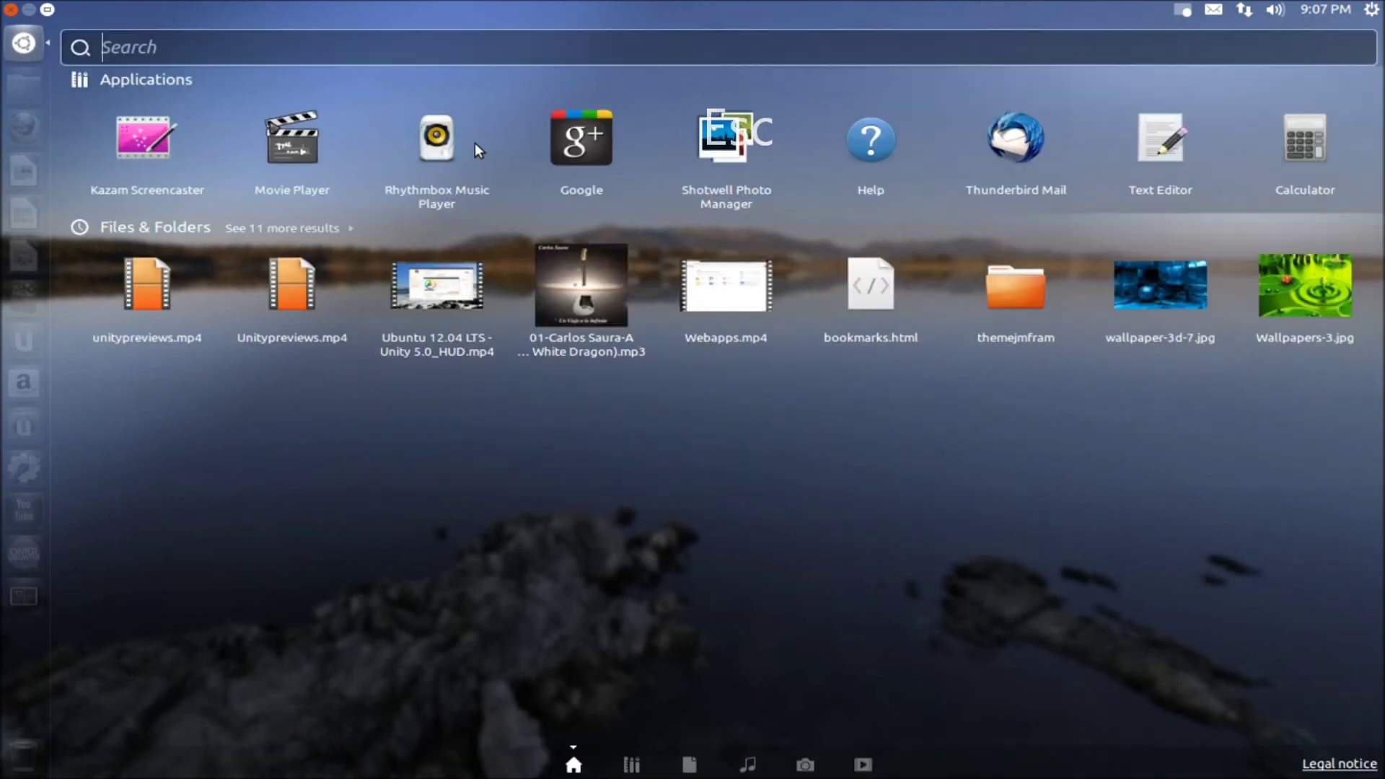
pyautogui.rightClick(1021, 146)
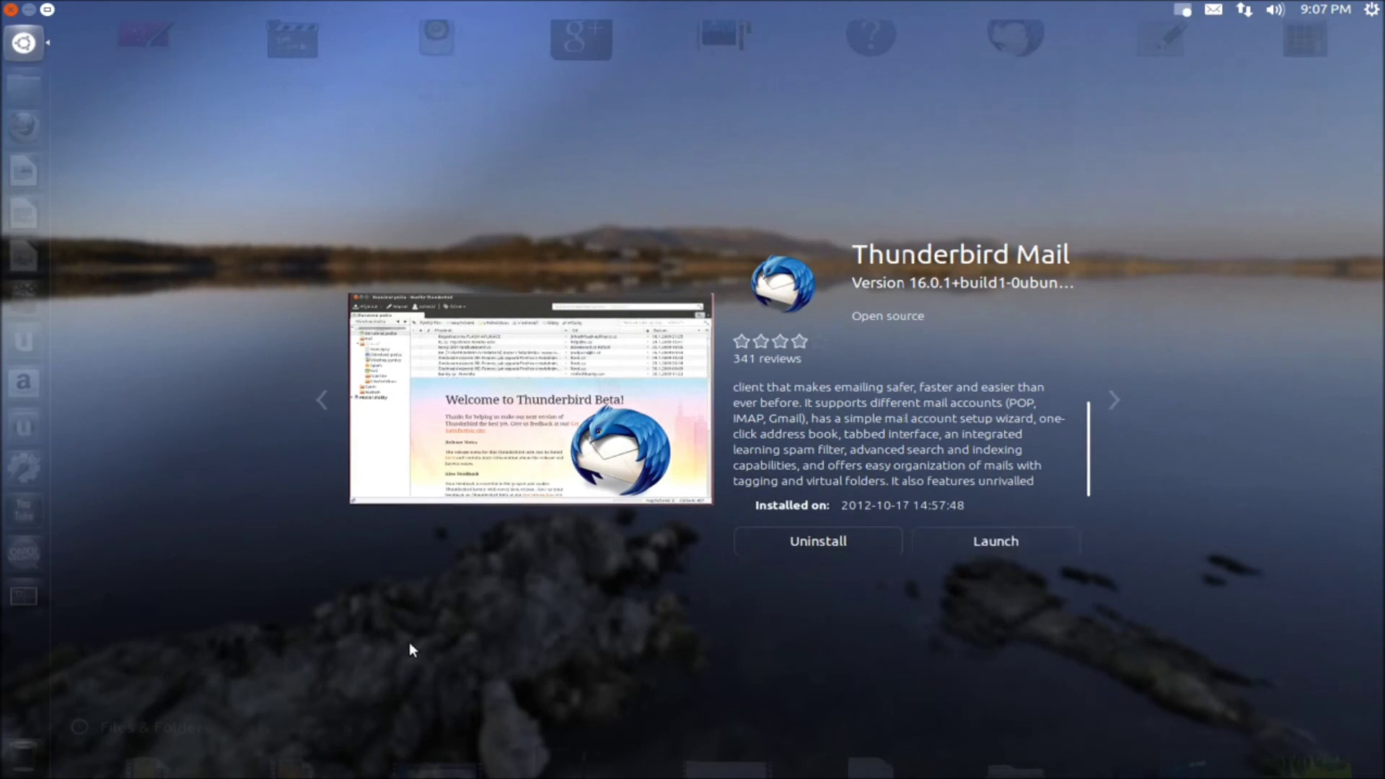
pyautogui.press('Escape')
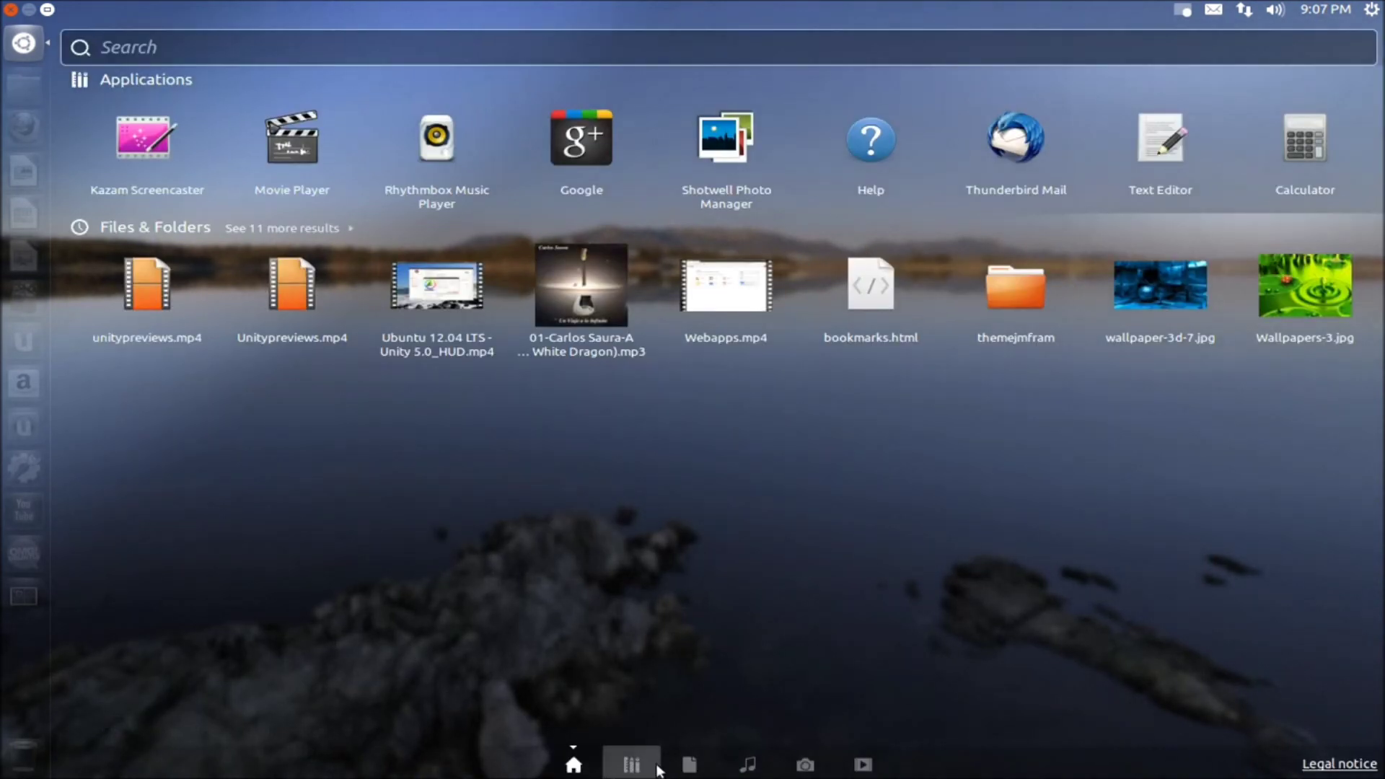
# Preview the song "Siempre Adelante (Always Ahead)" in the Dash music lens, and close the preview.
pyautogui.click(748, 765)
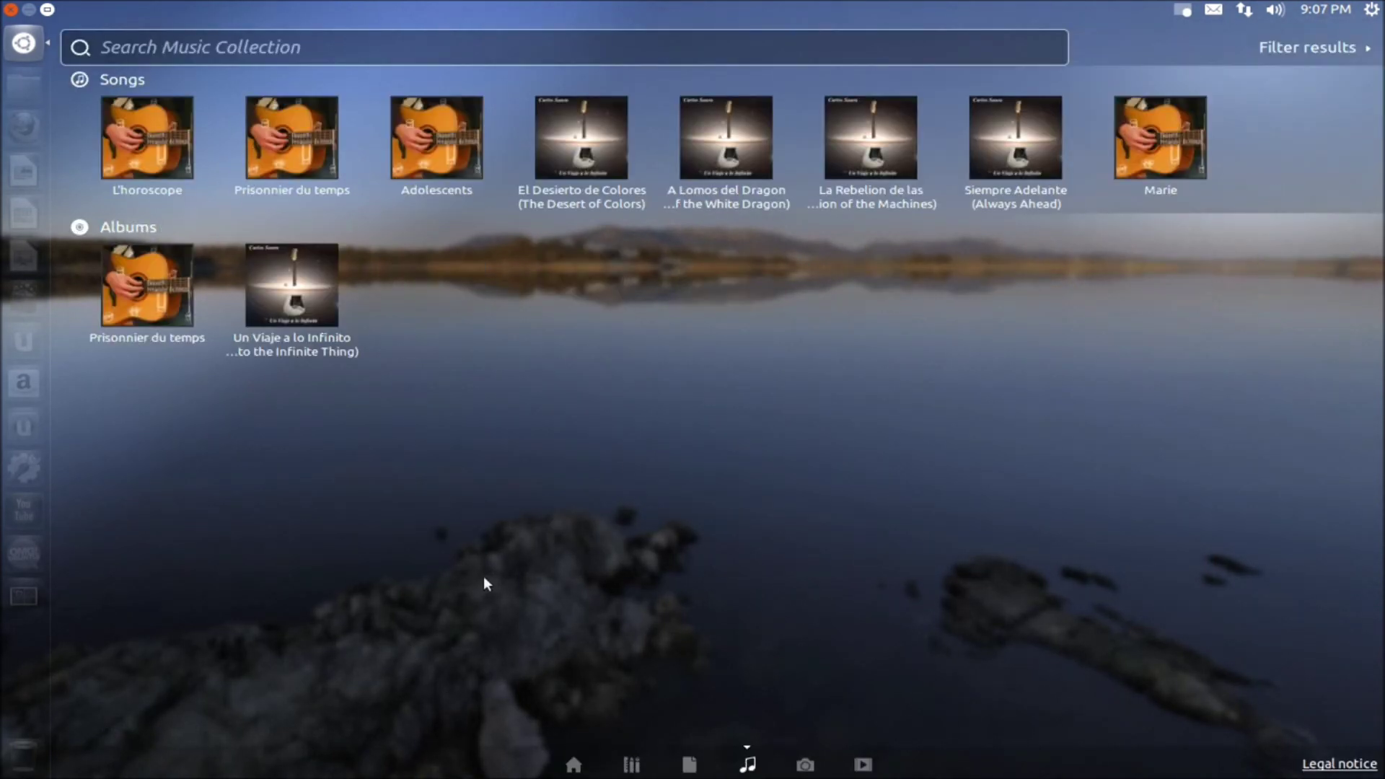
pyautogui.click(1001, 130)
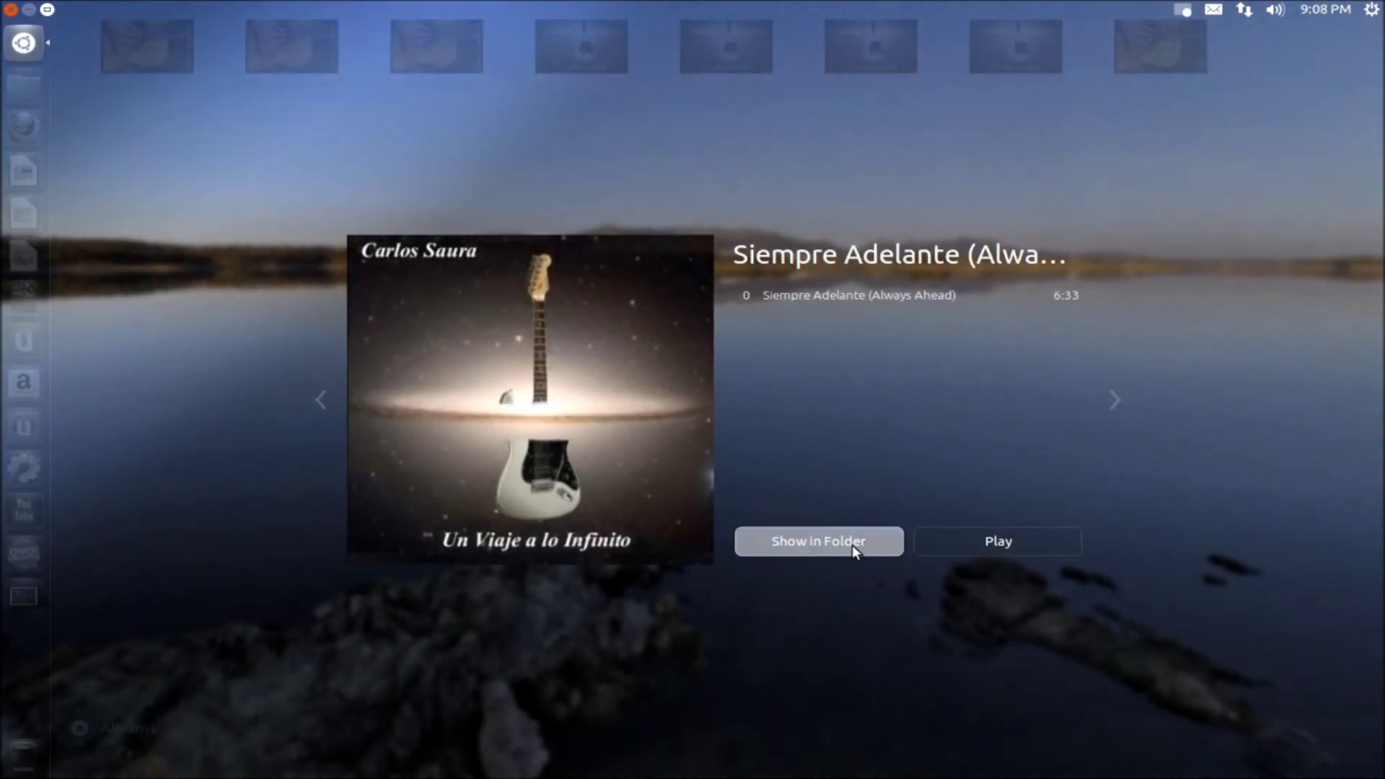
pyautogui.click(715, 665)
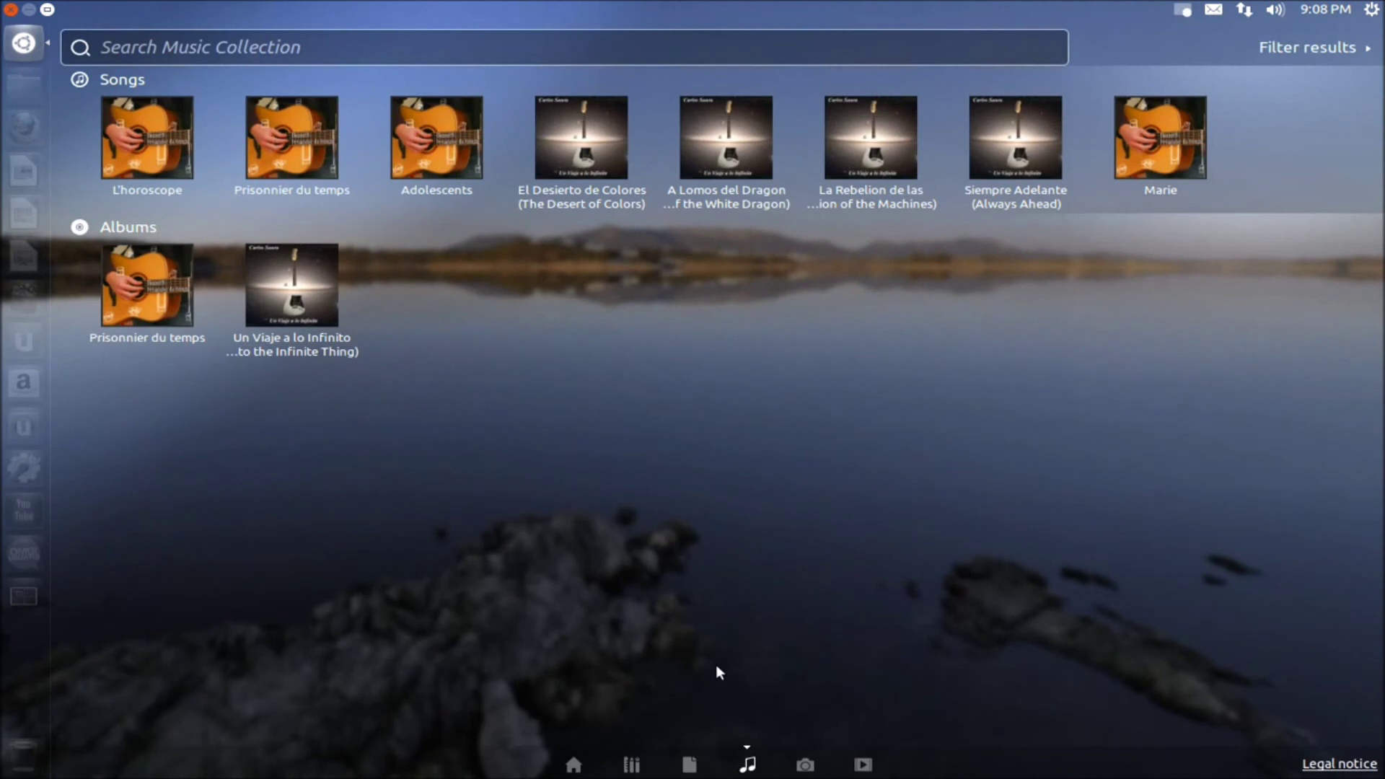
# Preview the image warty-final-ubuntu.png in the Dash photos lens, and close the preview.
pyautogui.click(805, 764)
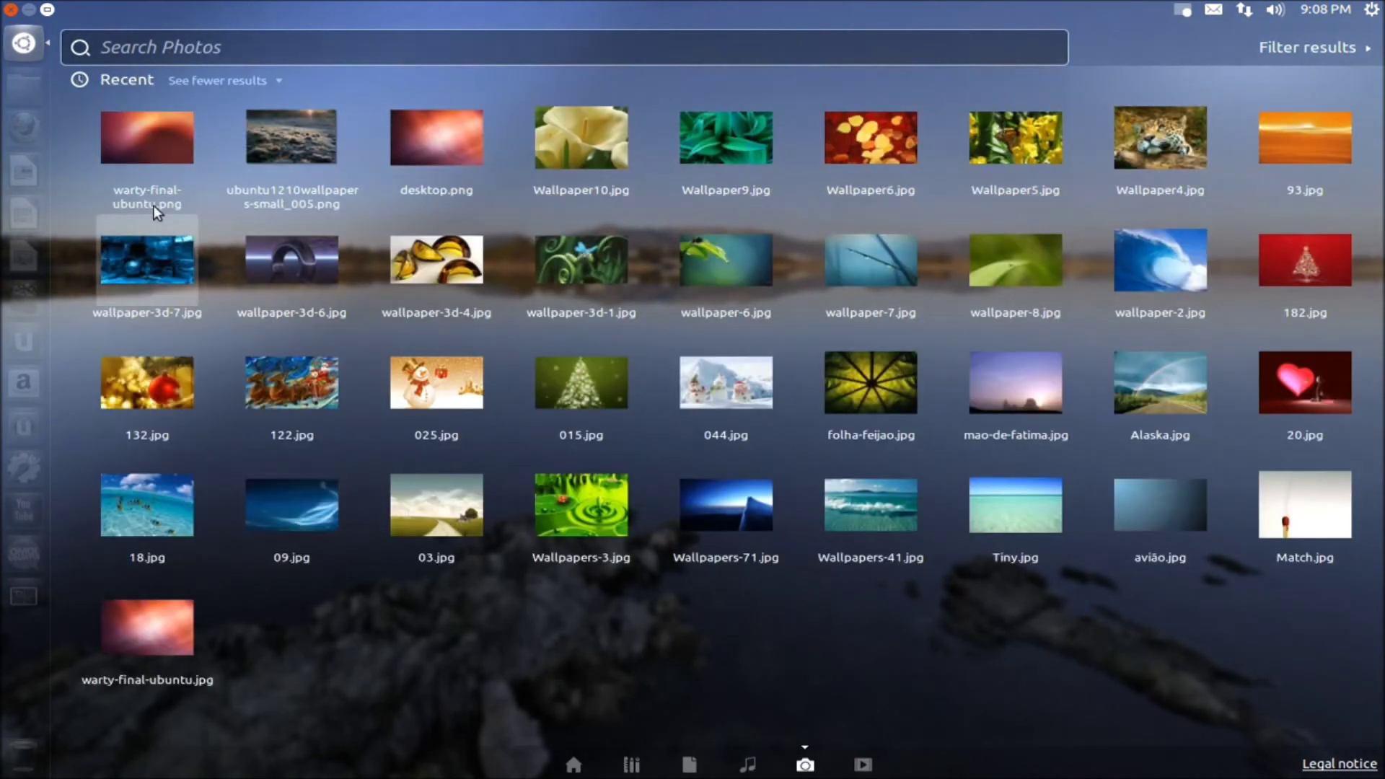
pyautogui.rightClick(132, 137)
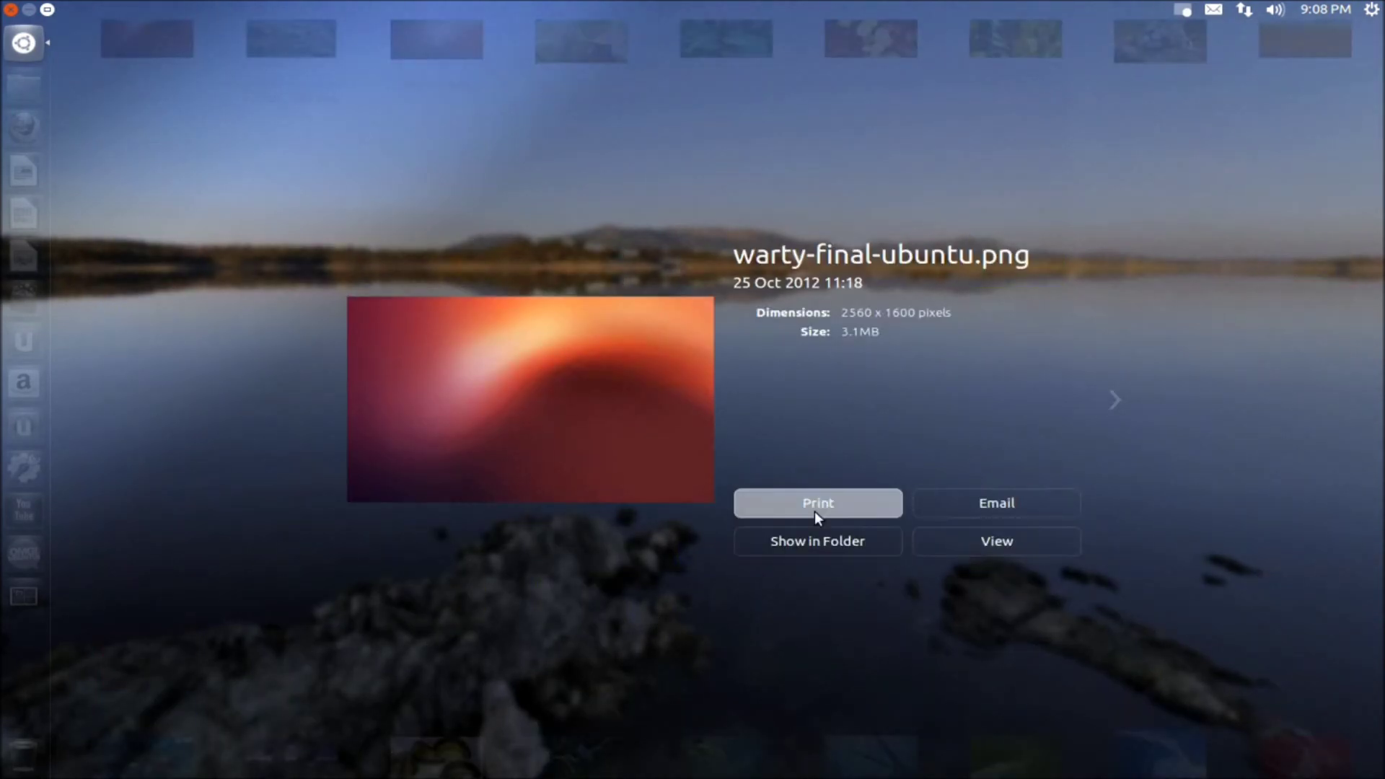
pyautogui.click(309, 141)
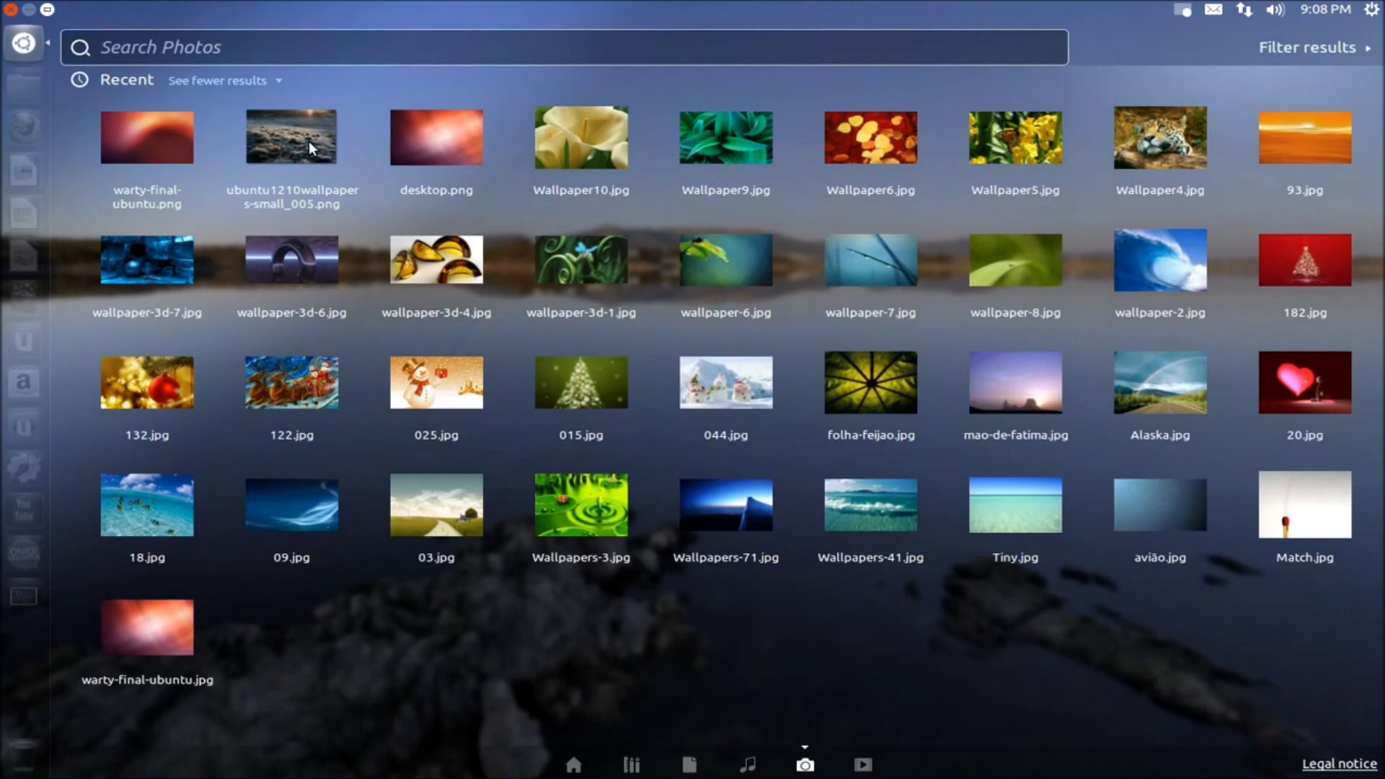
# Preview the video "Ubuntu 12.04 LTS - Unity 5.0_HUD.mp4" in the Dash videos lens, and close the preview.
pyautogui.click(864, 766)
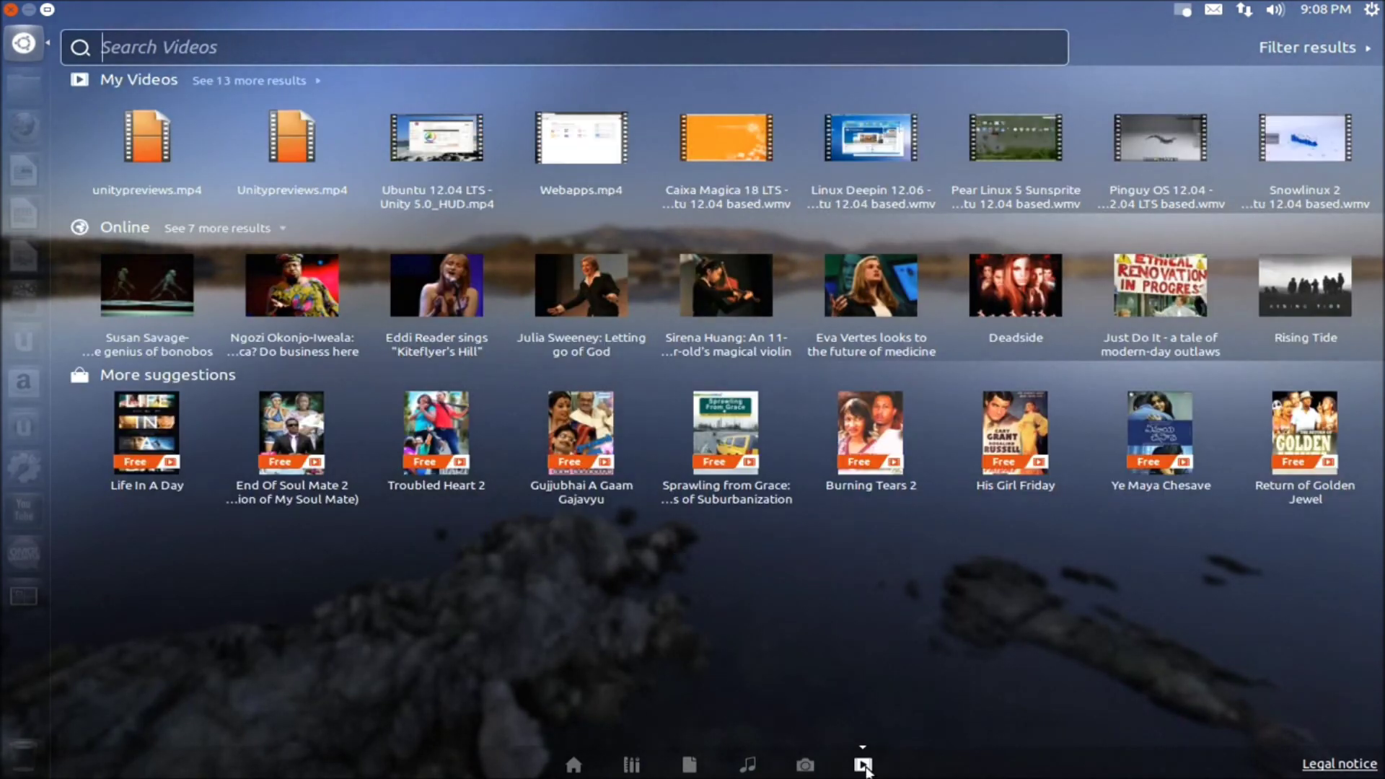
pyautogui.rightClick(446, 142)
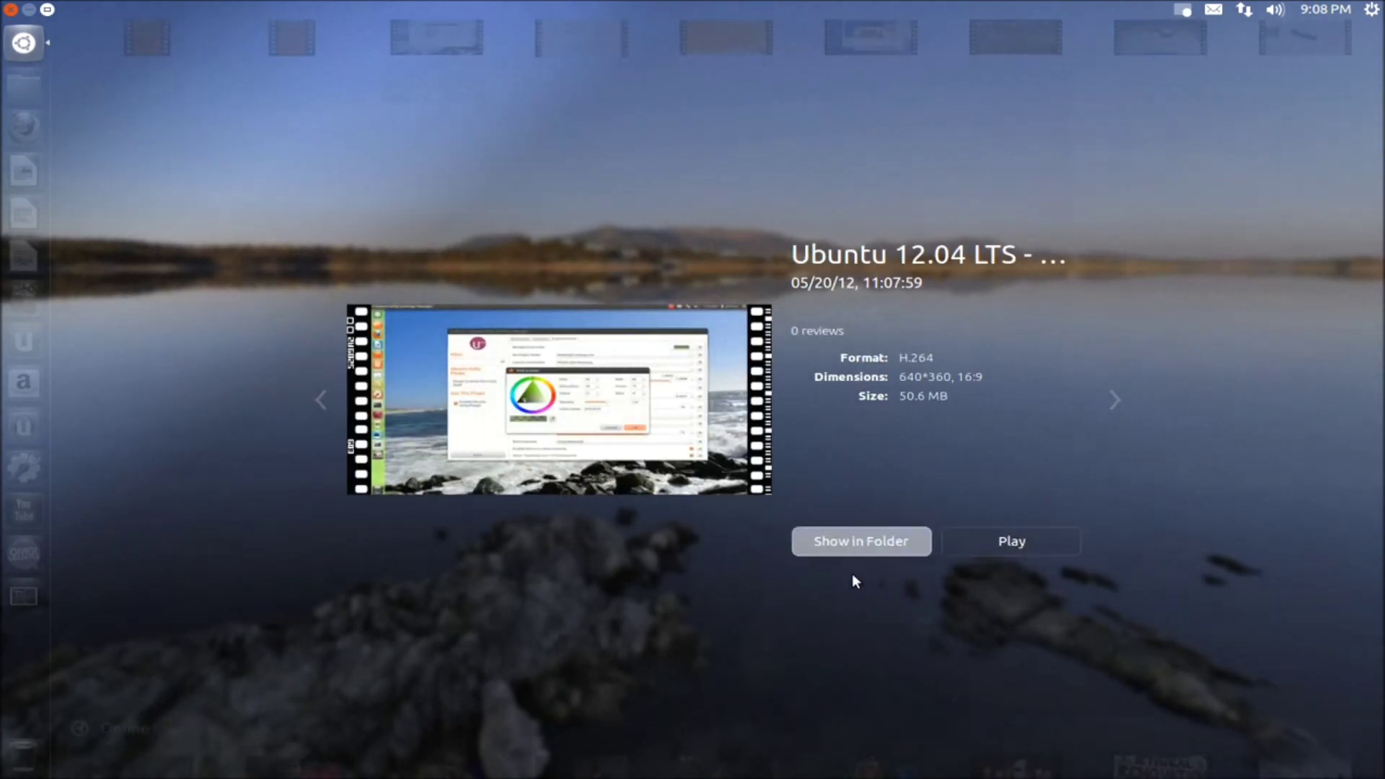
pyautogui.click(438, 148)
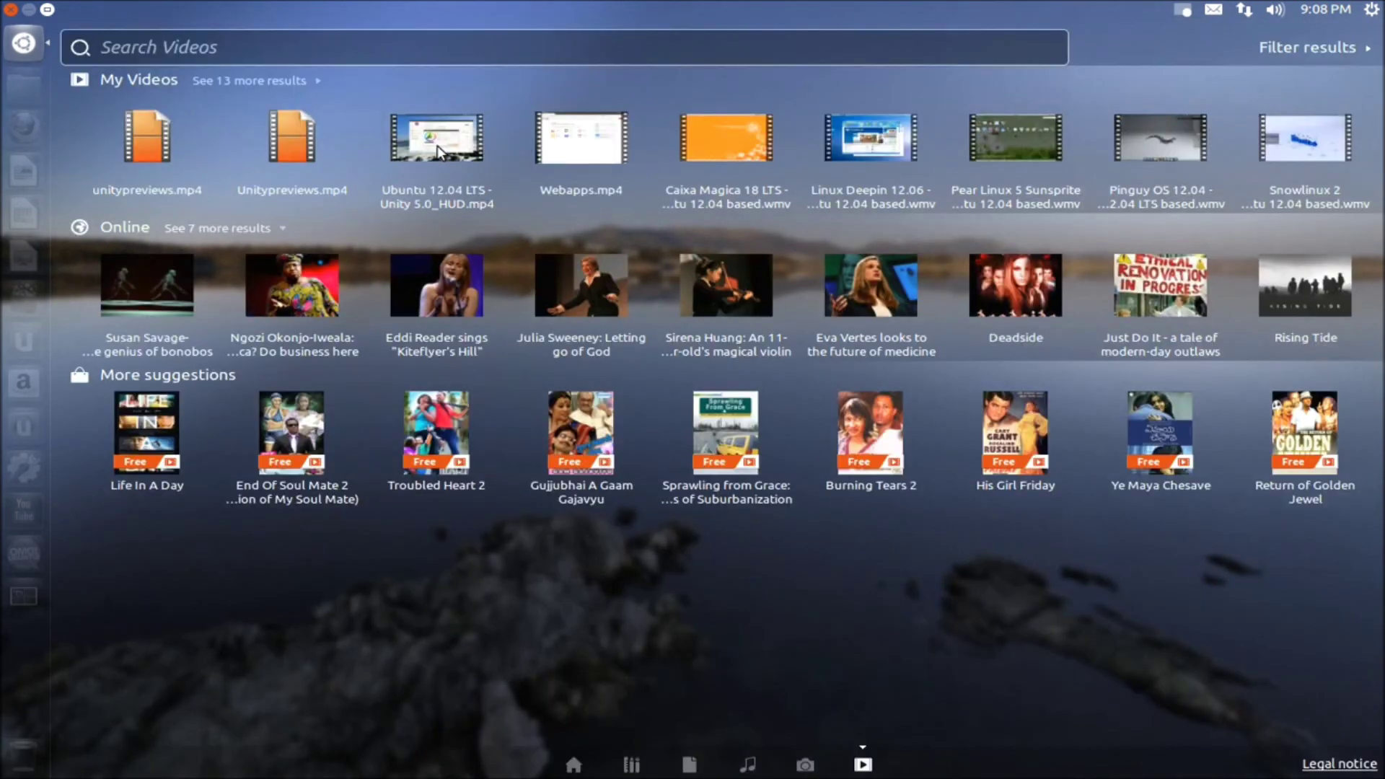
# Preview Inkscape Vector Graphics Editor in the Dash applications lens, reading through its description, and open the preview of VLC media player.
pyautogui.click(632, 767)
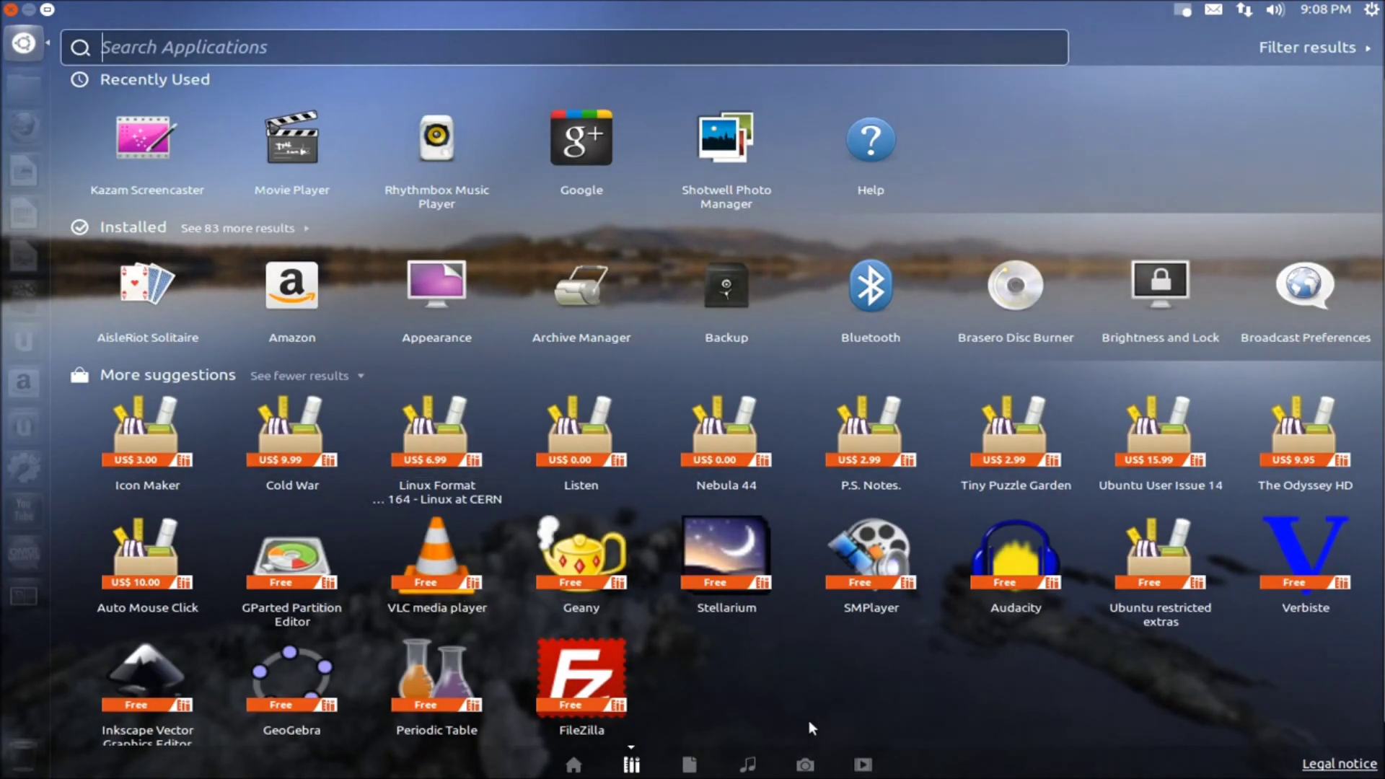
pyautogui.click(150, 673)
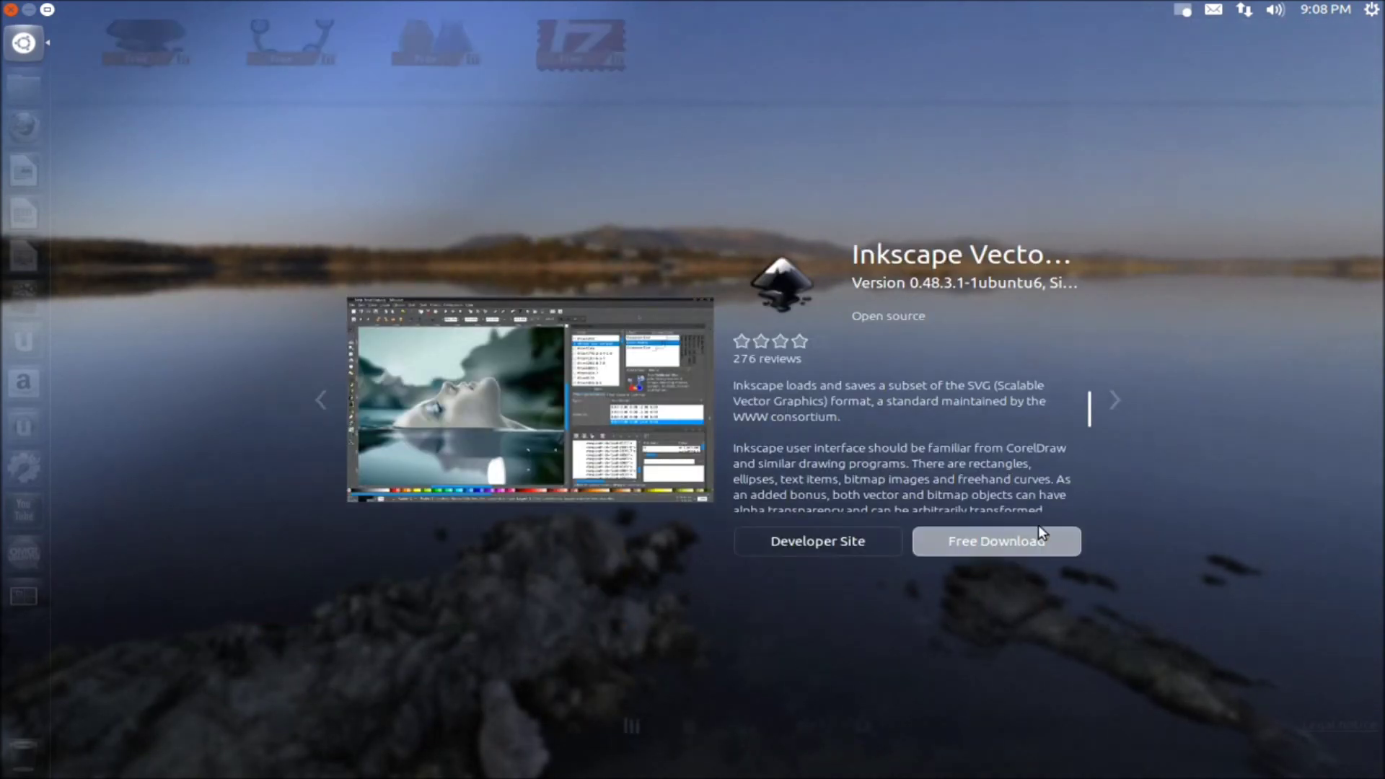
pyautogui.moveTo(1088, 411); pyautogui.dragTo(1104, 517)
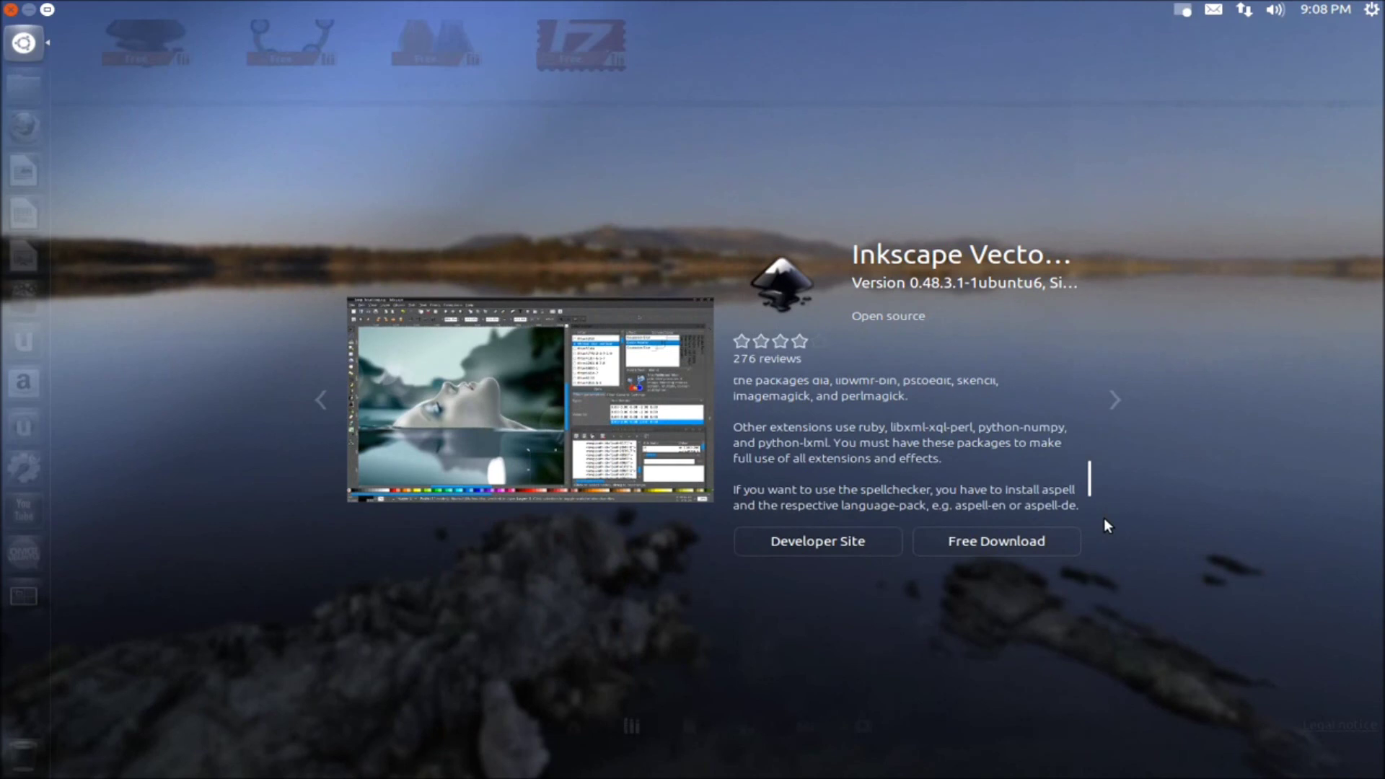
pyautogui.press('Escape')
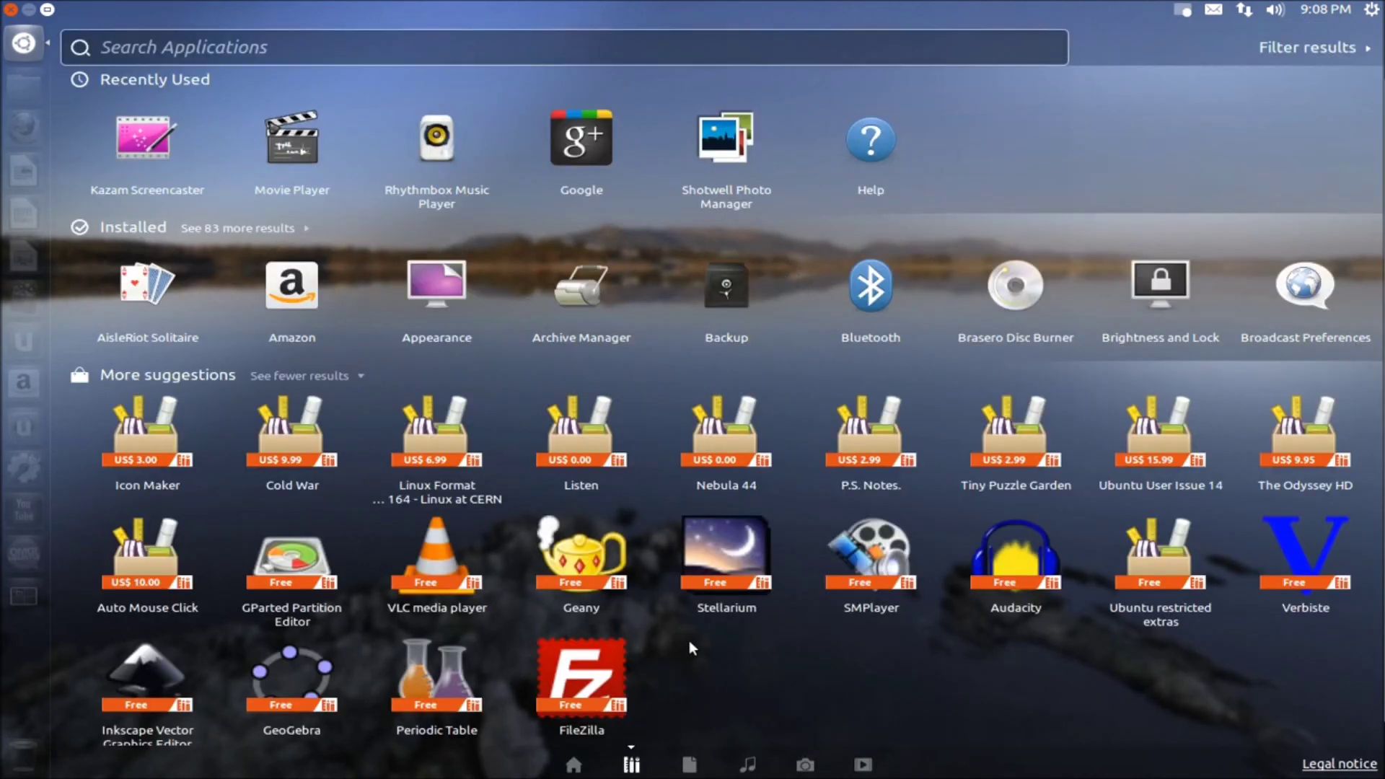
pyautogui.click(427, 557)
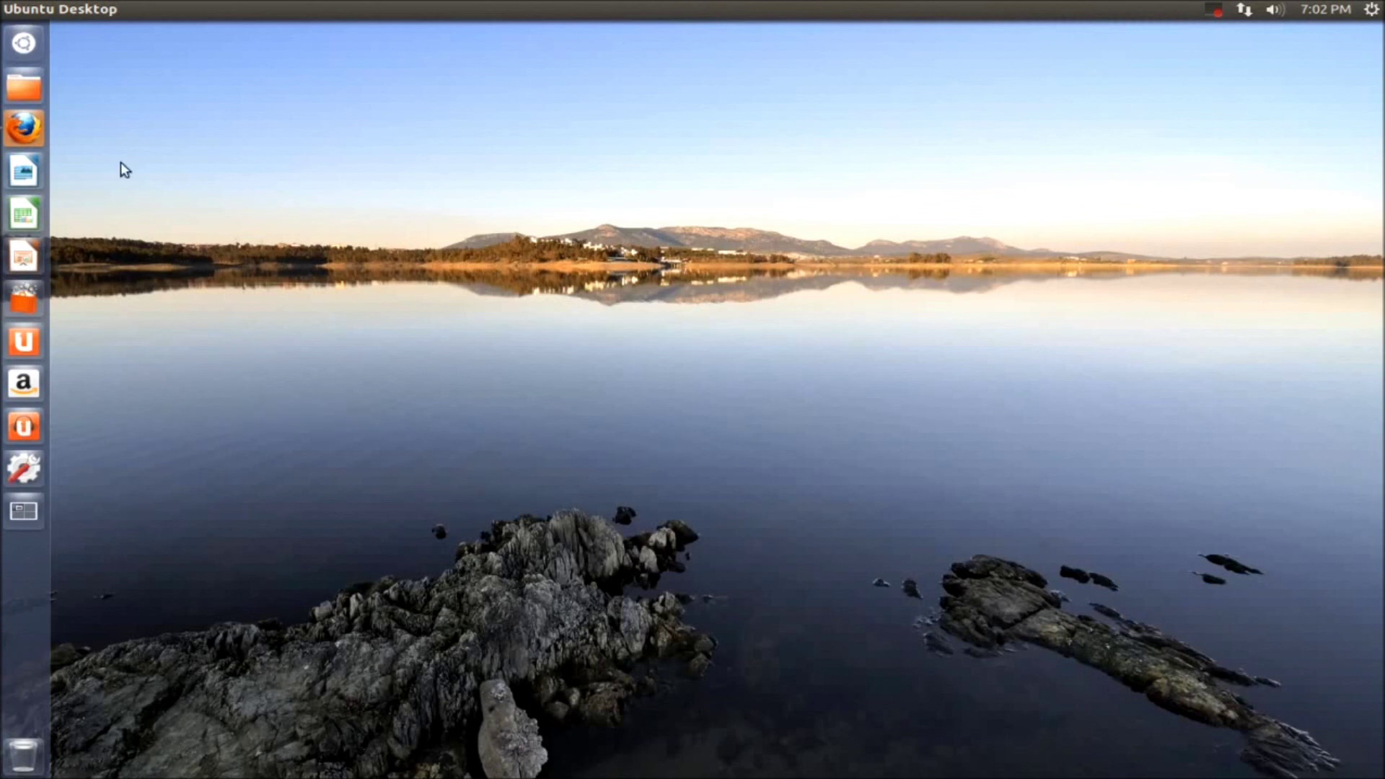
# Open the bookmarked OMG! Ubuntu site in Firefox, install it as a web app and lock it to the launcher.
pyautogui.click(25, 130)
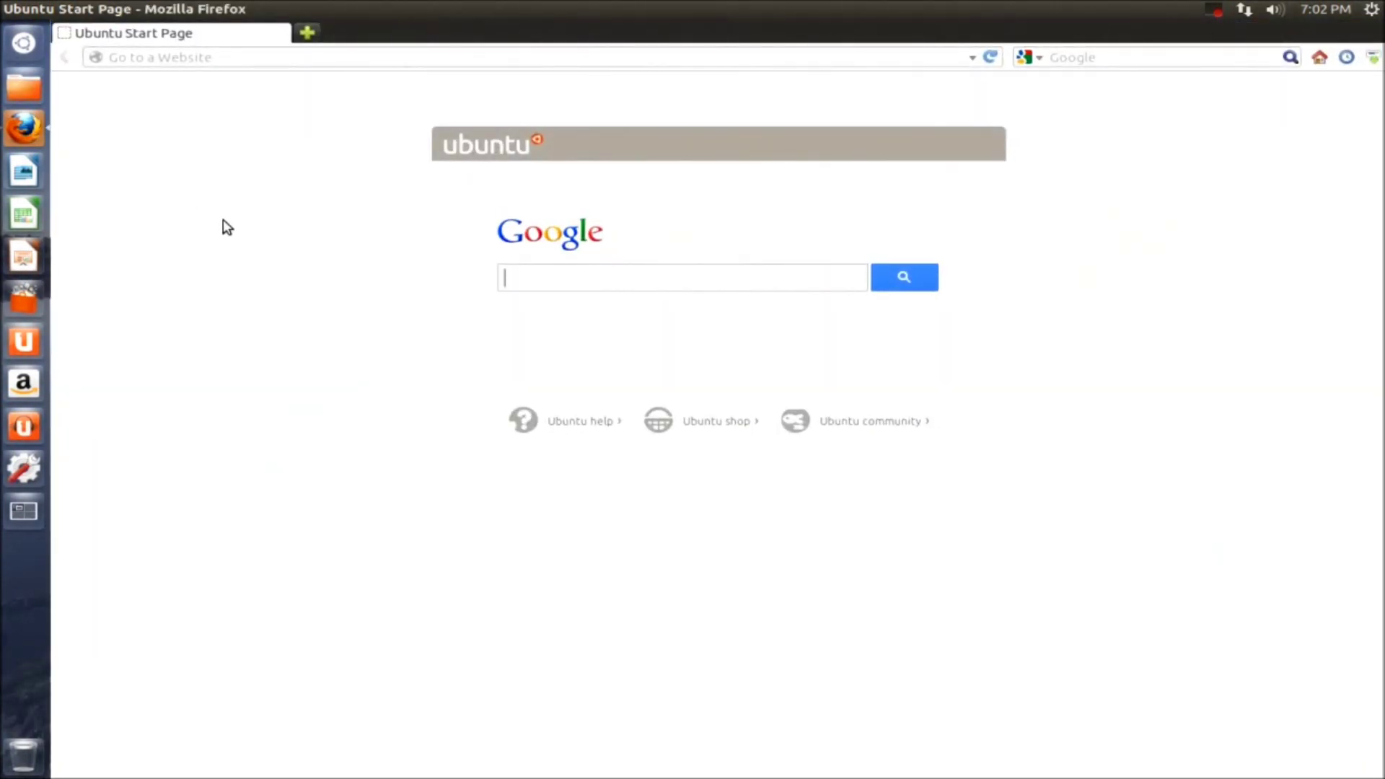
pyautogui.click(287, 9)
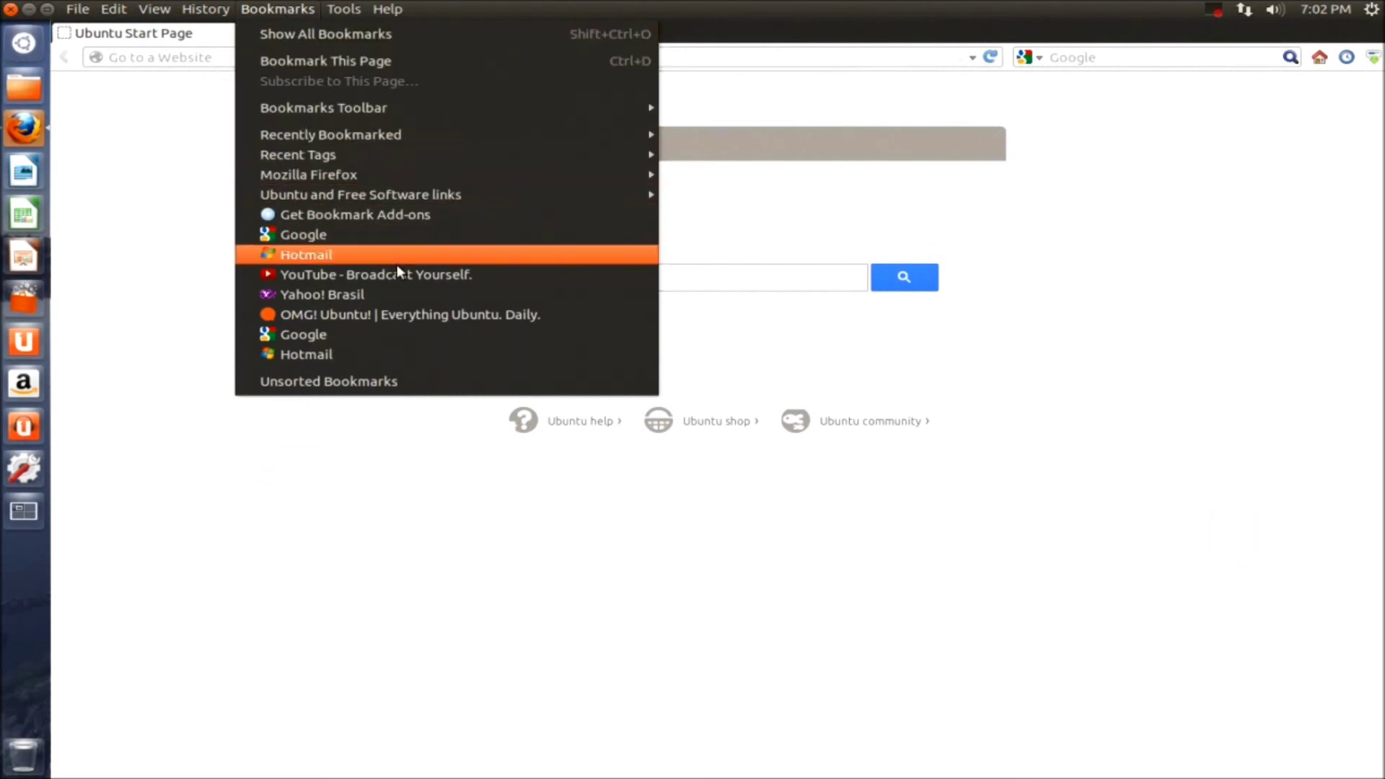
pyautogui.click(465, 316)
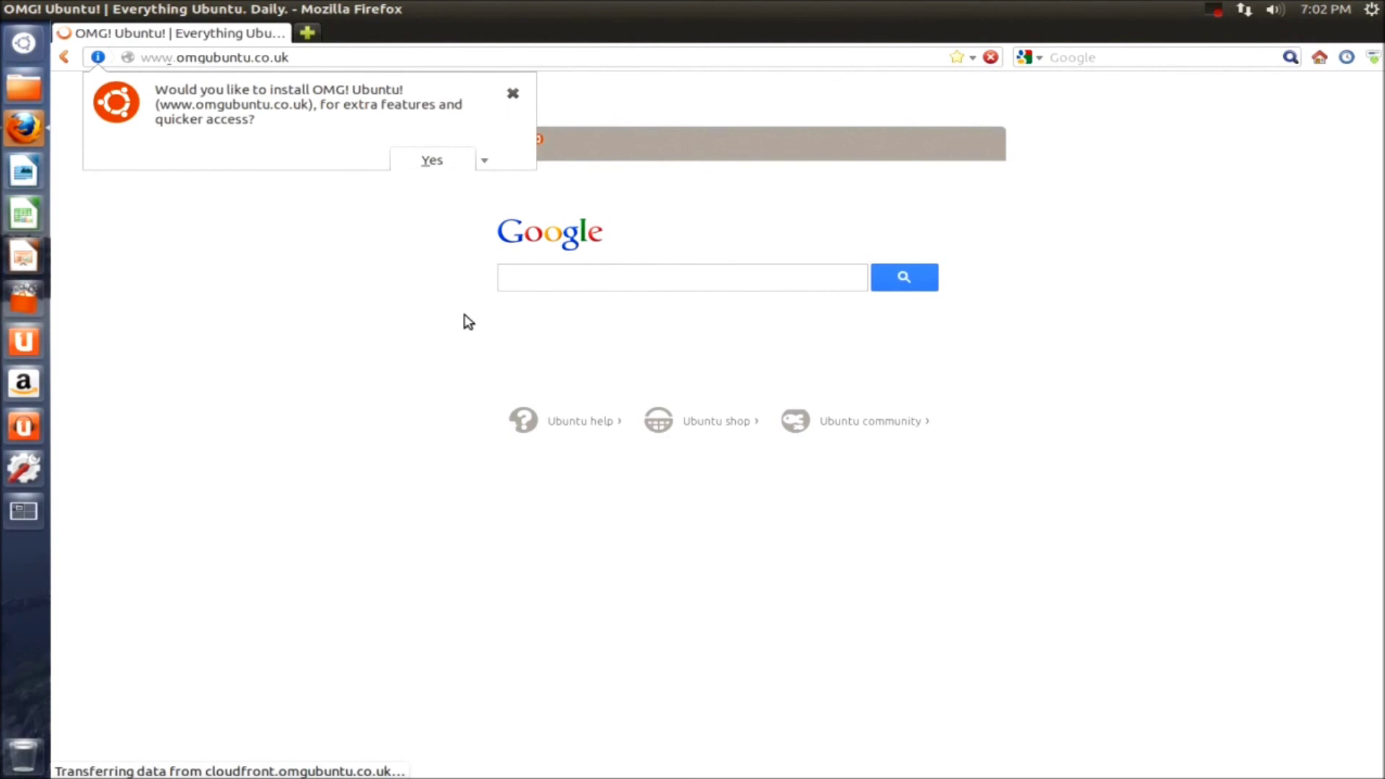
pyautogui.click(434, 162)
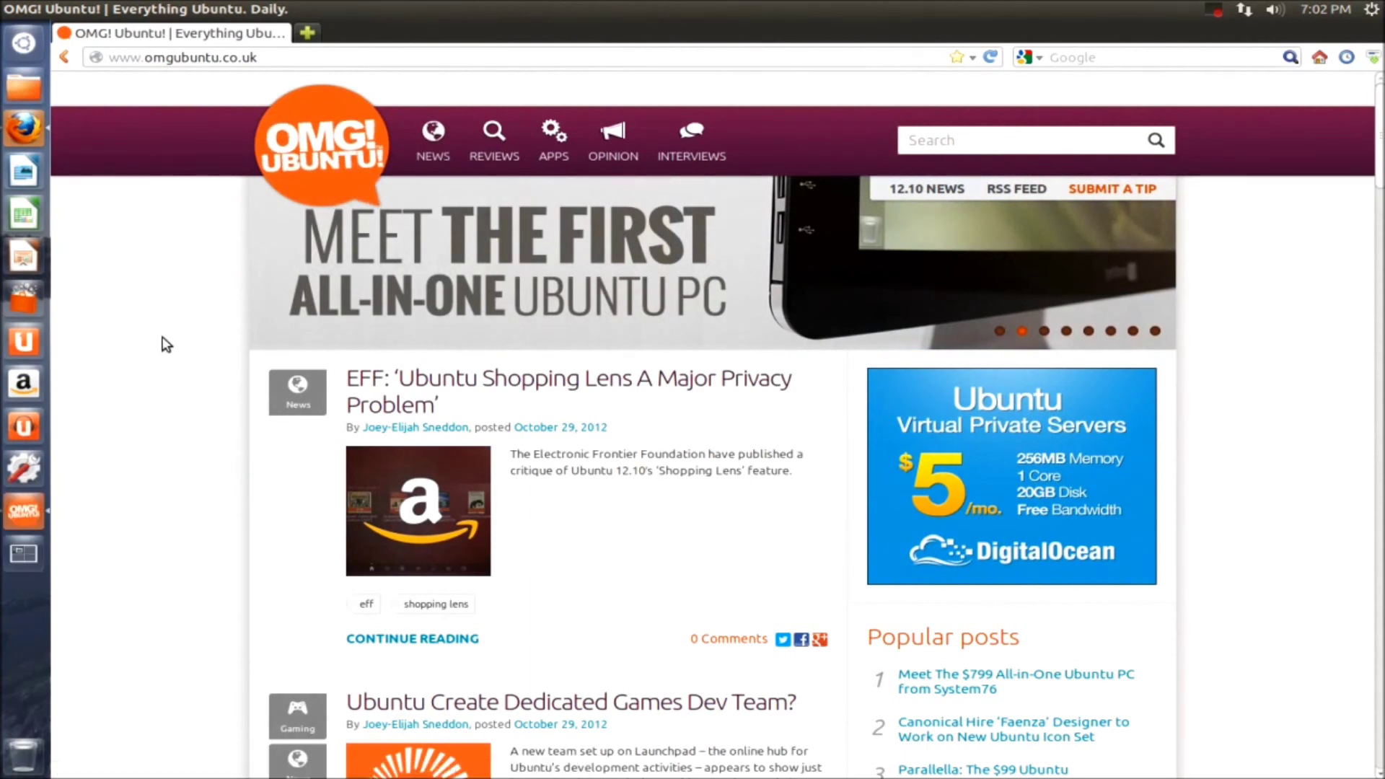
pyautogui.rightClick(18, 509)
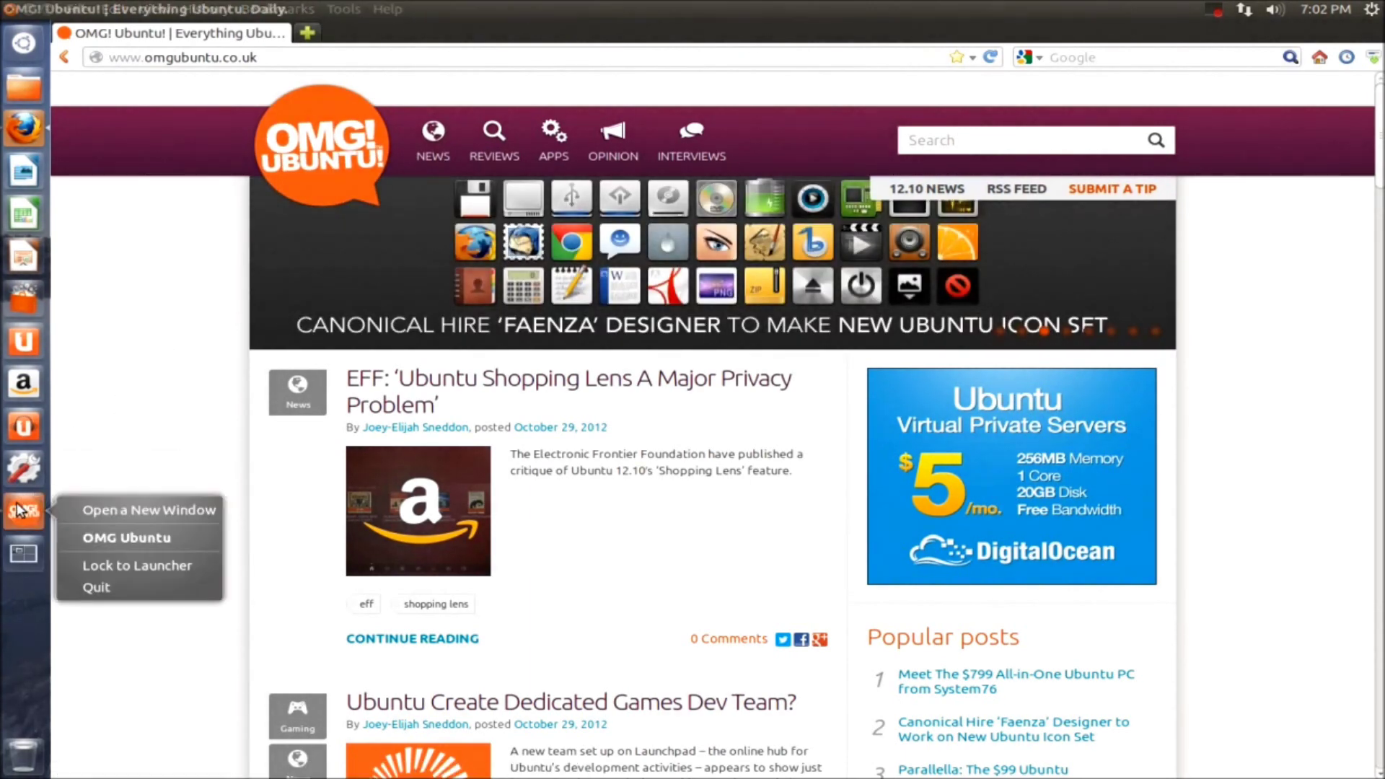
pyautogui.click(144, 566)
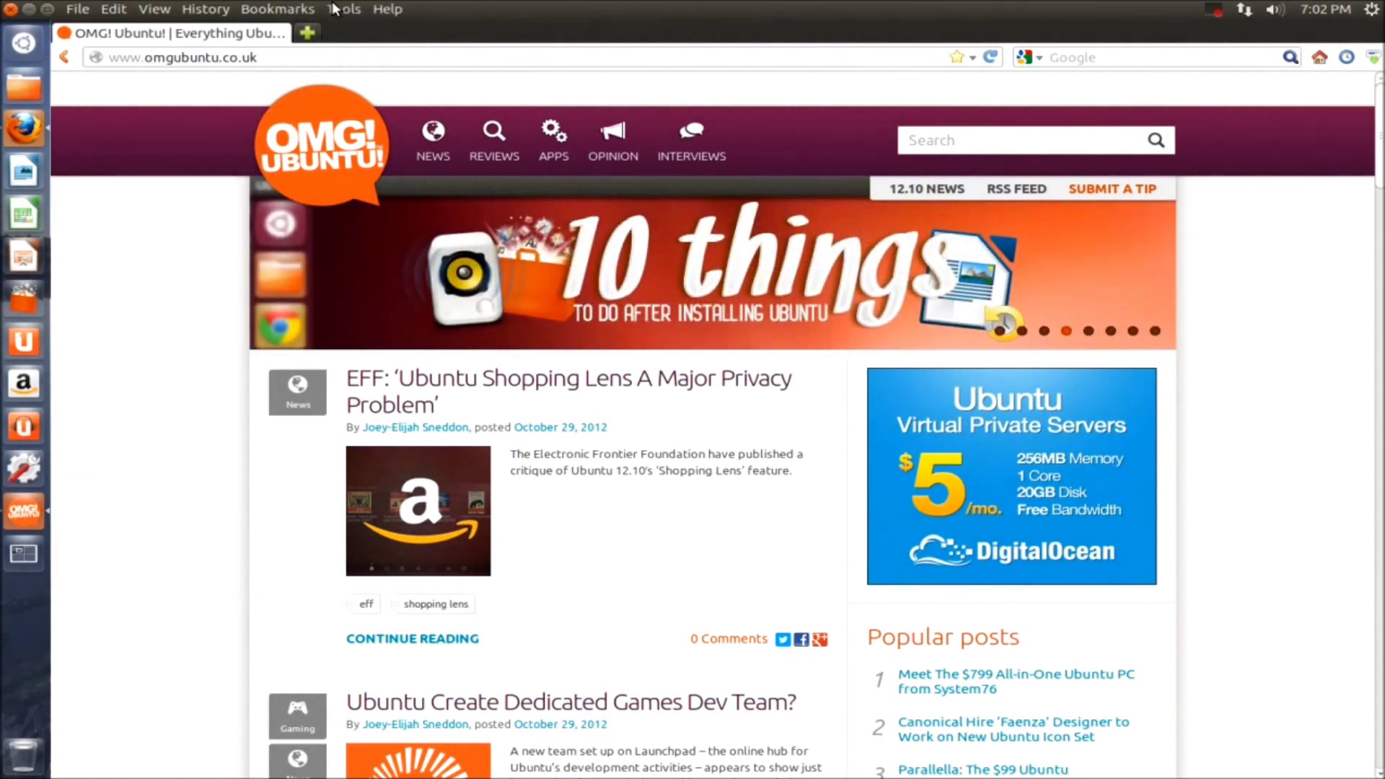
# Open the bookmarked YouTube site and install YouTube as a web app.
pyautogui.click(278, 7)
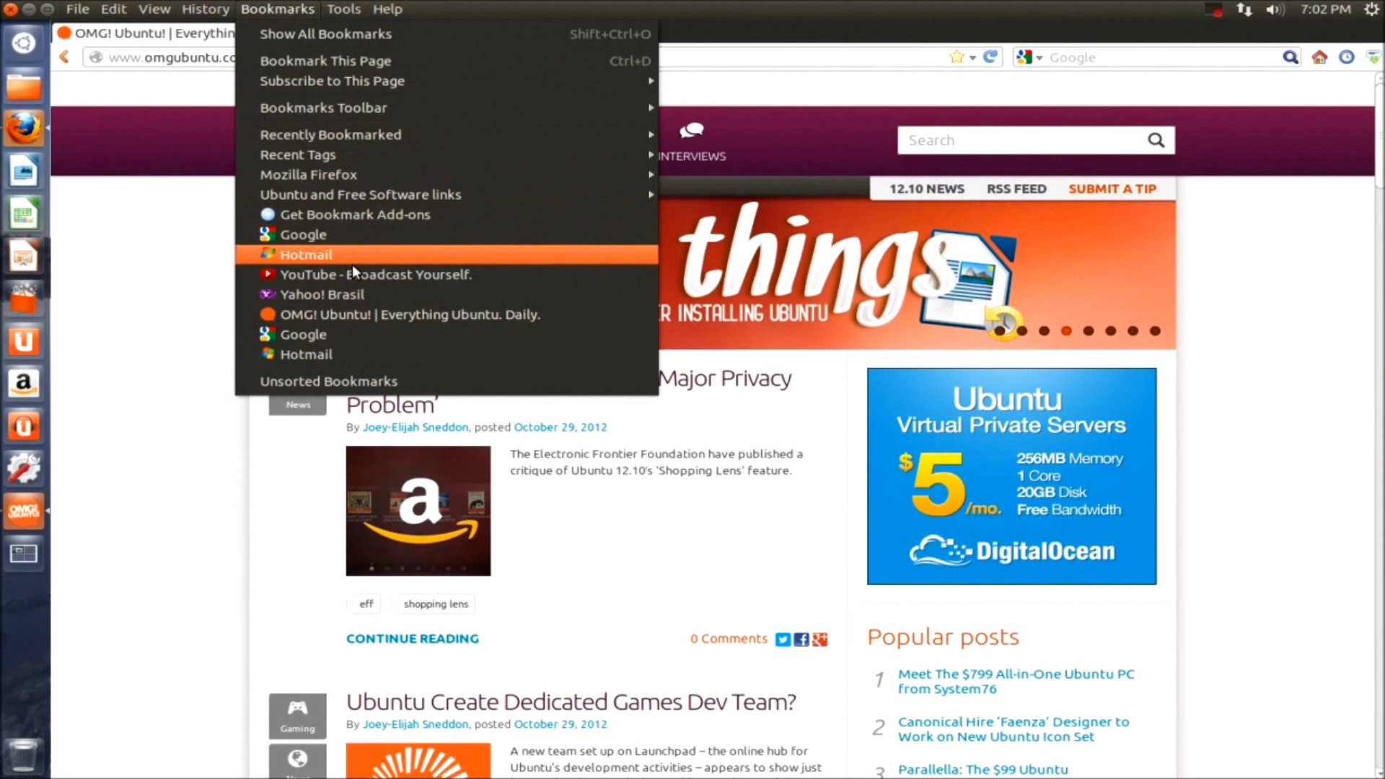
pyautogui.click(421, 272)
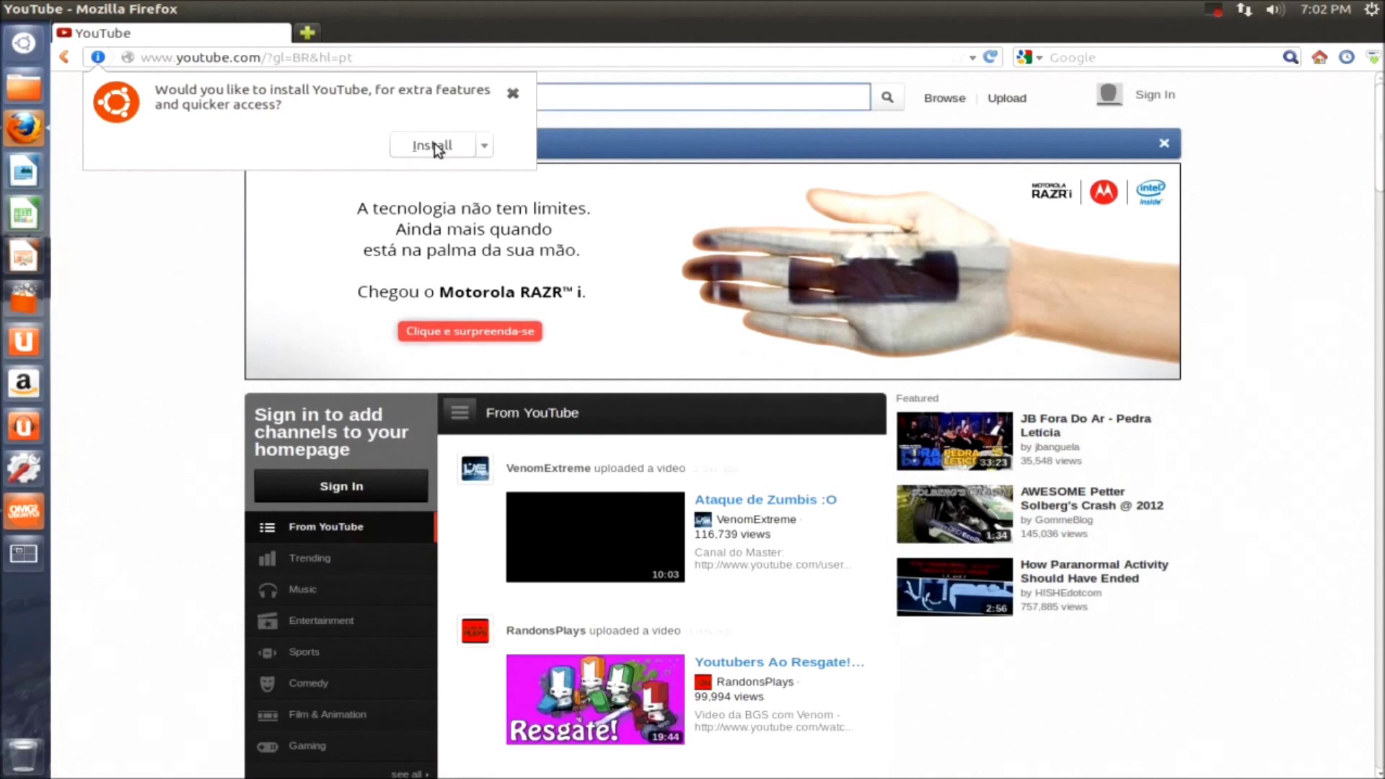
pyautogui.click(432, 145)
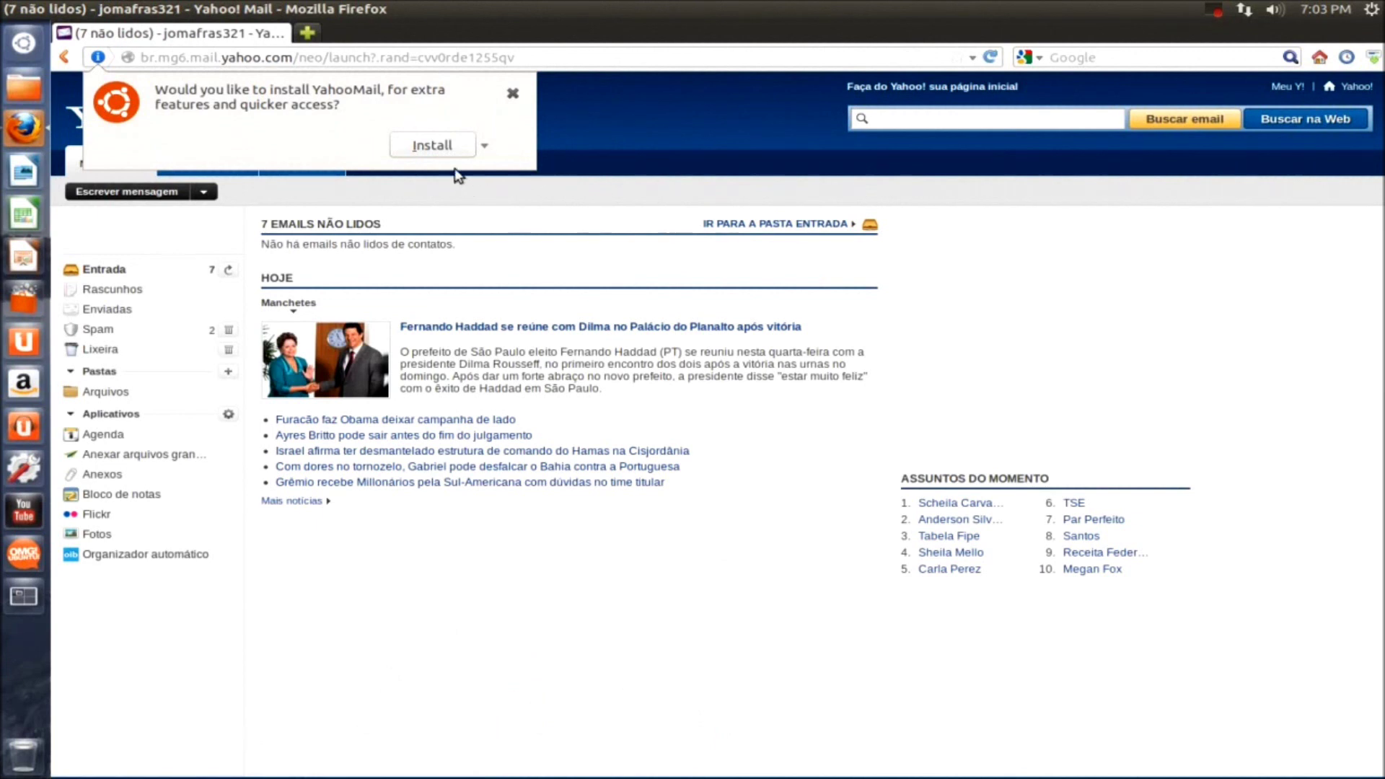
# Install YahooMail as a web app from the Yahoo! Mail page and lock it to the launcher.
pyautogui.click(437, 148)
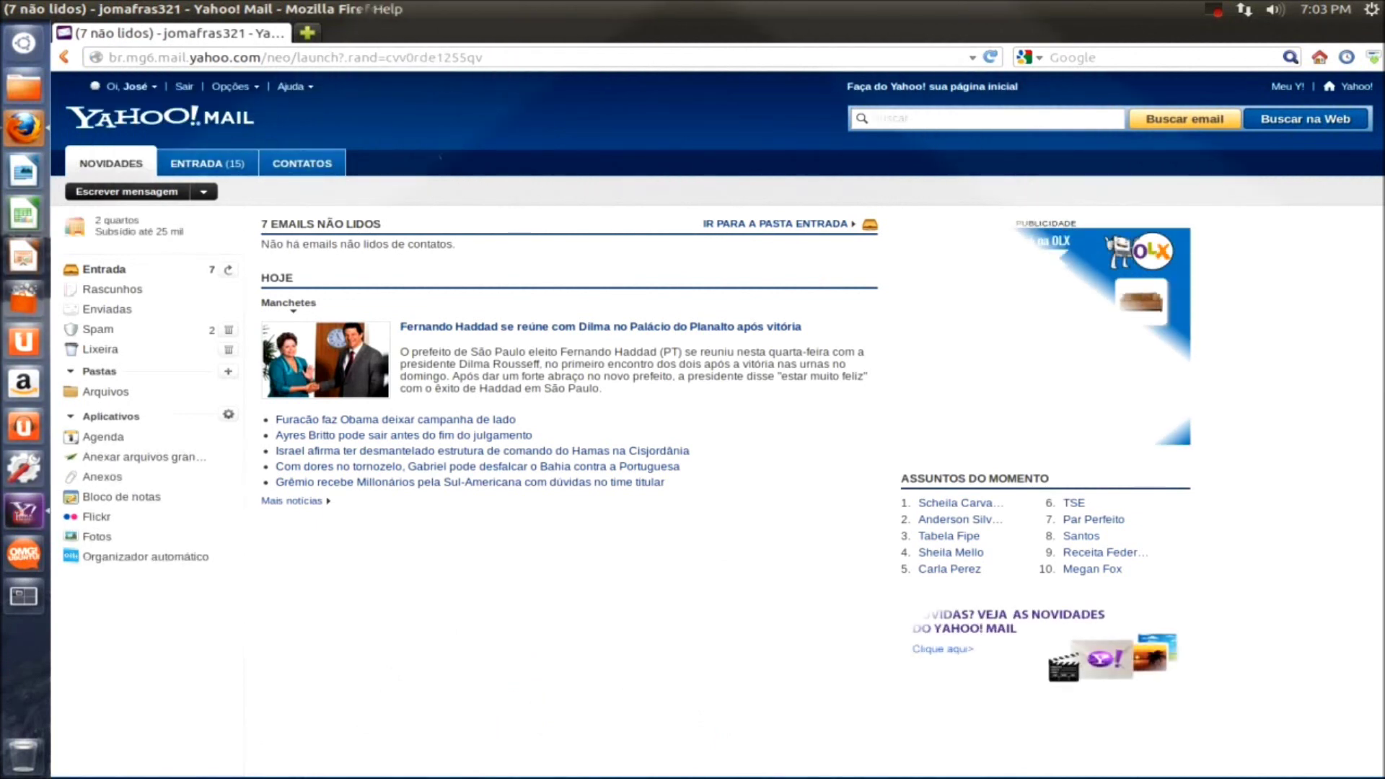
pyautogui.rightClick(31, 518)
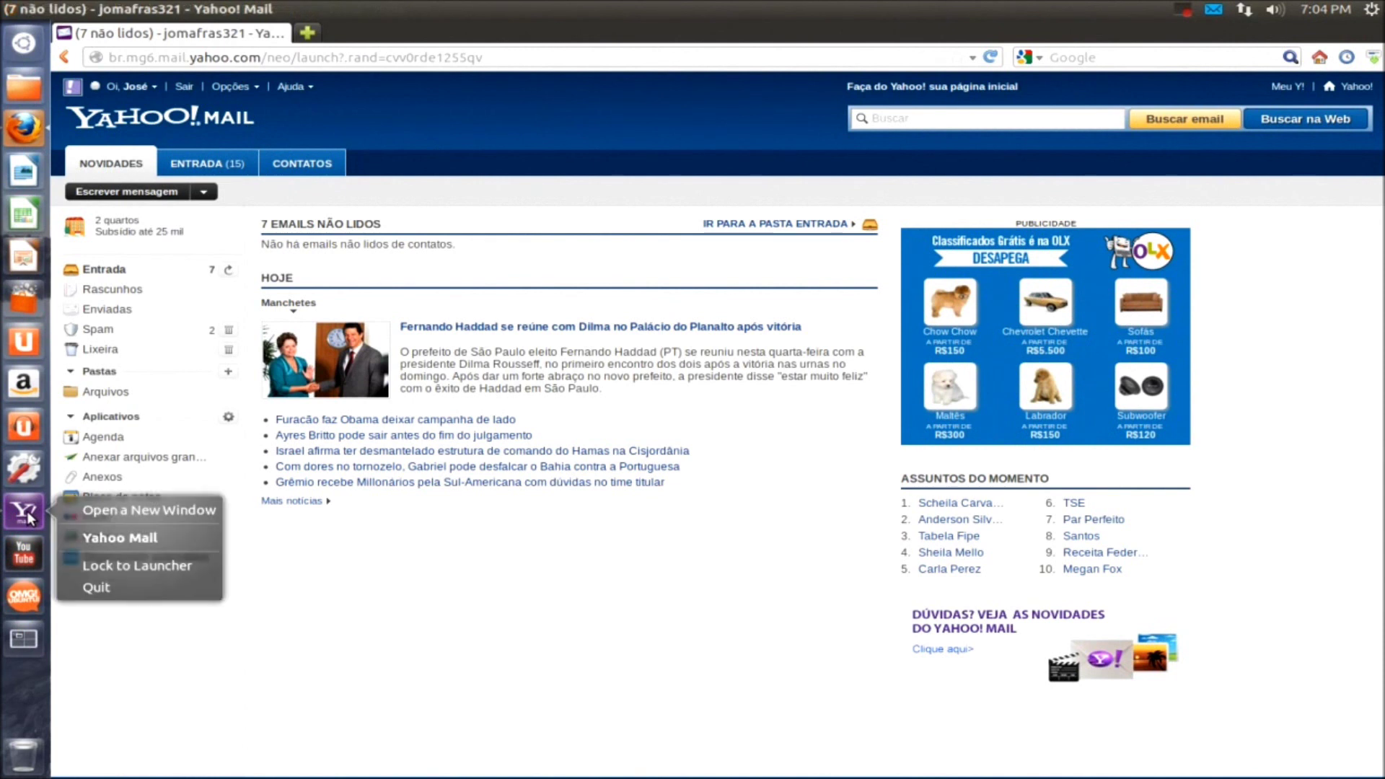
pyautogui.click(129, 563)
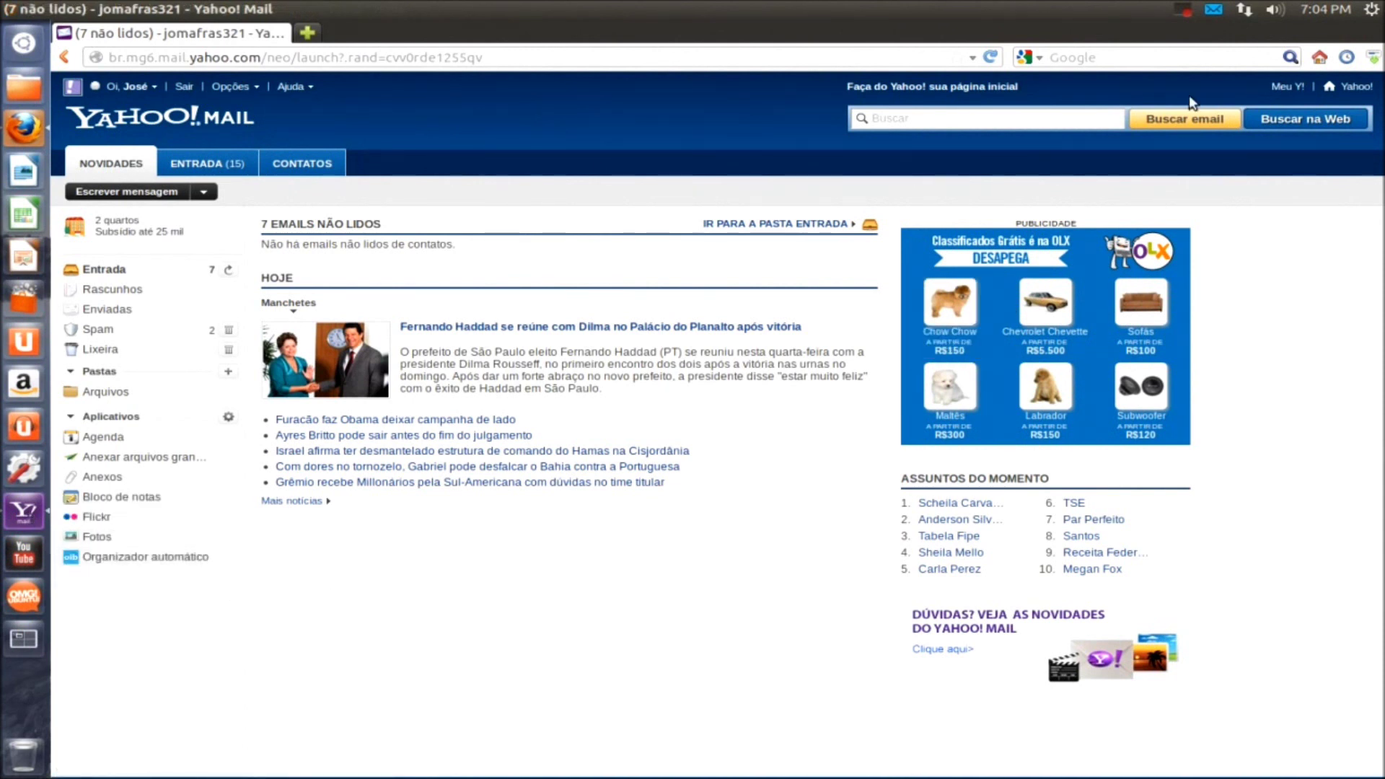
# Examine the webmail entries in the messaging menu with Yahoo! Mail open and again from the desktop, and close the menu.
pyautogui.click(1213, 10)
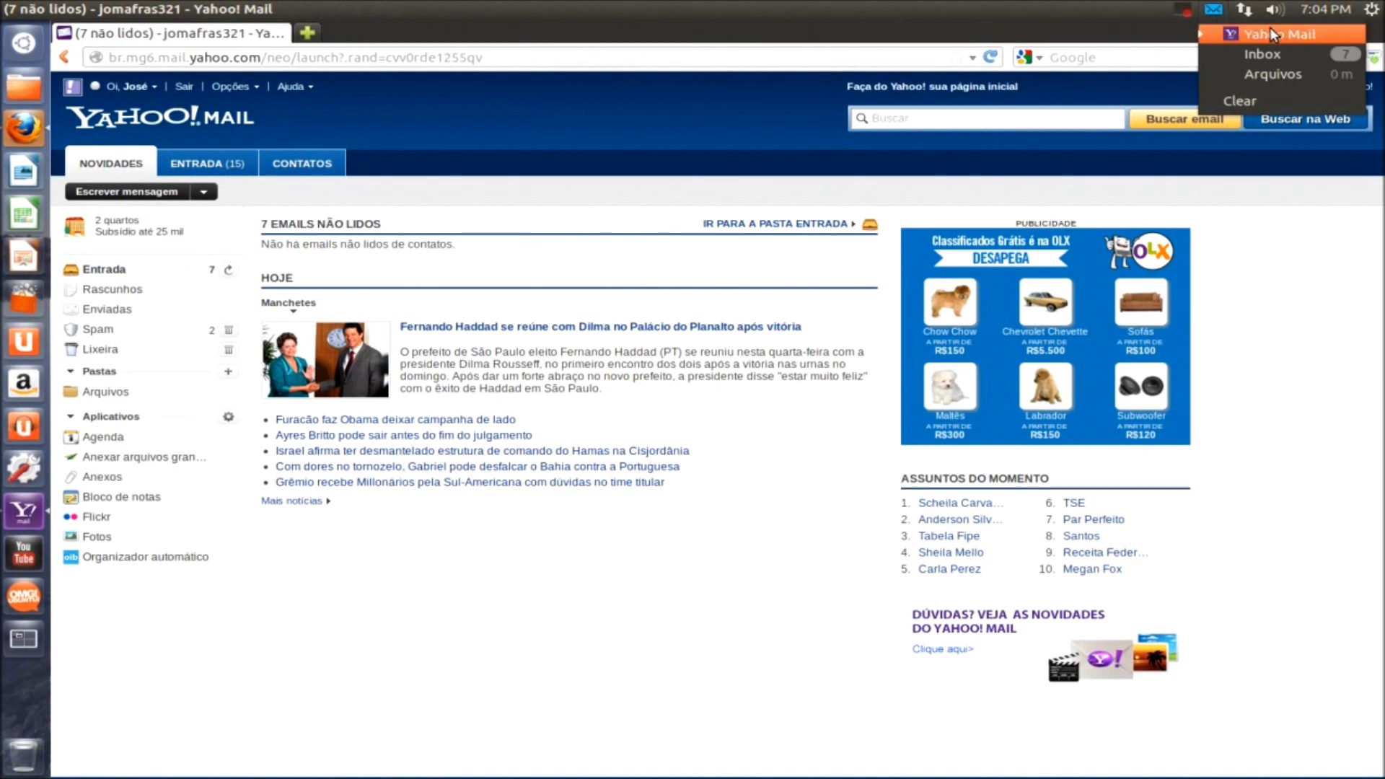
pyautogui.moveTo(1231, 11)
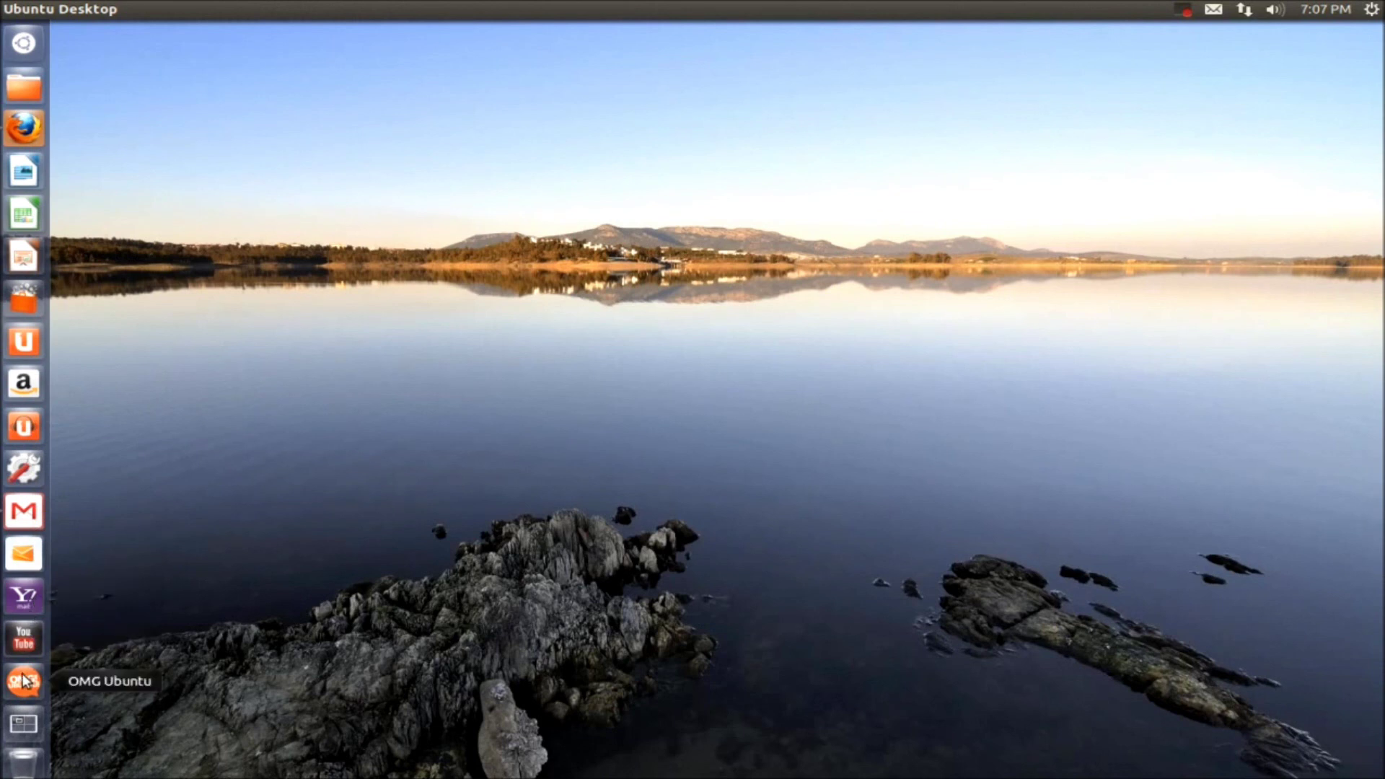
pyautogui.click(1214, 9)
pyautogui.moveTo(1244, 9)
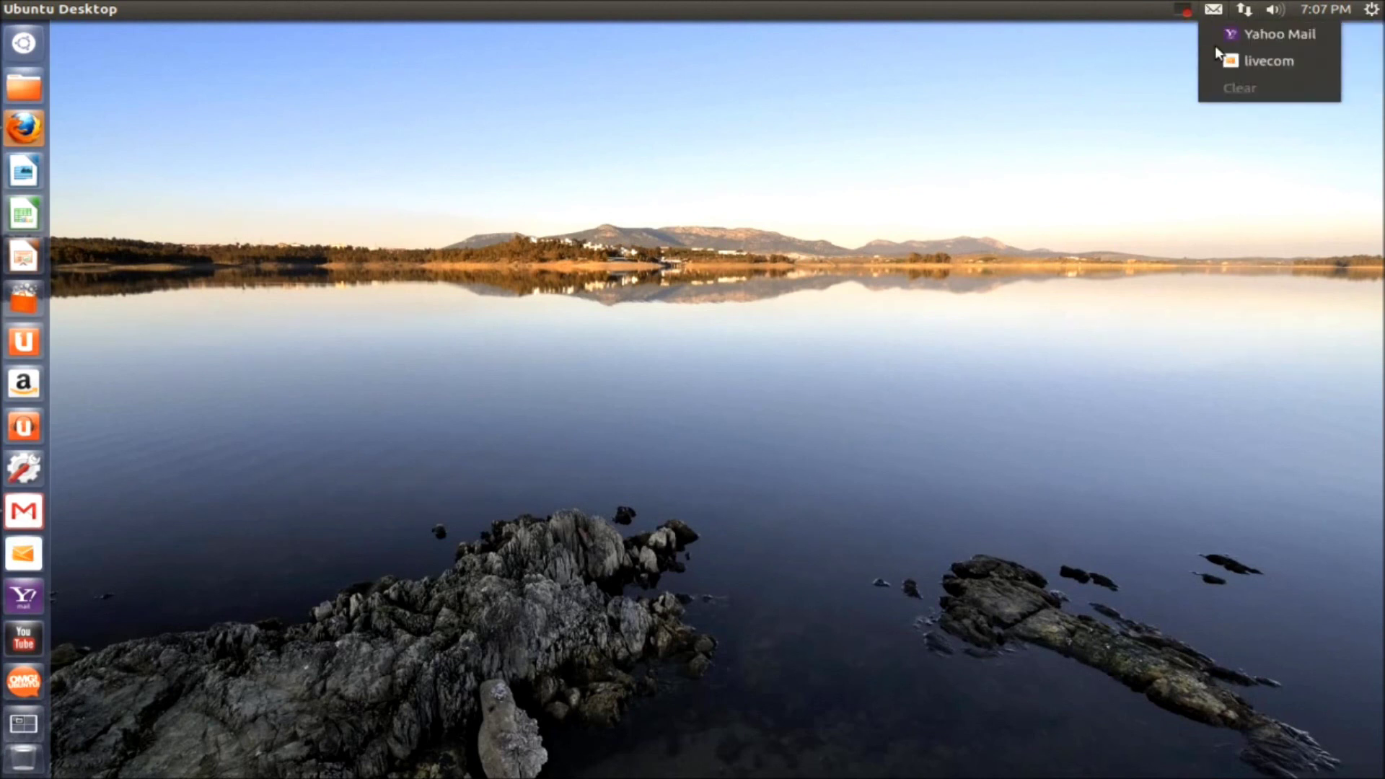
pyautogui.click(673, 178)
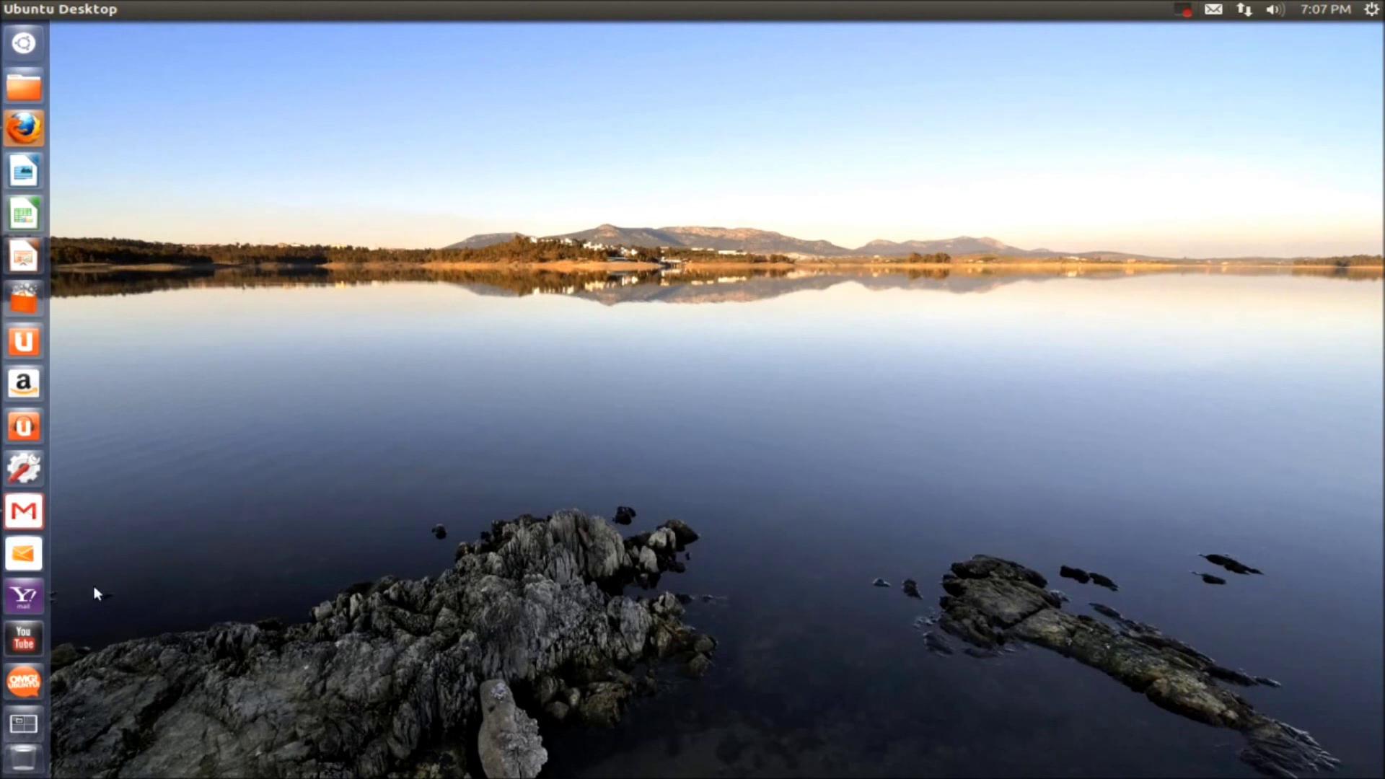
# Unlock the Yahoo Mail and livecom web apps from the launcher.
pyautogui.rightClick(23, 596)
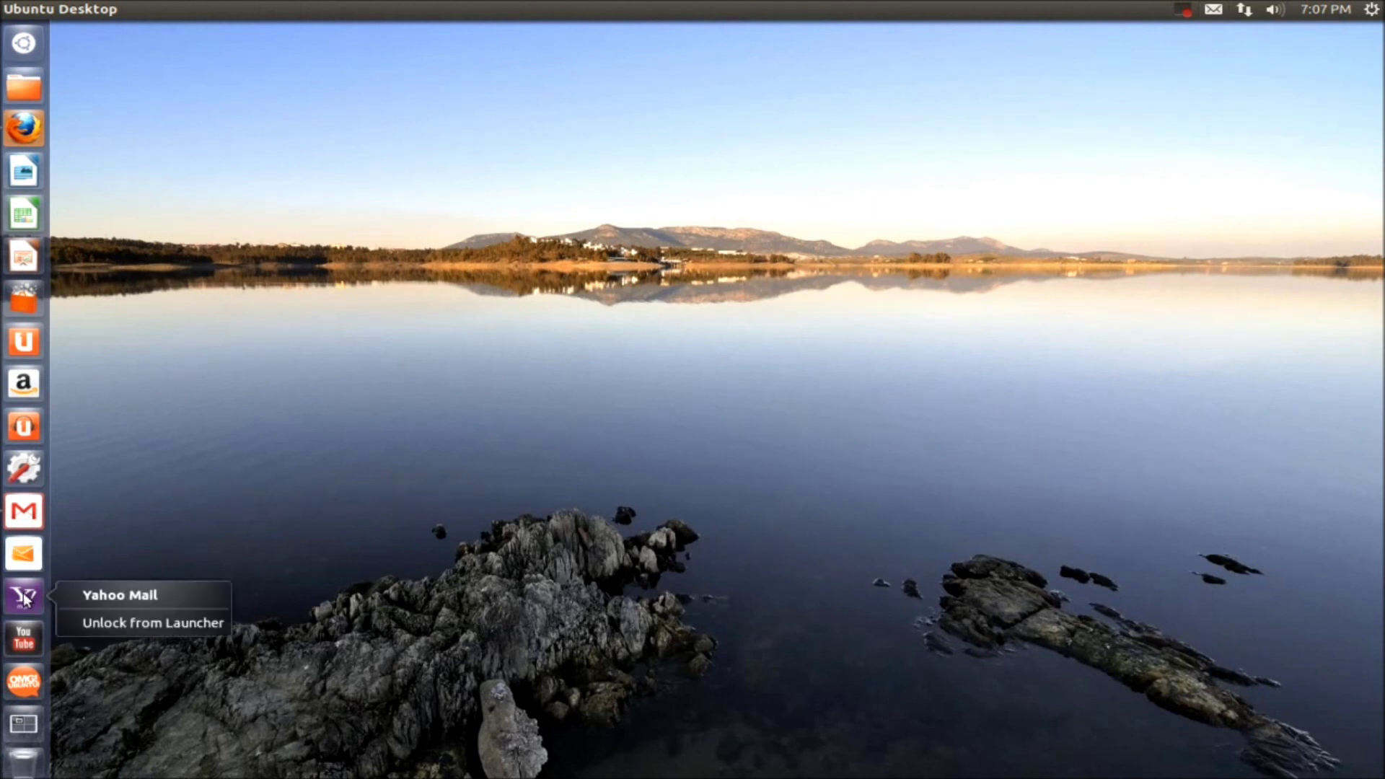
pyautogui.click(136, 623)
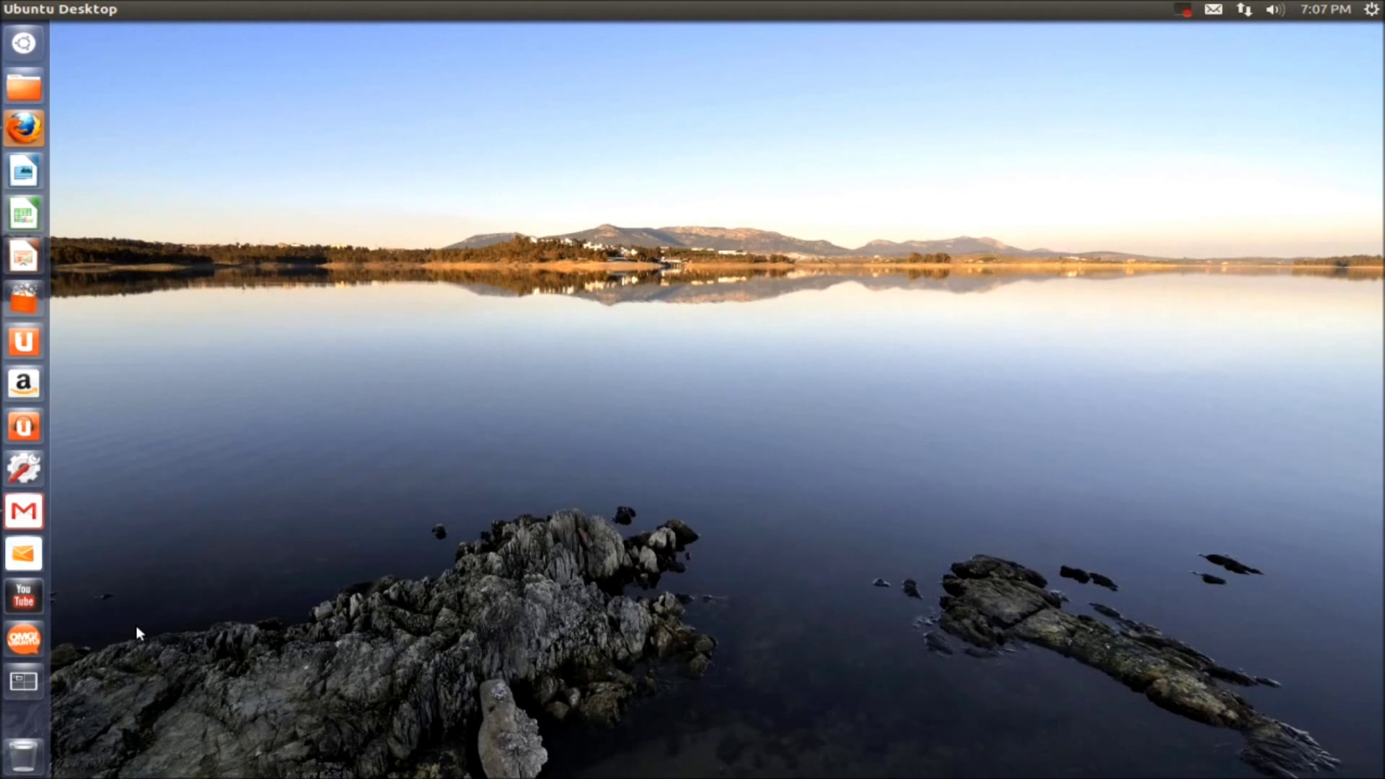
pyautogui.rightClick(24, 553)
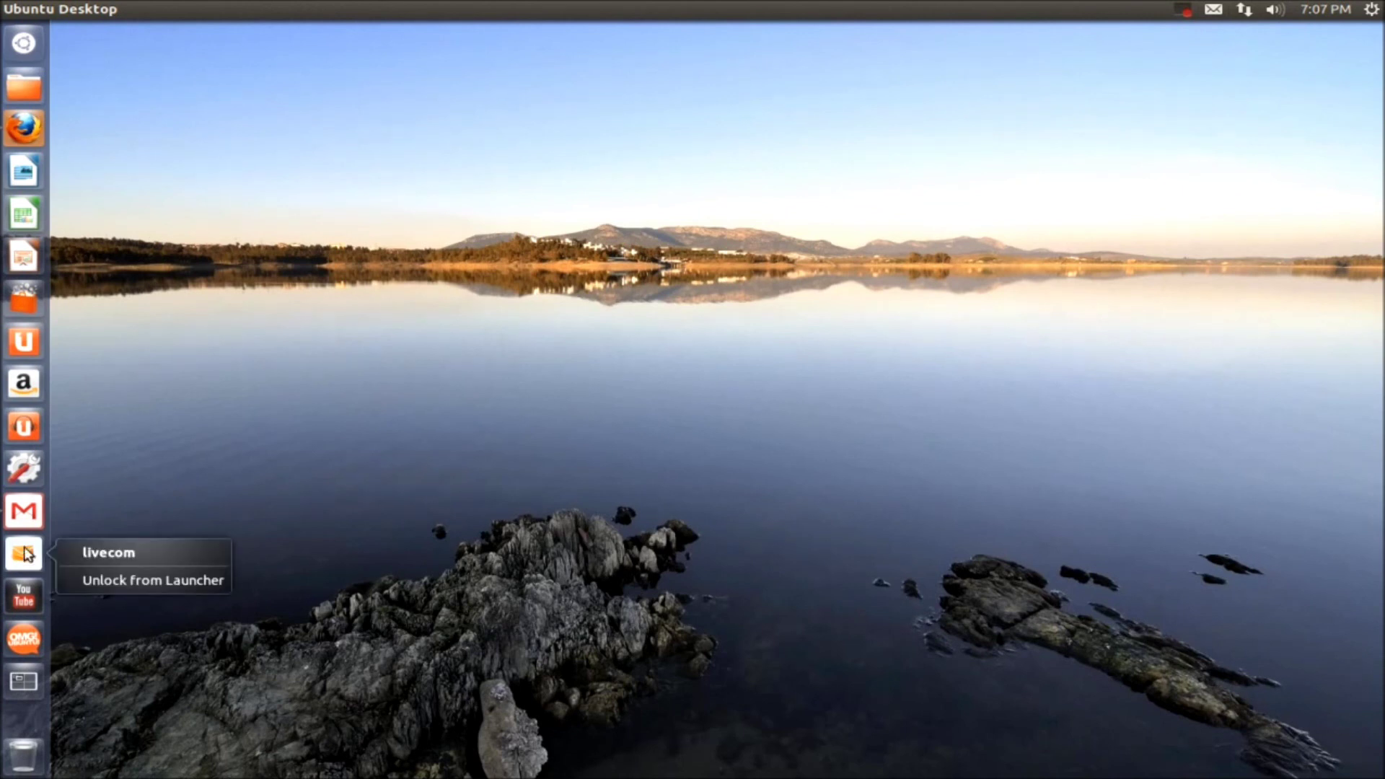
pyautogui.click(133, 583)
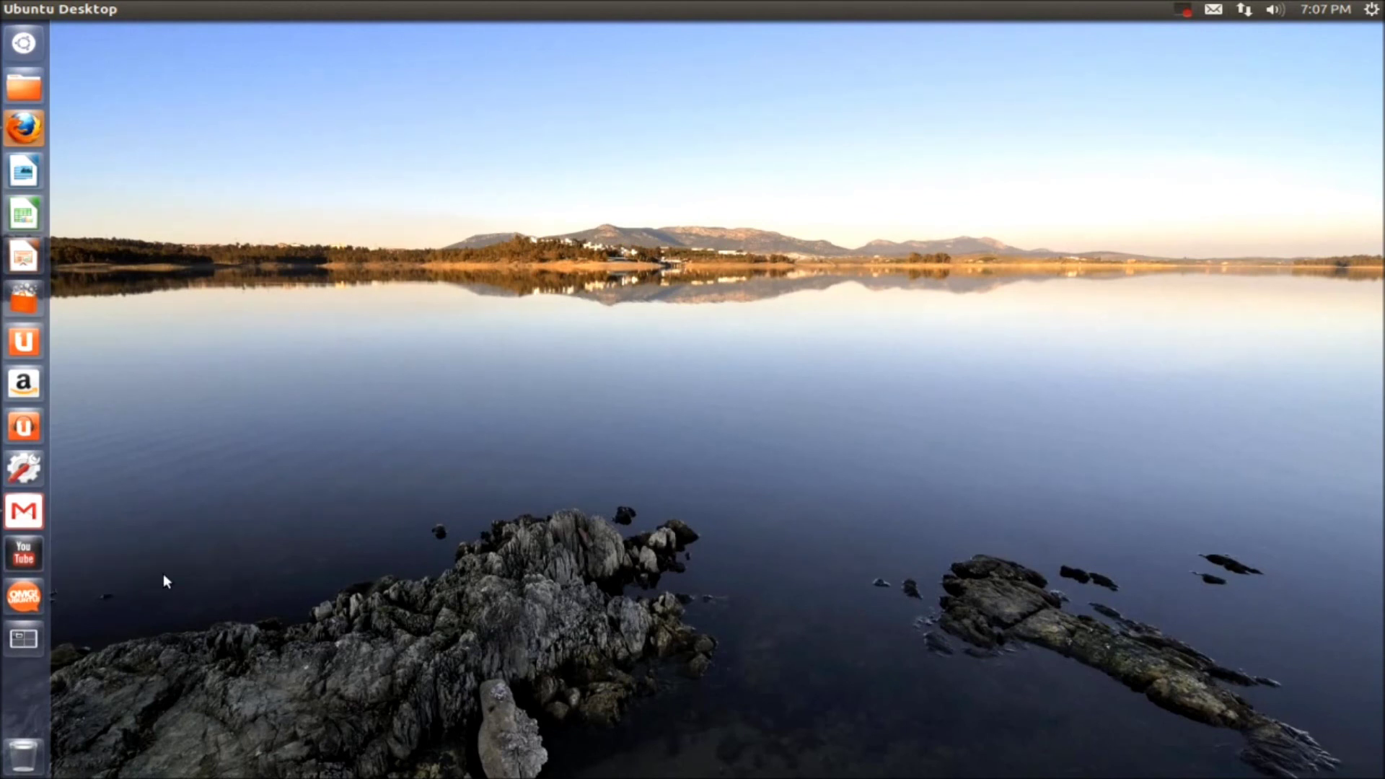